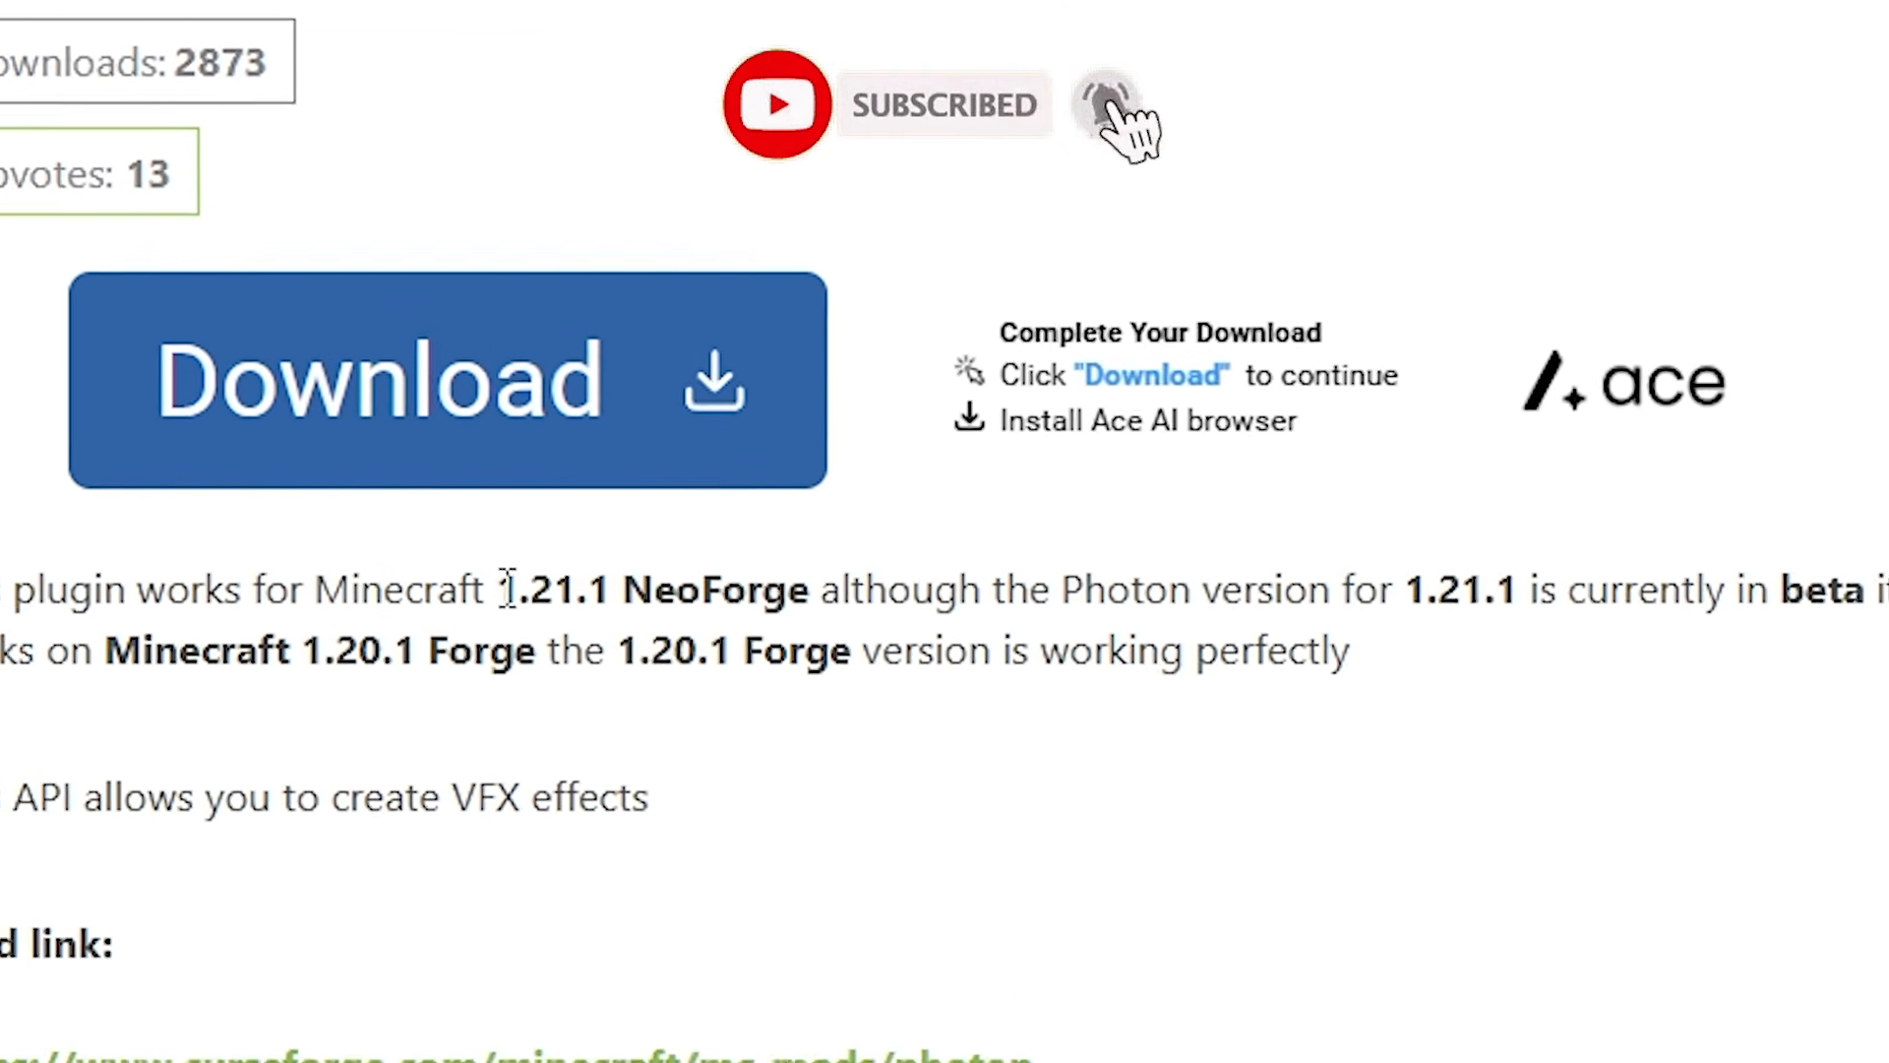
Step: Read the VFX Photon Effects plugin page for its supported Minecraft and mod loader versions and the required mod link
{"action": "left_click_drag", "start_coordinate": [575, 492], "coordinate": [965, 500]}
{"action": "left_click", "coordinate": [1501, 677]}
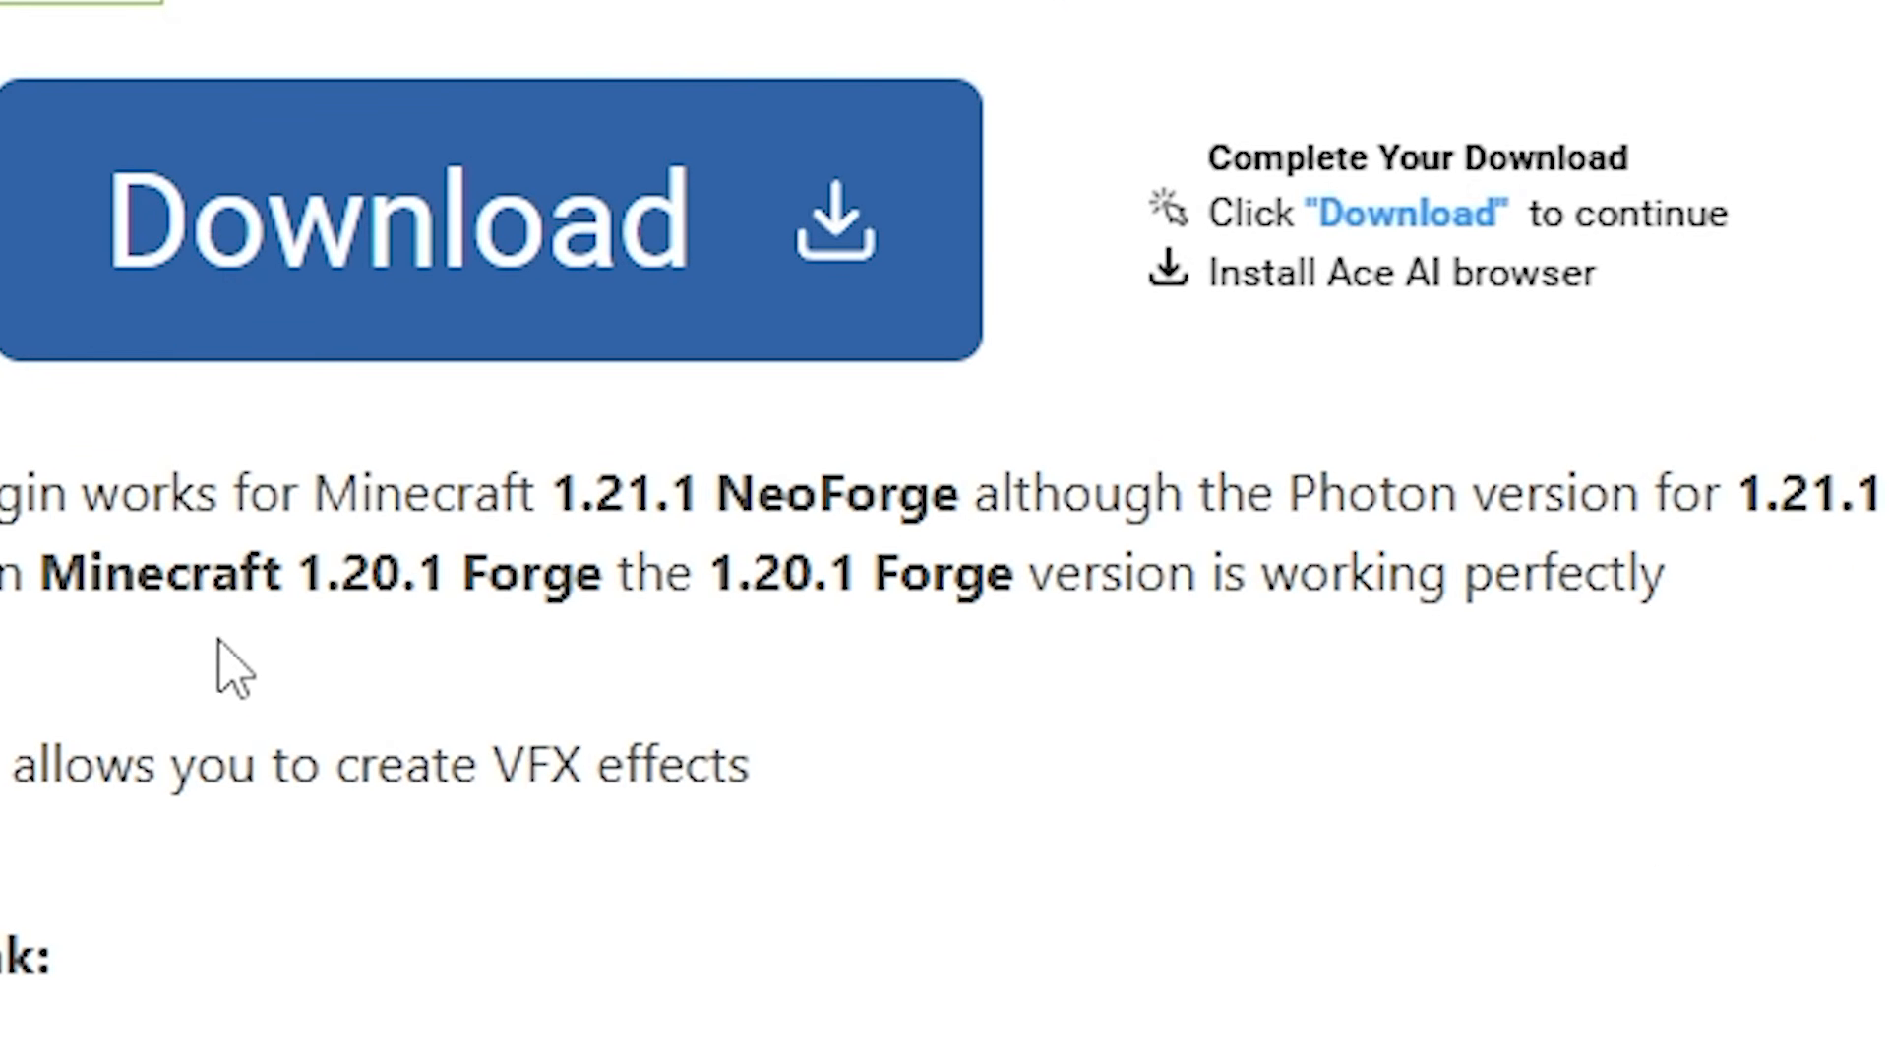
{"action": "left_click_drag", "start_coordinate": [308, 586], "coordinate": [629, 586]}
{"action": "left_click", "coordinate": [954, 762]}
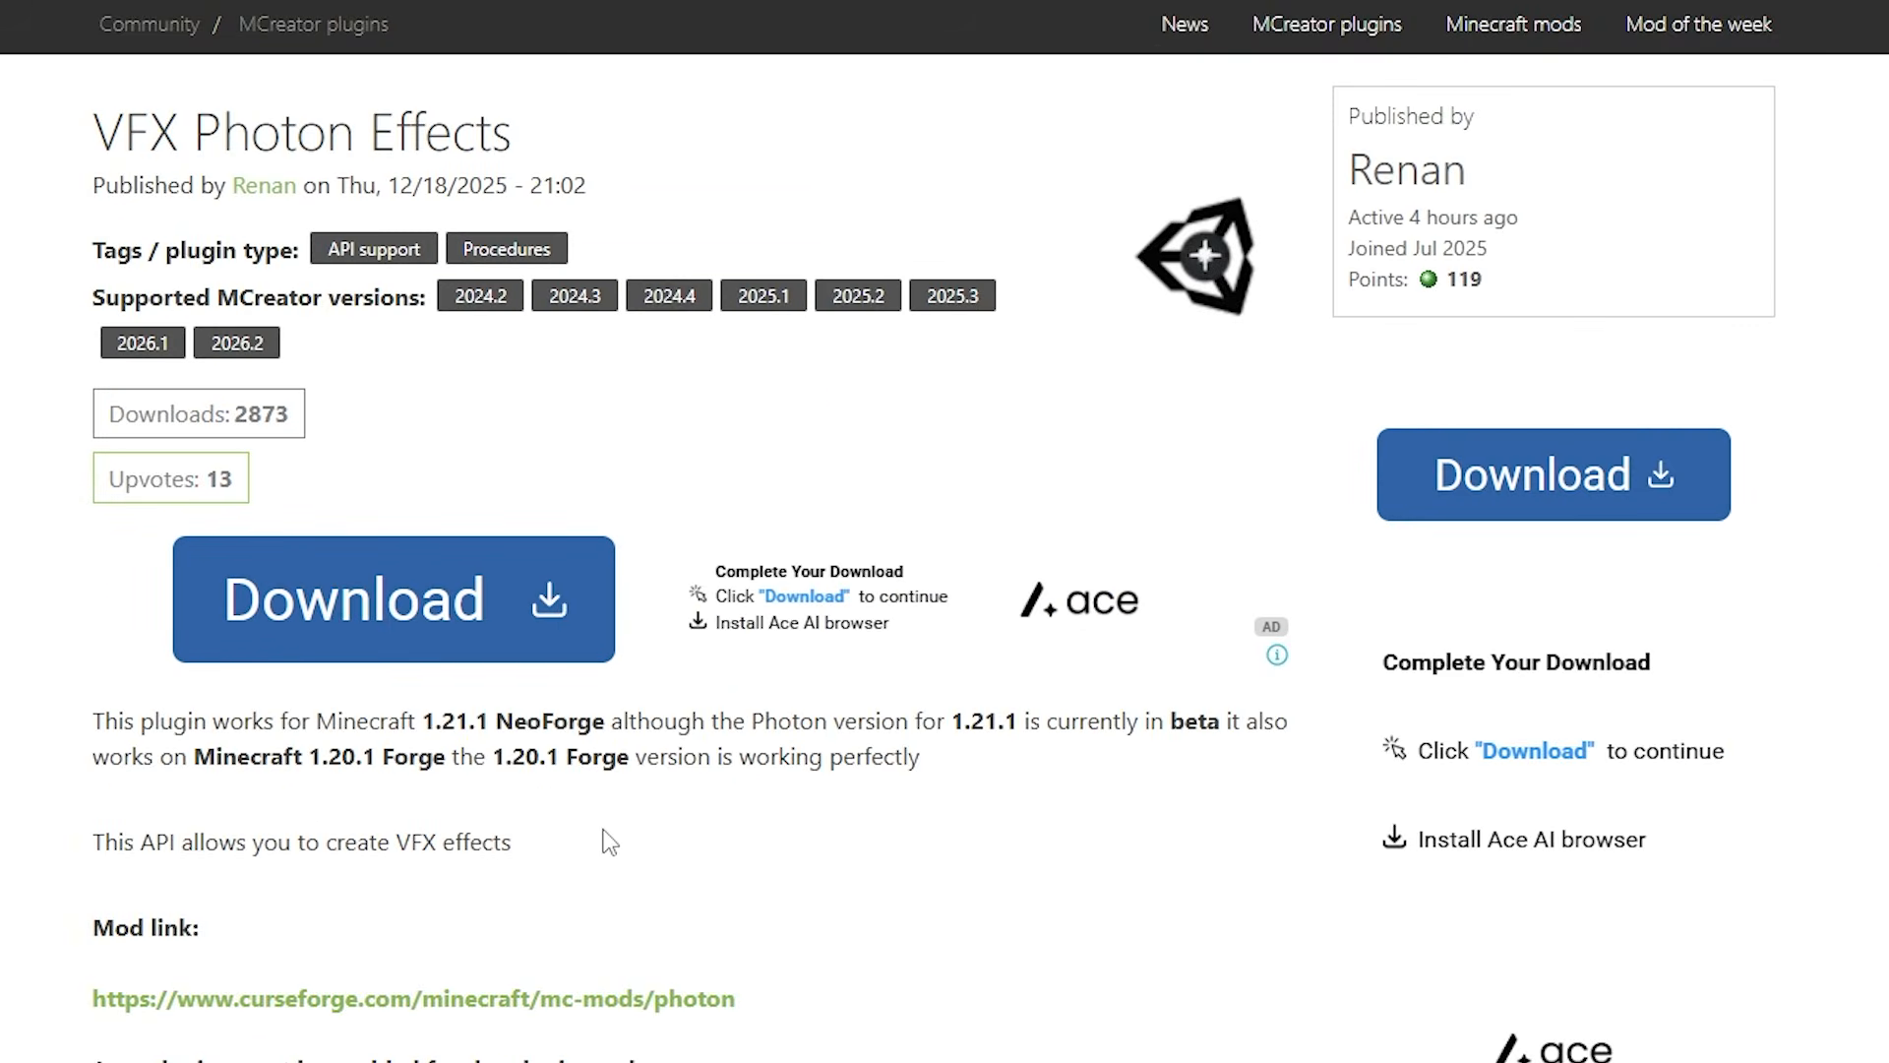
{"action": "scroll", "coordinate": [624, 745], "scroll_direction": "down", "scroll_amount": 10}
{"action": "scroll", "coordinate": [531, 526], "scroll_direction": "down", "scroll_amount": 10}
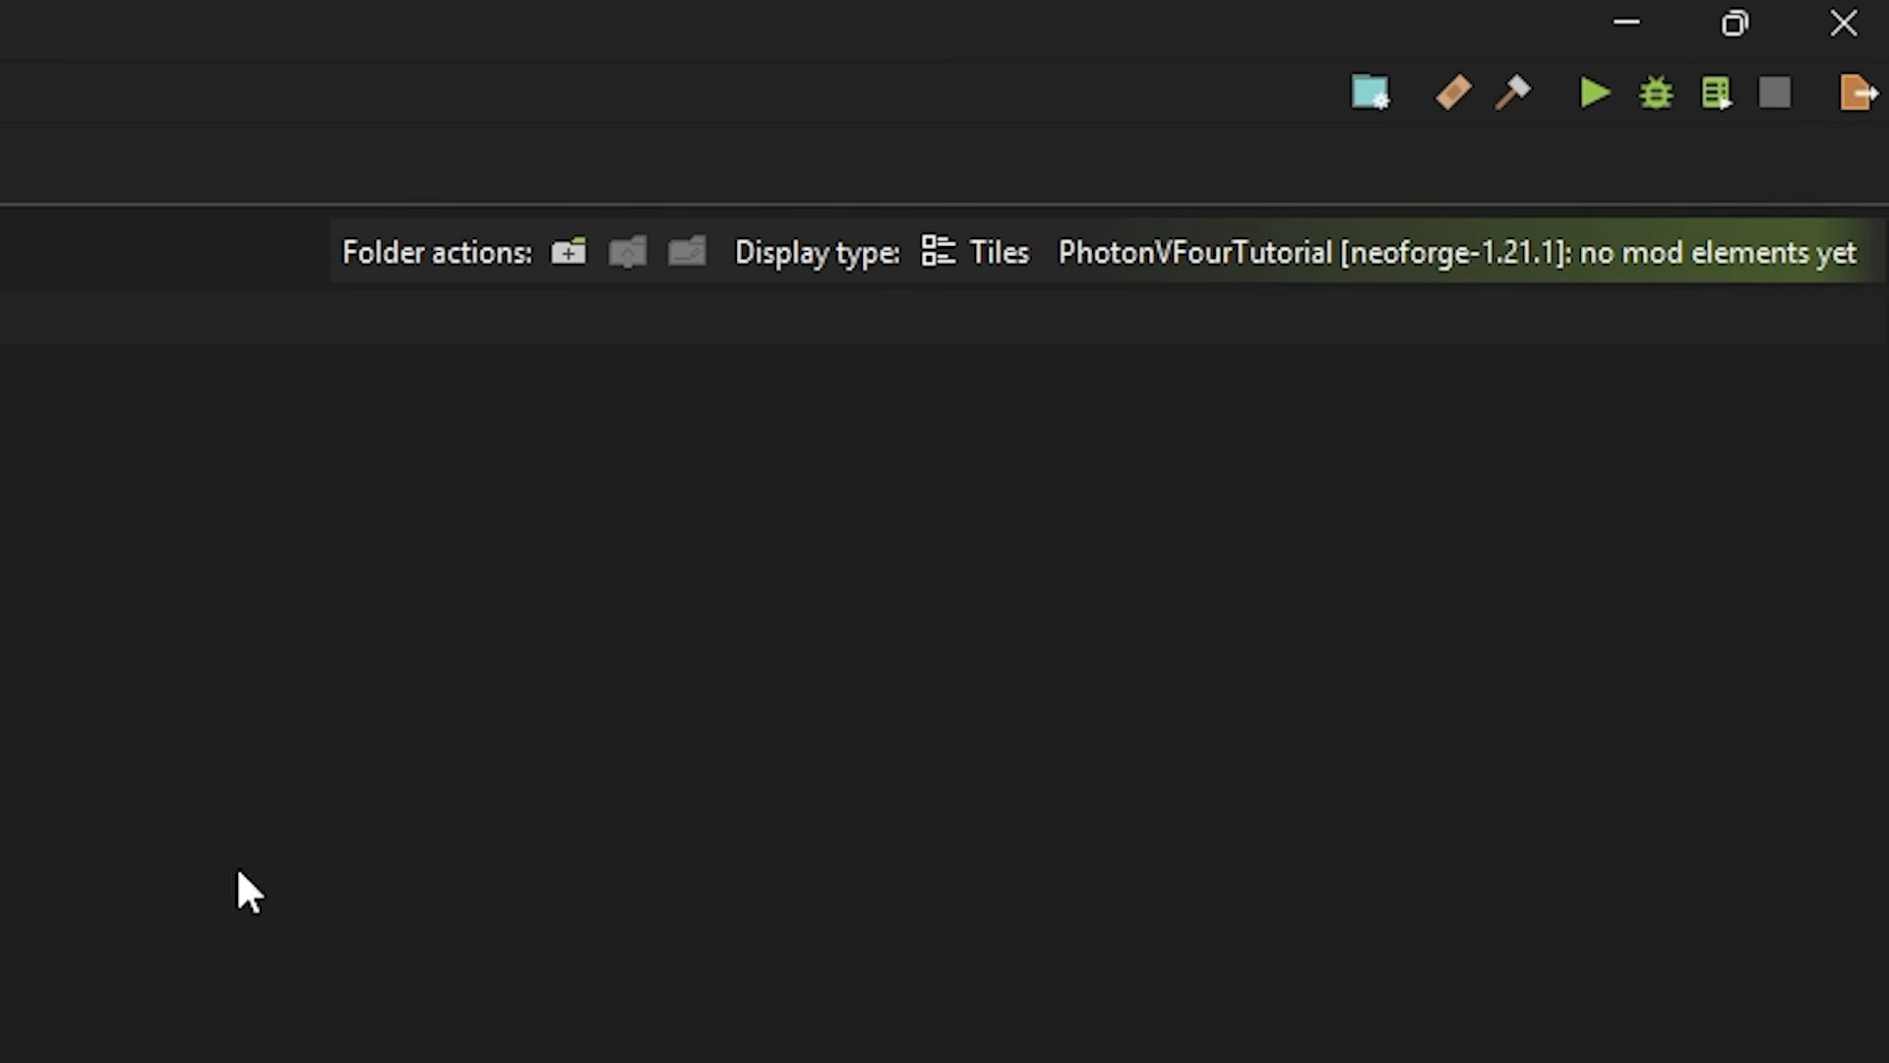
Step: Enable the Photon external API in the workspace settings, save the changes and accept refactoring the workspace
{"action": "left_click", "coordinate": [1371, 91]}
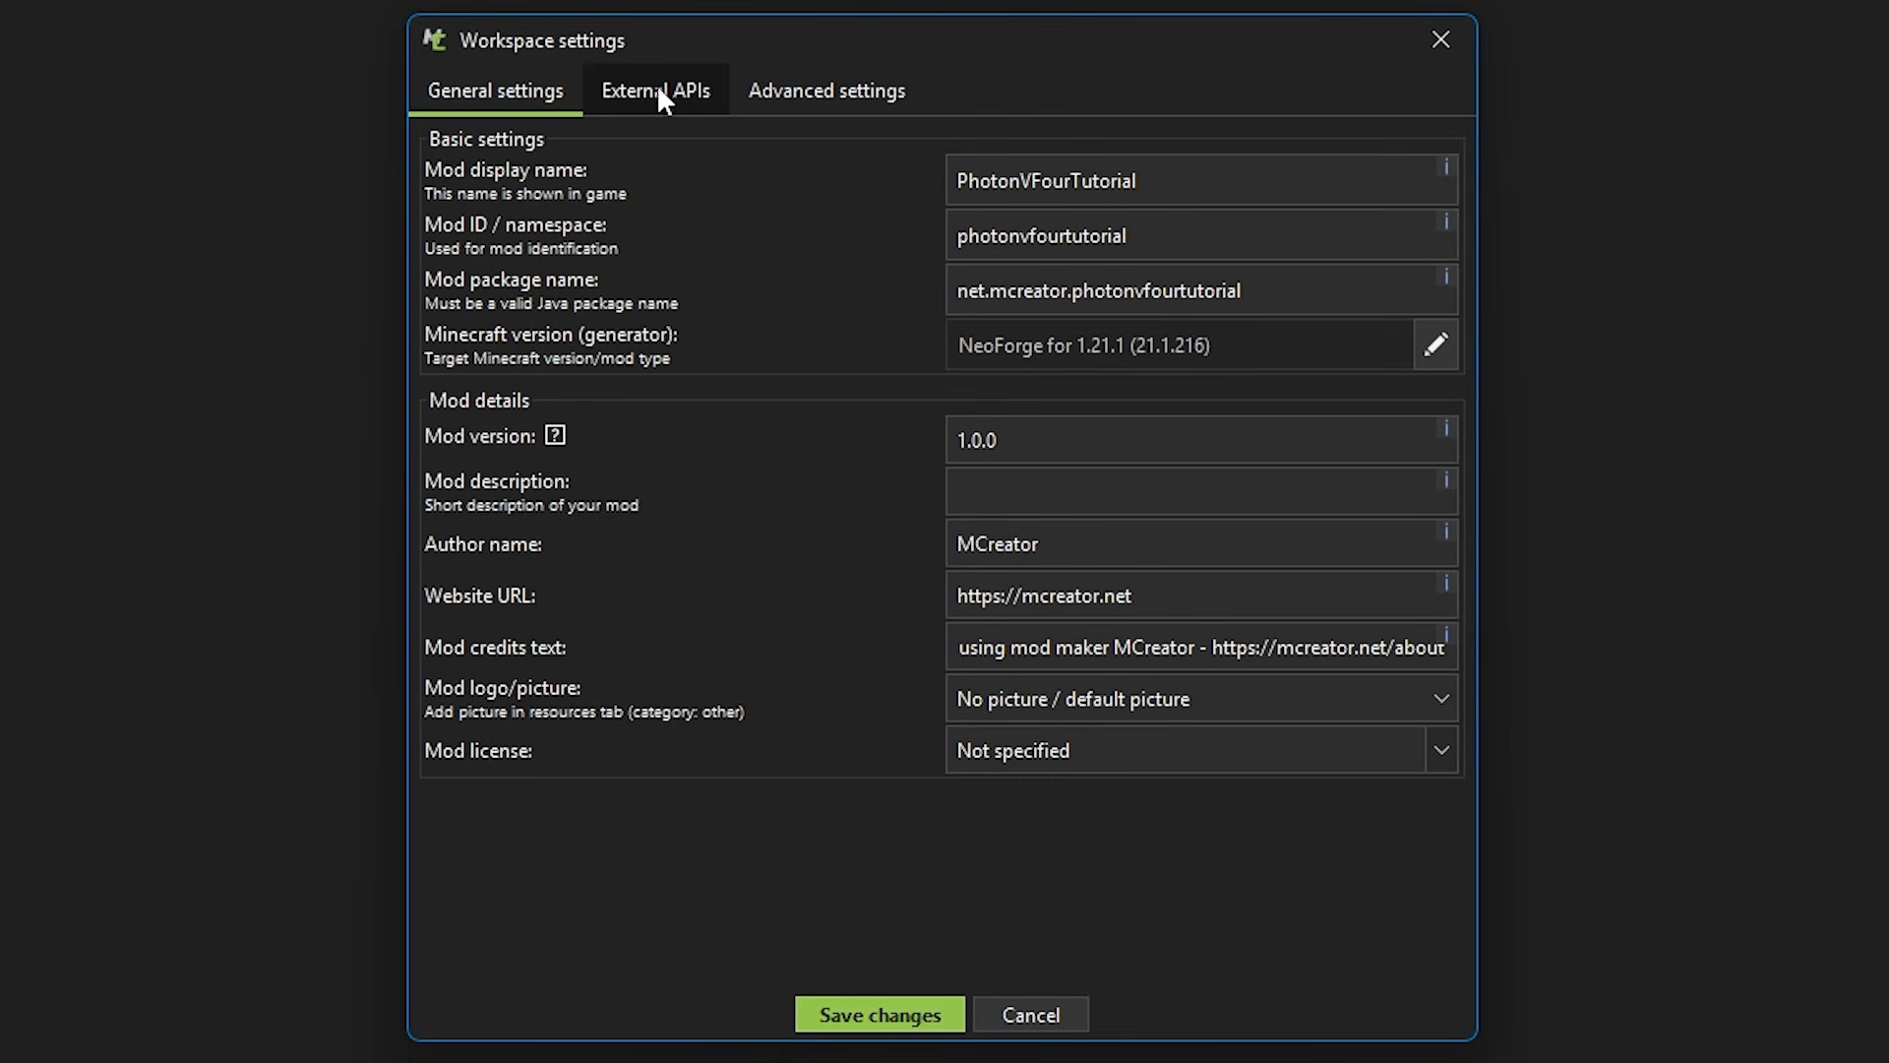
{"action": "left_click", "coordinate": [645, 106]}
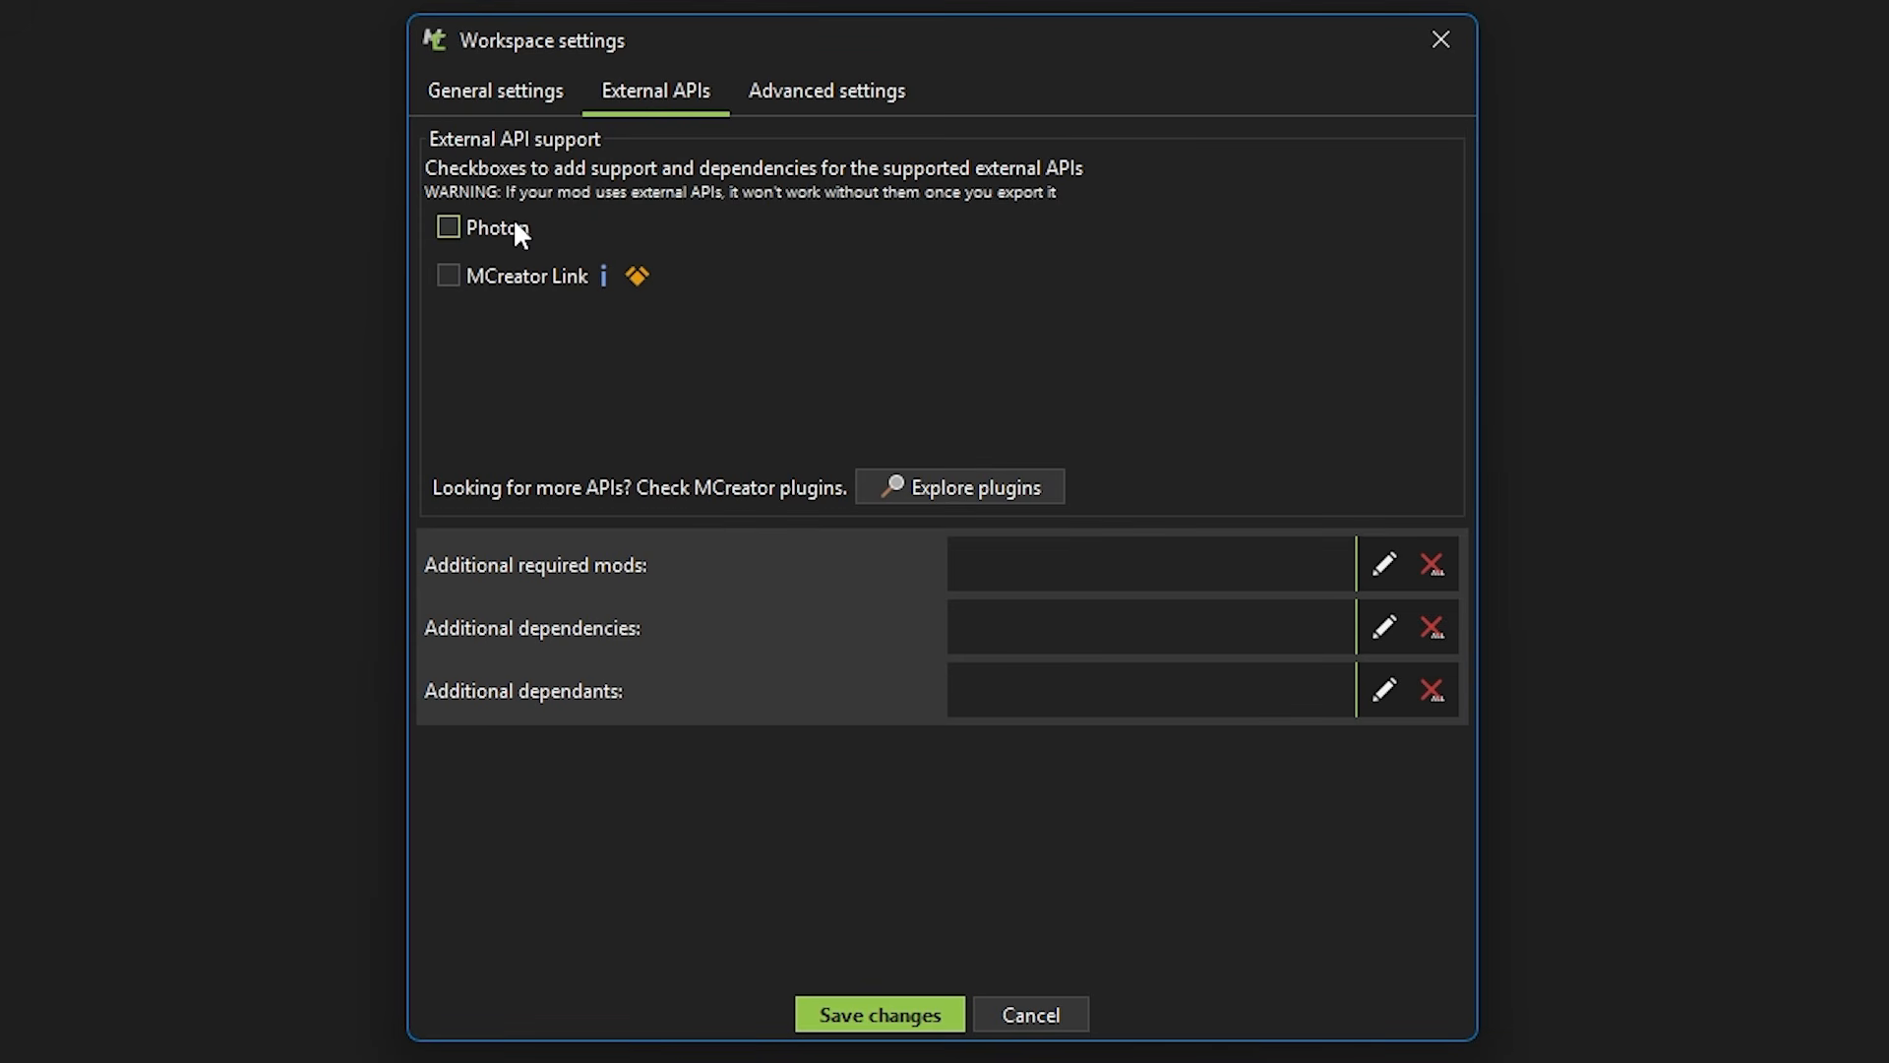
{"action": "left_click", "coordinate": [900, 1016]}
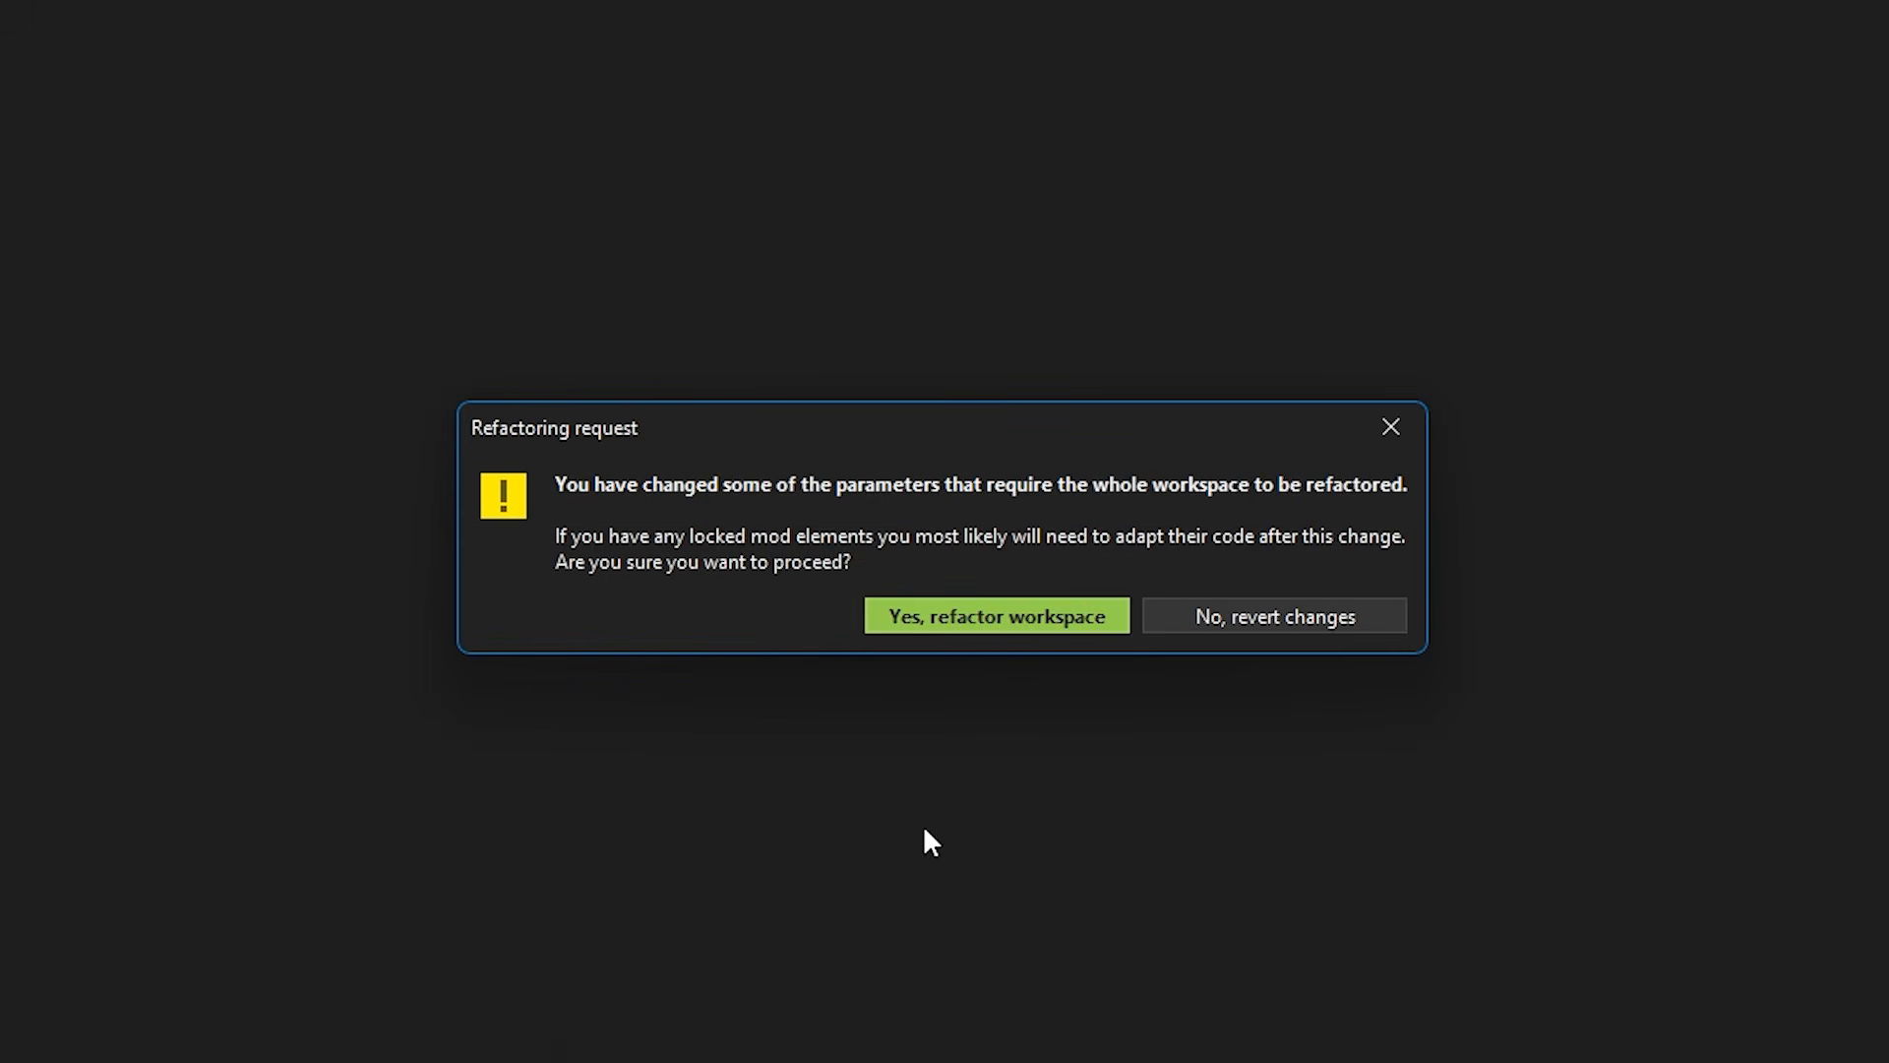
{"action": "left_click", "coordinate": [943, 616]}
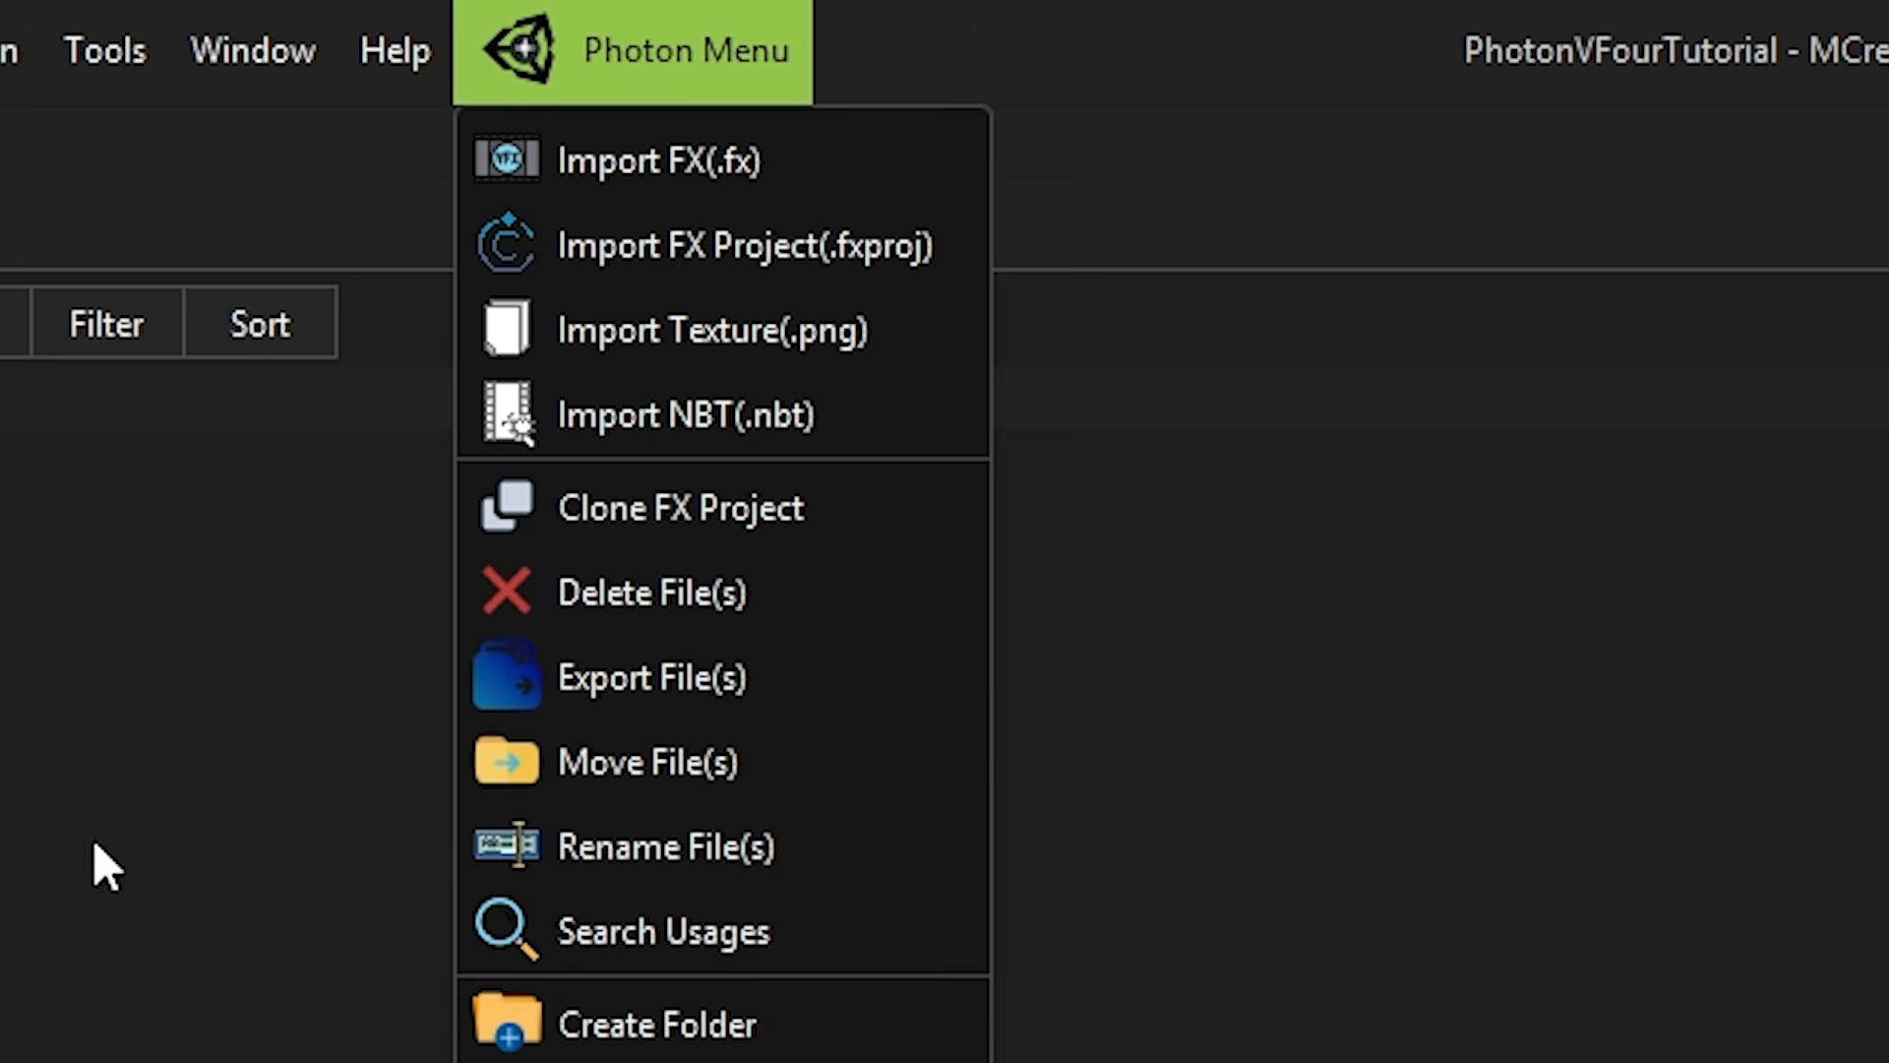
Step: Check which file types a Photon folder can be created for, and cancel the folder creation
{"action": "left_click", "coordinate": [725, 1028]}
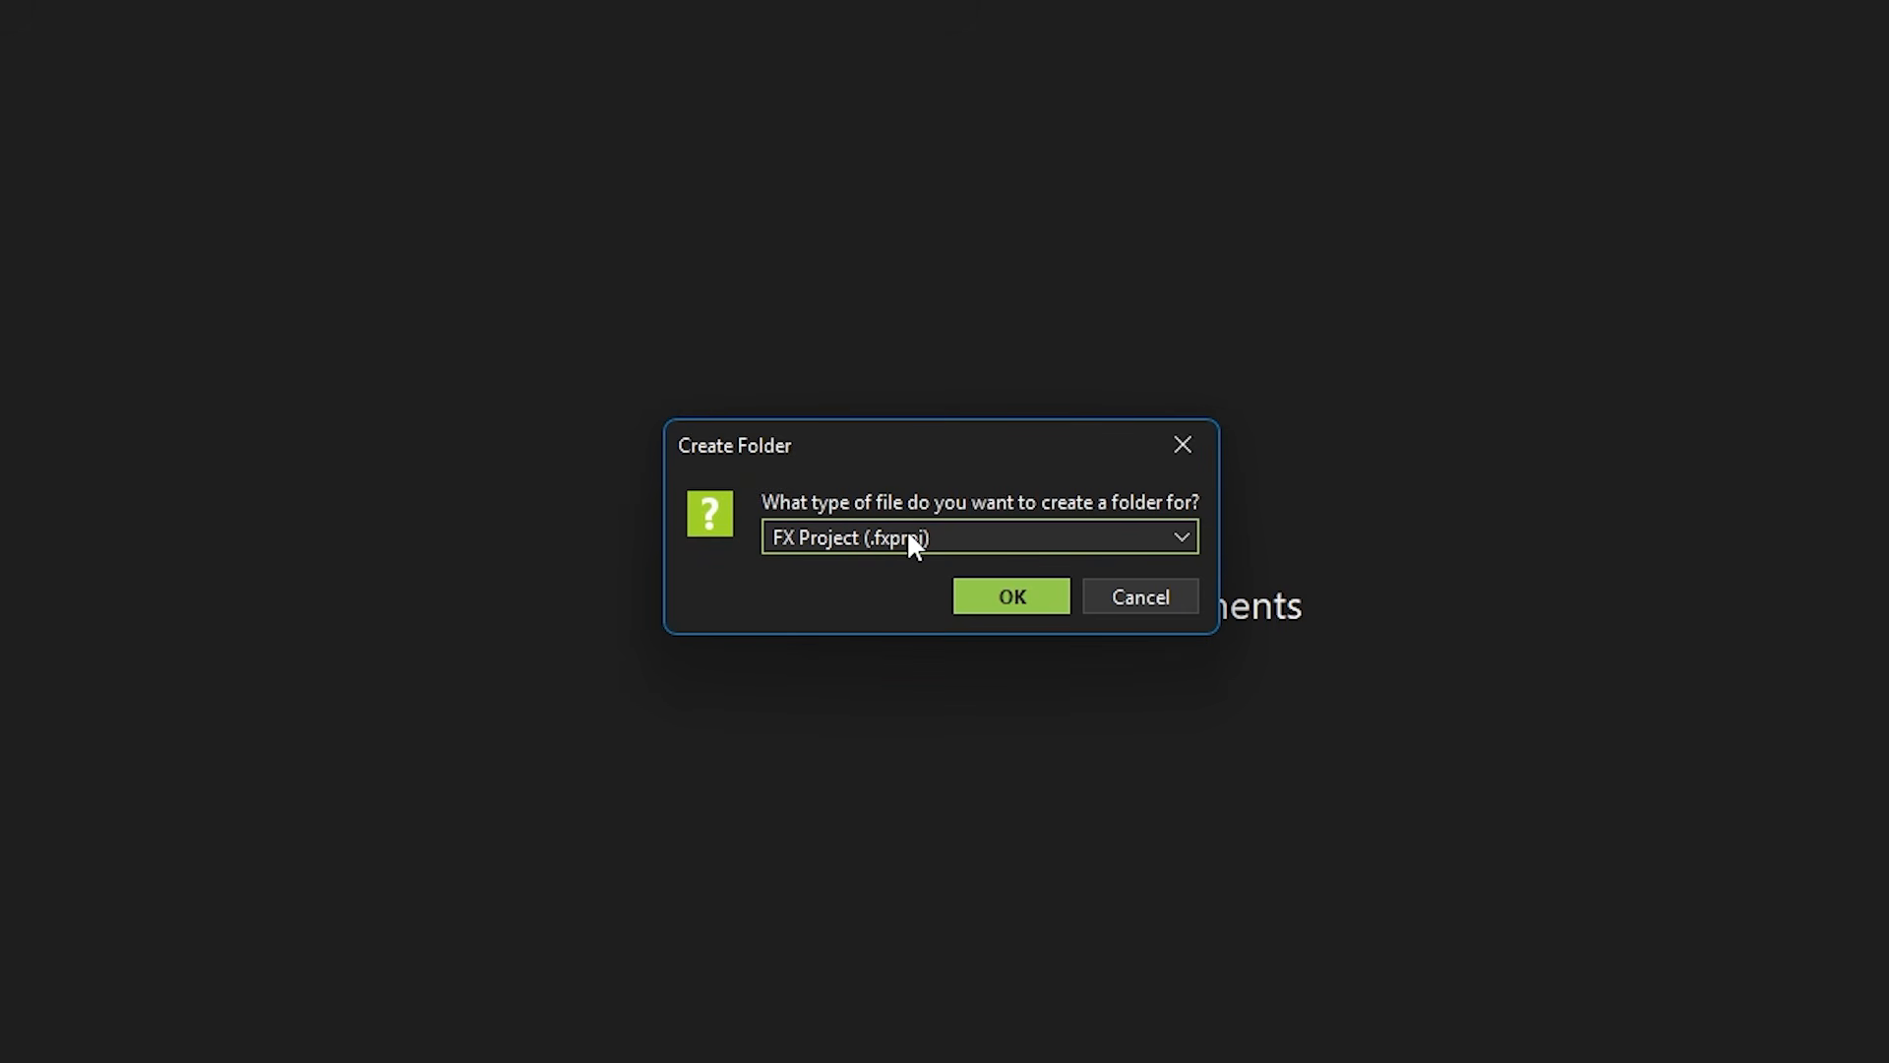
{"action": "left_click", "coordinate": [913, 545]}
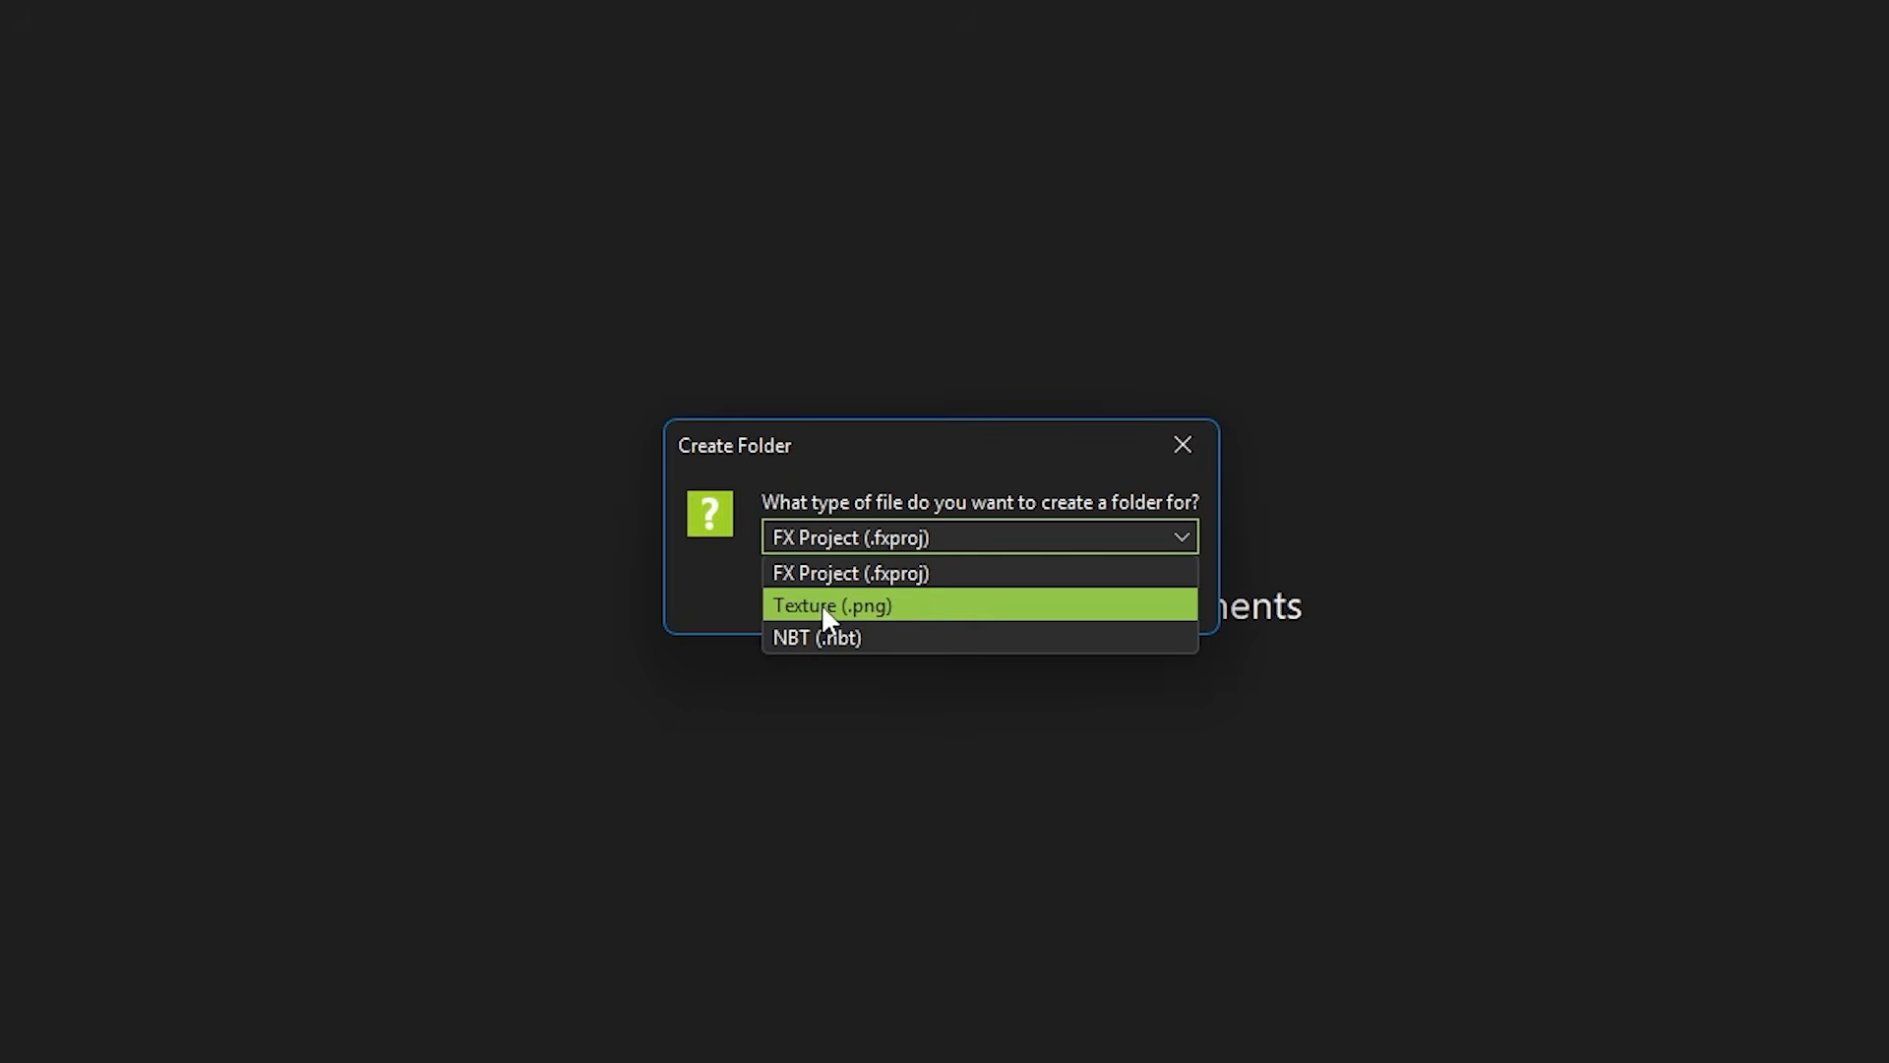
{"action": "left_click", "coordinate": [824, 540]}
{"action": "left_click", "coordinate": [1148, 595]}
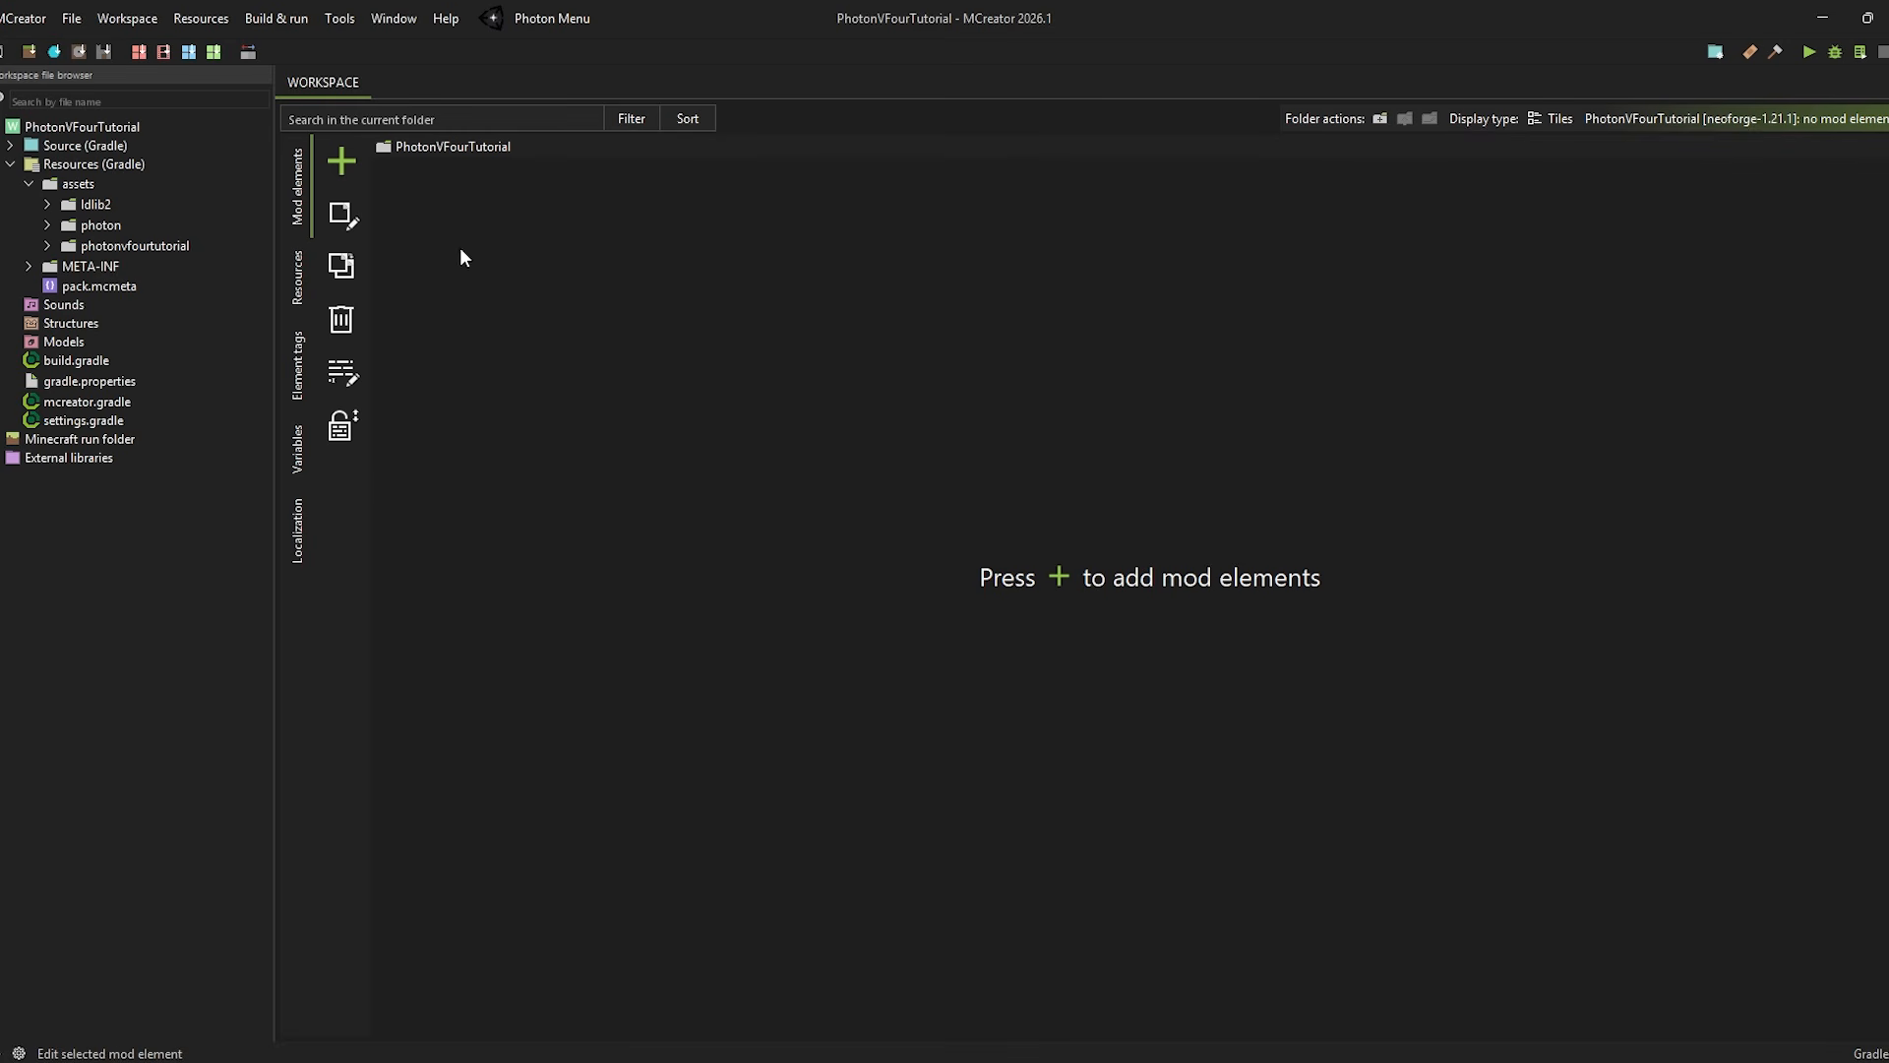
Step: Launch the Minecraft test client and run the /photon_editor command in the singleplayer world
{"action": "left_click", "coordinate": [1809, 52]}
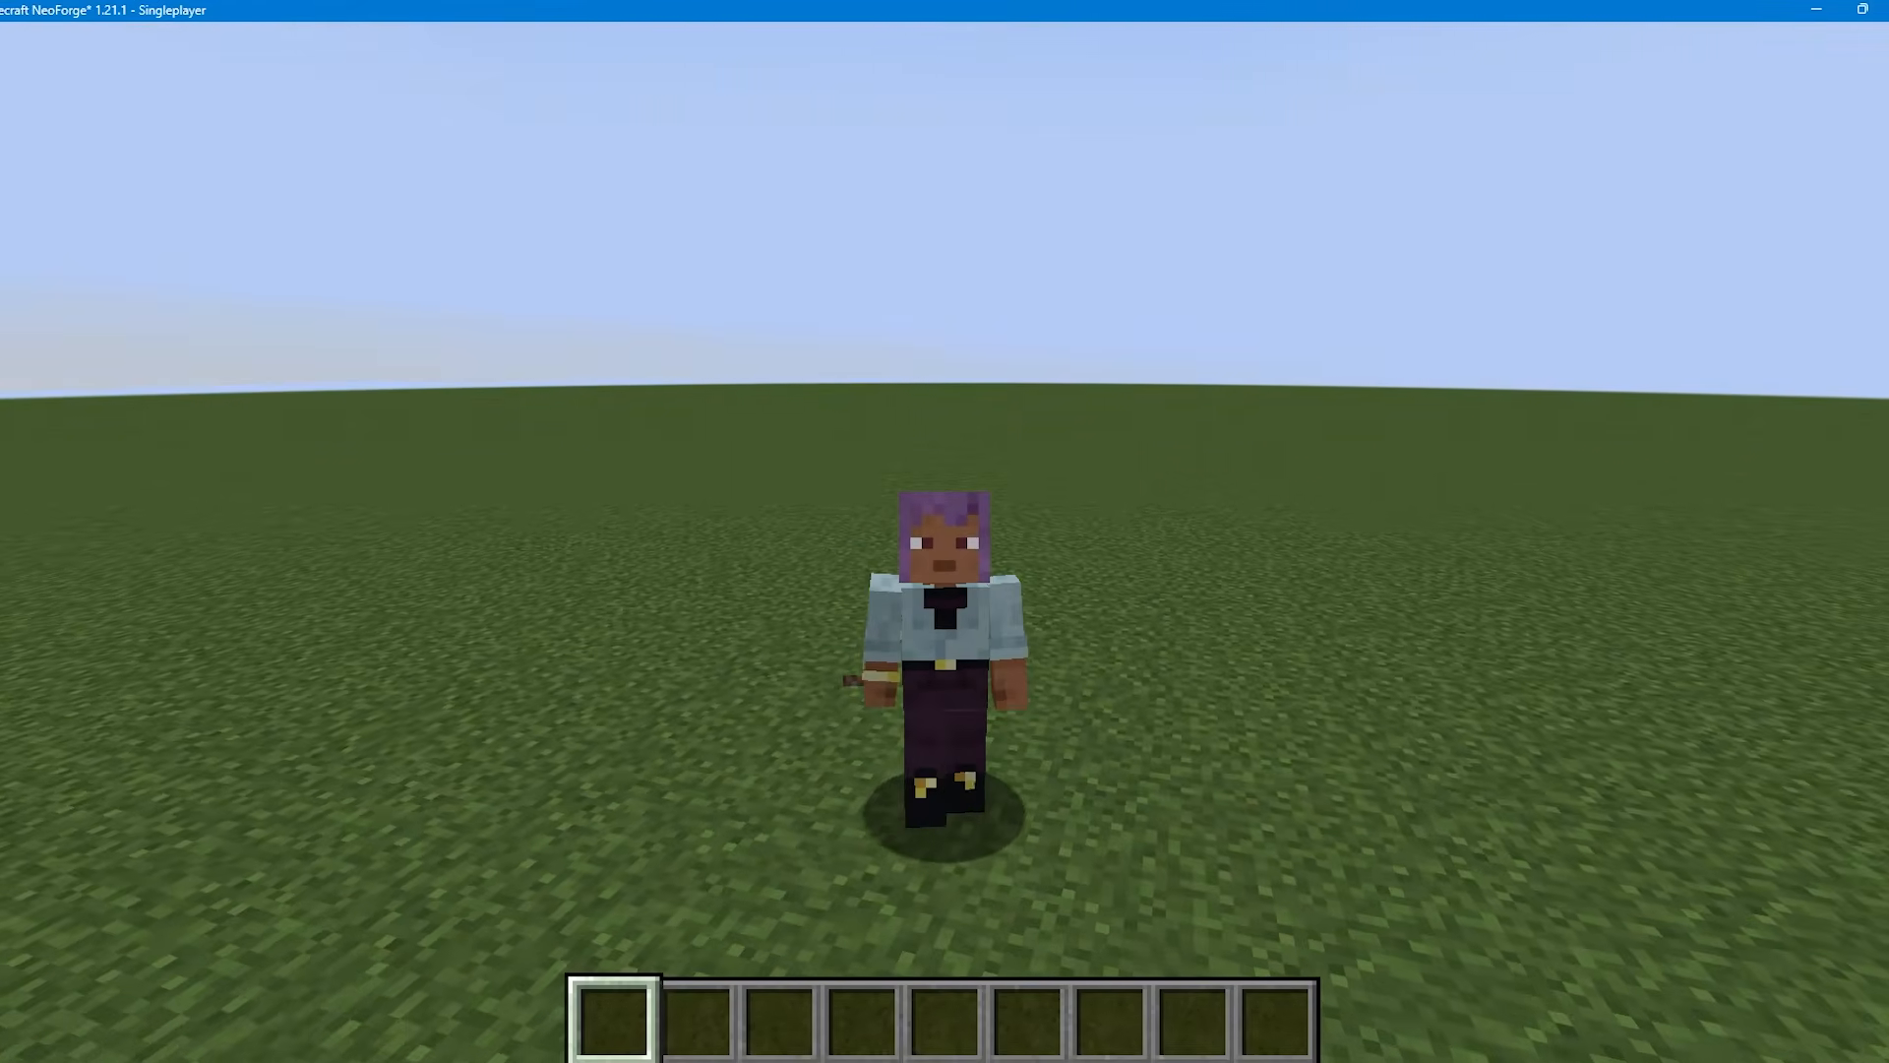
{"action": "key", "text": "F5"}
{"action": "key", "text": "slash"}
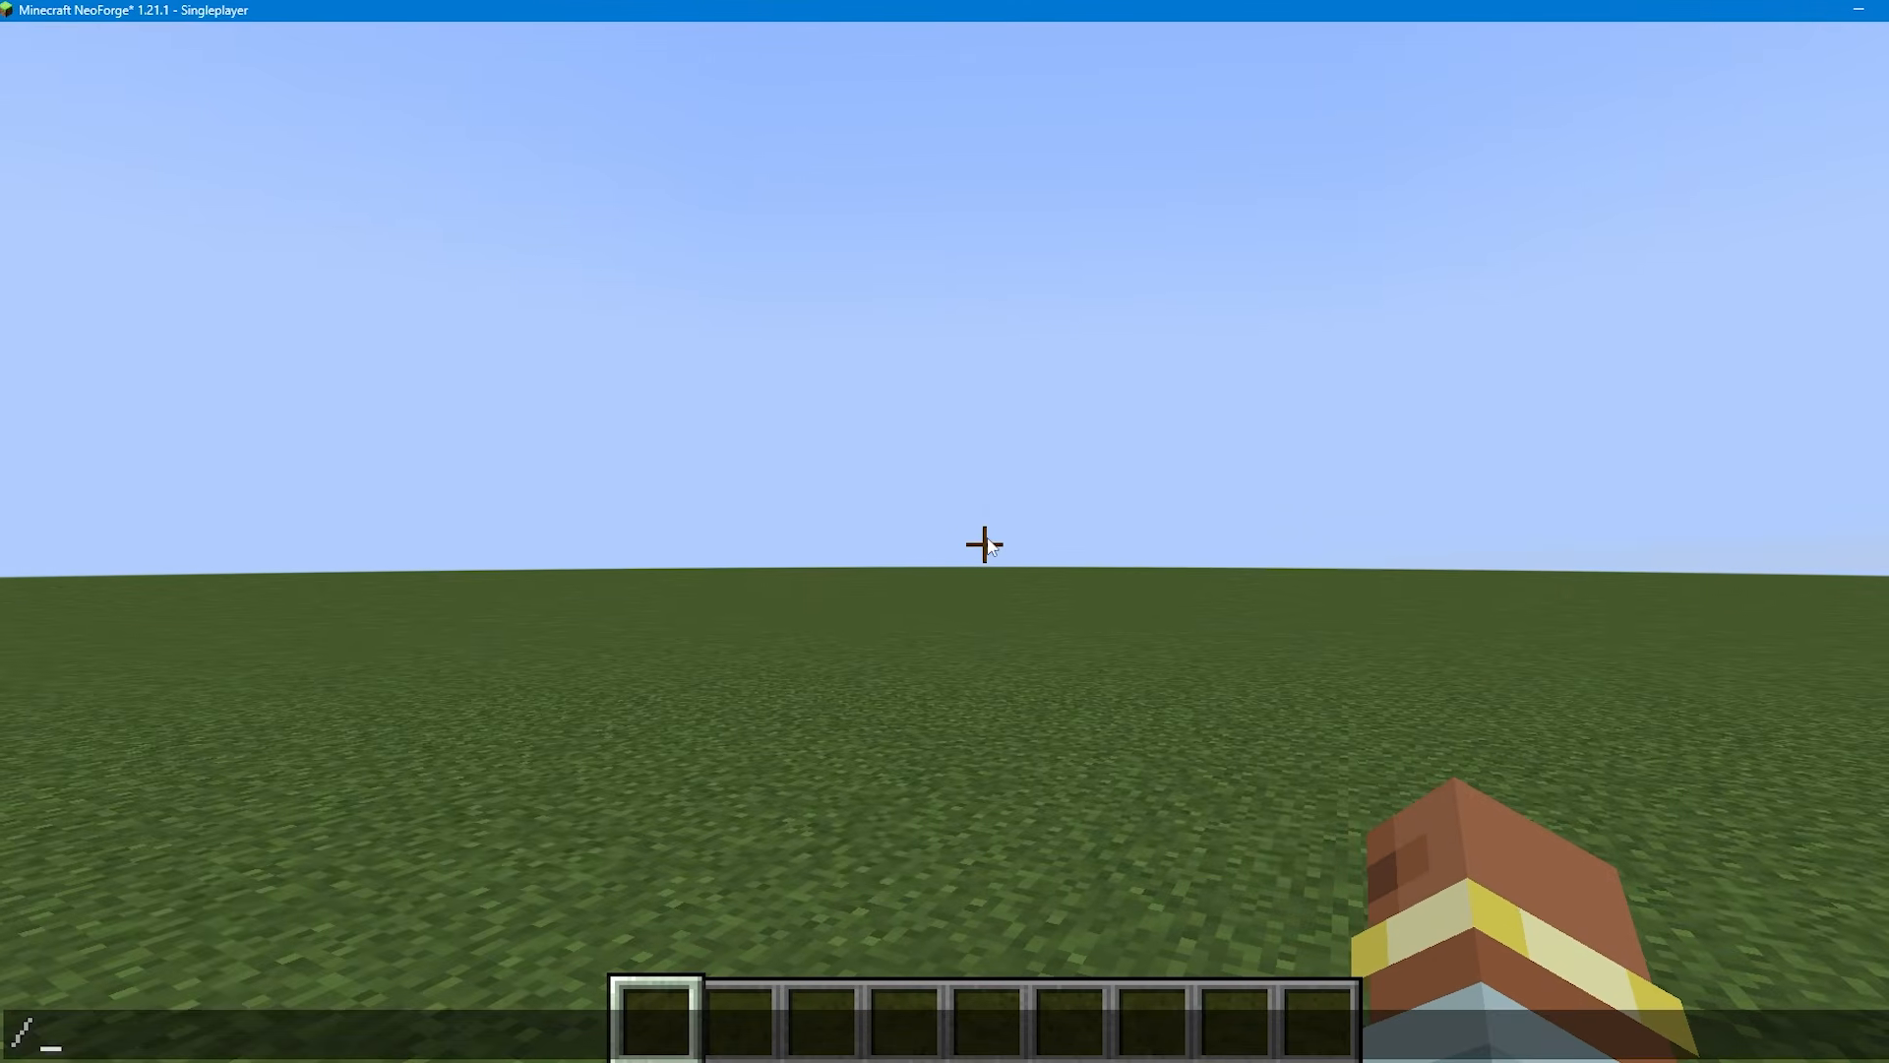
{"action": "type", "text": "pho"}
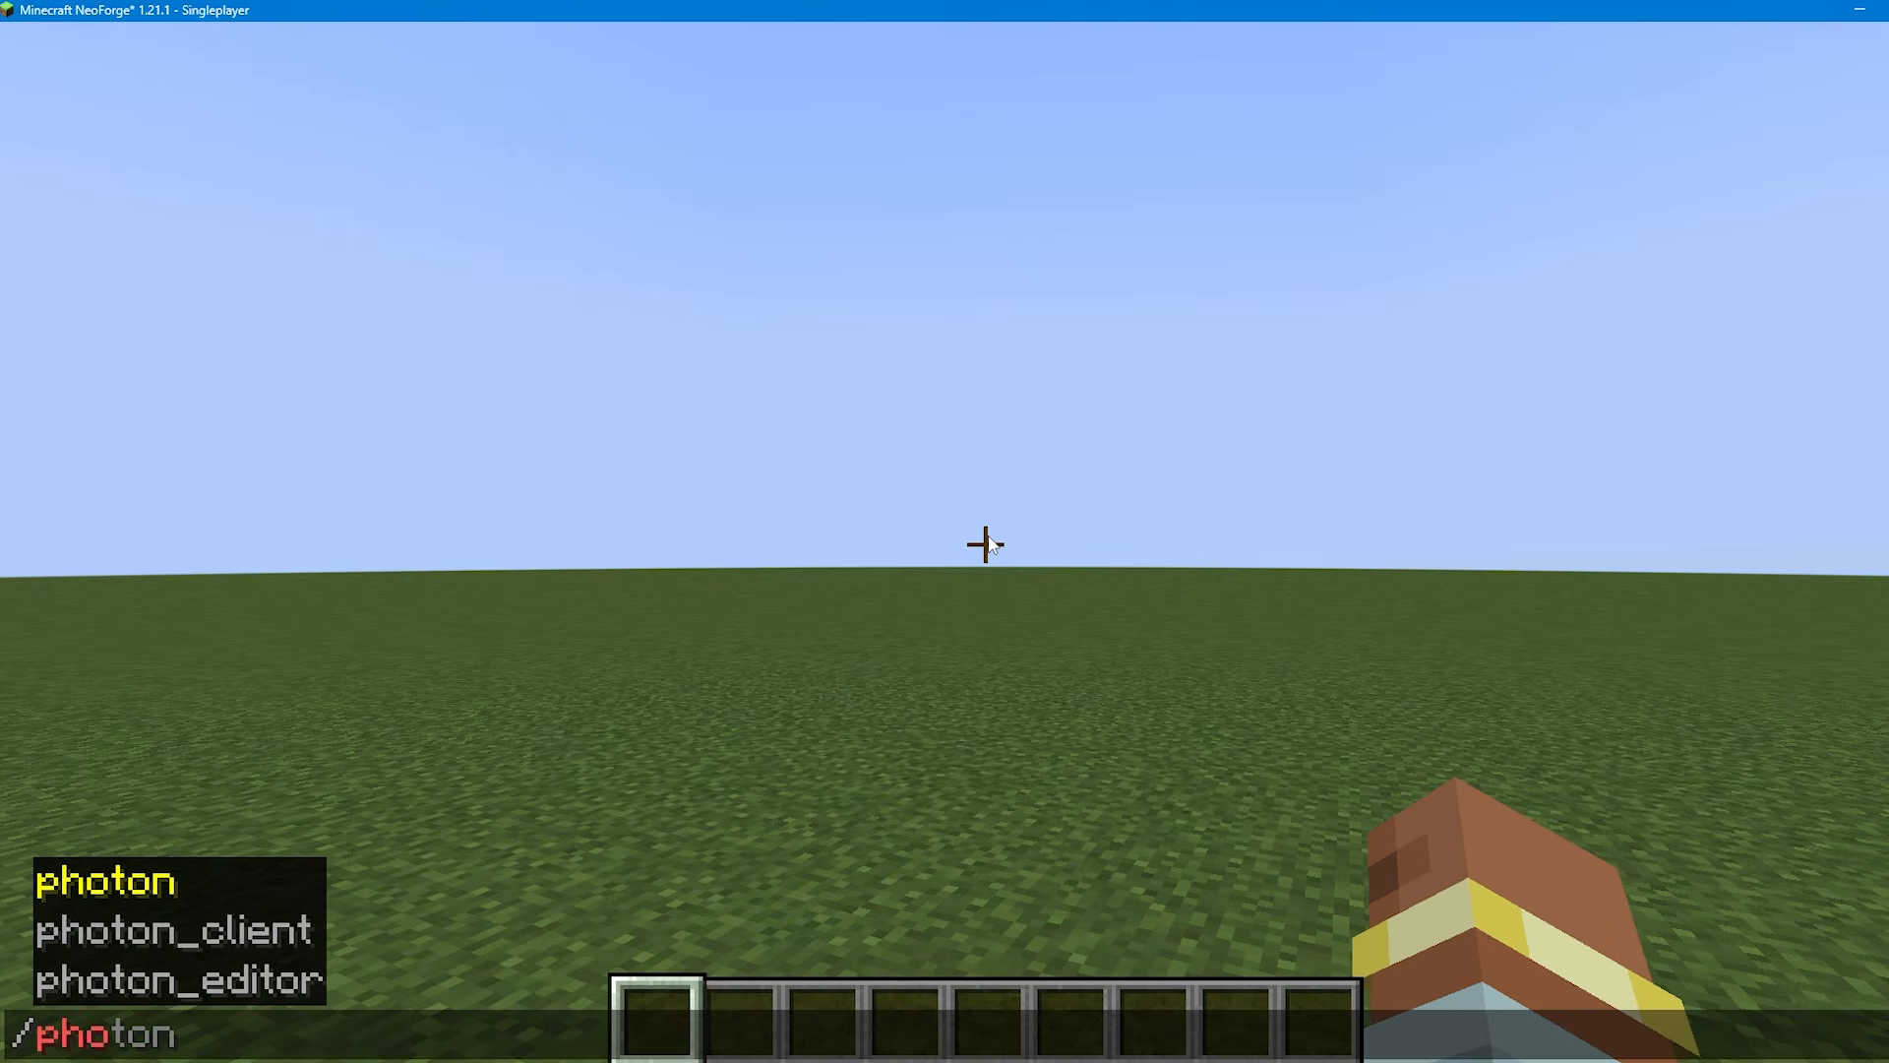
{"action": "type", "text": "ton_"}
{"action": "key", "text": "Tab"}
{"action": "key", "text": "Tab"}
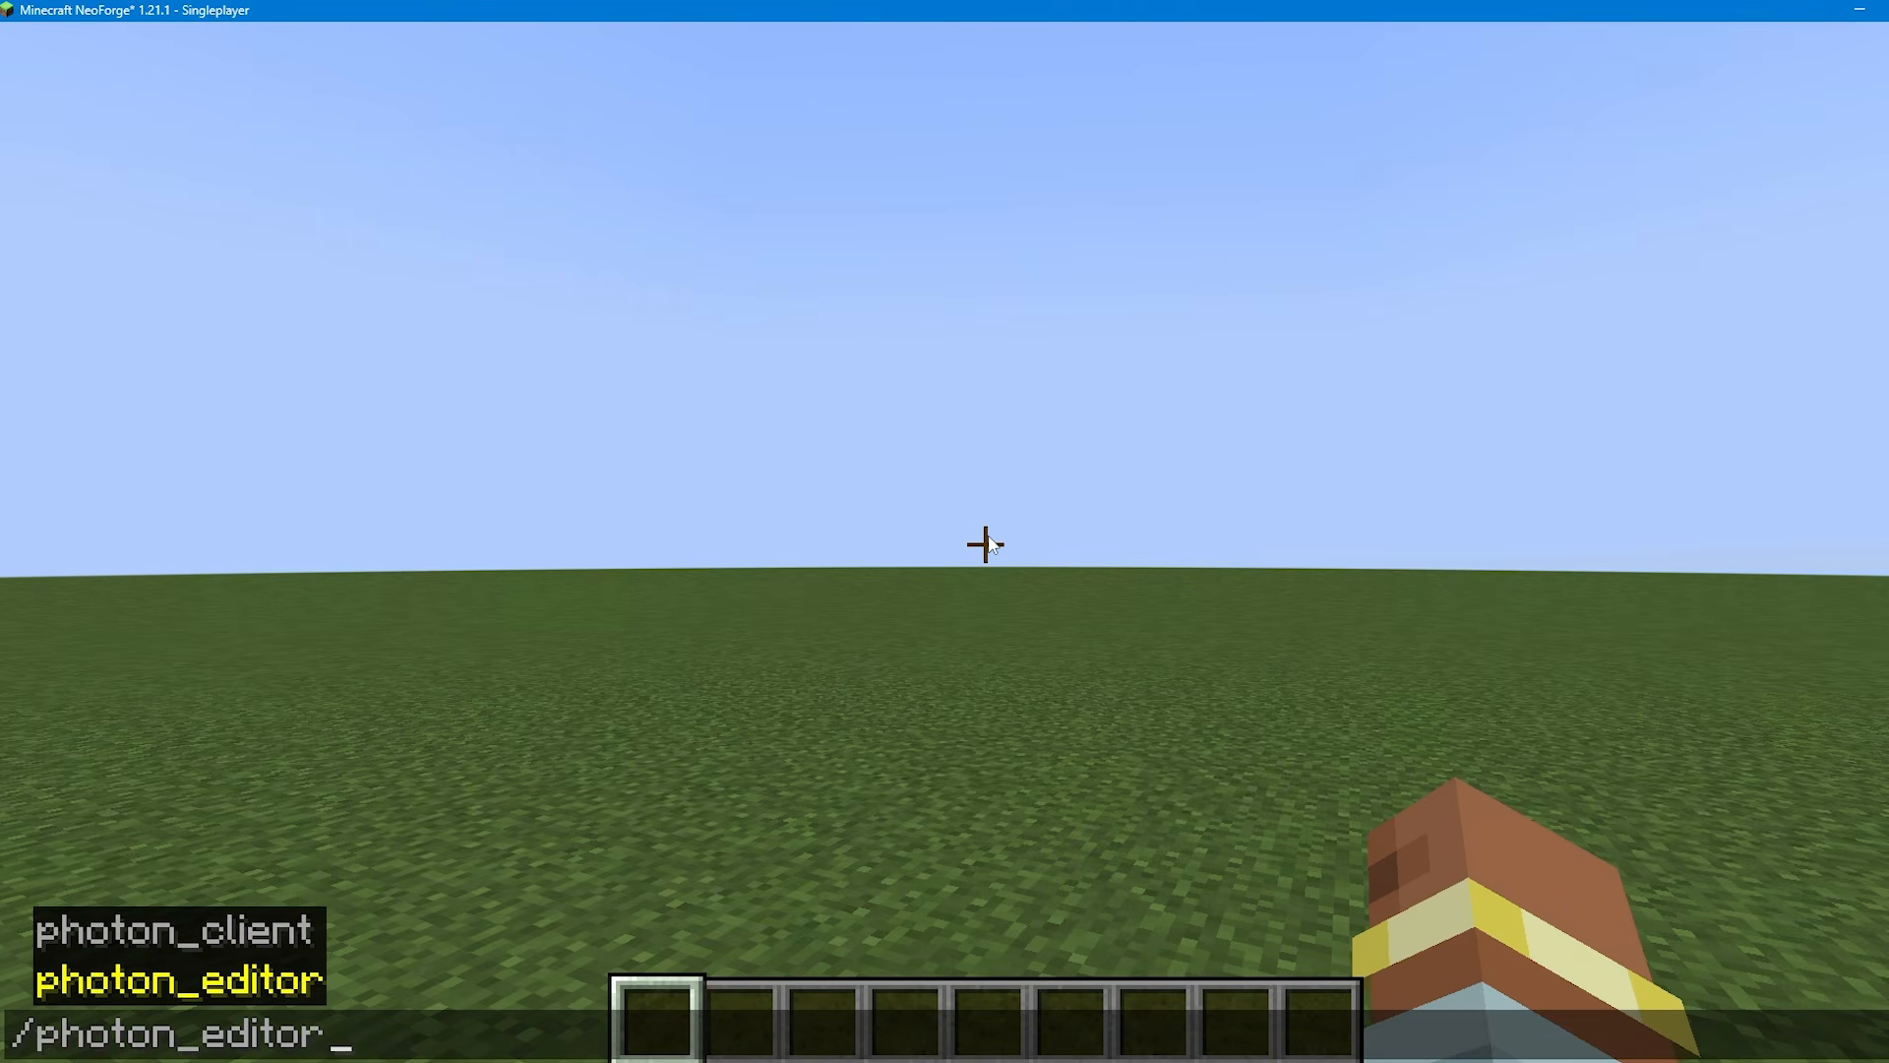
{"action": "key", "text": "Return"}
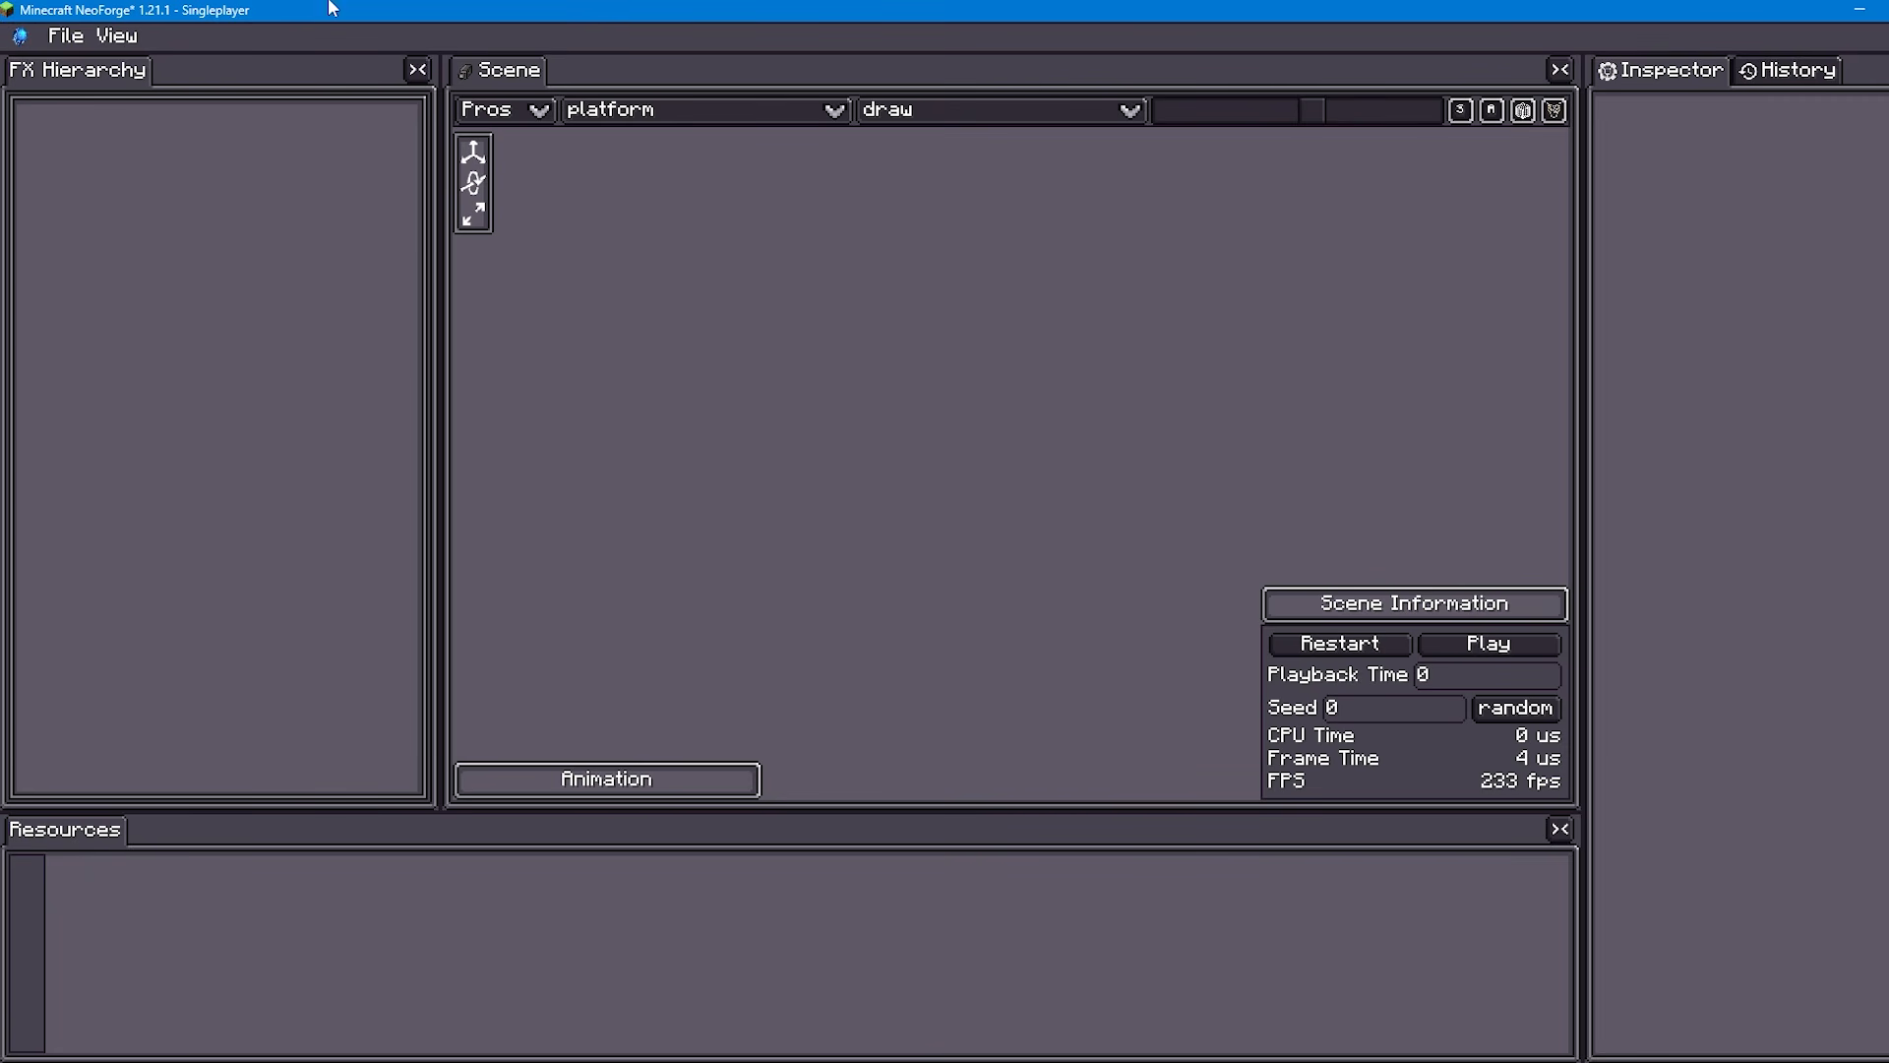
Step: Review the Photon editor's window size options and its Behavior settings, and cancel the settings dialog
{"action": "left_click", "coordinate": [132, 40]}
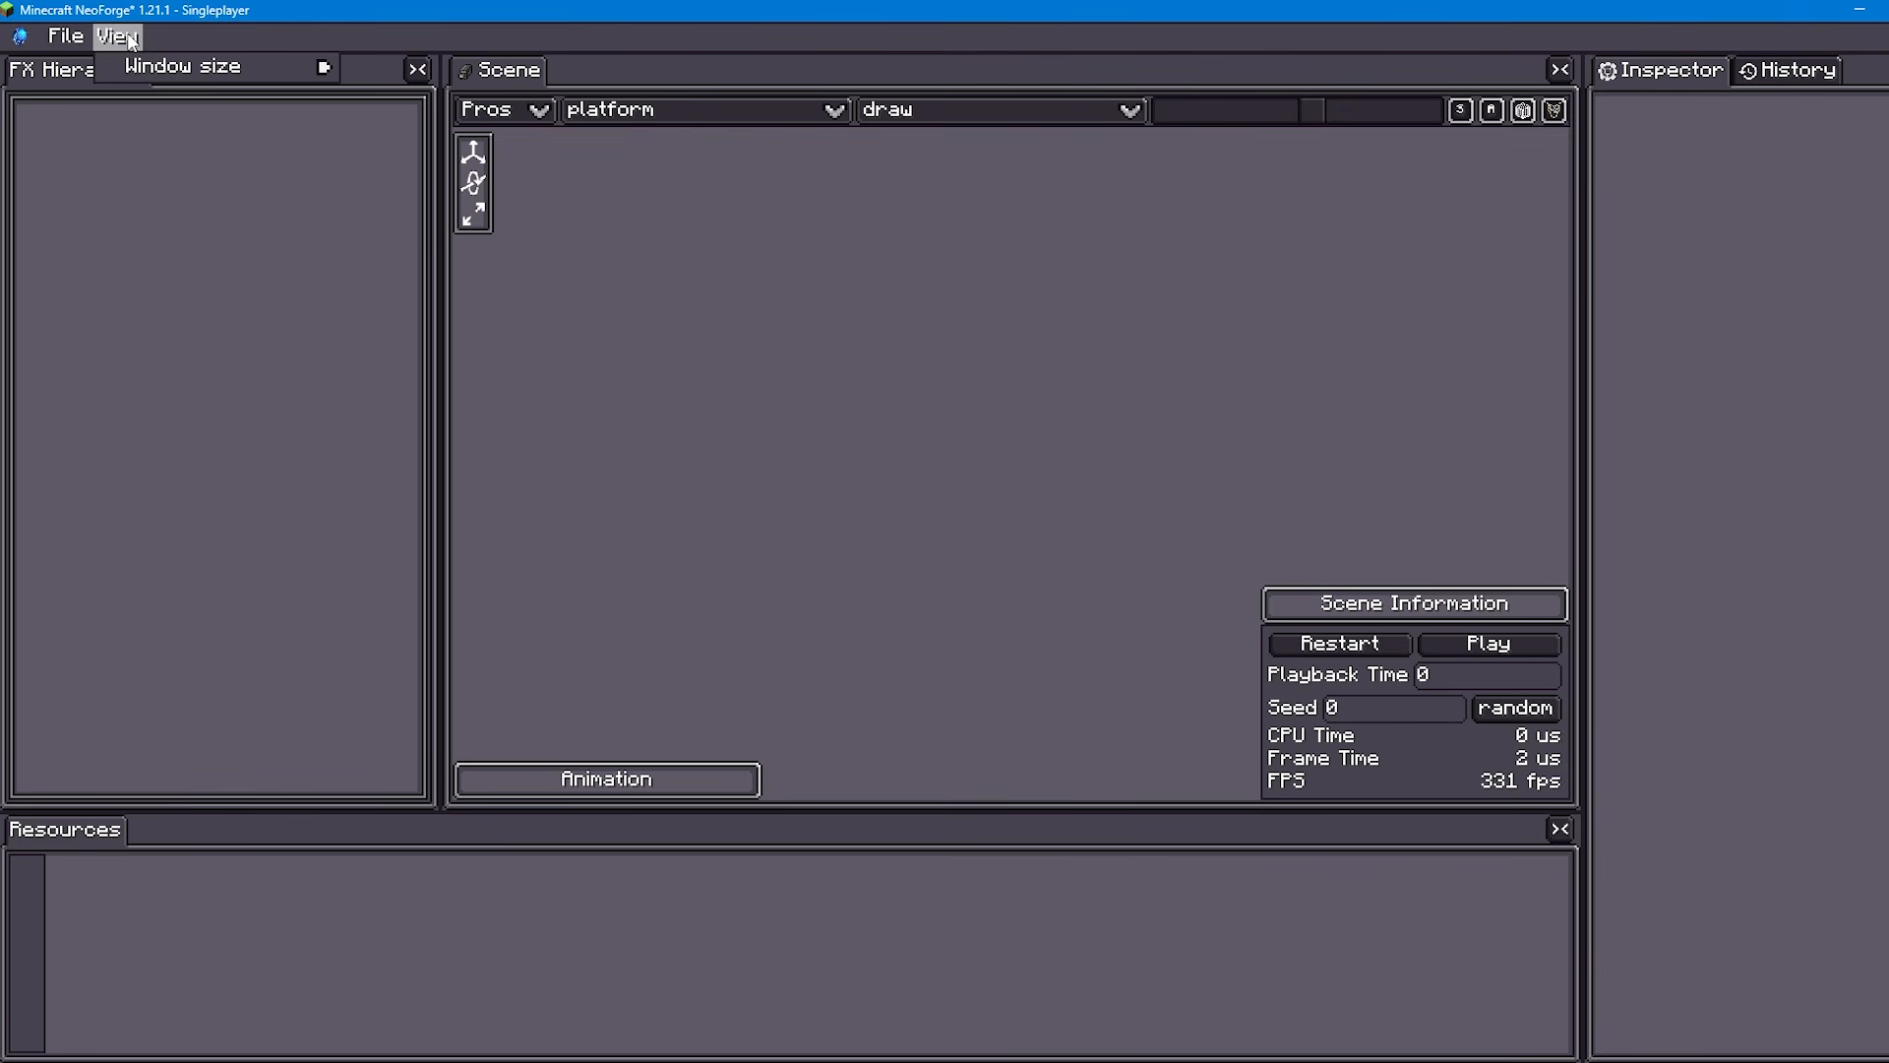
{"action": "mouse_move", "coordinate": [238, 73]}
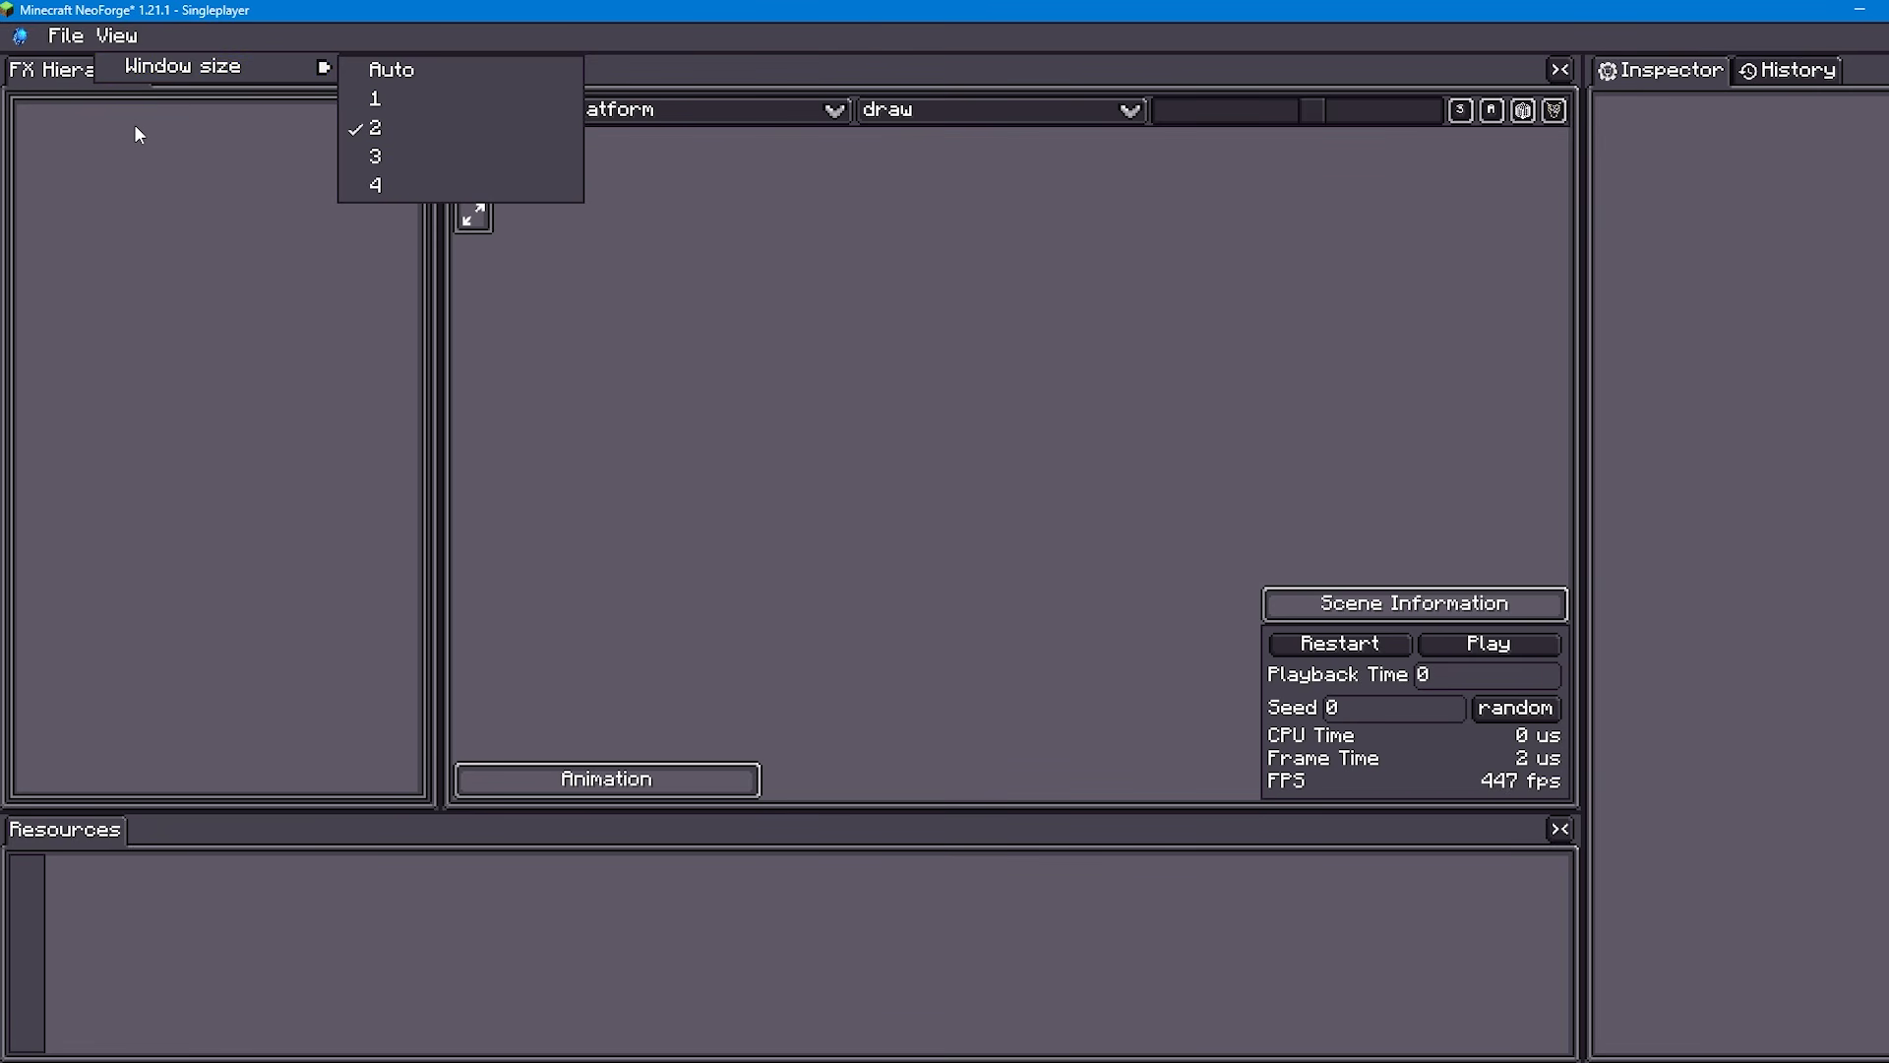
{"action": "left_click", "coordinate": [158, 138]}
{"action": "left_click", "coordinate": [61, 37]}
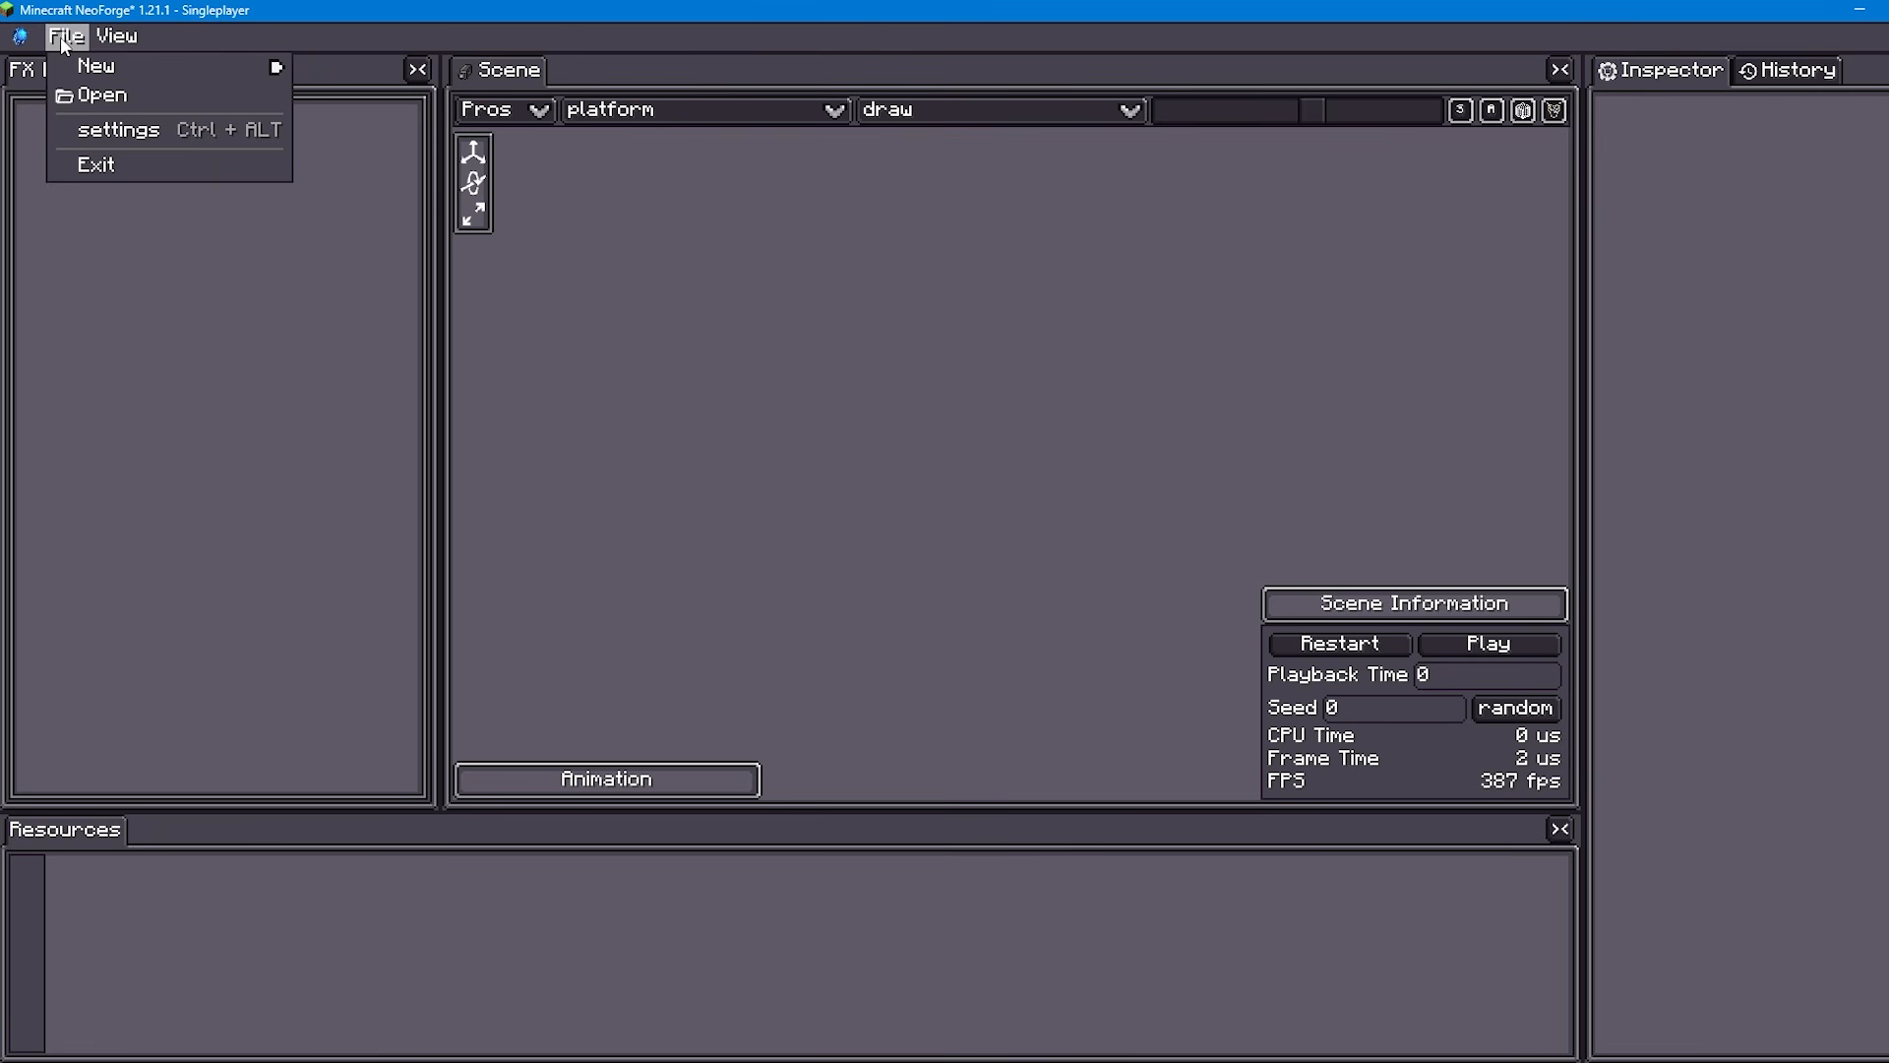
{"action": "left_click", "coordinate": [140, 132]}
{"action": "left_click", "coordinate": [652, 354]}
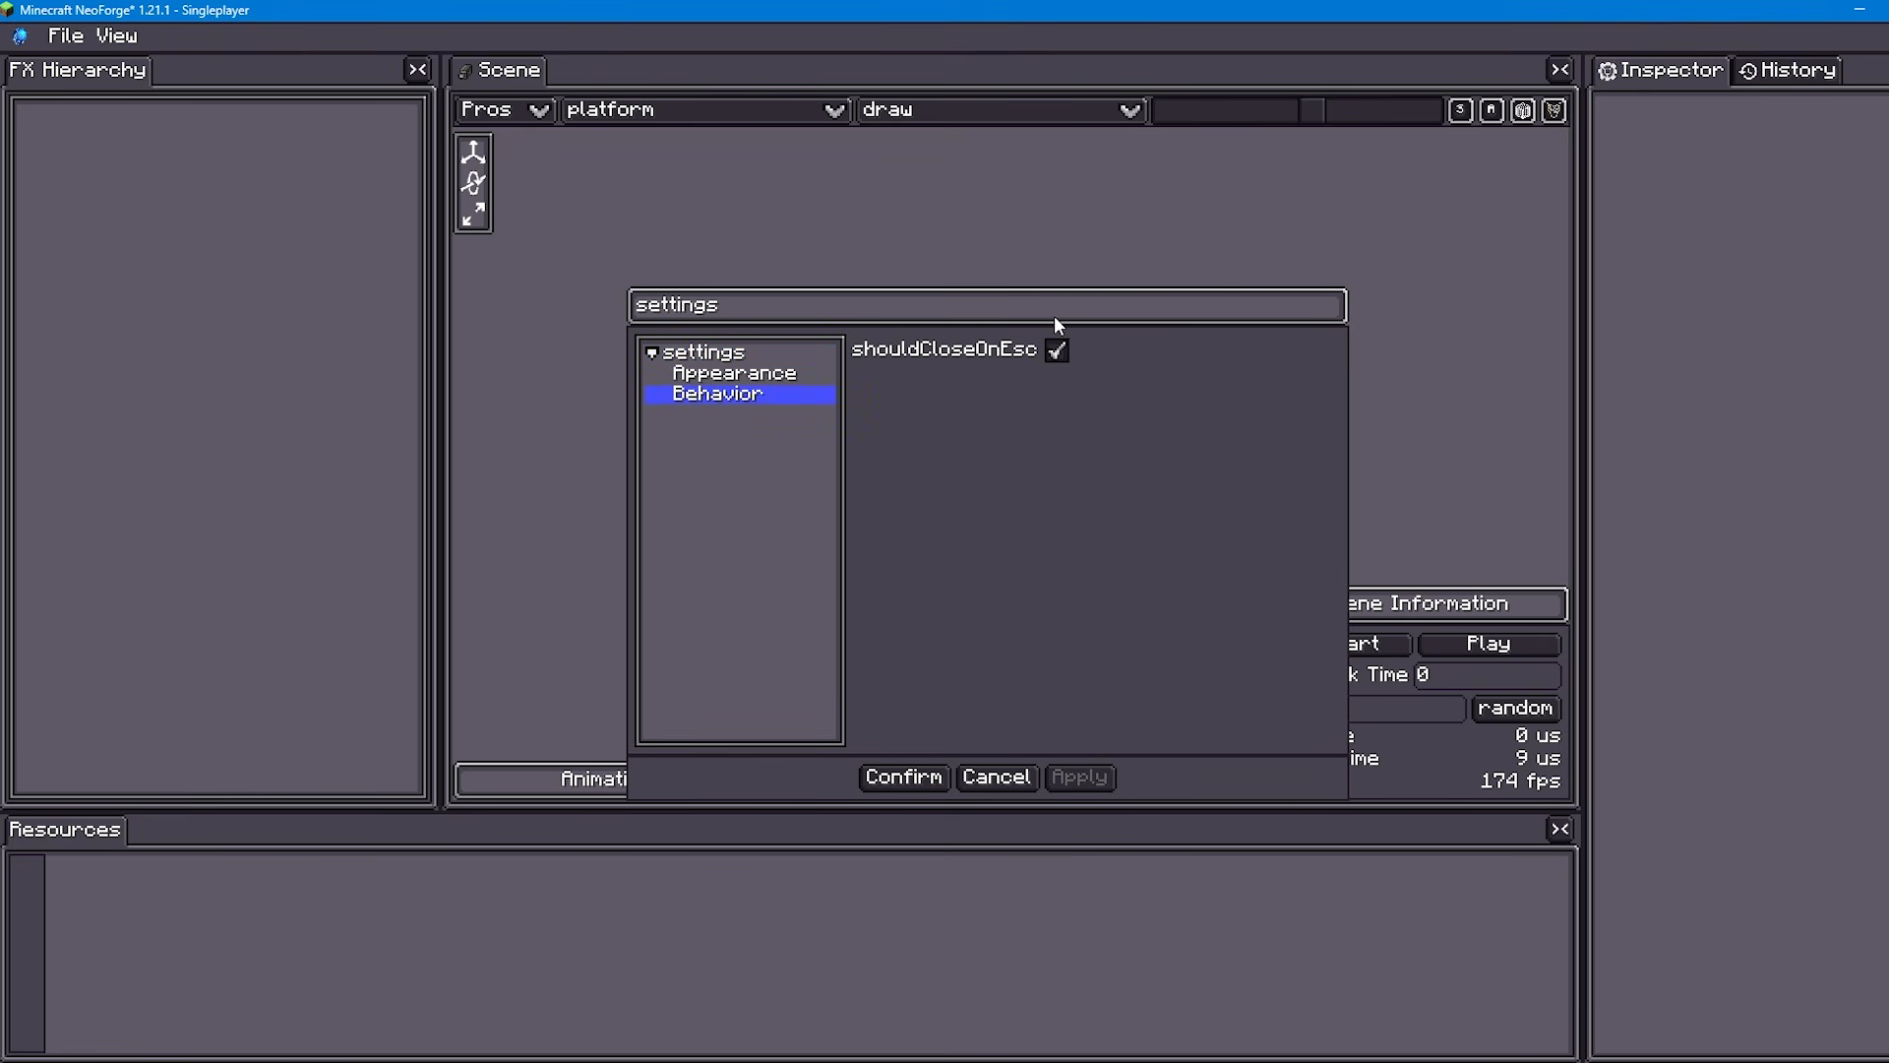
{"action": "left_click", "coordinate": [980, 773]}
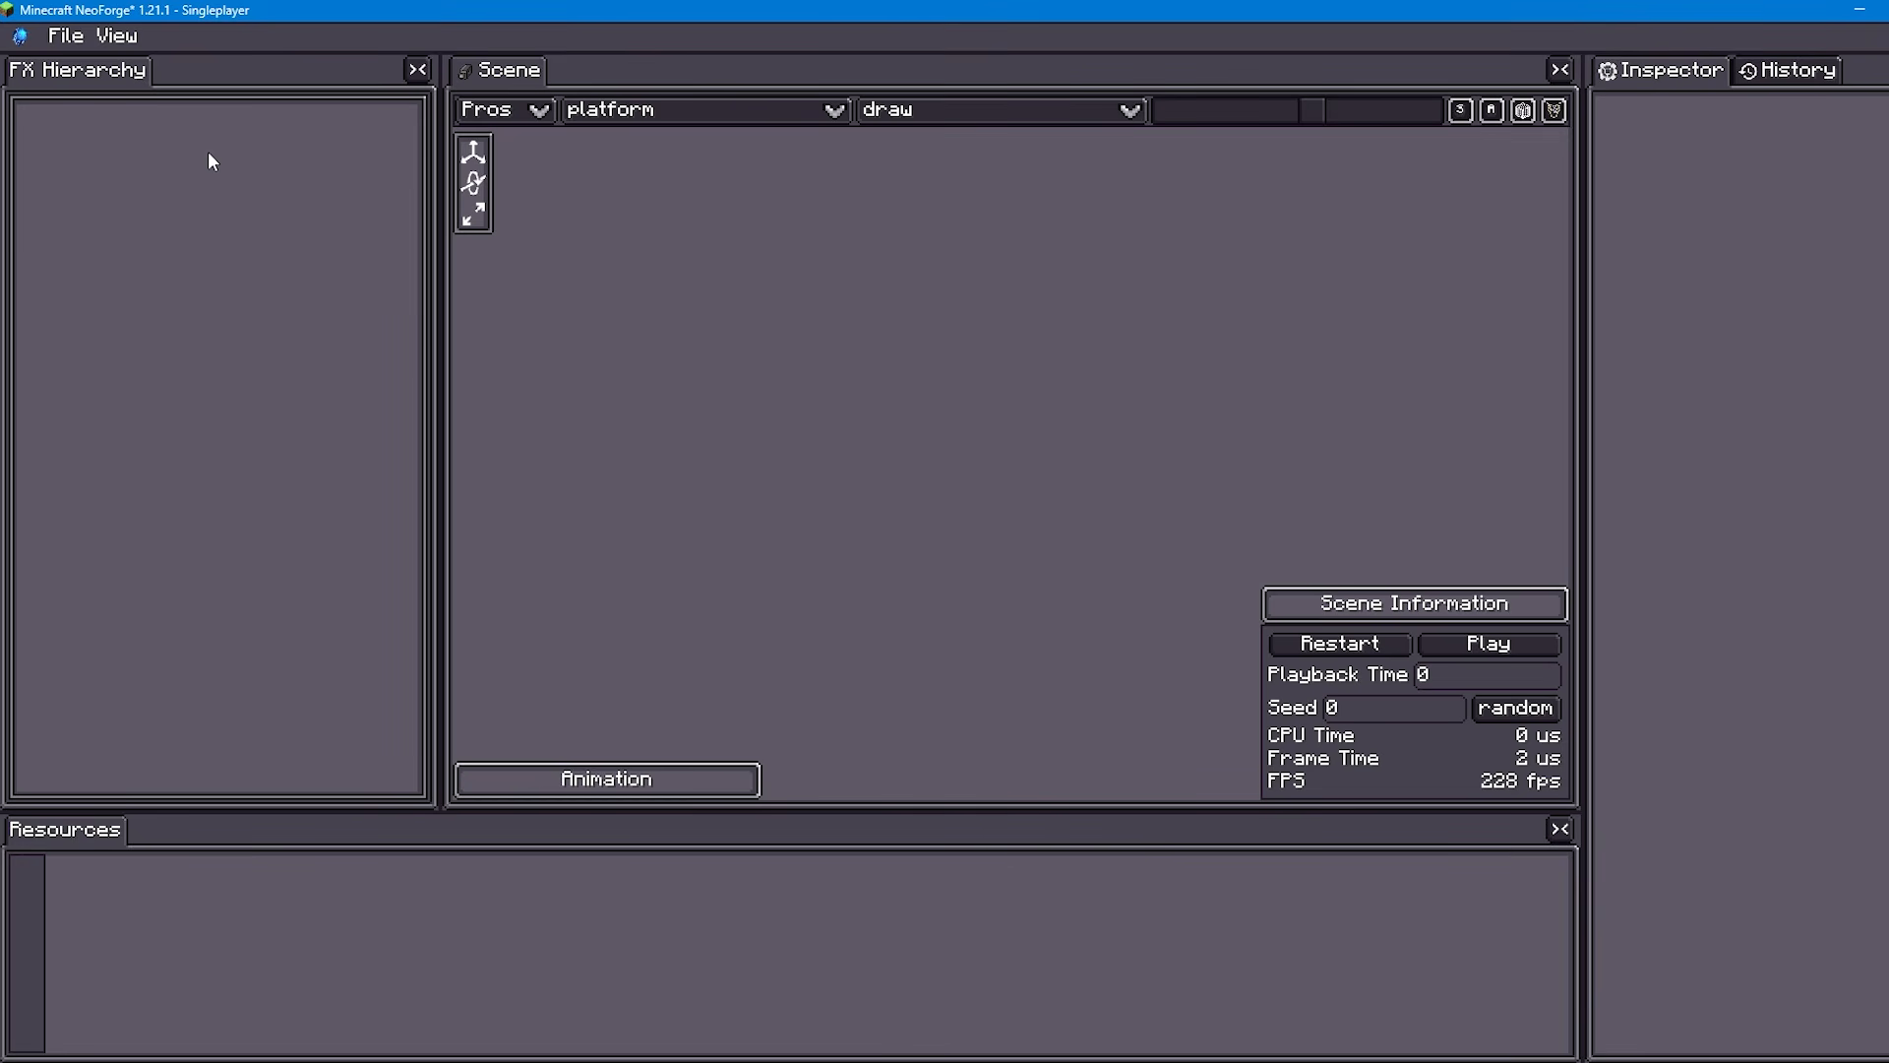
Step: Create a new FX Project in the Photon editor
{"action": "left_click", "coordinate": [65, 37]}
{"action": "mouse_move", "coordinate": [131, 79]}
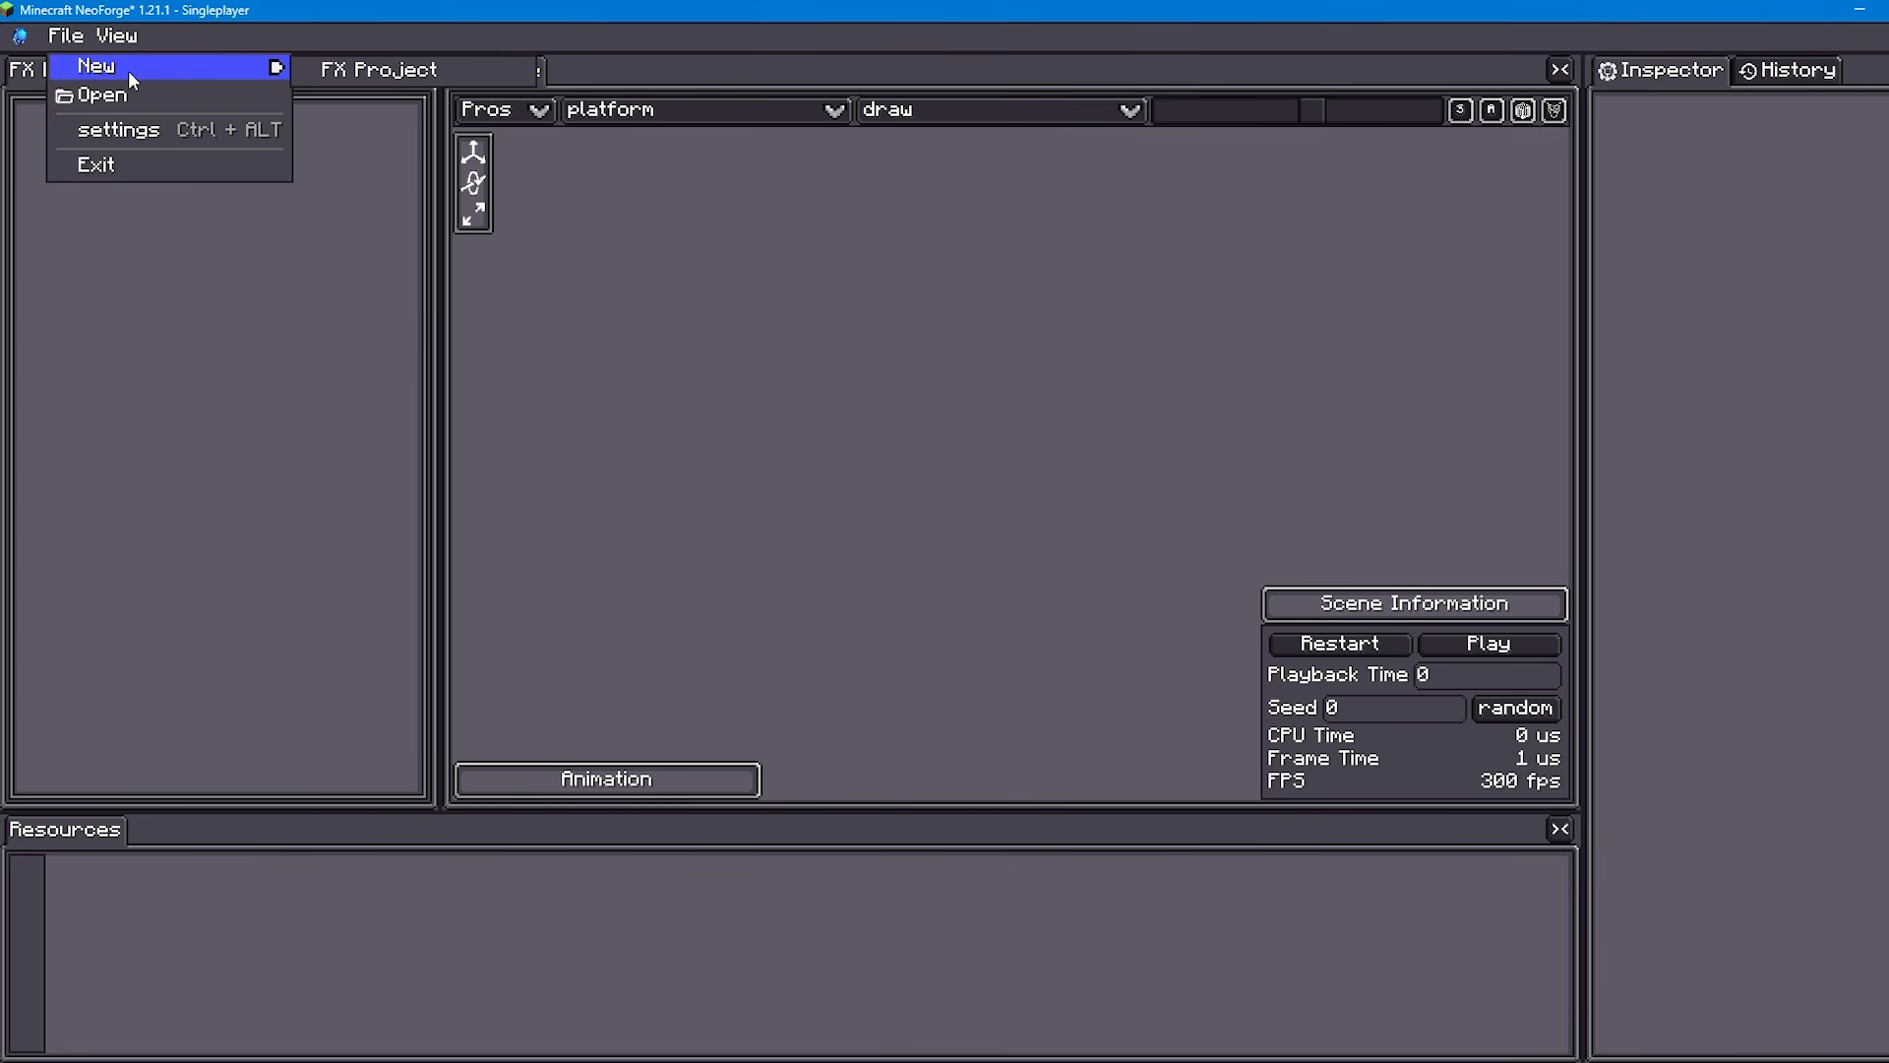
{"action": "left_click", "coordinate": [365, 74]}
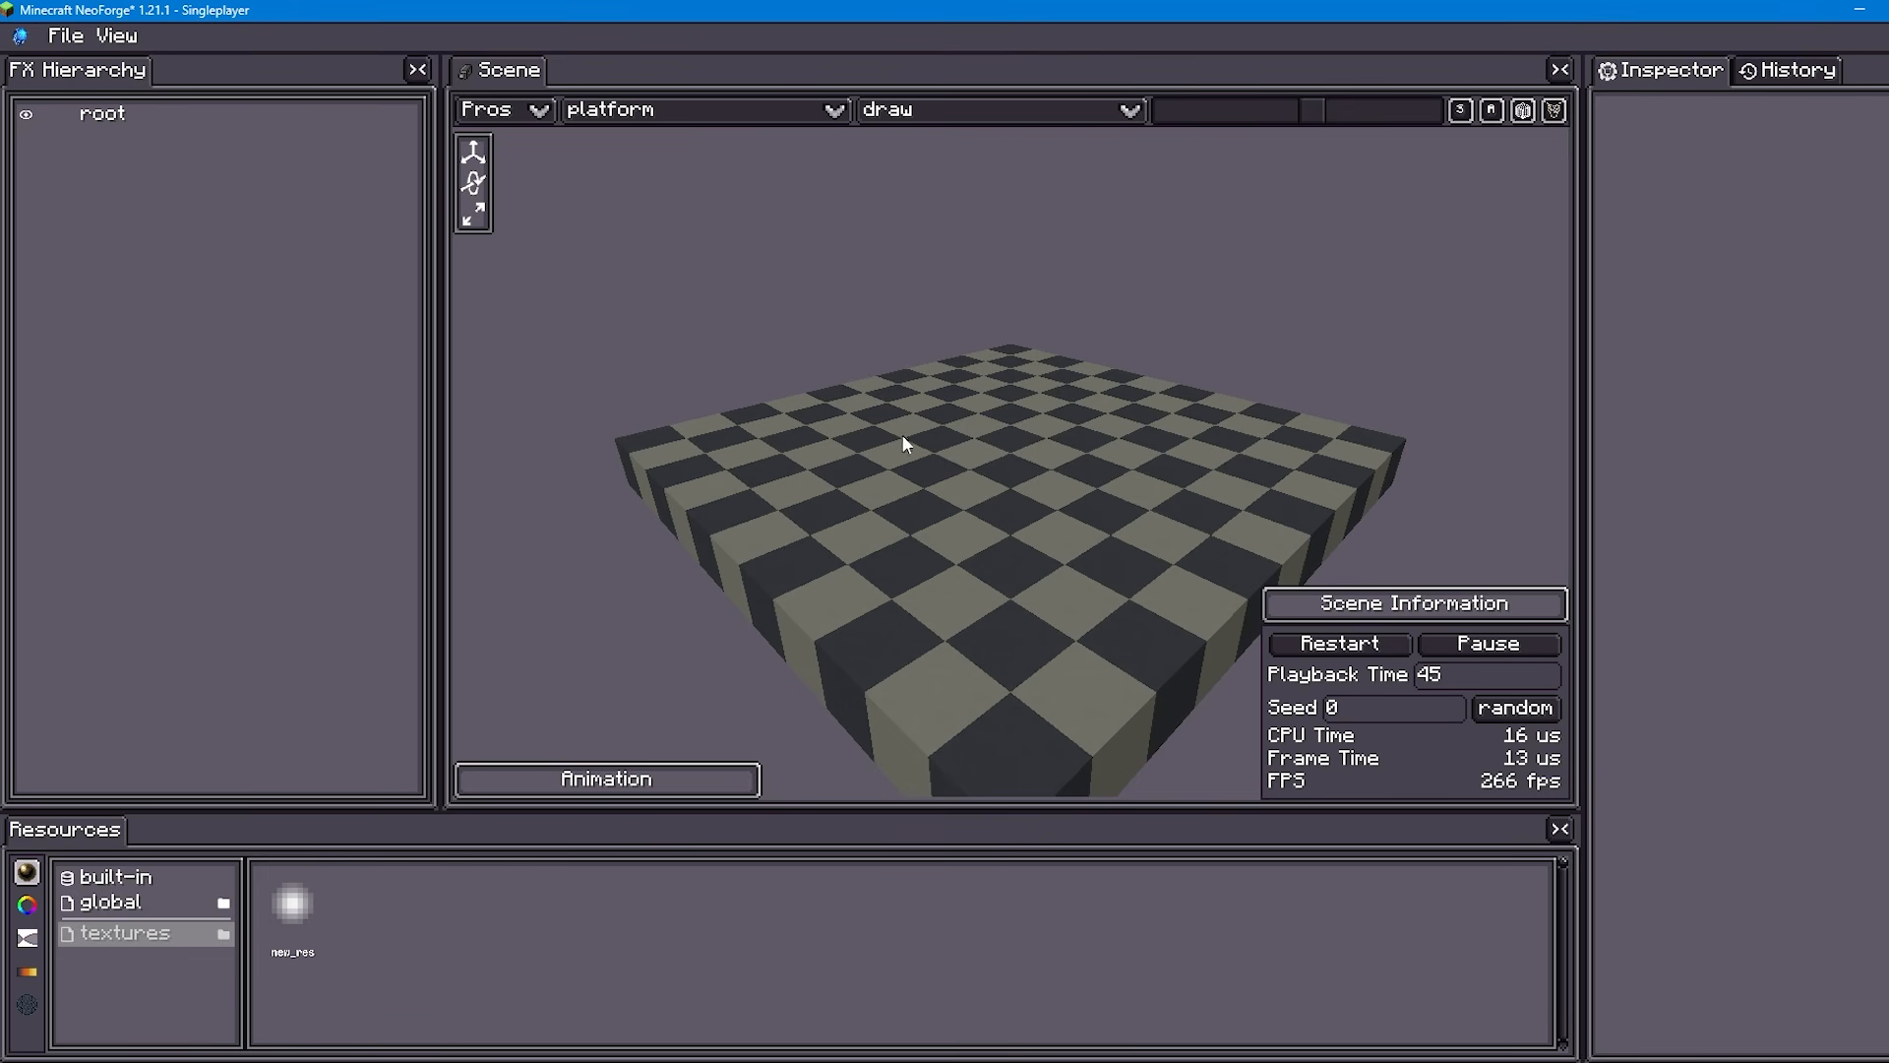
Step: View the scene's checkered platform from different angles, heights and distances
{"action": "mouse_move", "coordinate": [1025, 418]}
{"action": "left_mouse_down"}
{"action": "mouse_move", "coordinate": [1025, 389]}
{"action": "mouse_move", "coordinate": [1074, 405]}
{"action": "mouse_move", "coordinate": [1001, 440]}
{"action": "left_mouse_up"}
{"action": "key", "text": "e"}
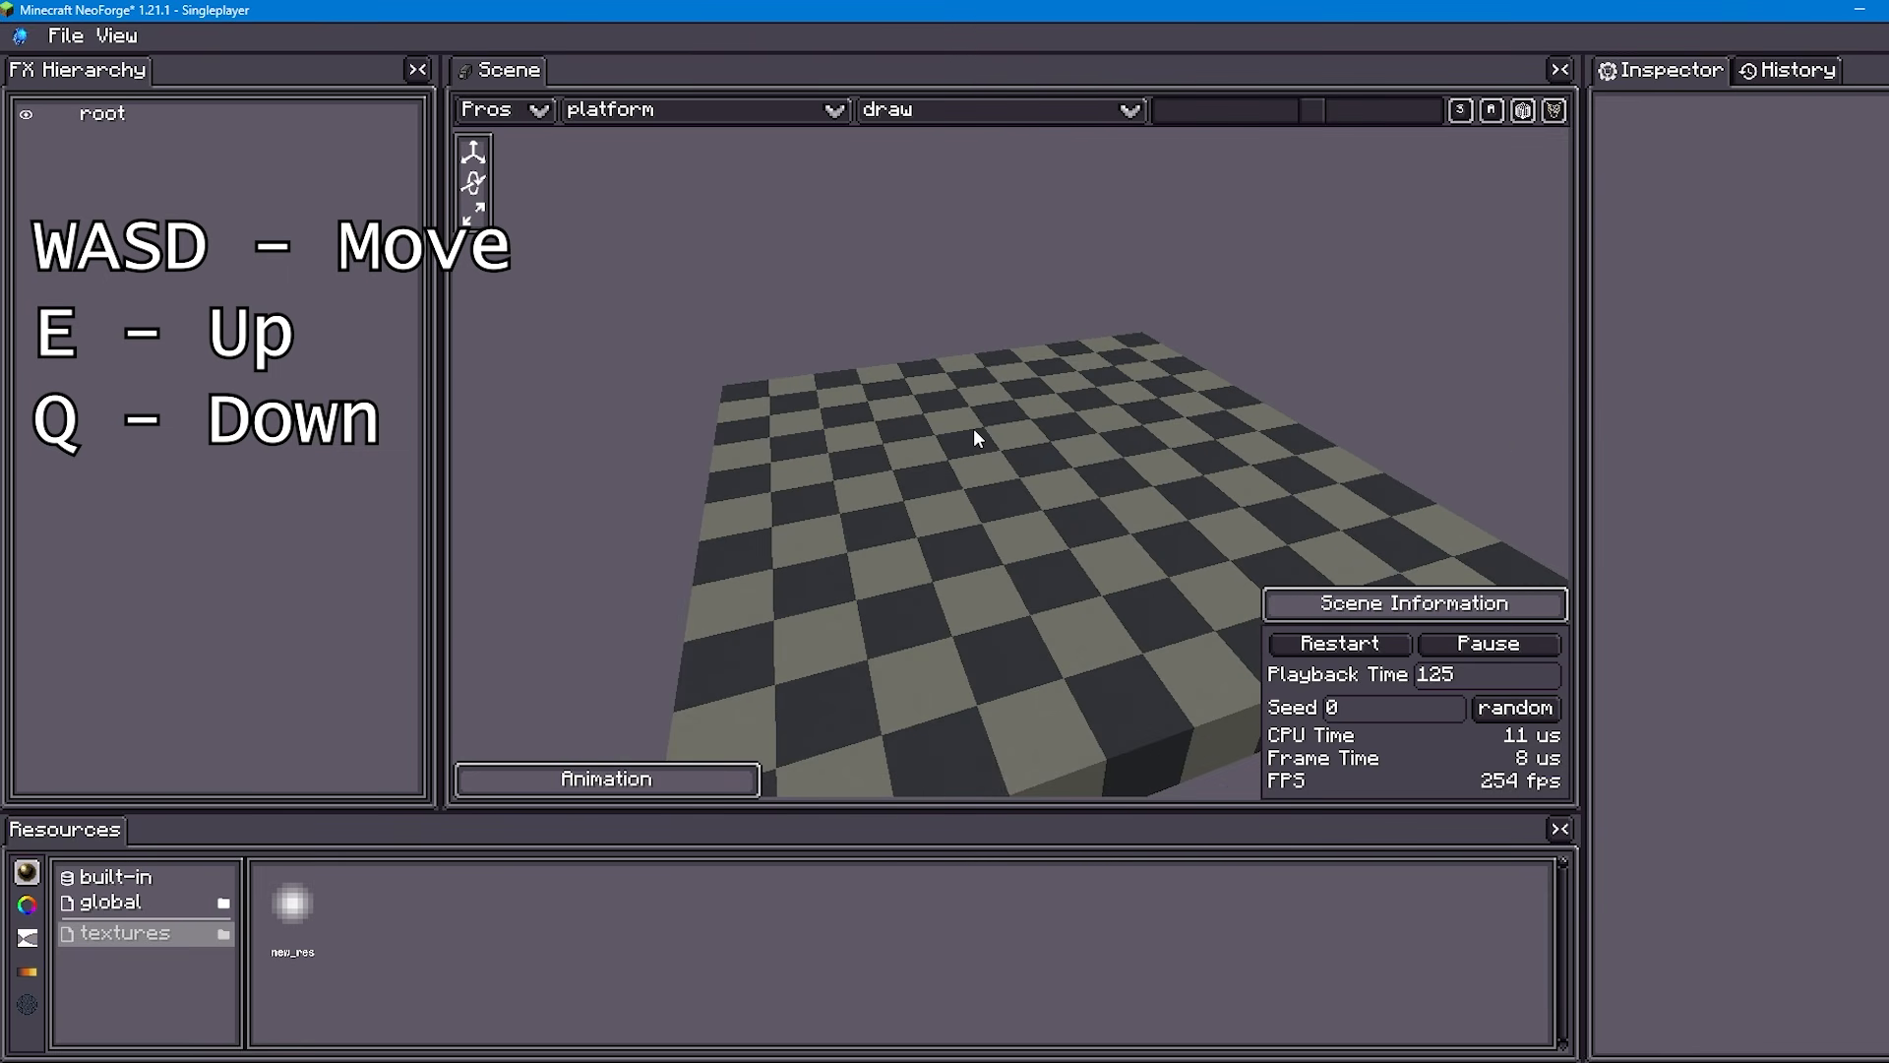
{"action": "key", "text": "q"}
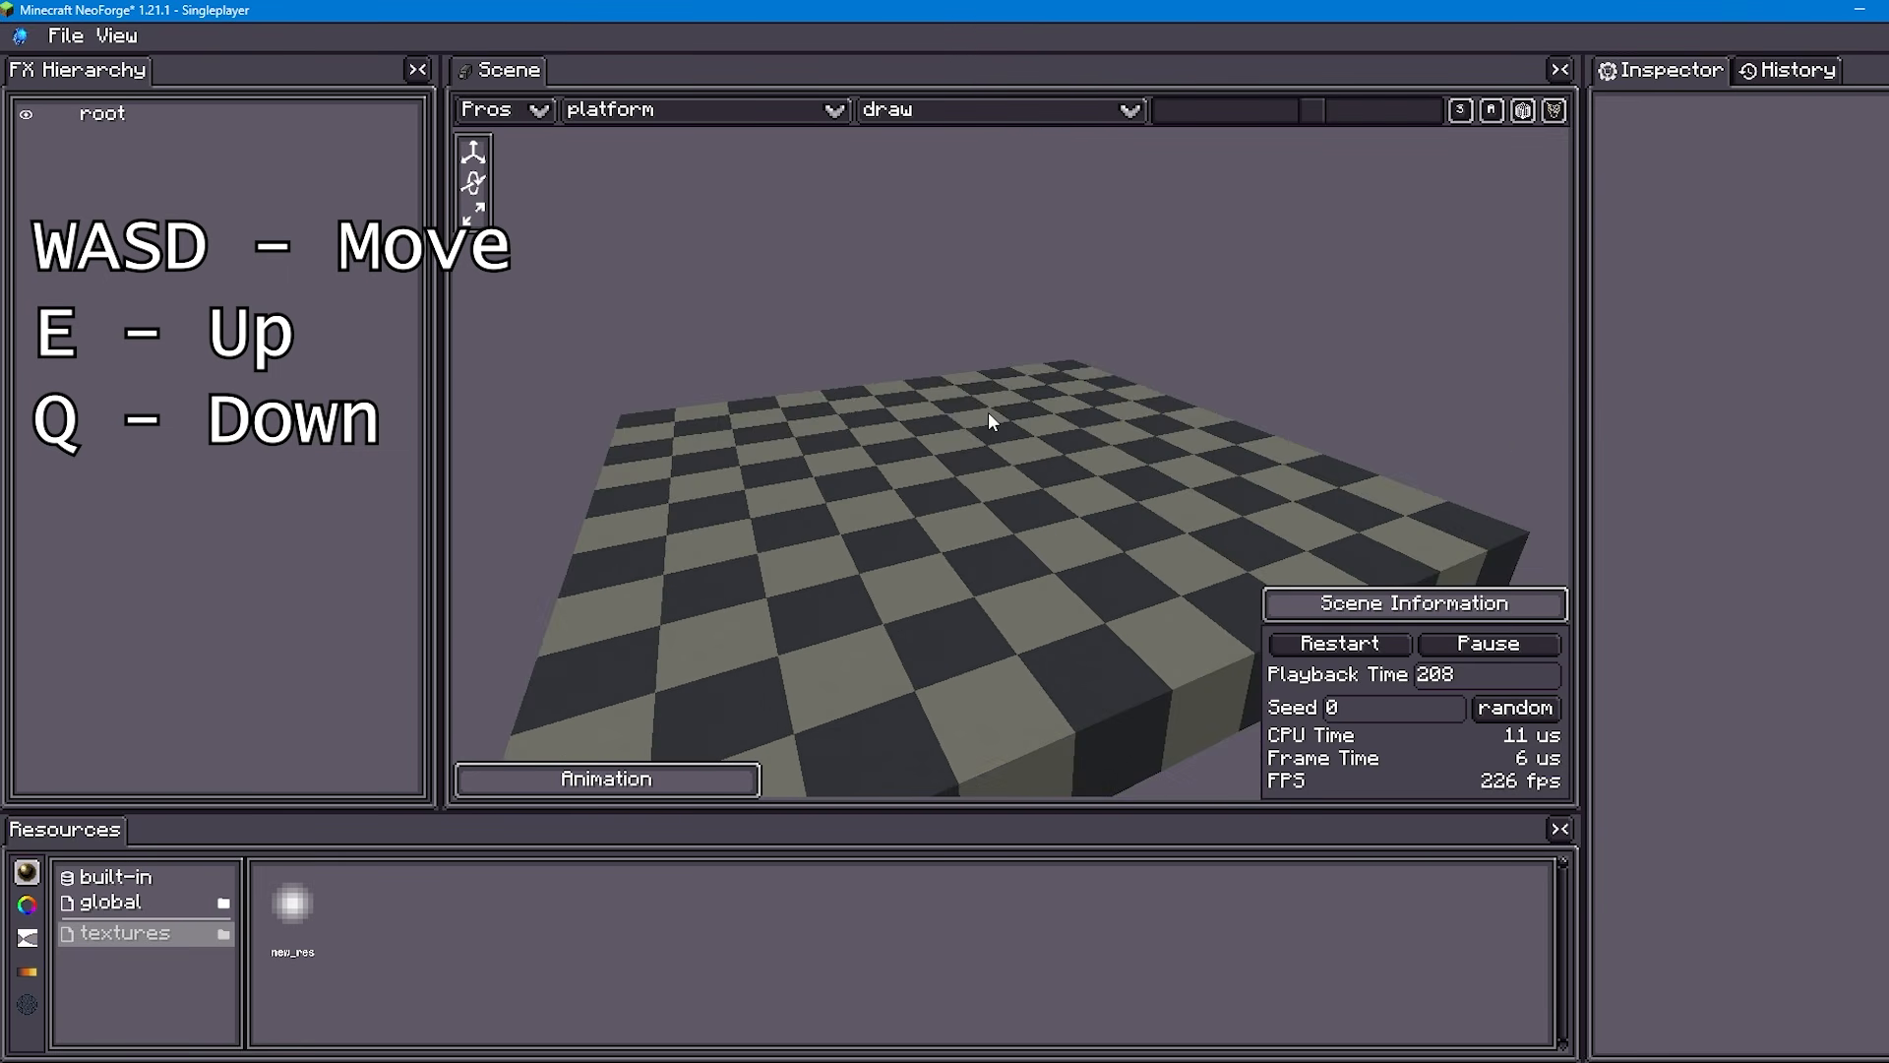
{"action": "key", "text": "w"}
{"action": "left_click_drag", "start_coordinate": [988, 412], "coordinate": [1076, 433]}
{"action": "key", "text": "s"}
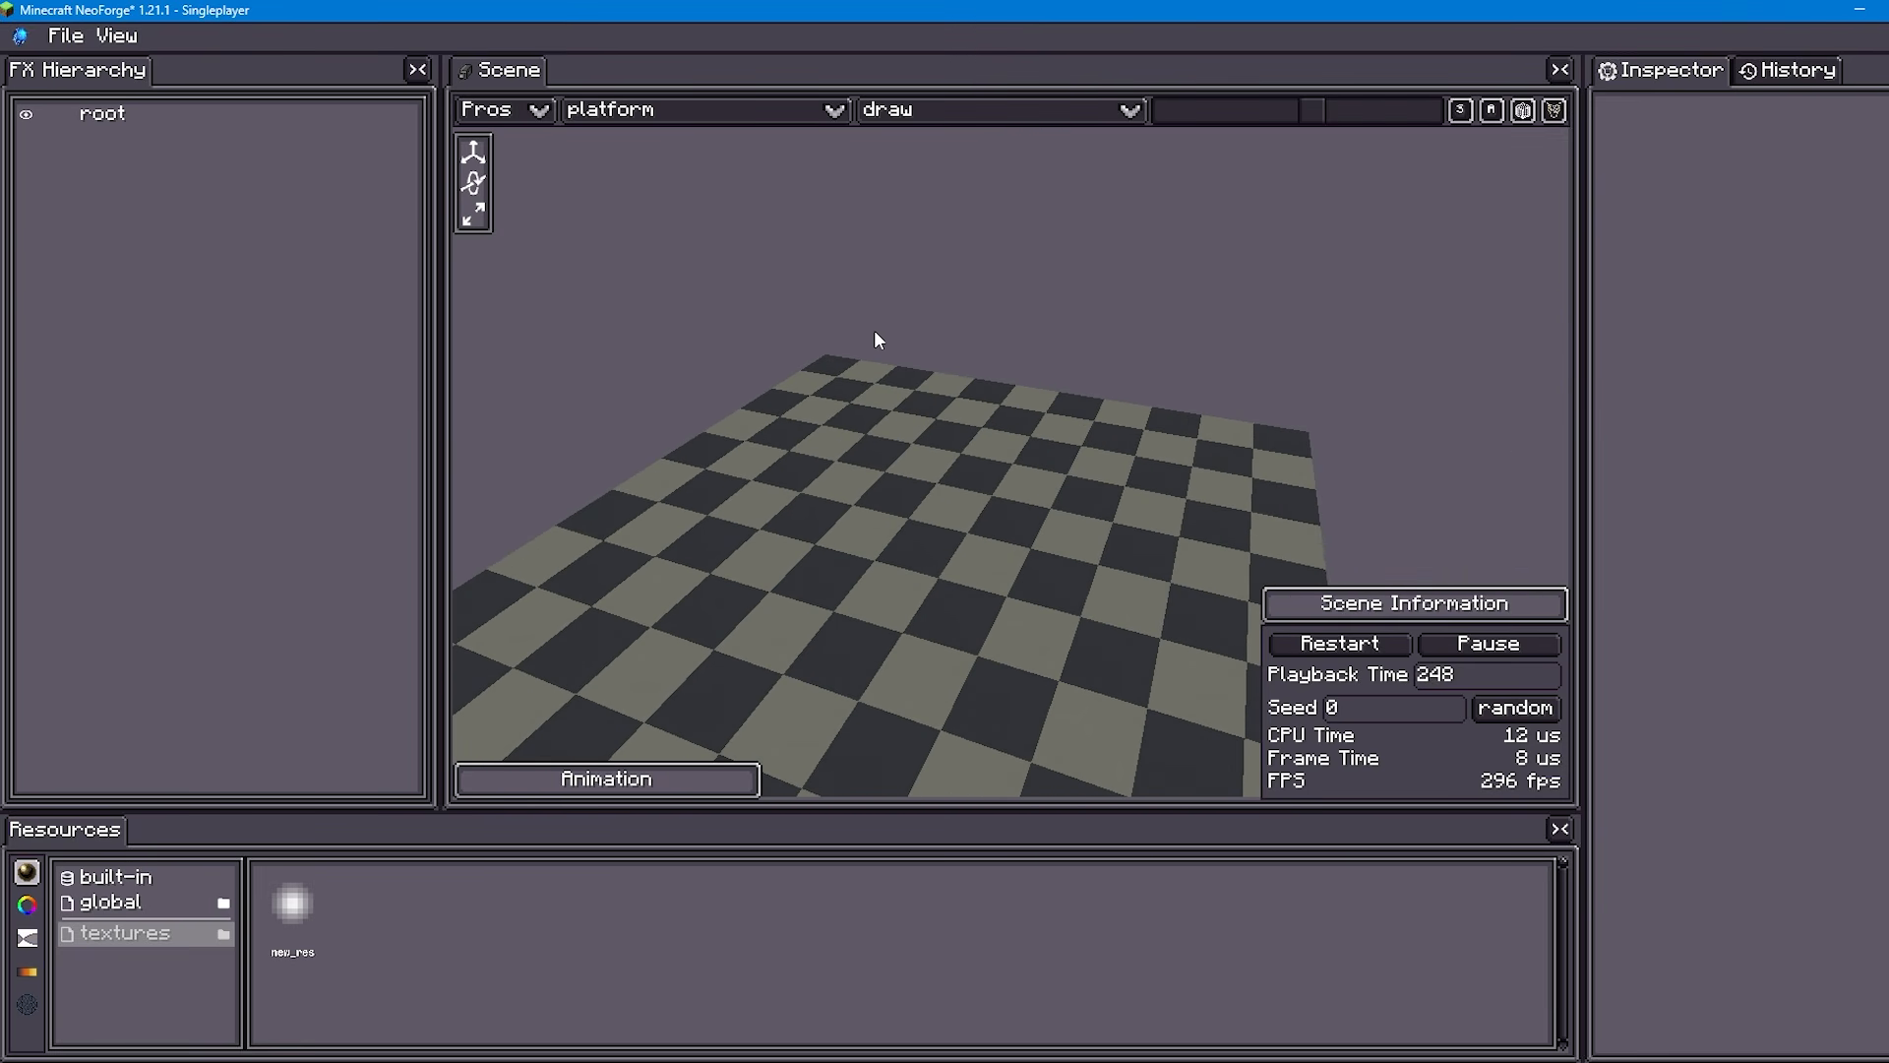
{"action": "left_click_drag", "start_coordinate": [873, 330], "coordinate": [870, 367]}
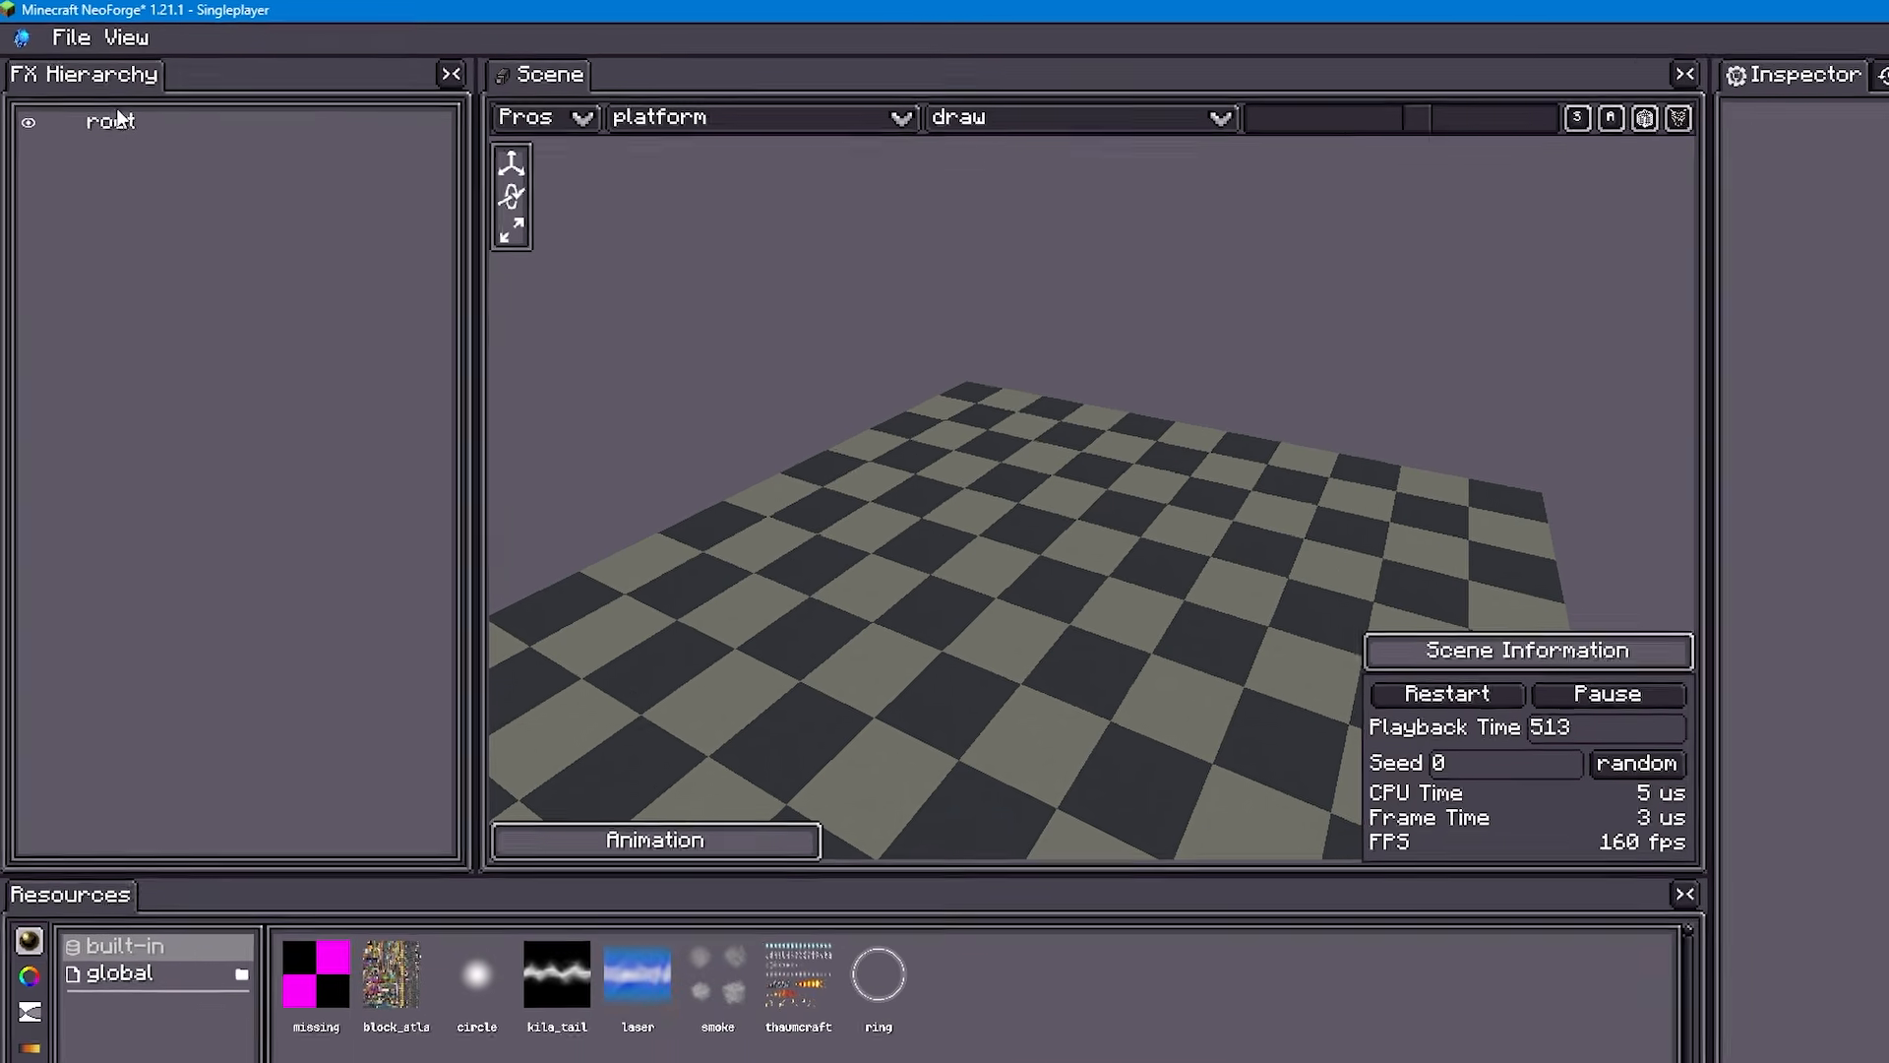
Step: Add a Particle Emitter under the root of the FX hierarchy and expand the root
{"action": "left_click", "coordinate": [110, 116]}
{"action": "right_click", "coordinate": [126, 119]}
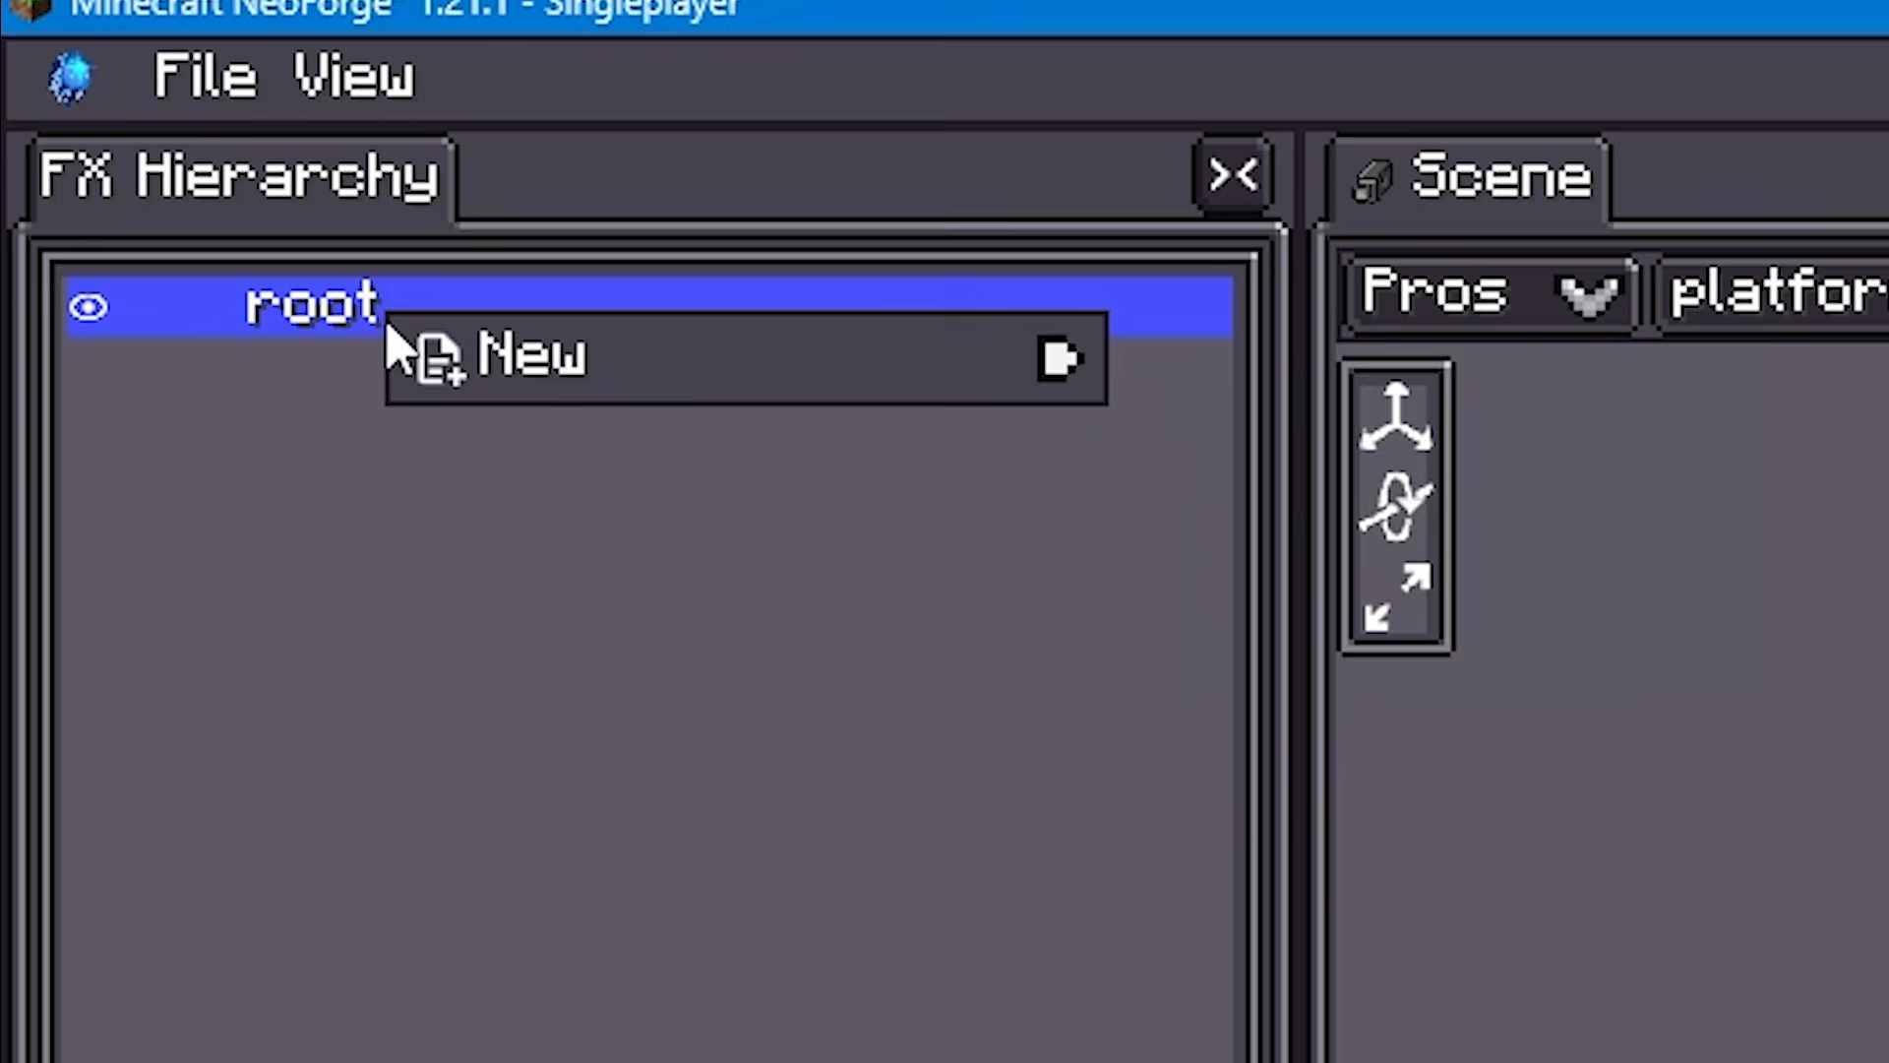
{"action": "mouse_move", "coordinate": [754, 382]}
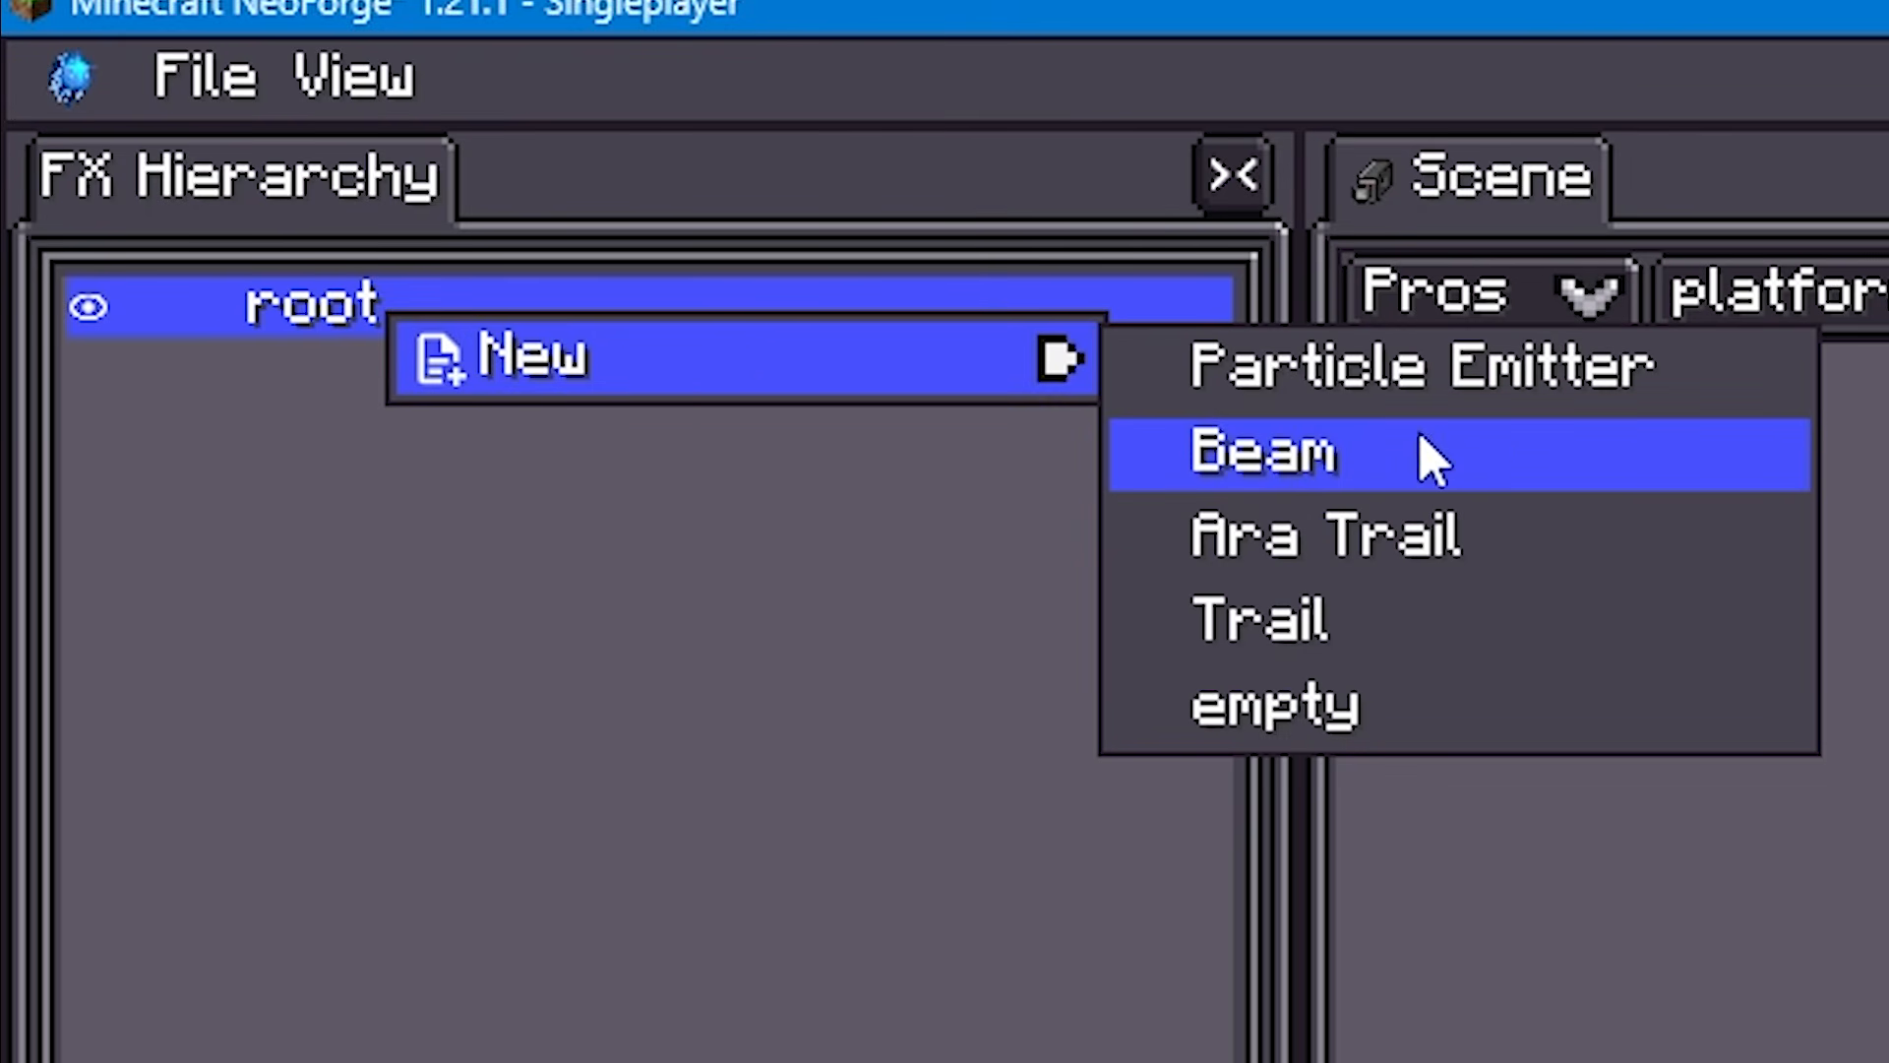
{"action": "left_click", "coordinate": [1376, 392]}
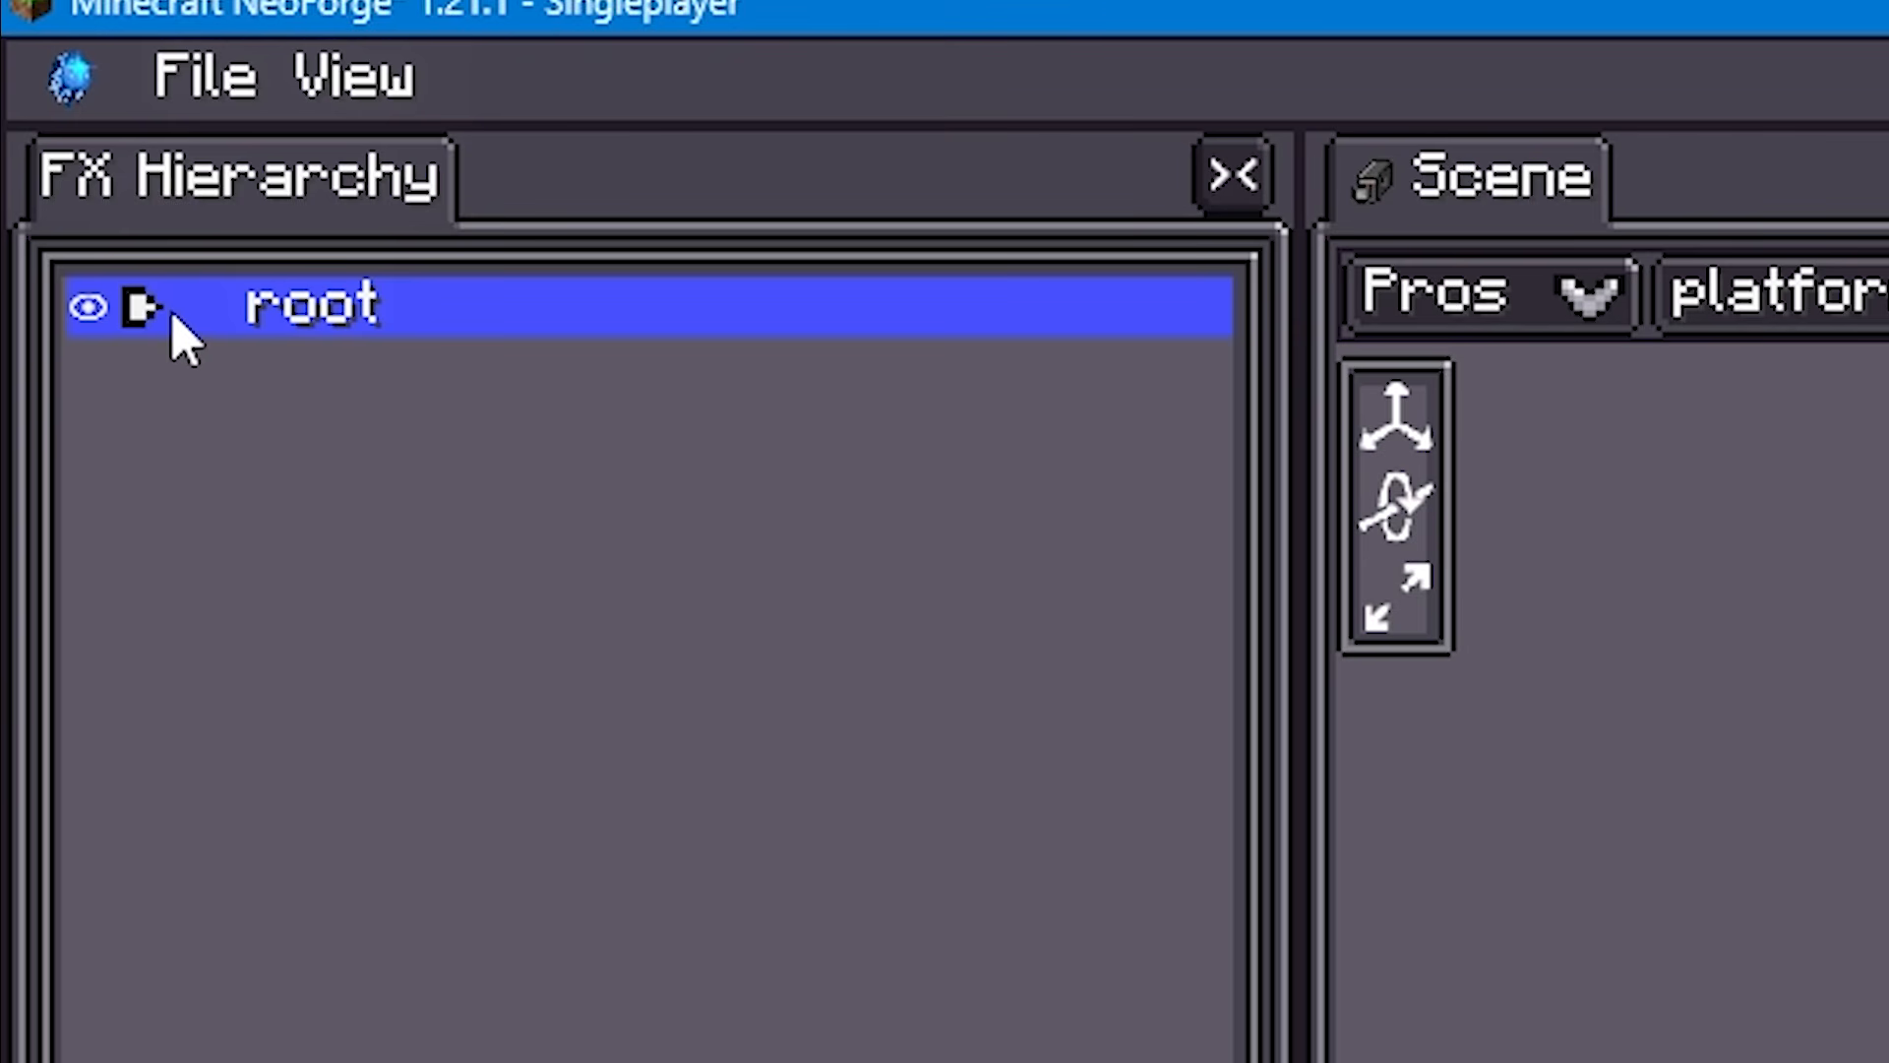
{"action": "left_click", "coordinate": [143, 306]}
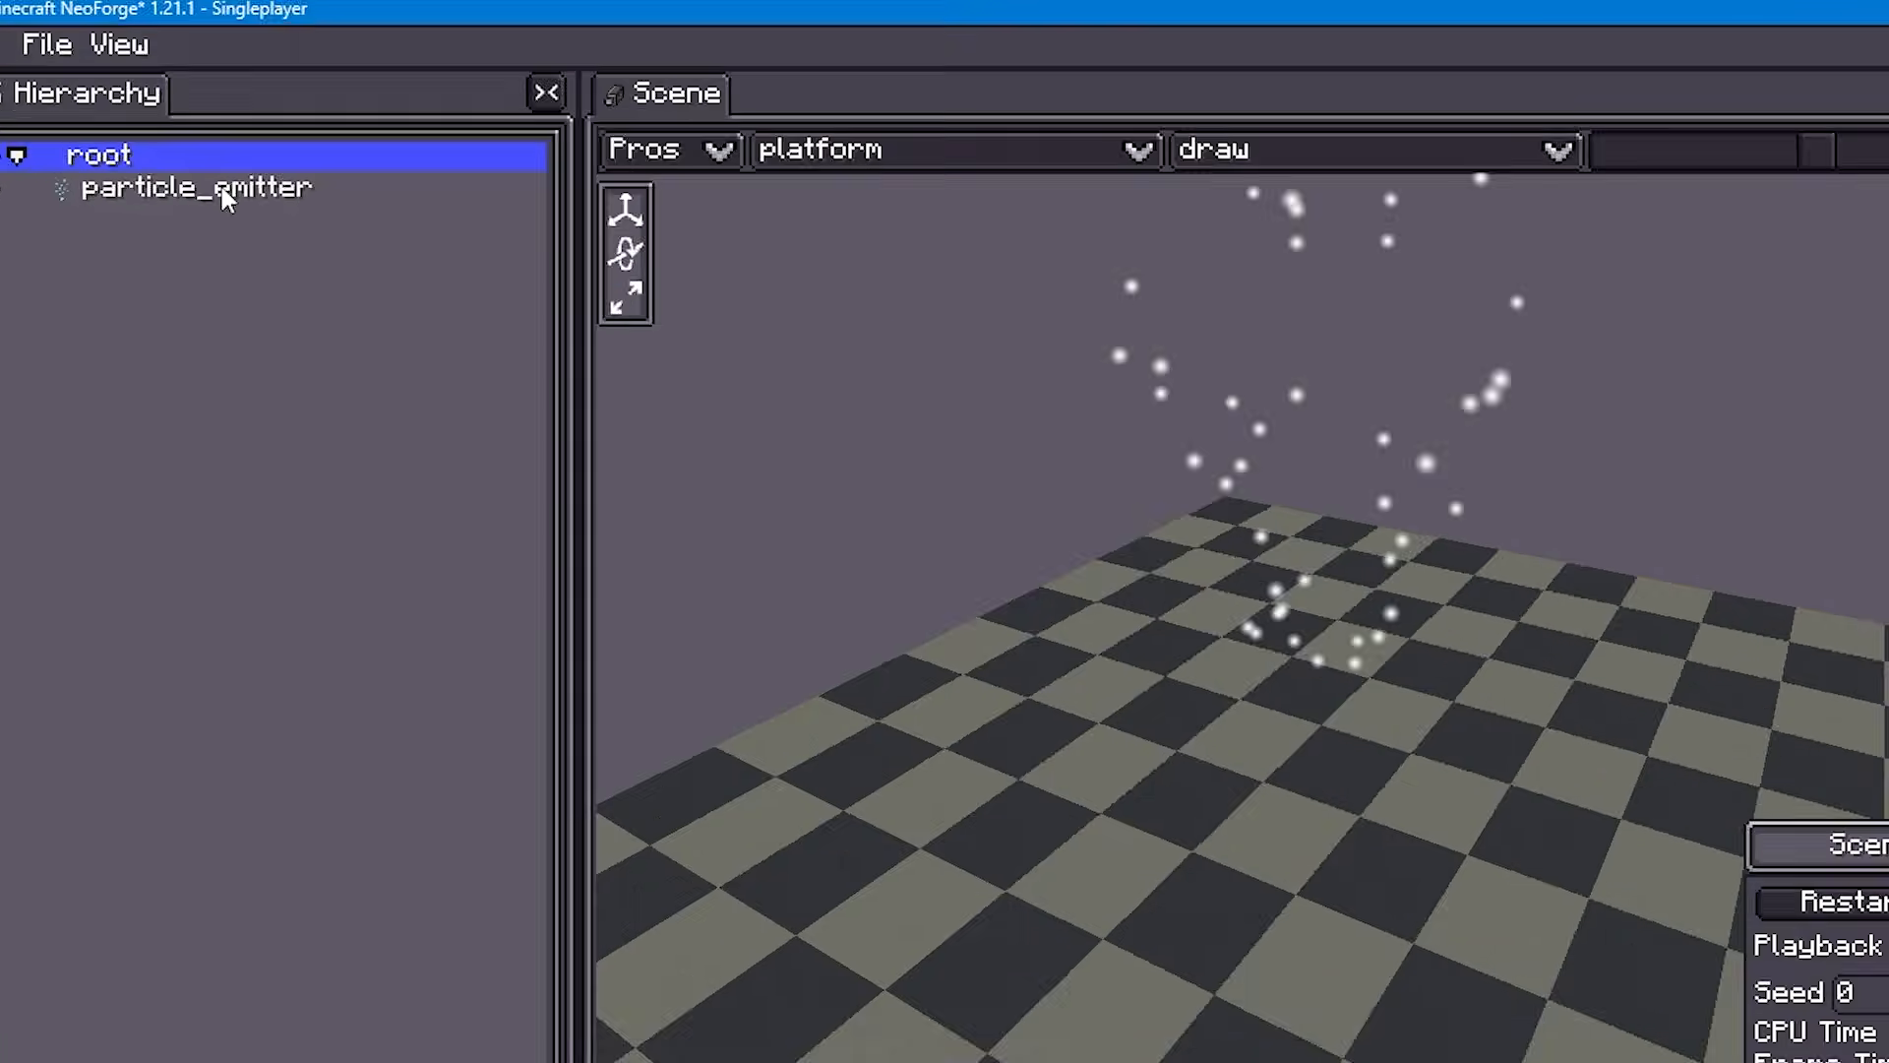
Step: Set the emission shape of the particle emitter to sphere
{"action": "left_click", "coordinate": [532, 371]}
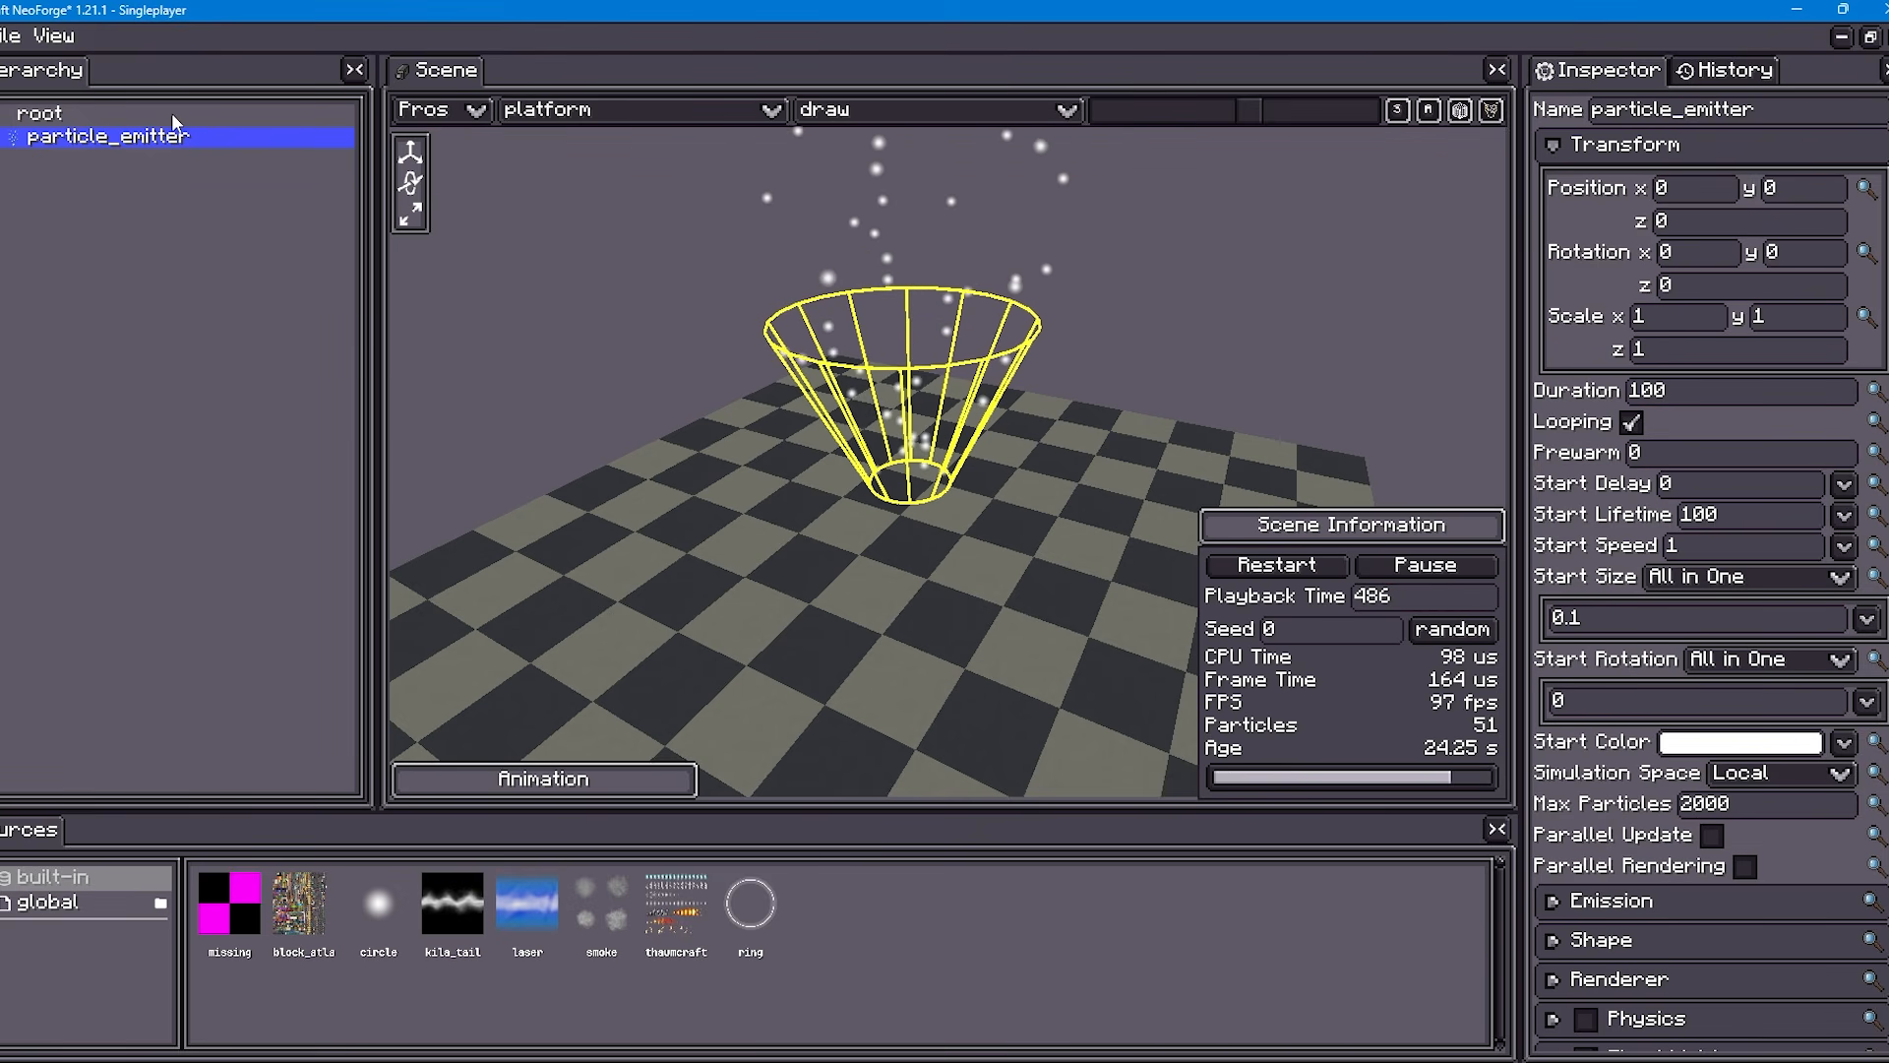
{"action": "scroll", "coordinate": [1567, 645], "scroll_direction": "down", "scroll_amount": 8}
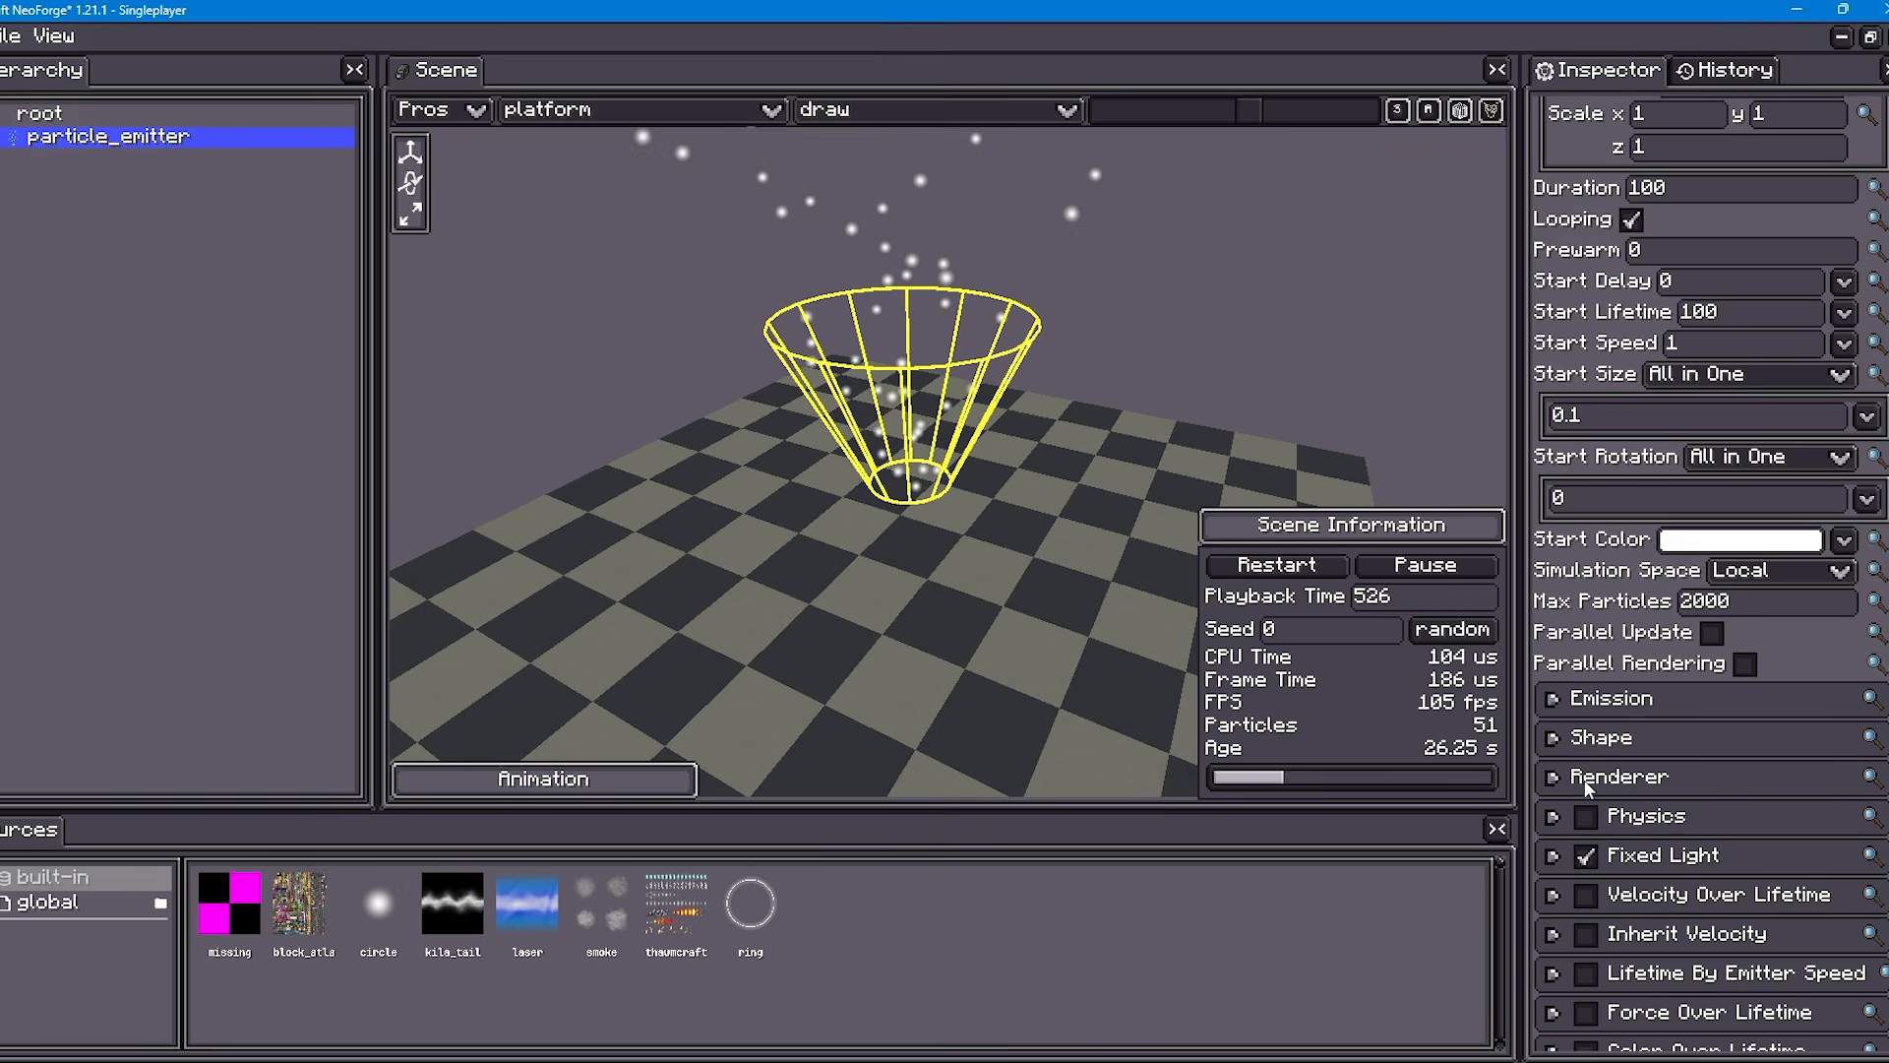
{"action": "scroll", "coordinate": [1566, 645], "scroll_direction": "down", "scroll_amount": 1}
{"action": "left_click", "coordinate": [1556, 517]}
{"action": "scroll", "coordinate": [1559, 521], "scroll_direction": "down", "scroll_amount": 4}
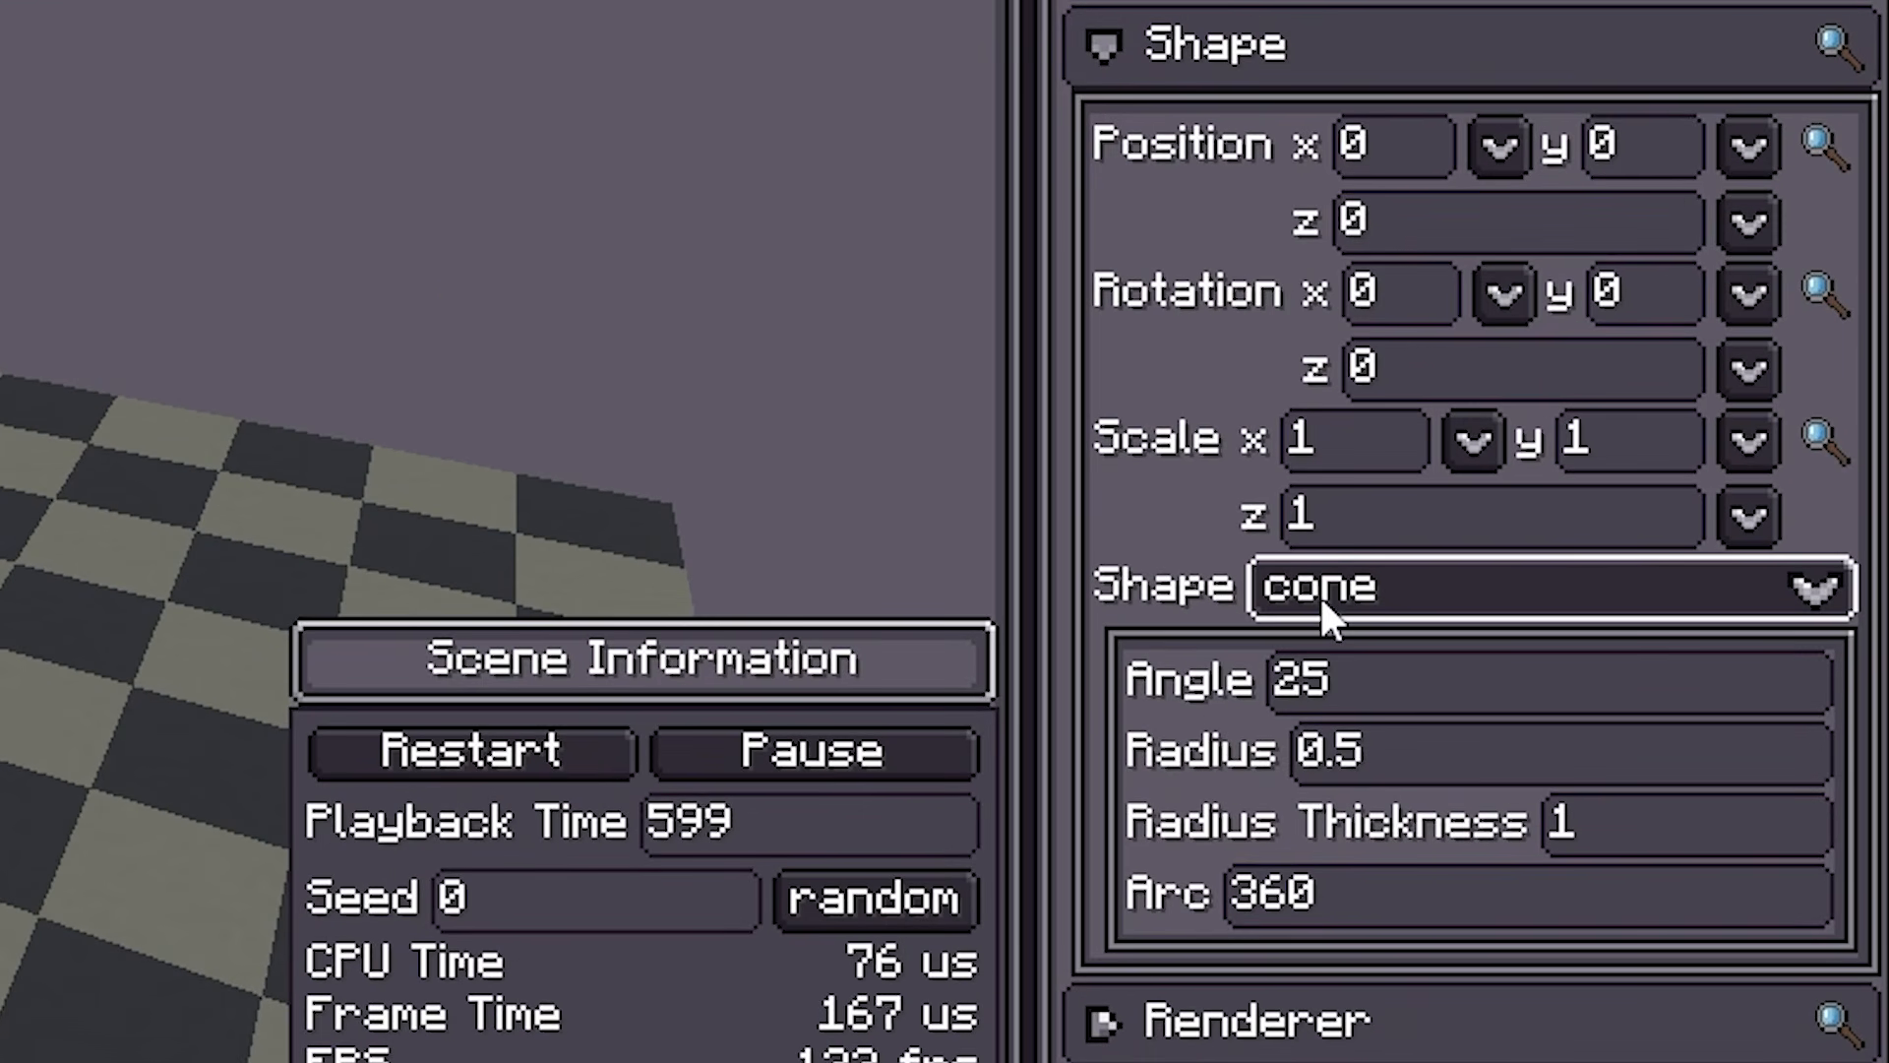
{"action": "left_click", "coordinate": [1513, 537]}
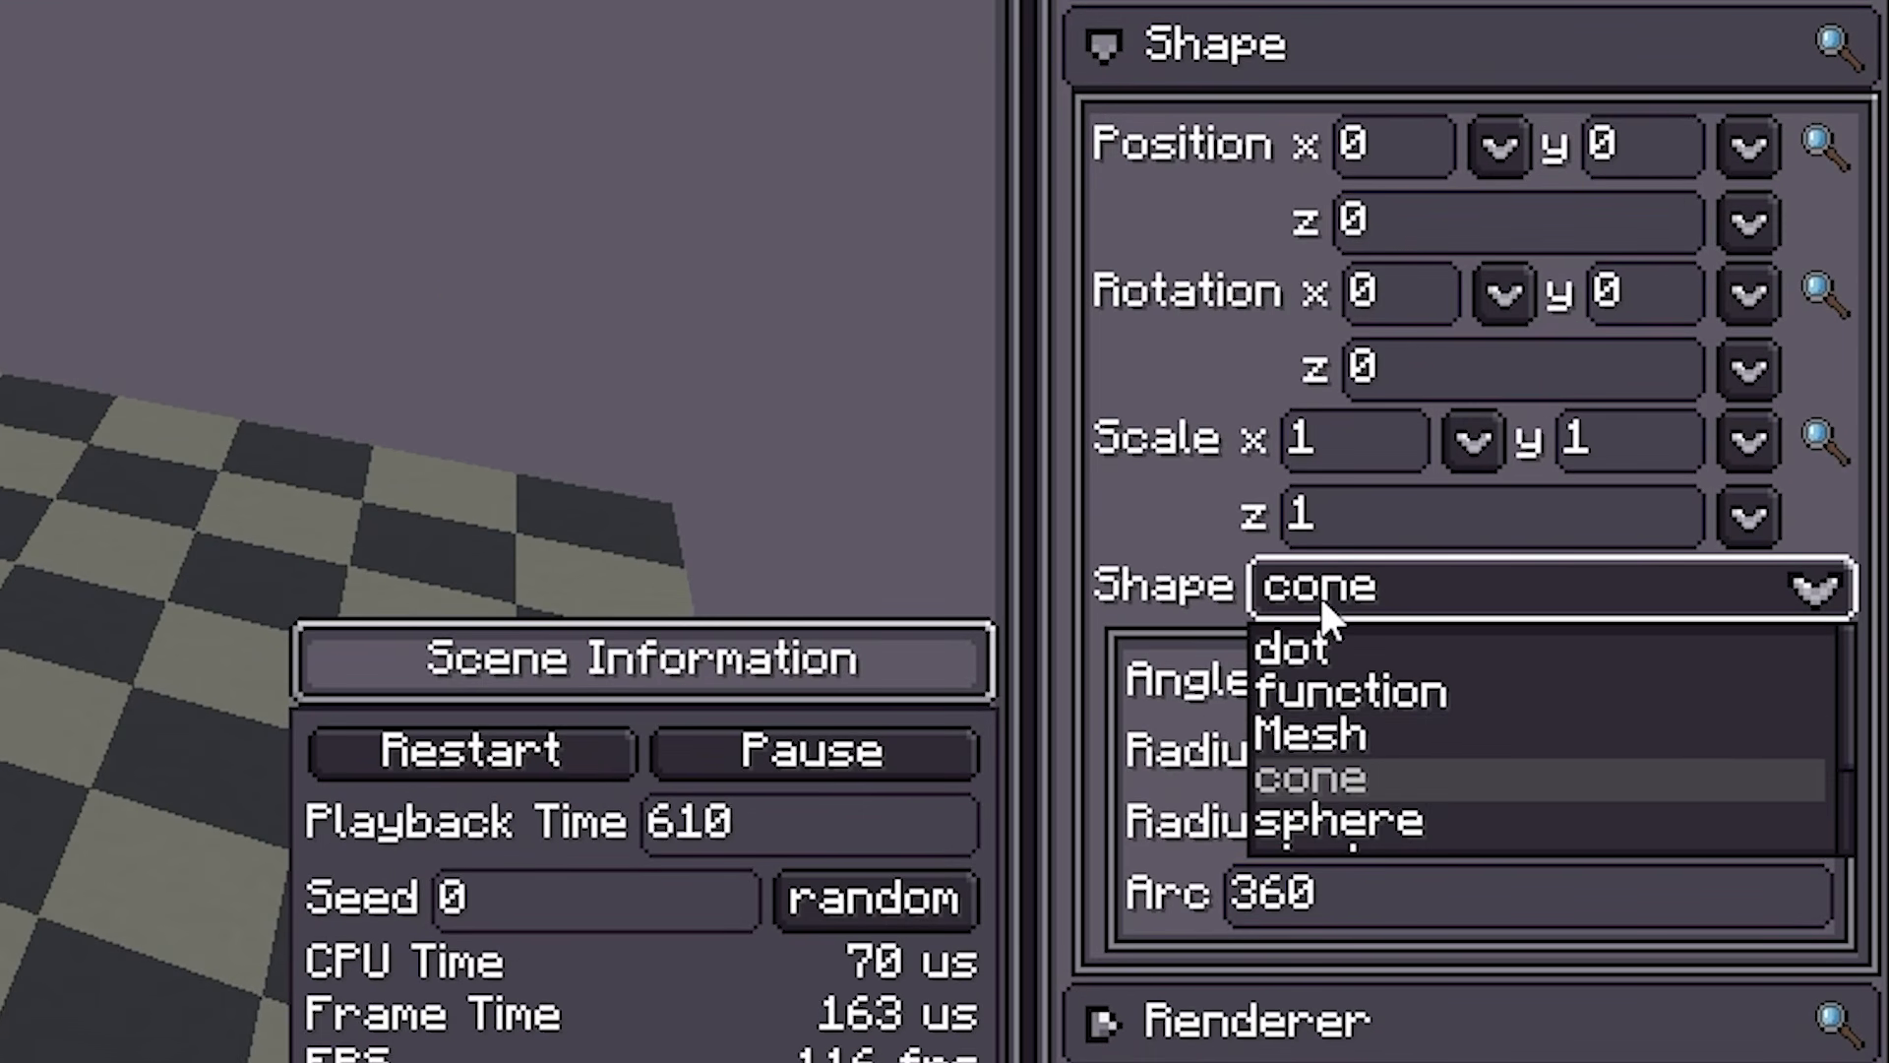
{"action": "left_click", "coordinate": [1313, 821]}
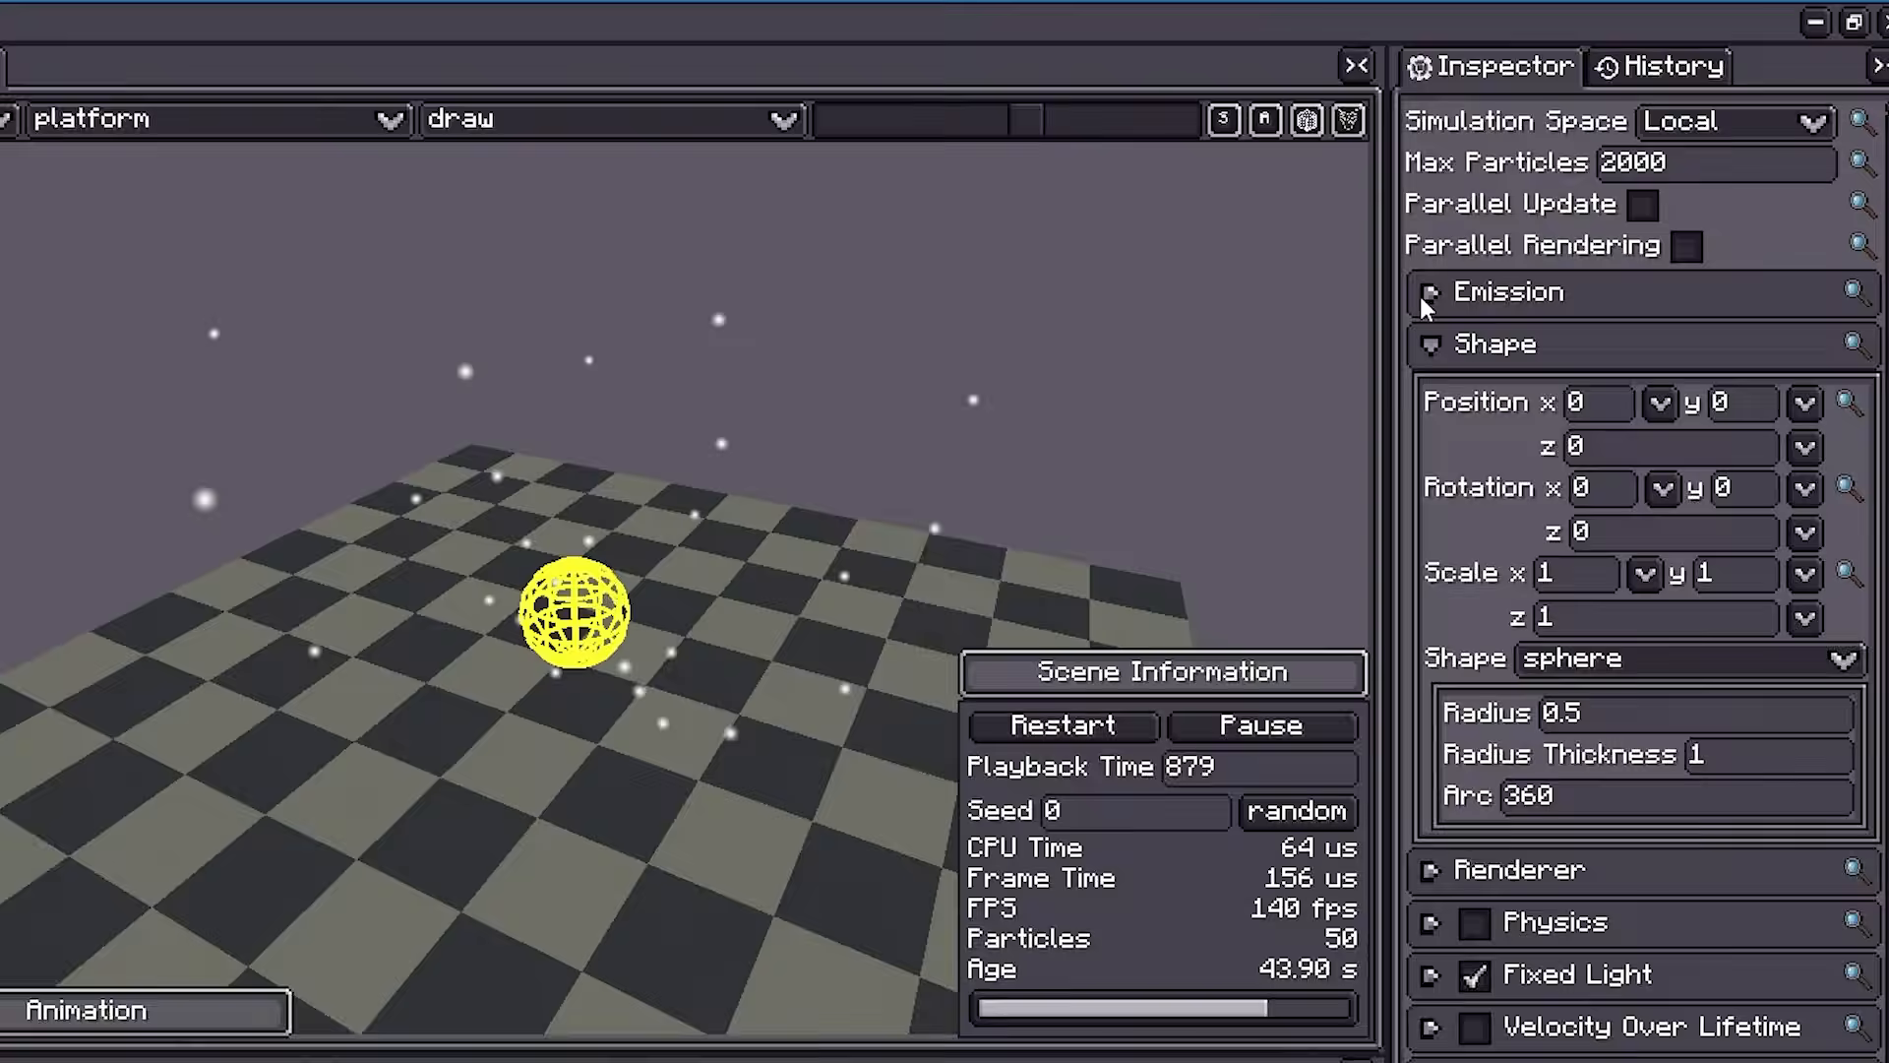
Step: Expand the particle emitter's Emission settings and set the emission rate to 0
{"action": "left_click", "coordinate": [1426, 296]}
{"action": "scroll", "coordinate": [1579, 541], "scroll_direction": "down", "scroll_amount": 3}
{"action": "scroll", "coordinate": [1525, 649], "scroll_direction": "up", "scroll_amount": 1}
{"action": "left_click_drag", "start_coordinate": [1643, 252], "coordinate": [1825, 244]}
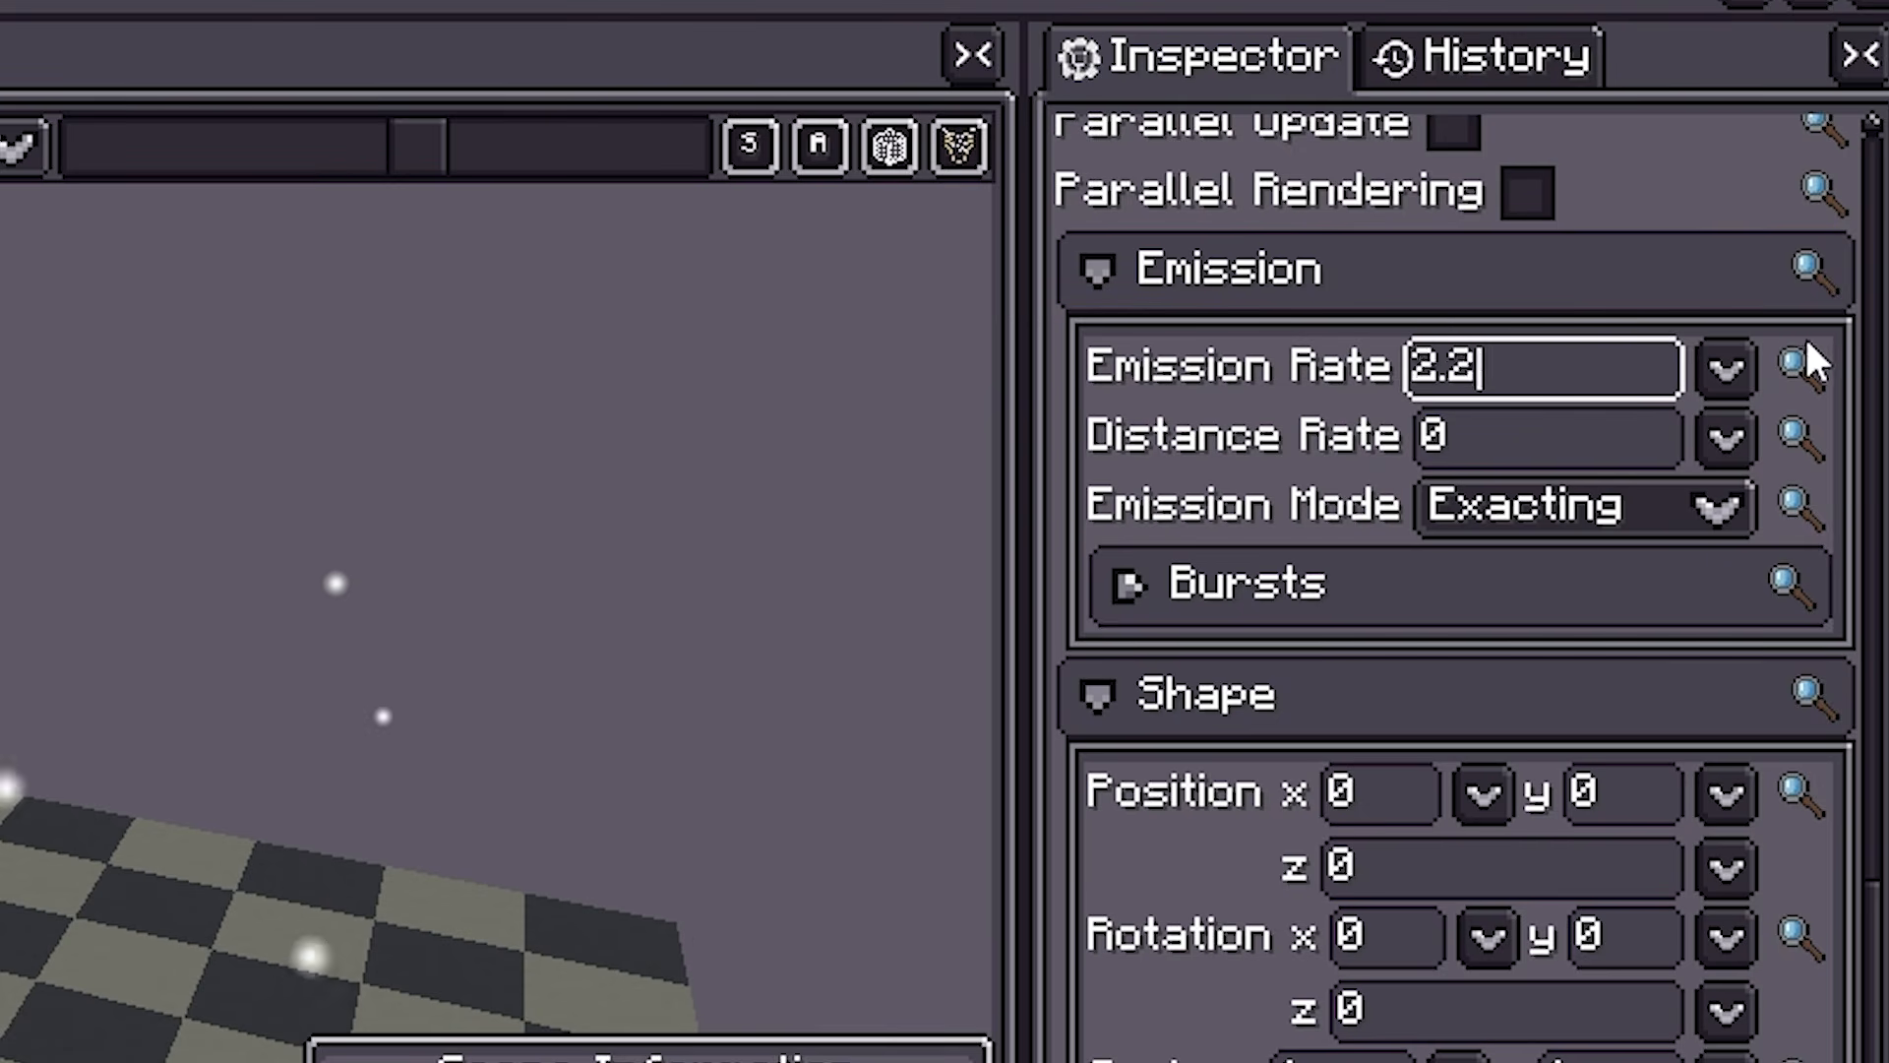
{"action": "left_click_drag", "start_coordinate": [1614, 382], "coordinate": [1870, 360]}
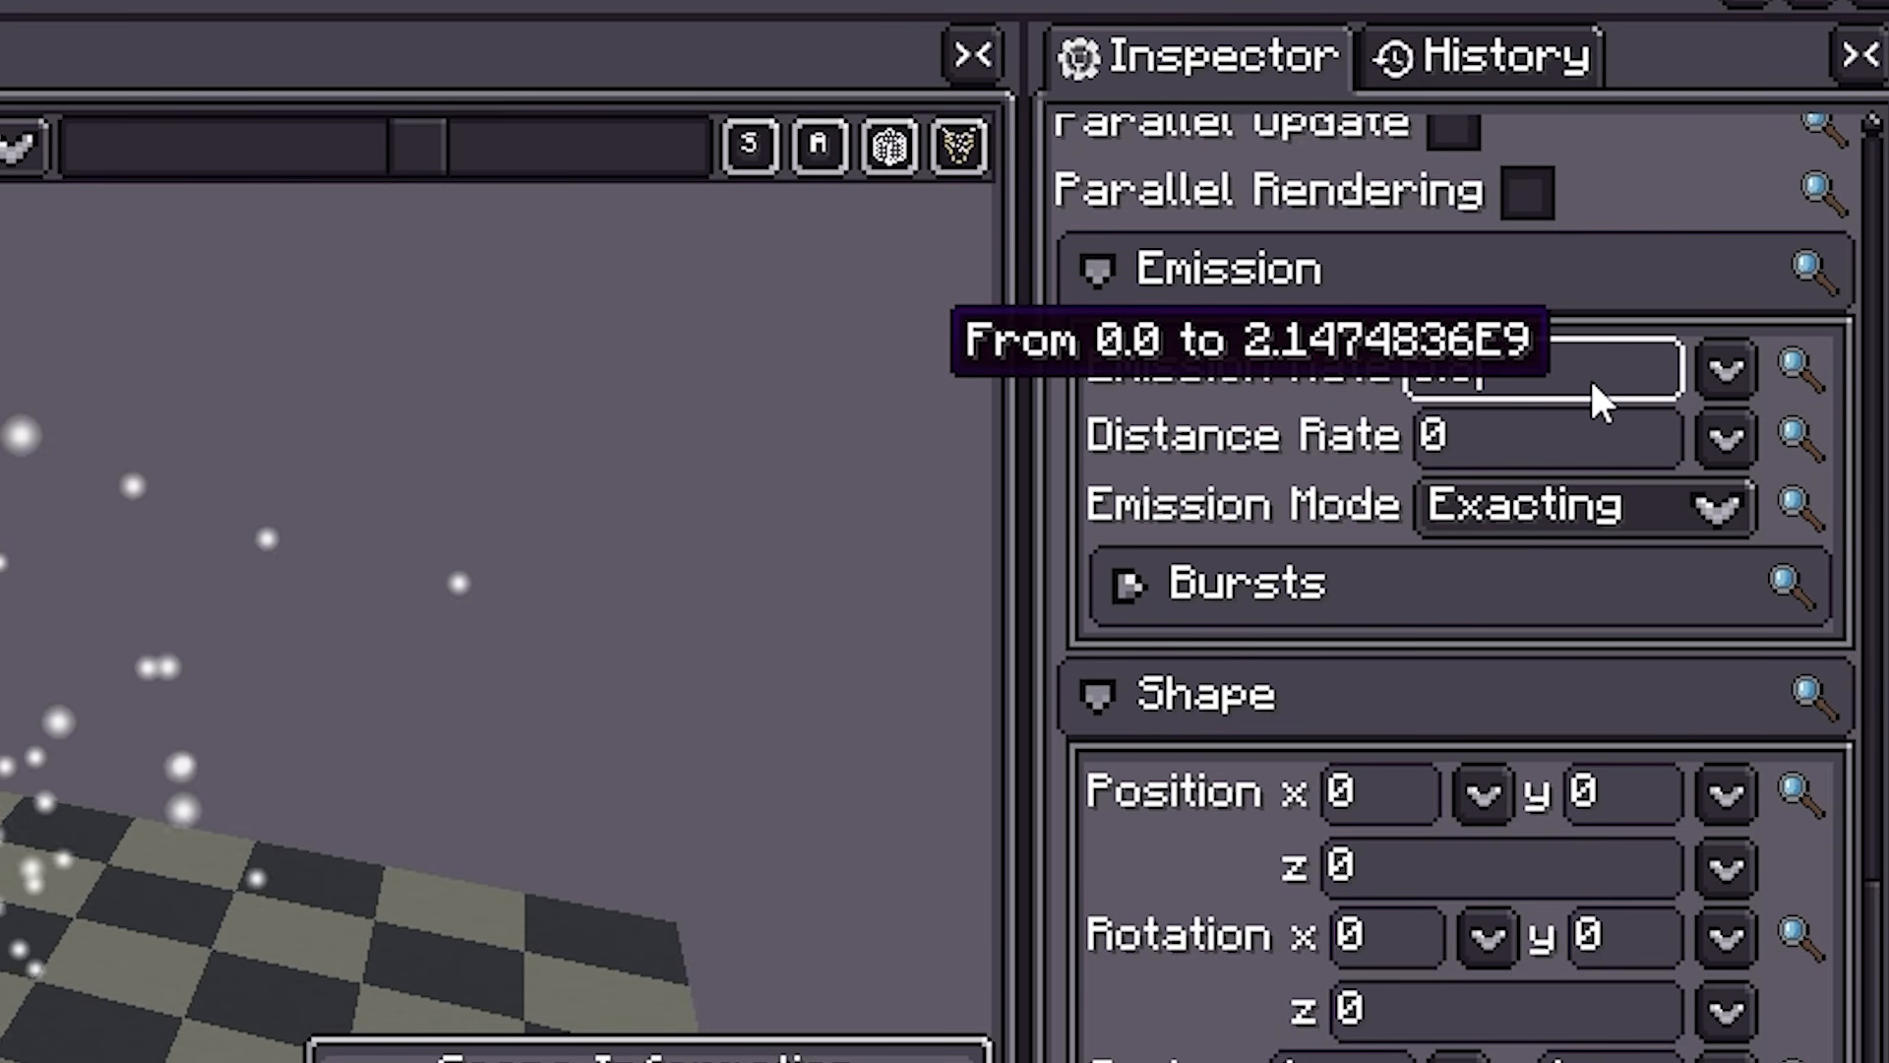
{"action": "left_click", "coordinate": [1590, 376]}
{"action": "type", "text": "1"}
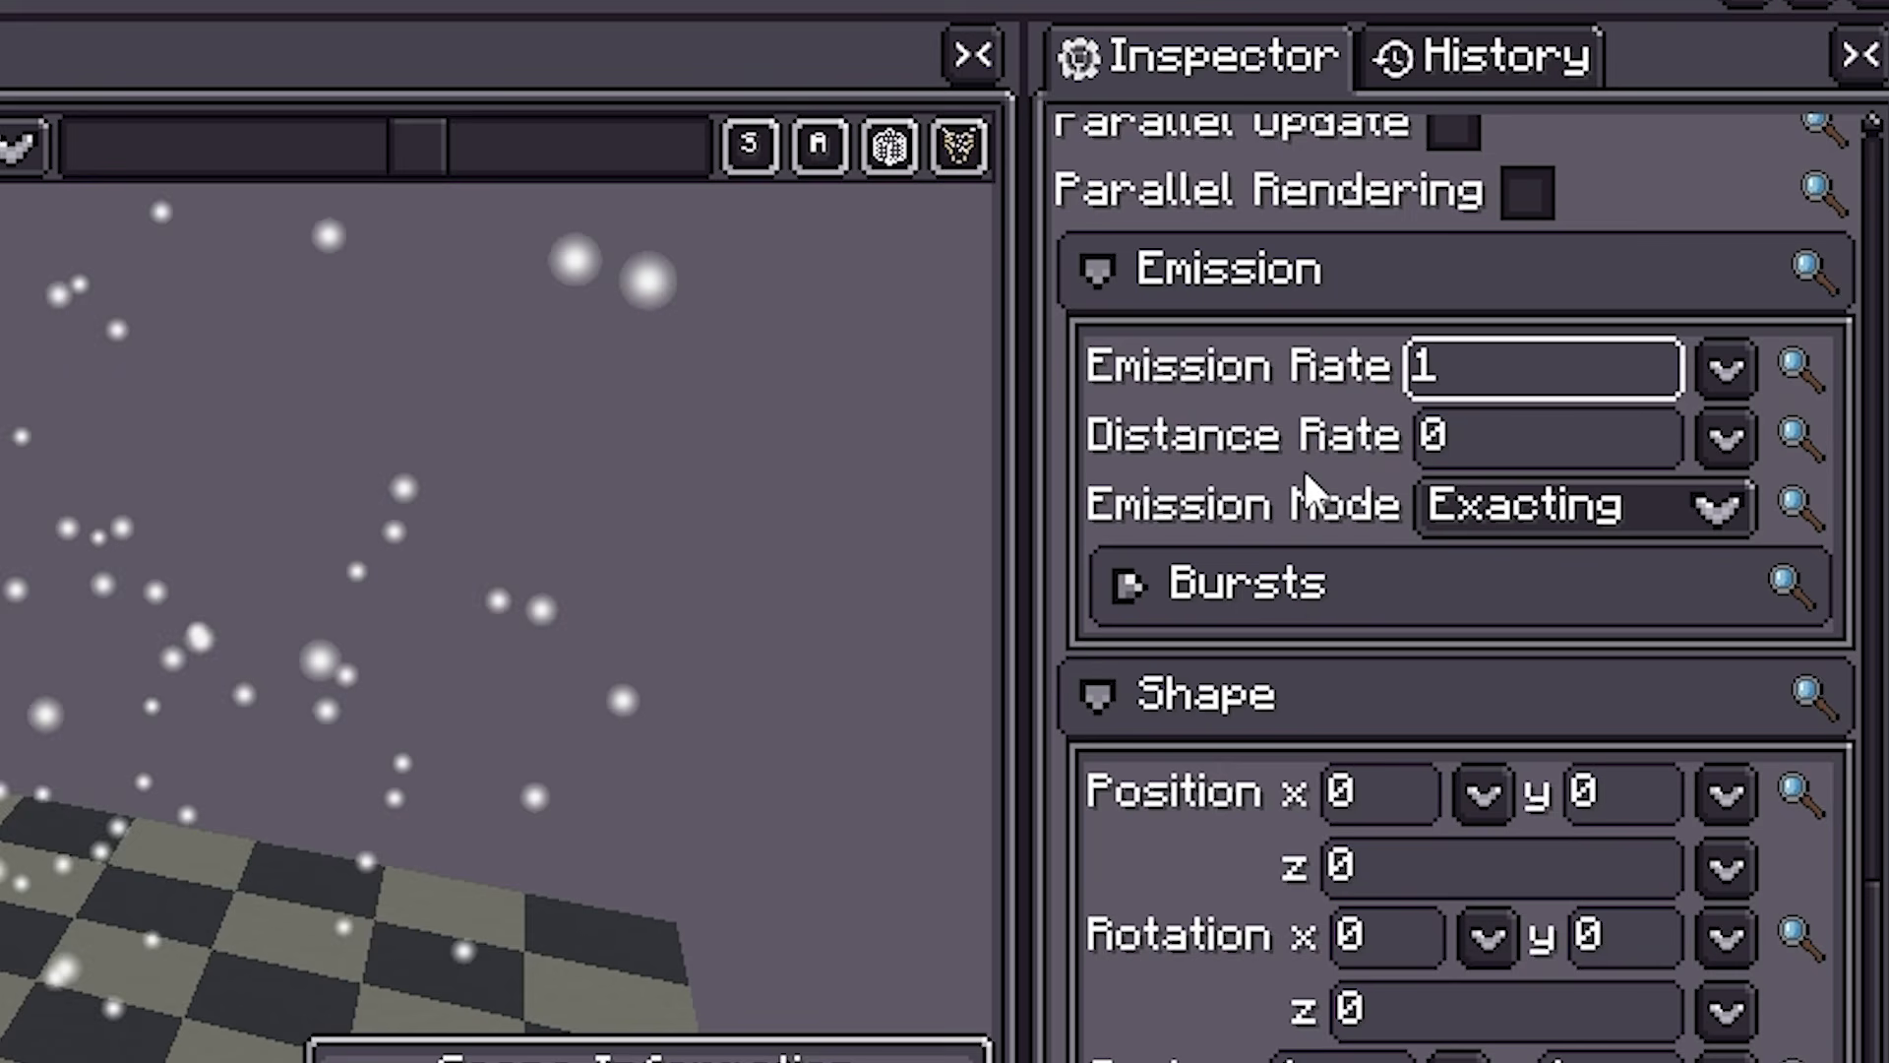
{"action": "key", "text": "BackSpace"}
{"action": "type", "text": "0"}
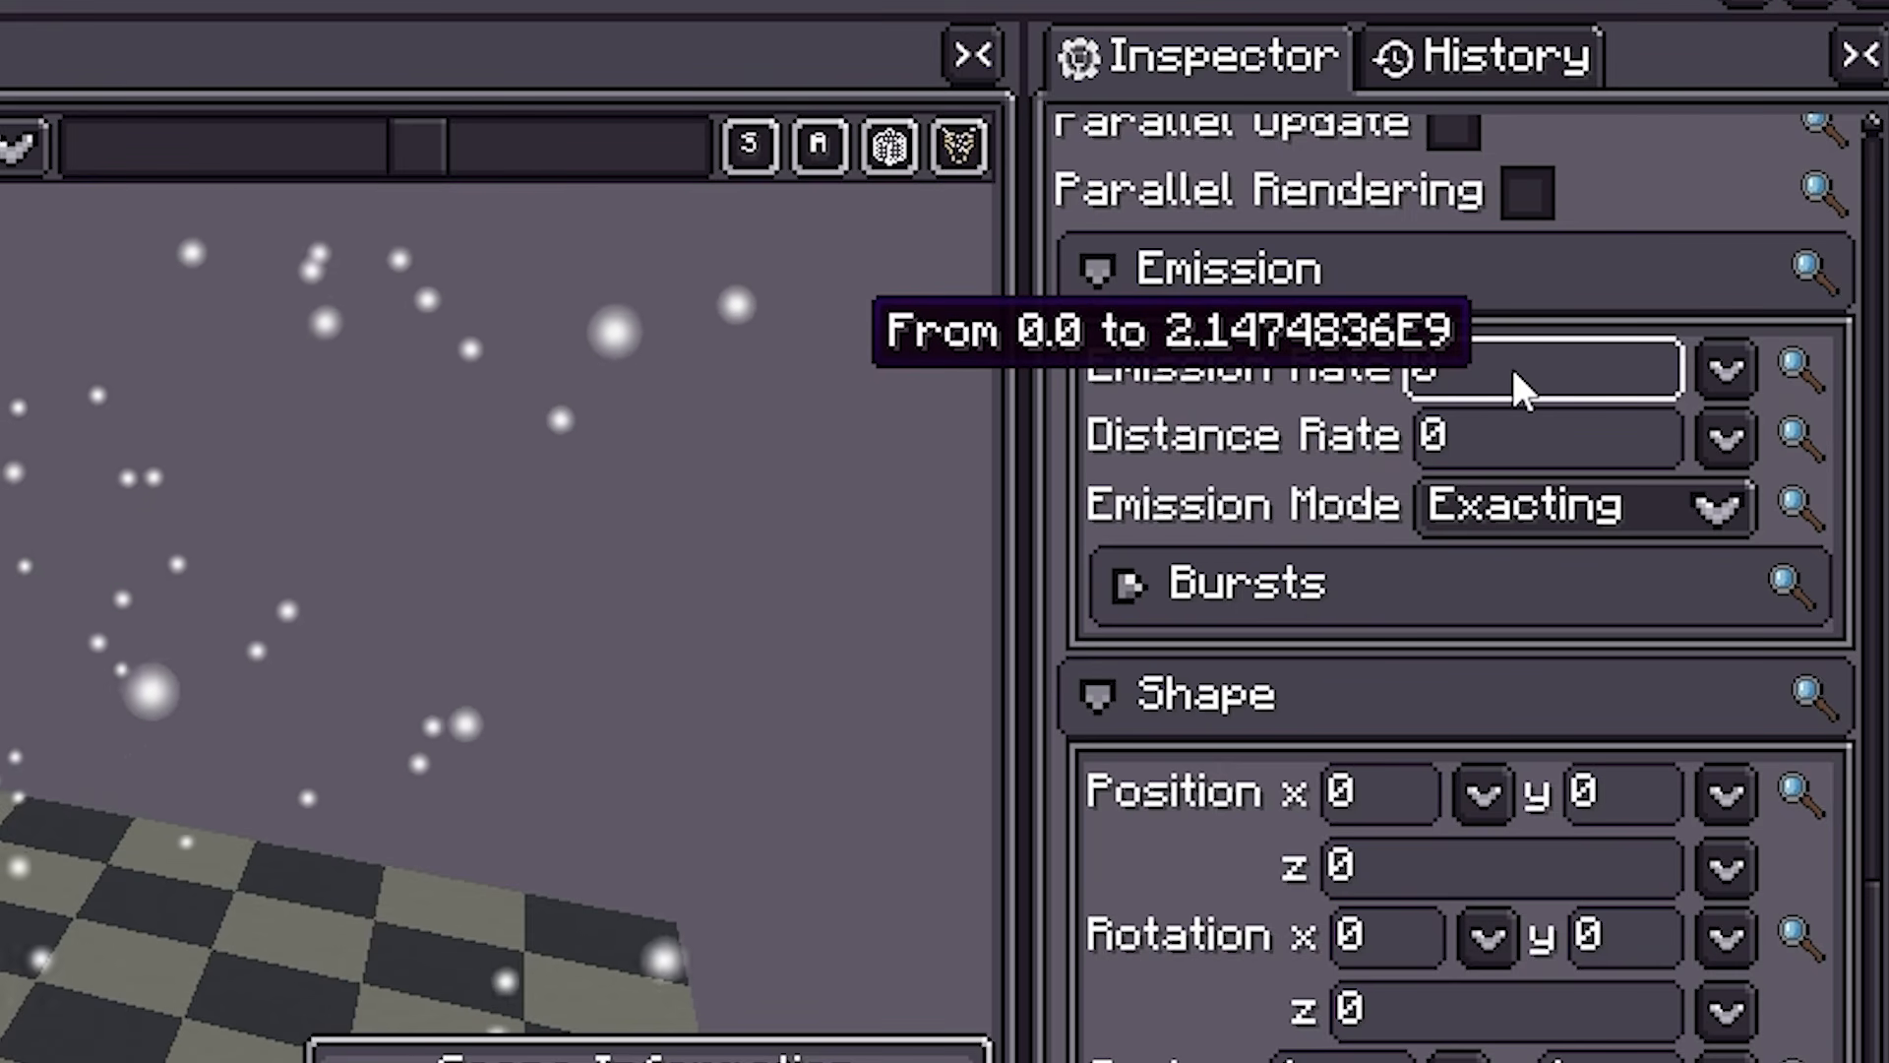
Step: Add a burst to the particle emitter's emission and set its count to 200
{"action": "left_click", "coordinate": [1127, 575]}
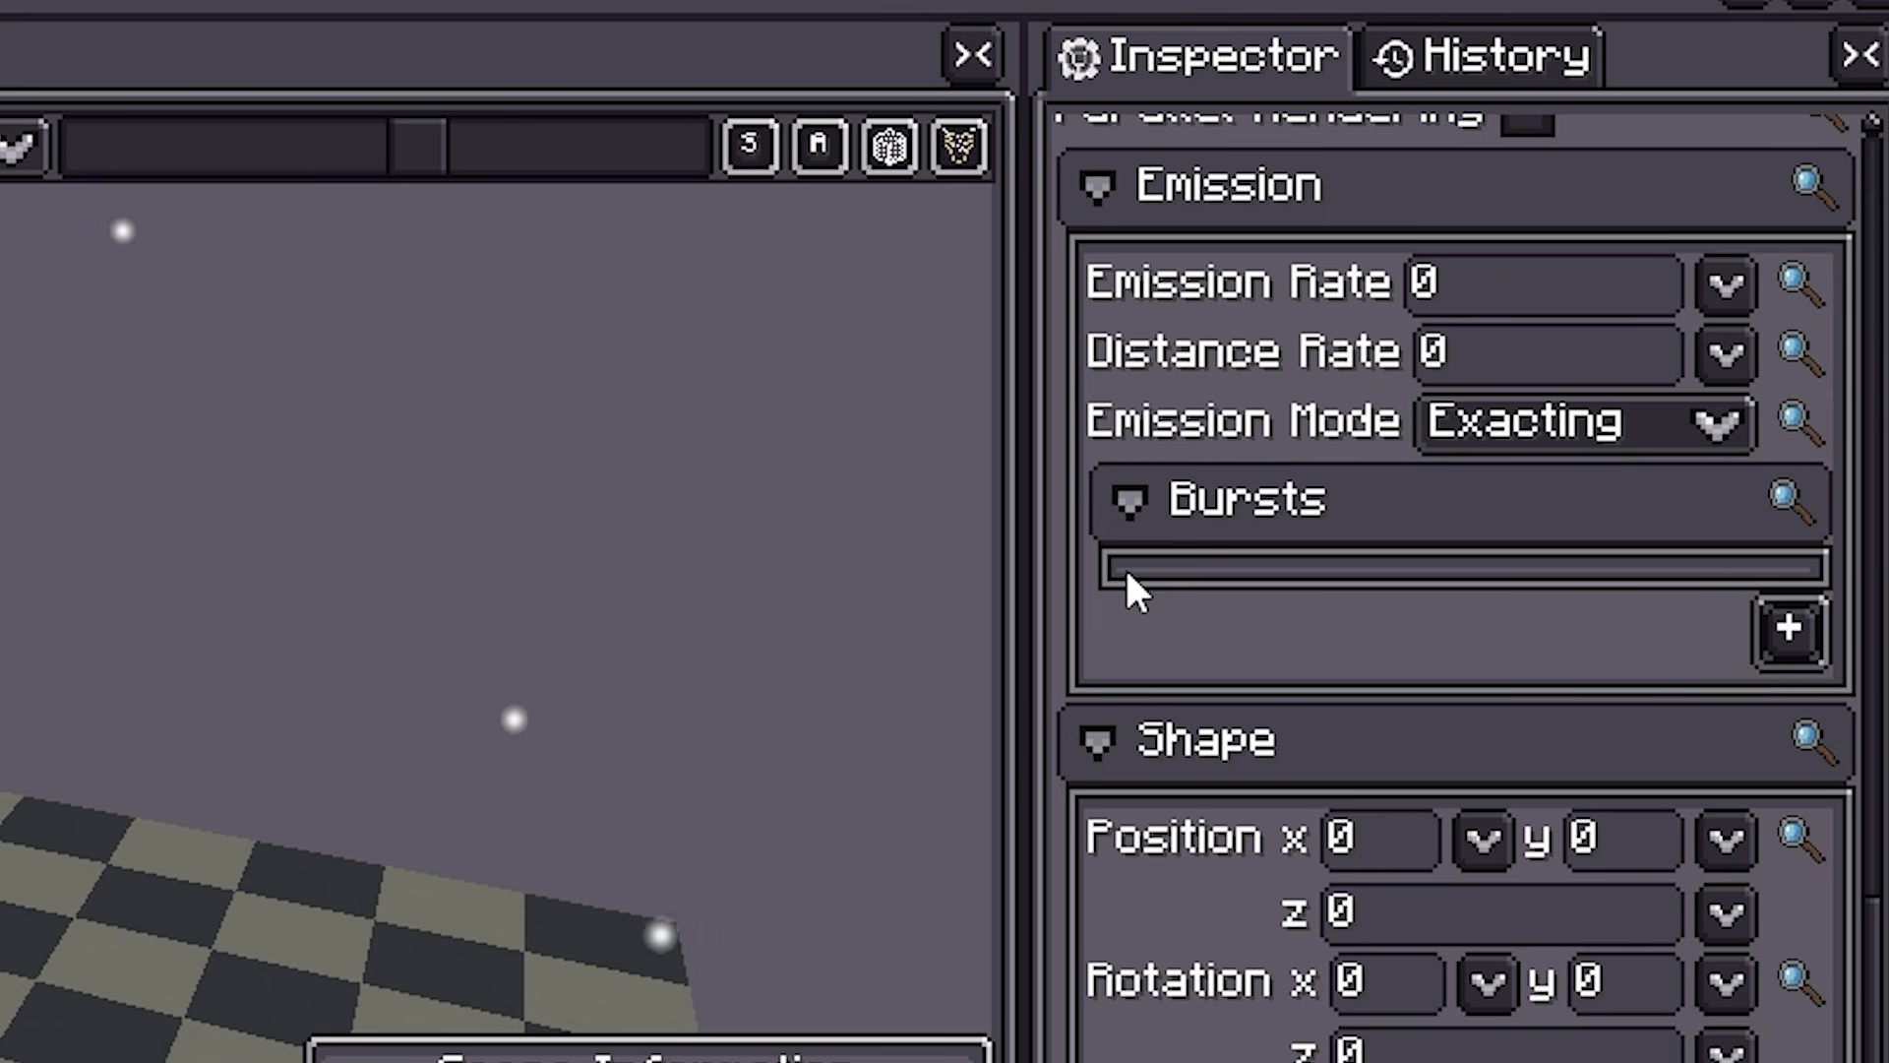
{"action": "left_click", "coordinate": [1788, 627]}
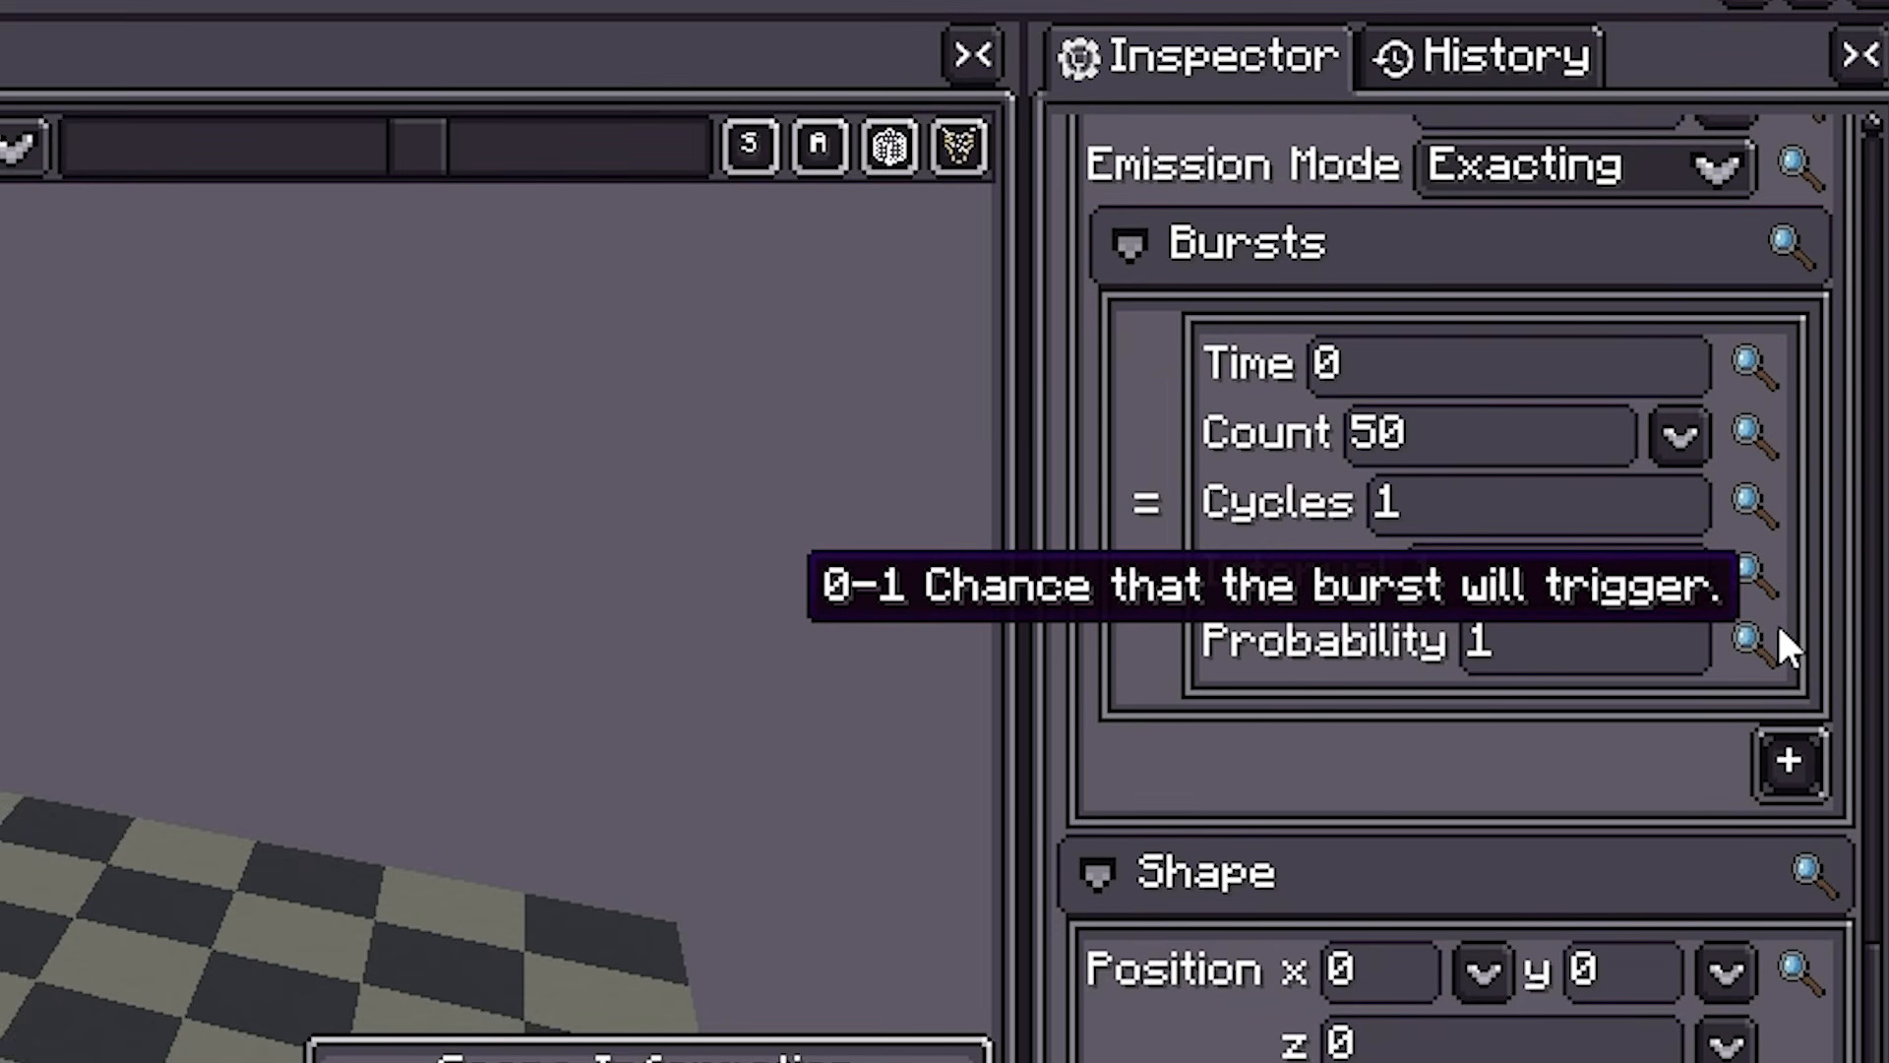
{"action": "left_click", "coordinate": [1378, 415]}
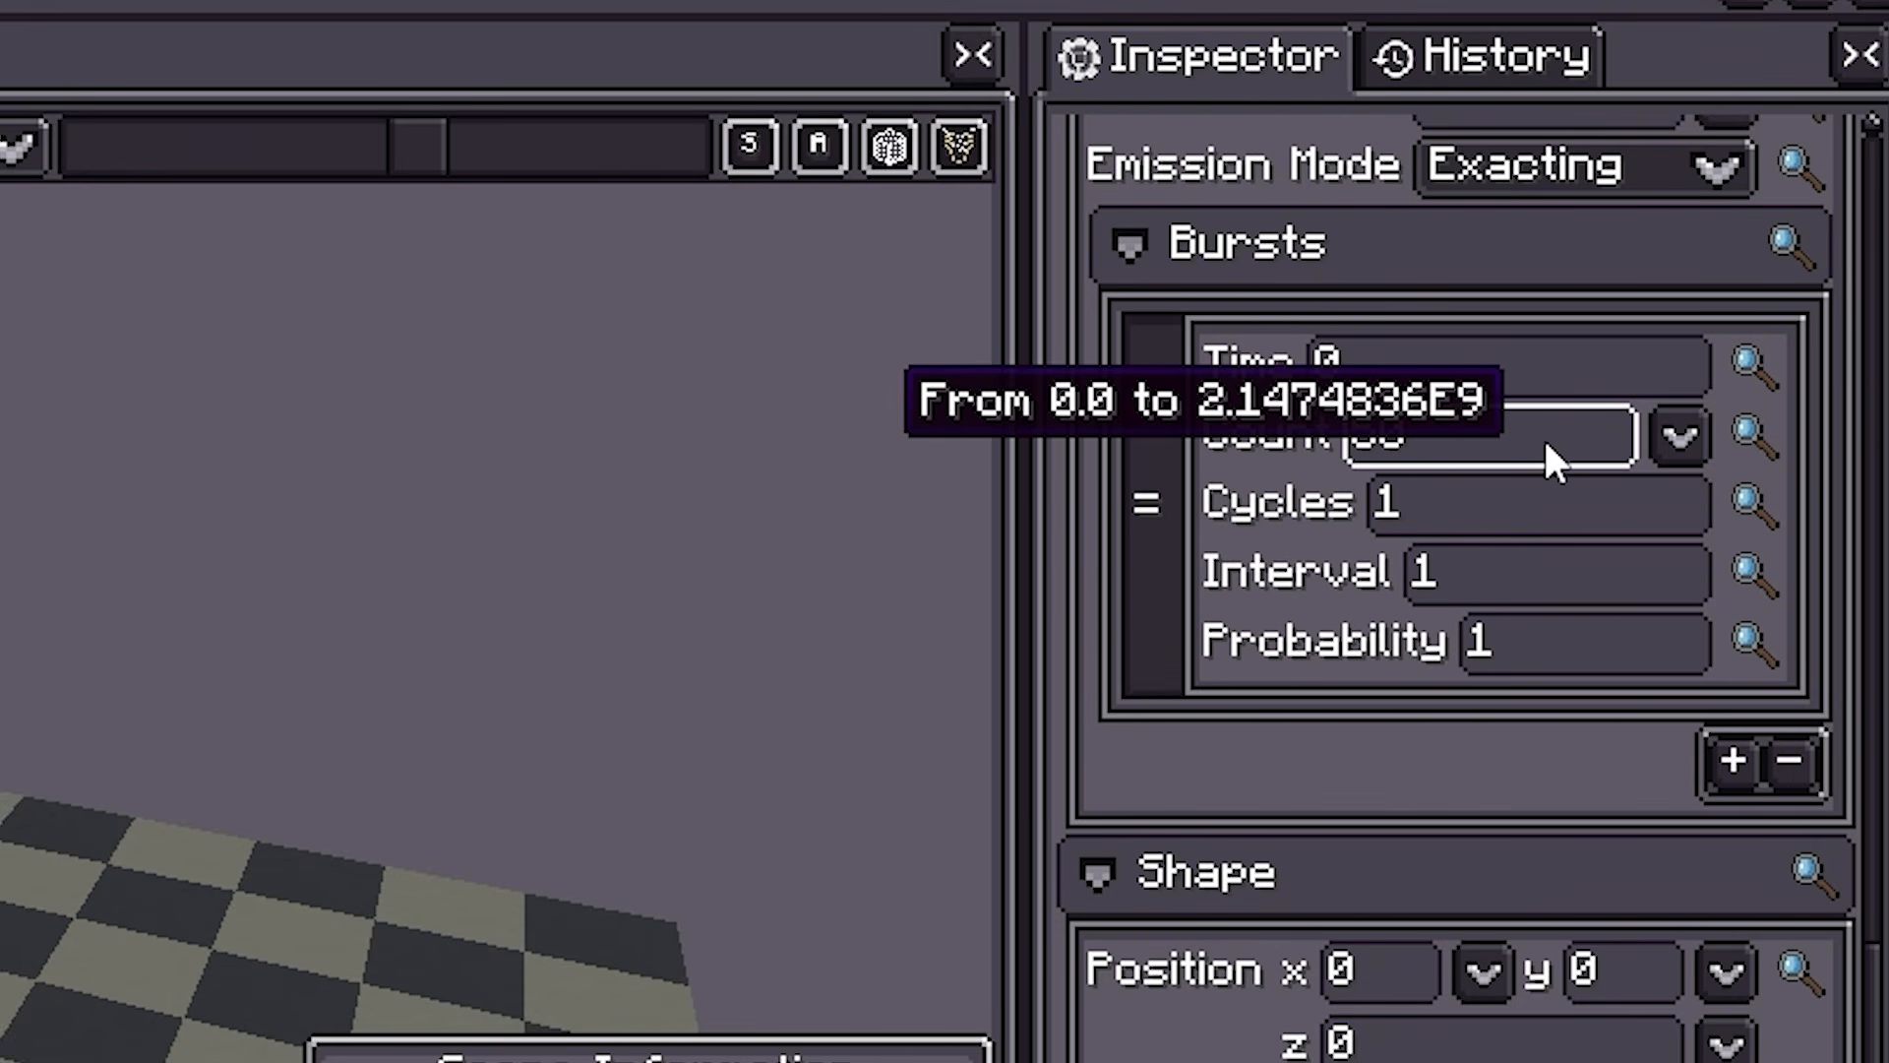
{"action": "key", "text": "Delete"}
{"action": "key", "text": "Delete"}
{"action": "type", "text": "200"}
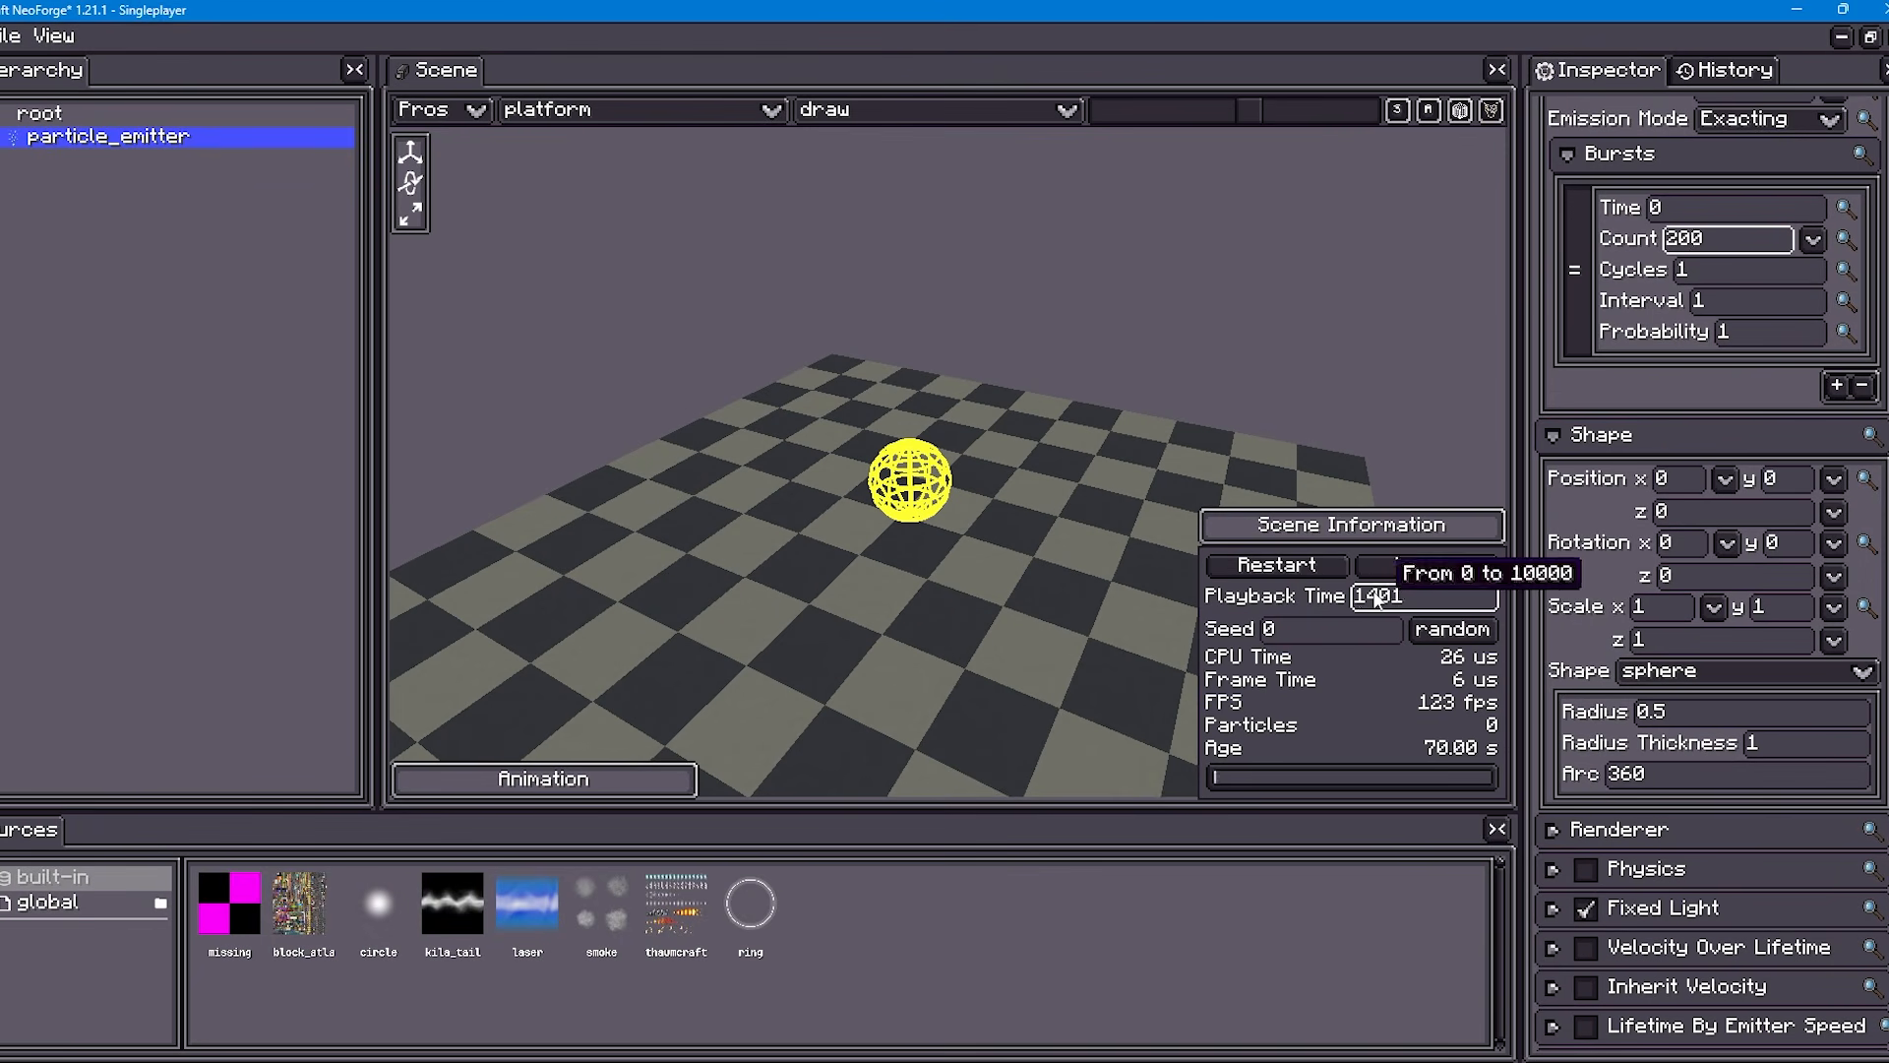
Step: Replay the effect and inspect the particle burst around the sphere up close
{"action": "left_click", "coordinate": [1286, 561]}
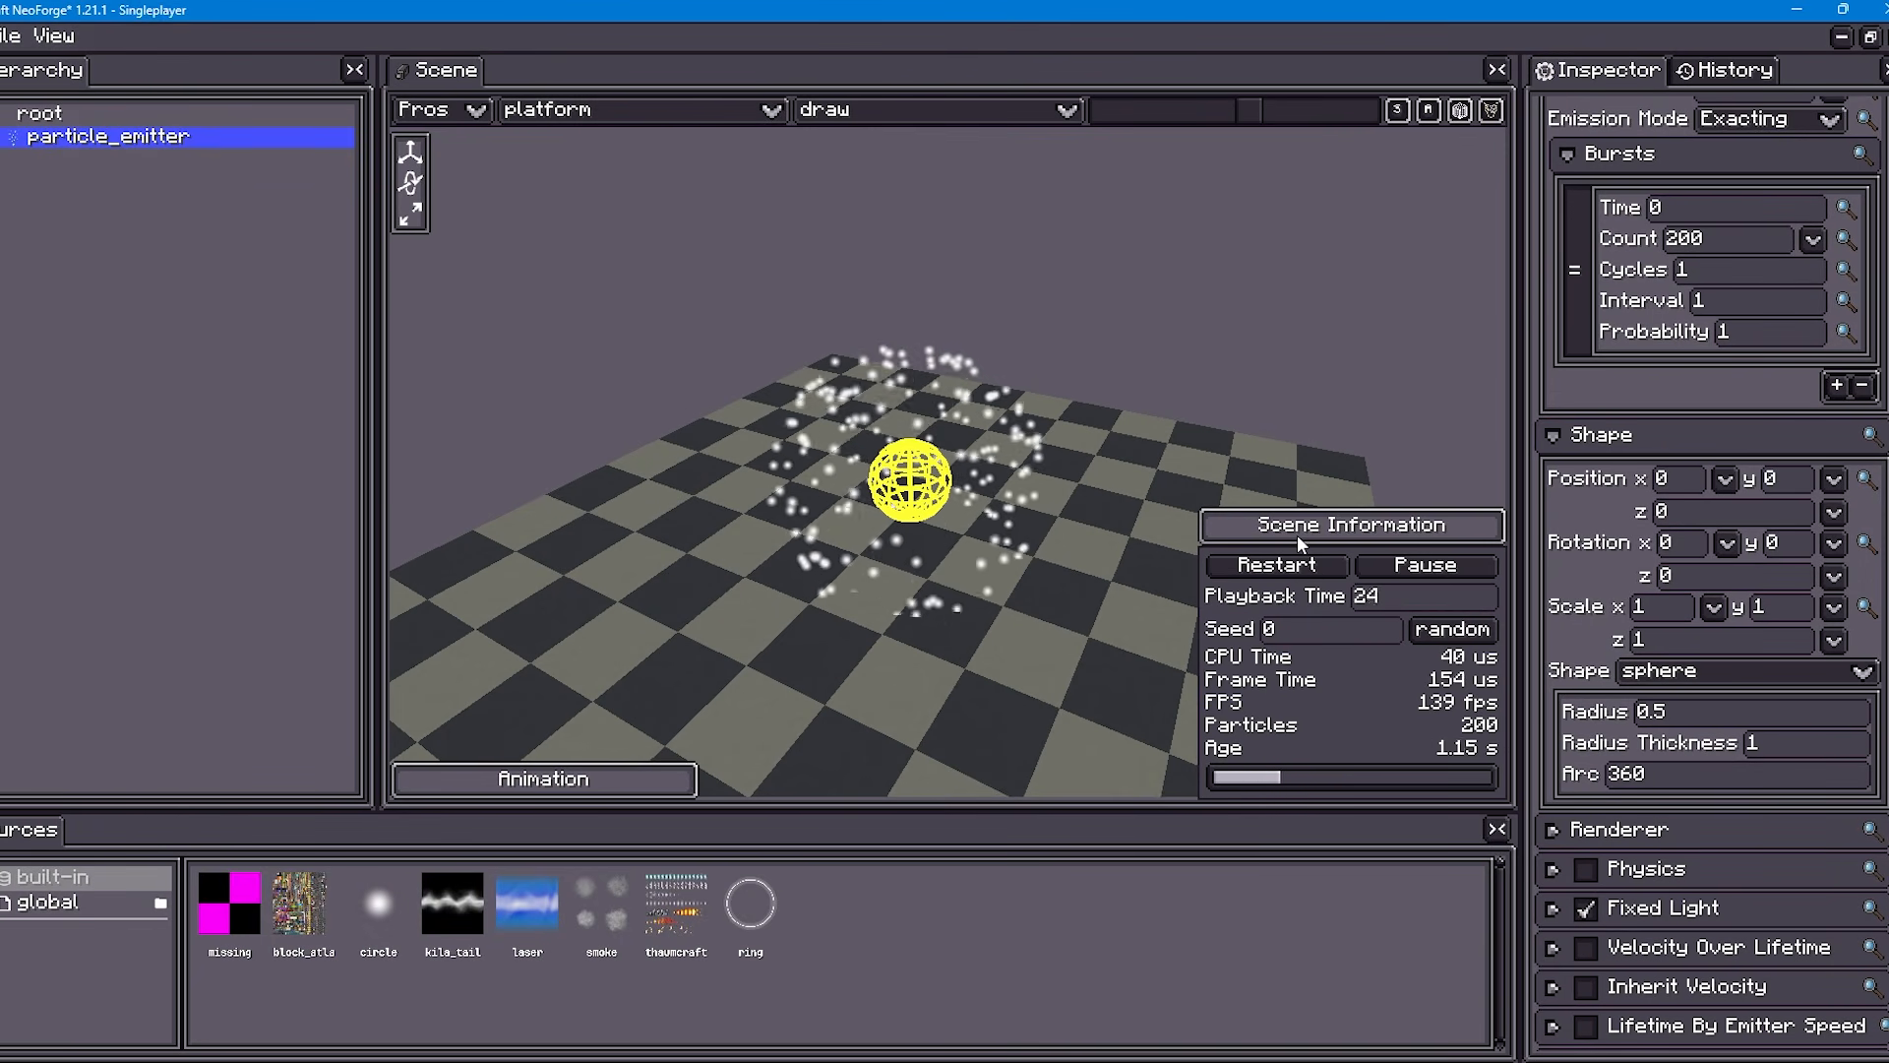
{"action": "scroll", "coordinate": [886, 482], "scroll_direction": "up", "scroll_amount": 5}
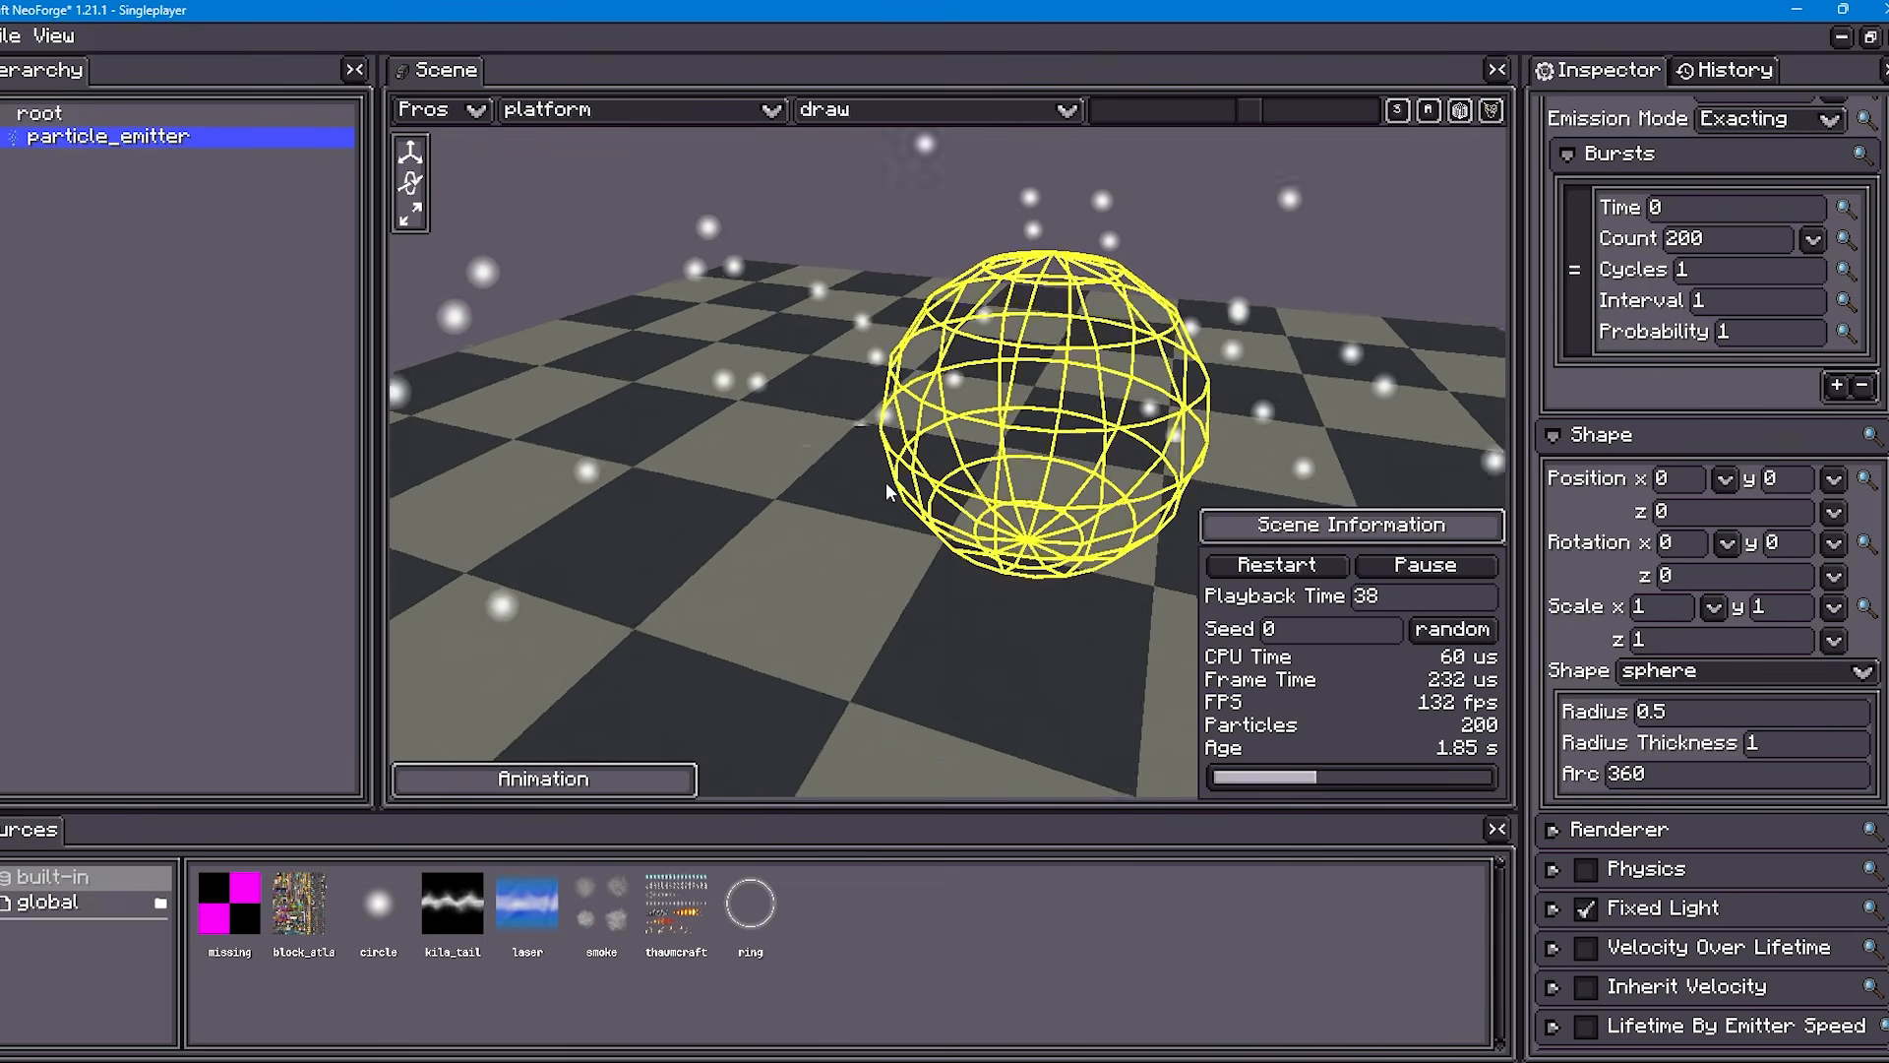
{"action": "left_click", "coordinate": [1264, 571]}
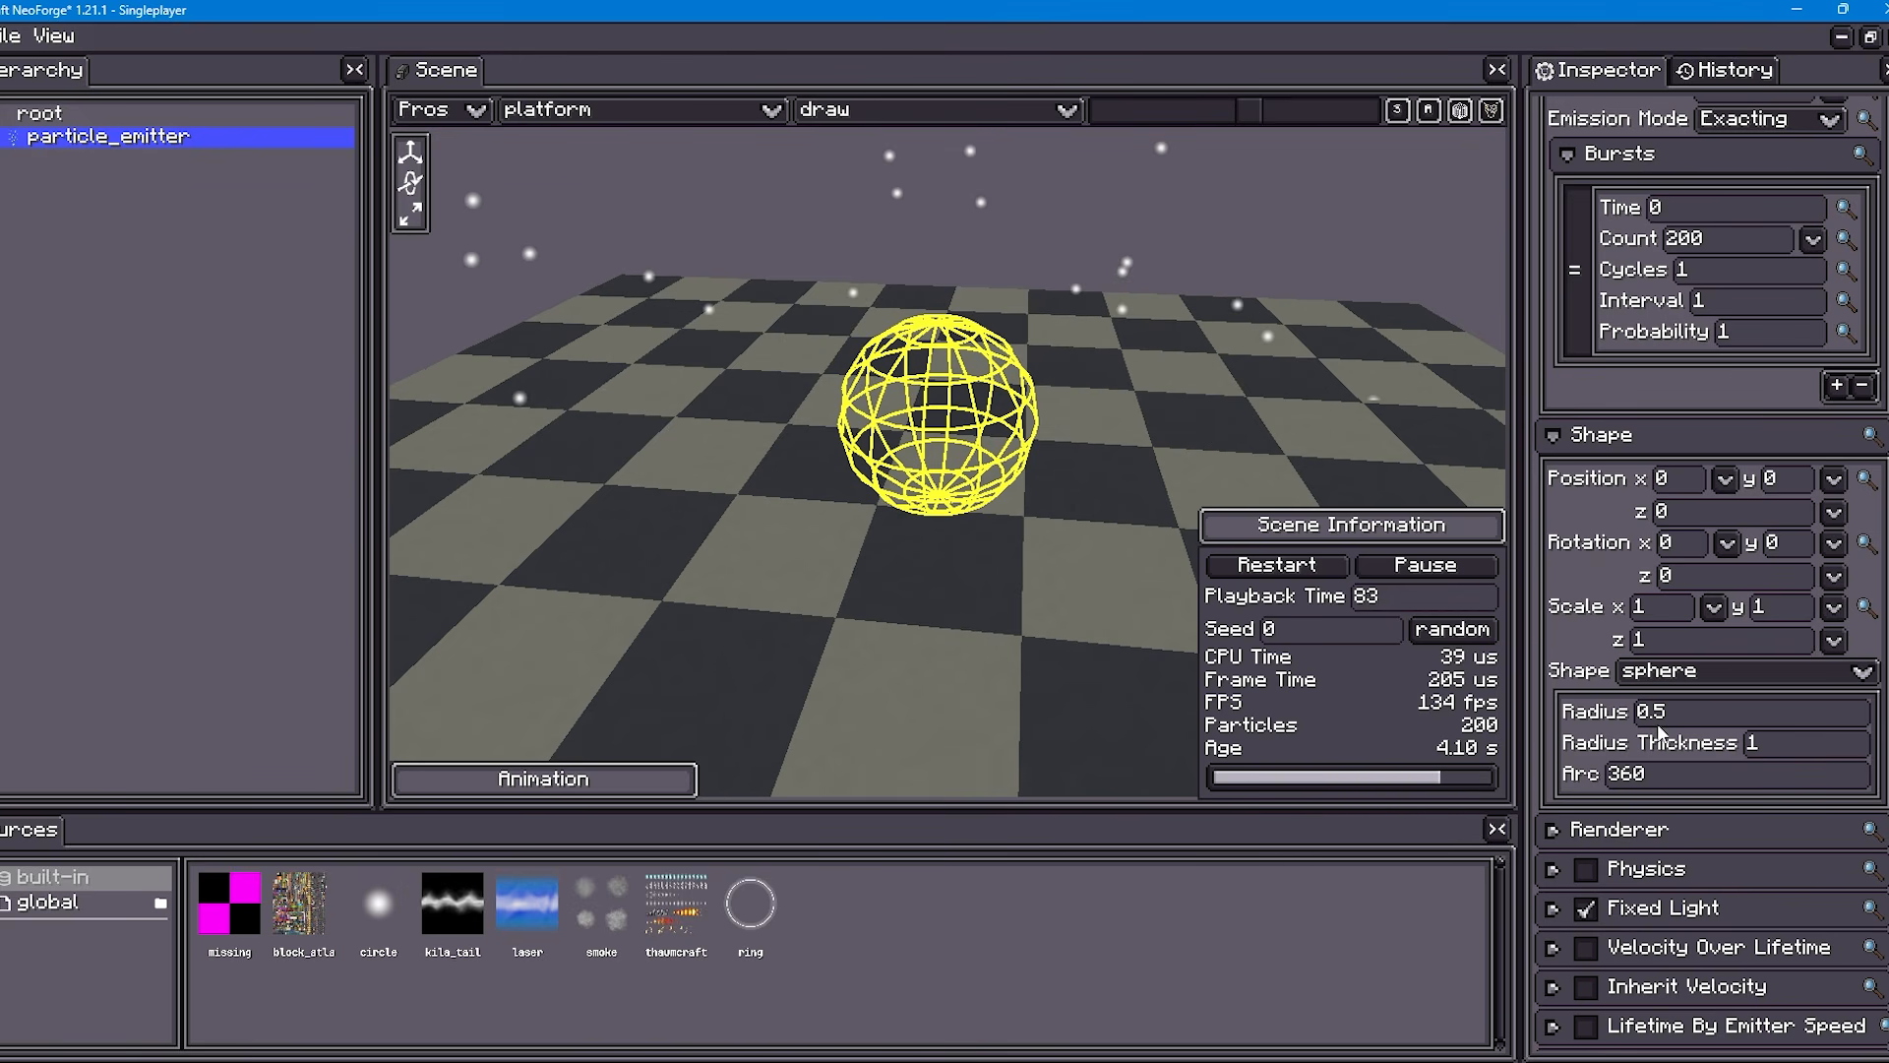
Step: Set the emission sphere's radius to 0.1 and replay the effect to check the burst
{"action": "left_click_drag", "start_coordinate": [1689, 708], "coordinate": [1650, 715]}
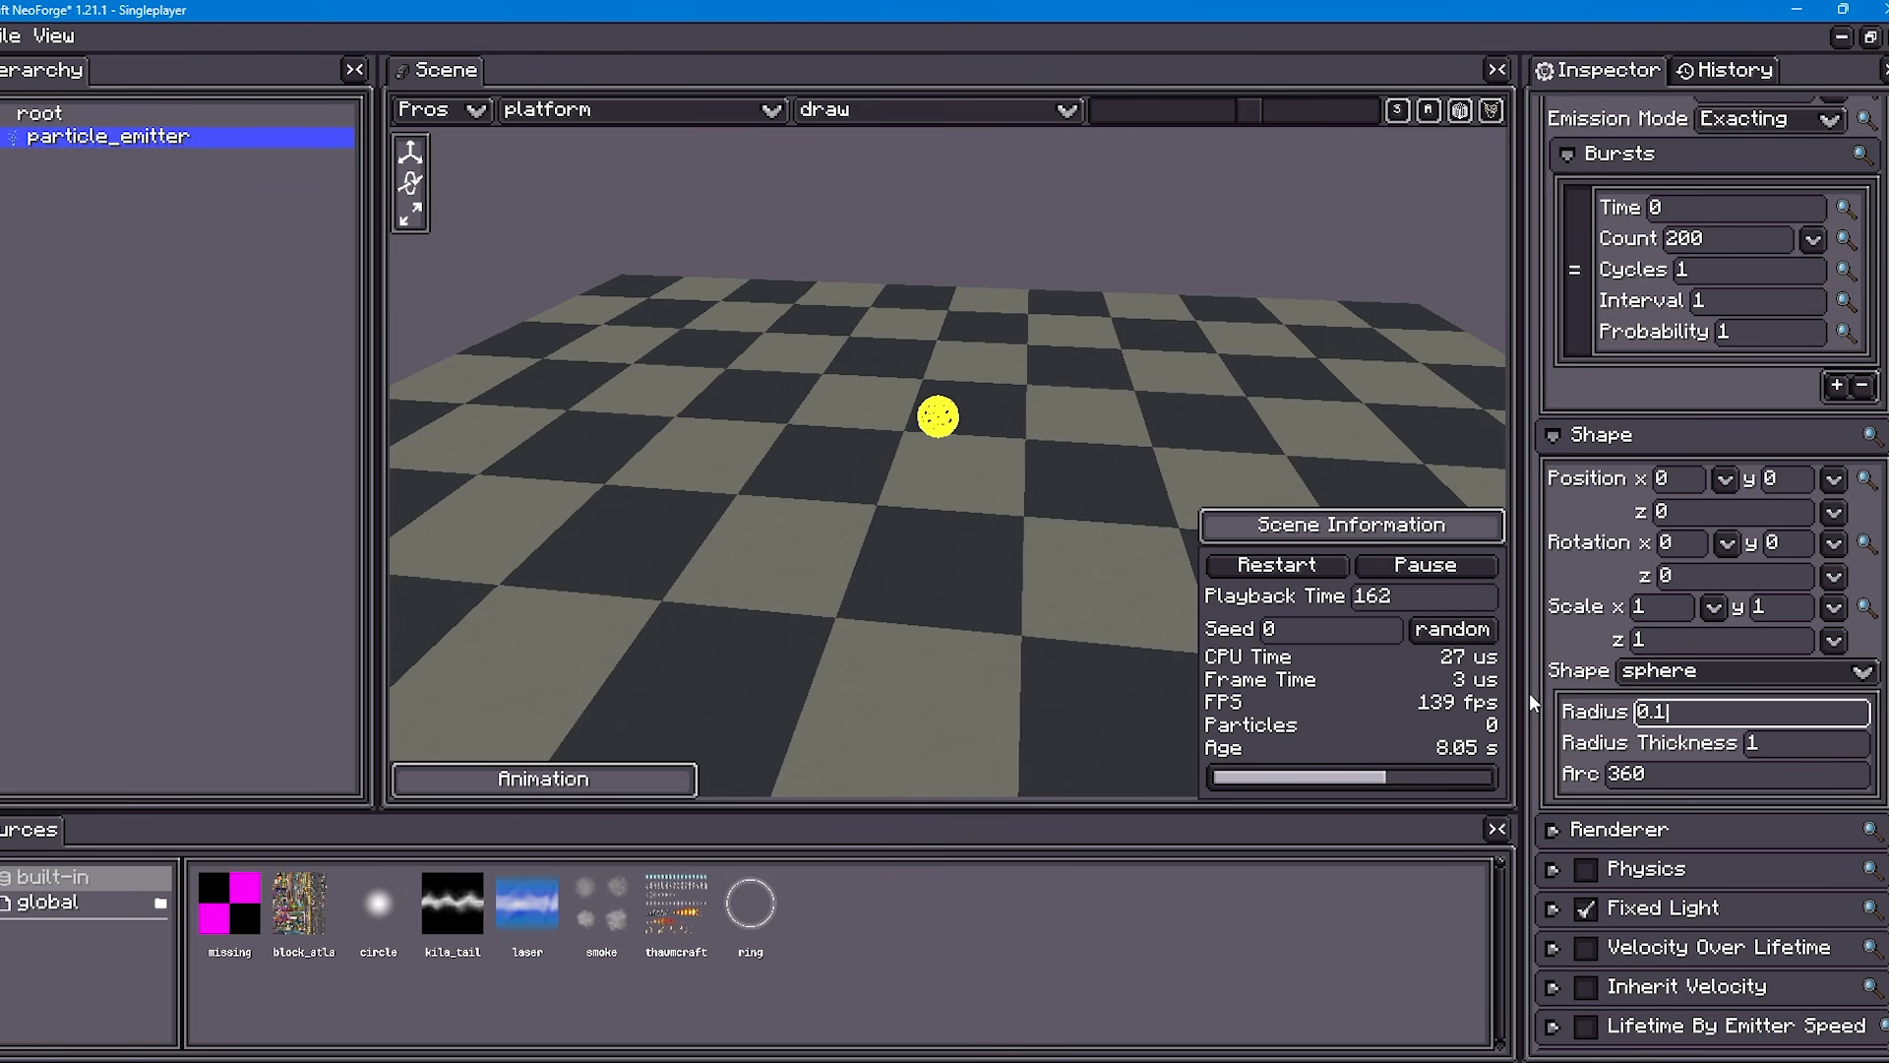
{"action": "left_click_drag", "start_coordinate": [1168, 529], "coordinate": [1201, 562]}
{"action": "left_click", "coordinate": [1242, 569]}
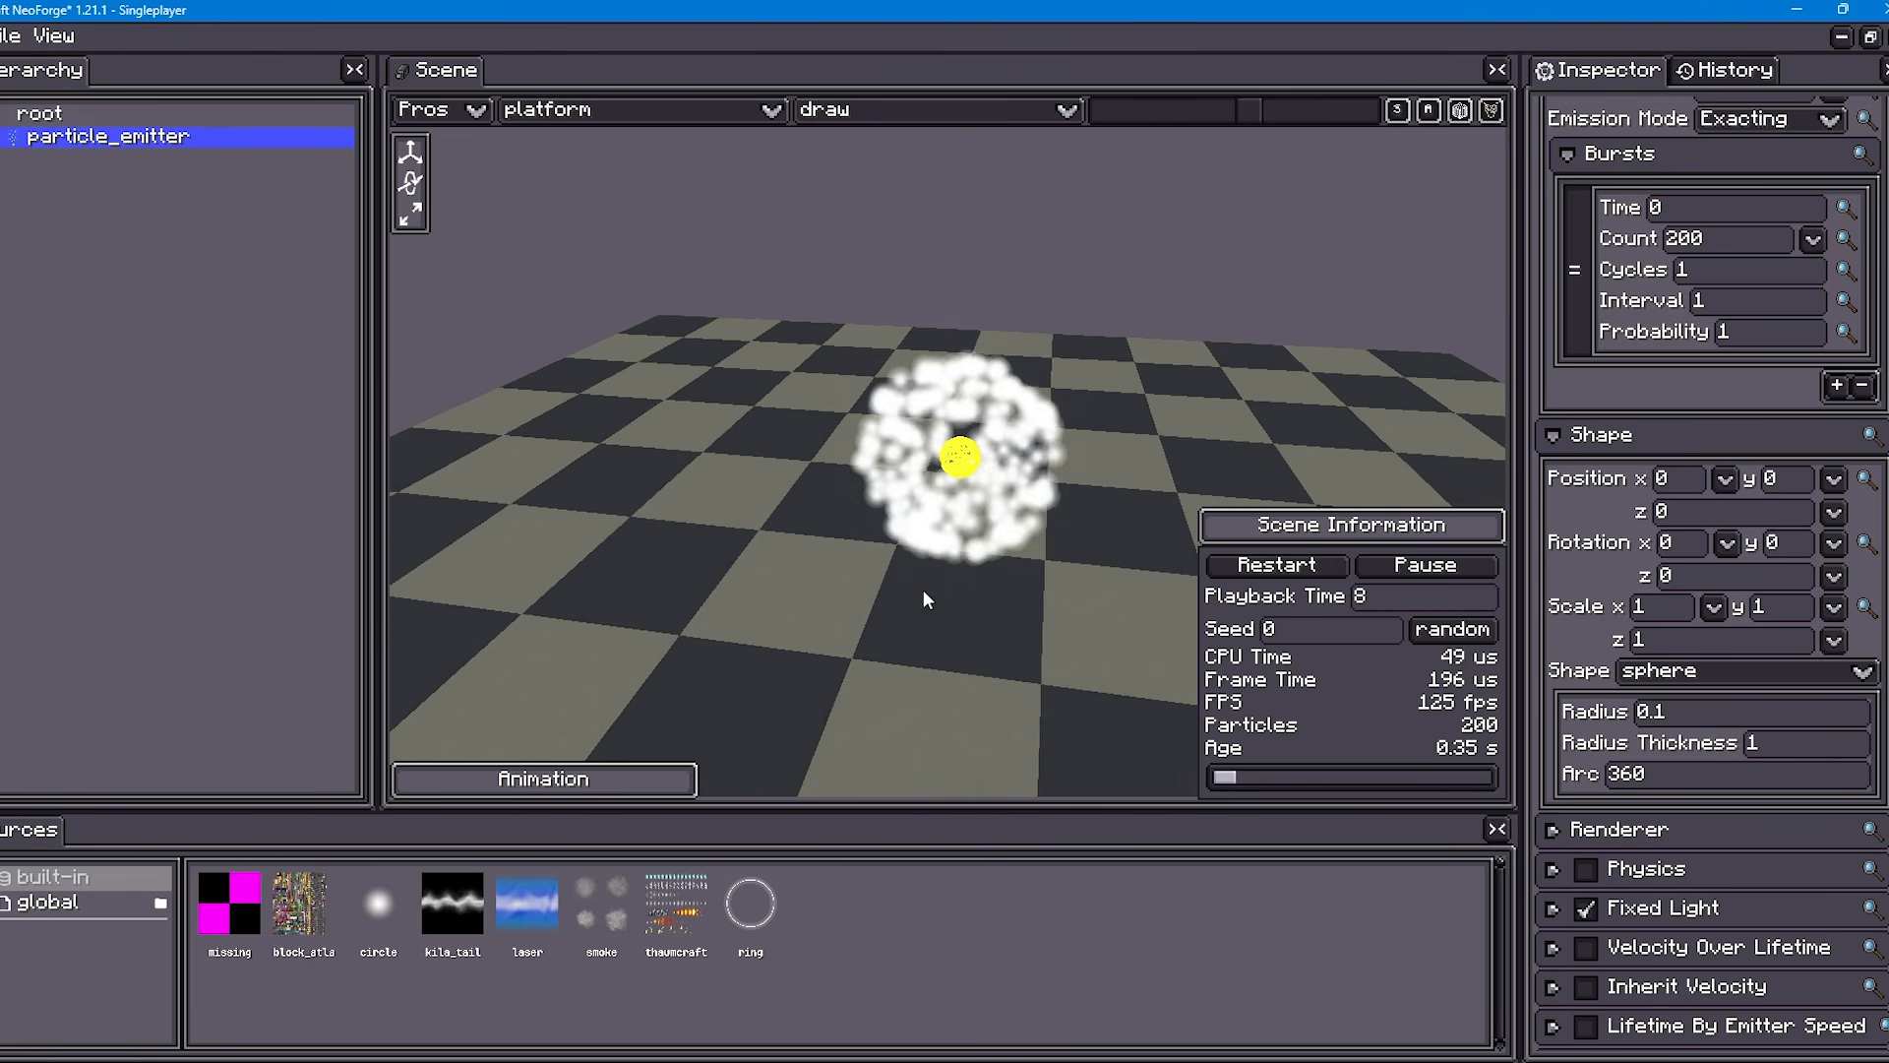
{"action": "left_click", "coordinate": [1244, 568]}
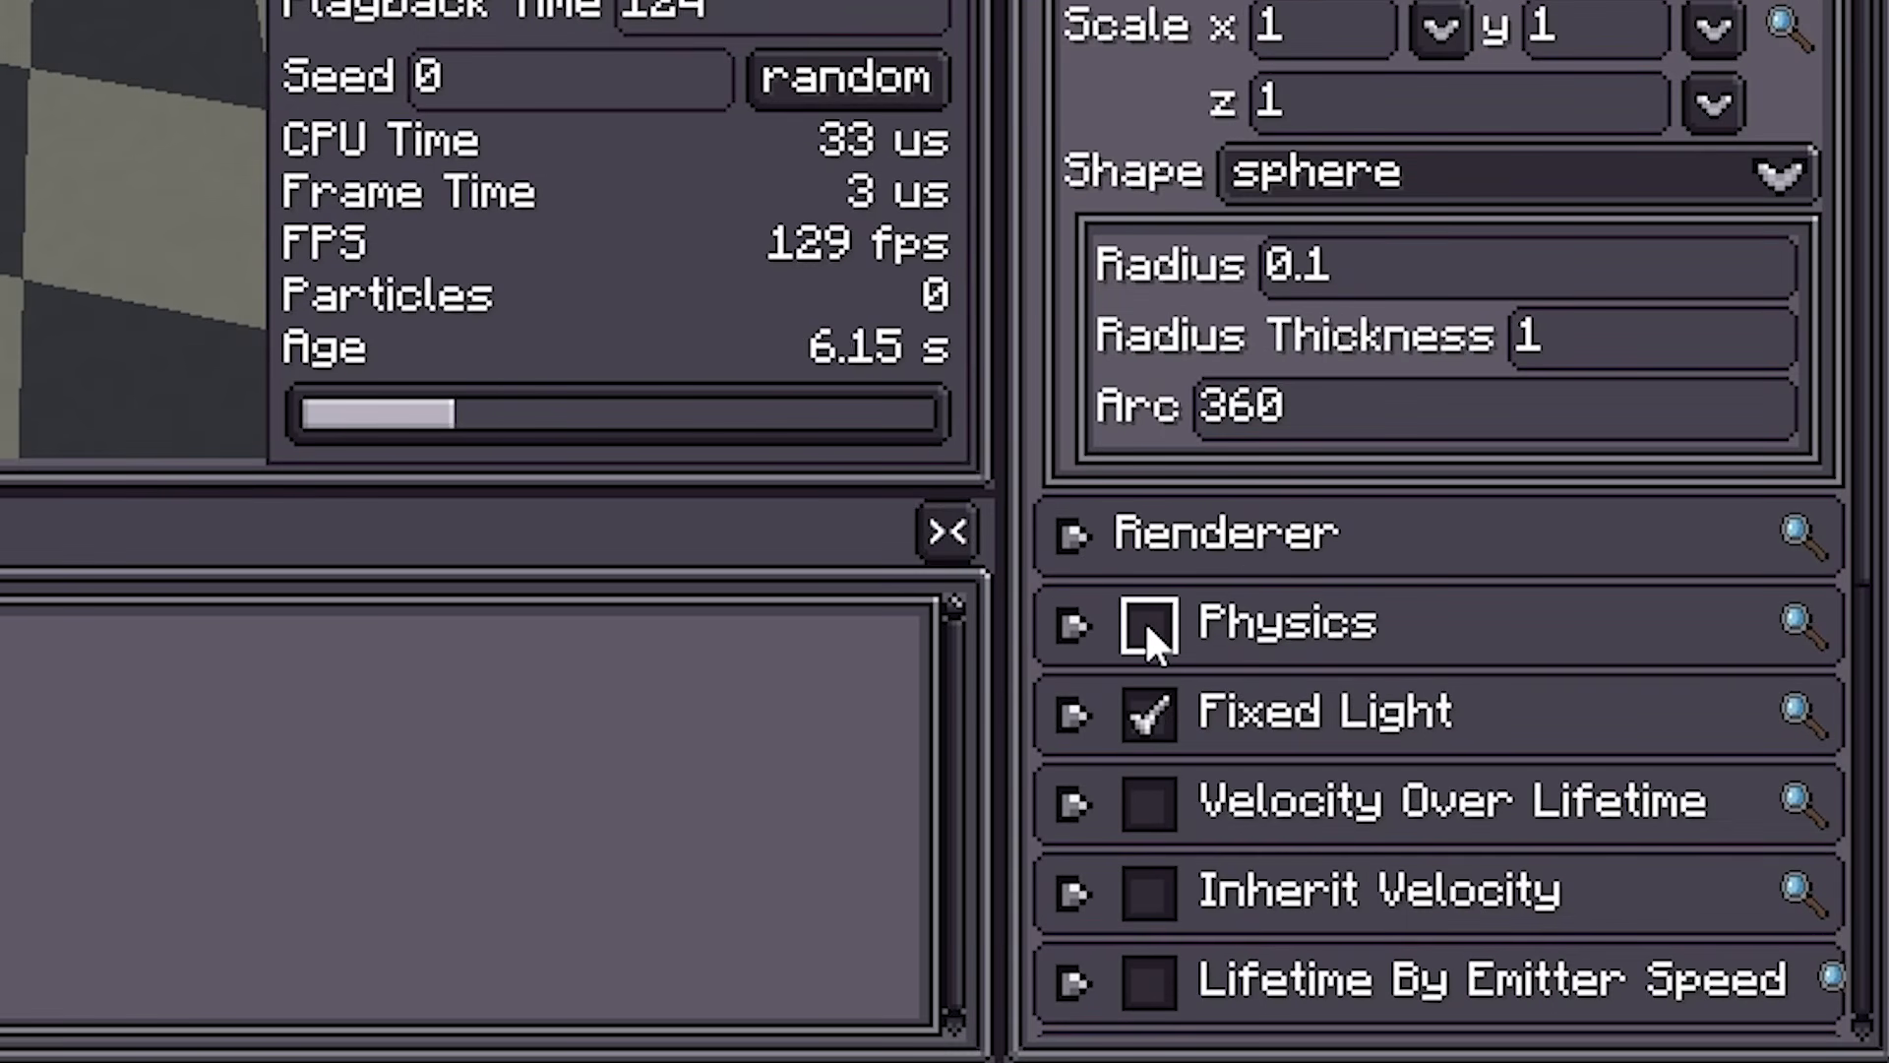
Step: Enable Physics on the particle emitter with a gravity of 0.05 and replay the effect
{"action": "left_click", "coordinate": [1198, 654]}
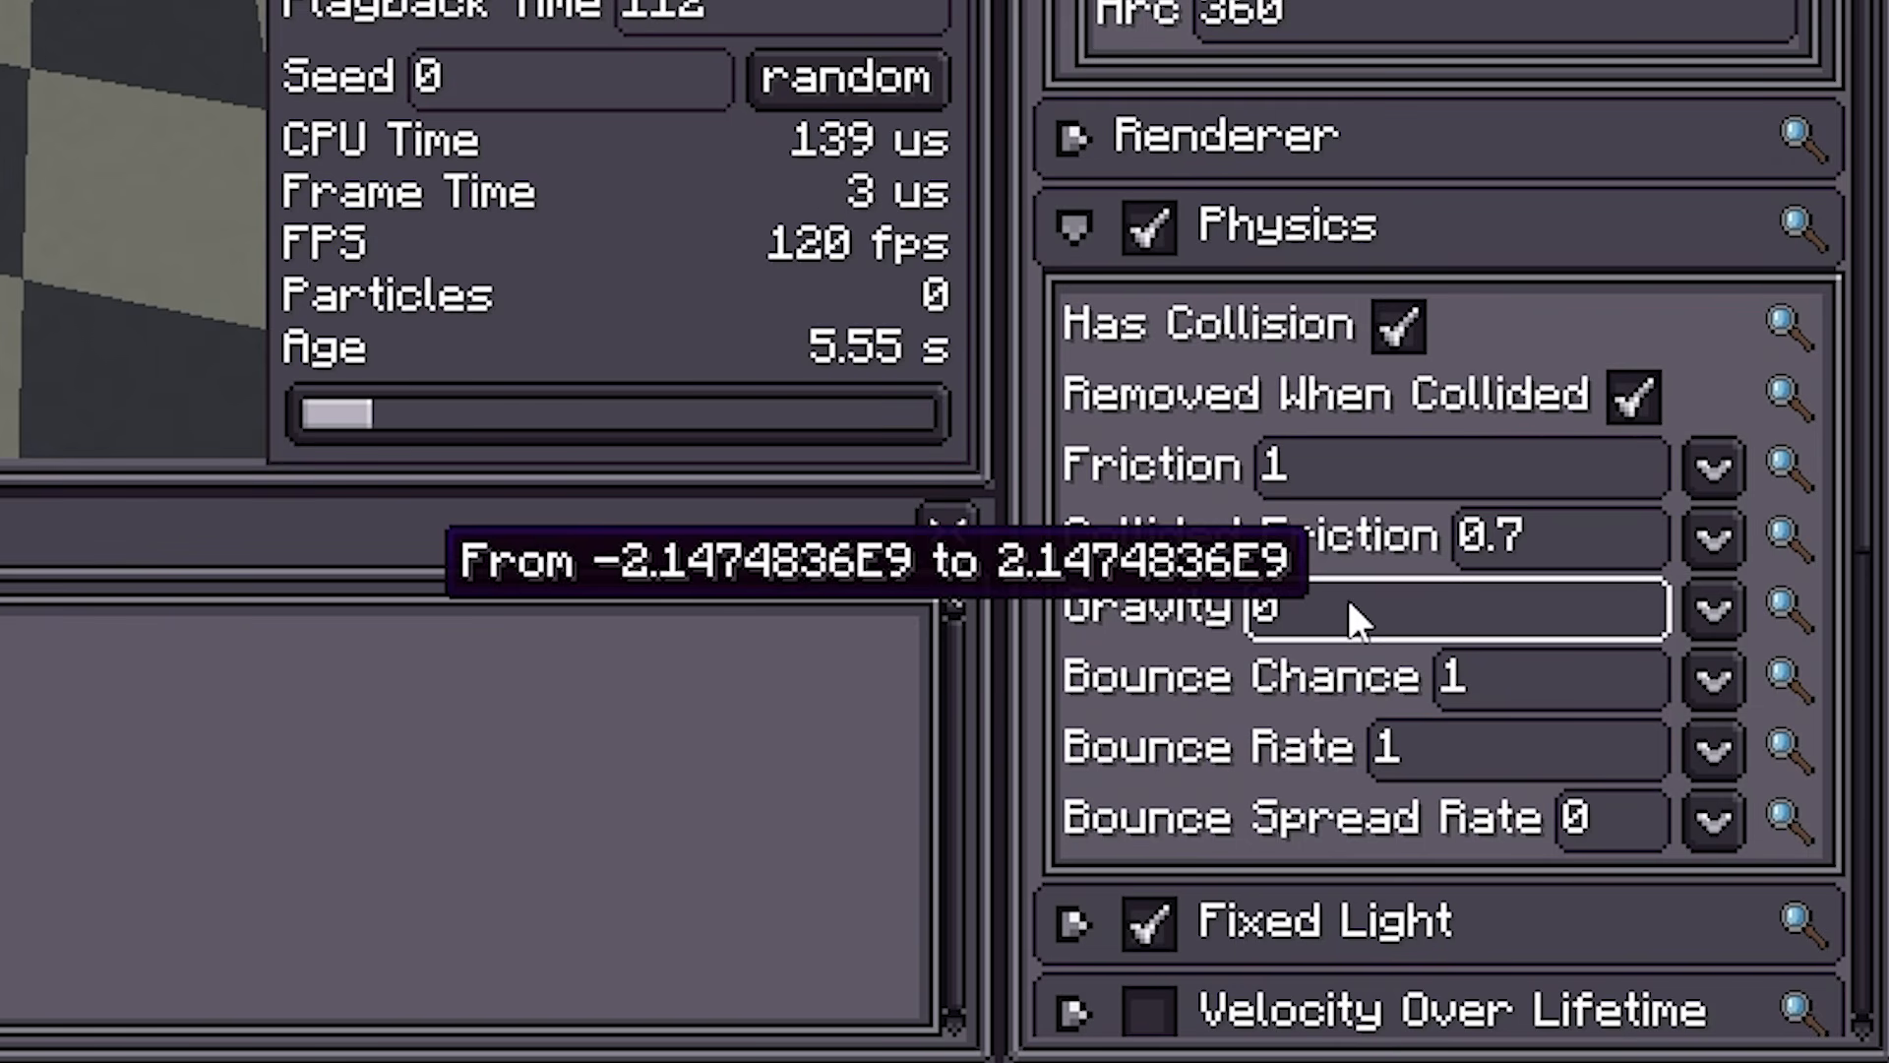
{"action": "left_click", "coordinate": [1430, 590]}
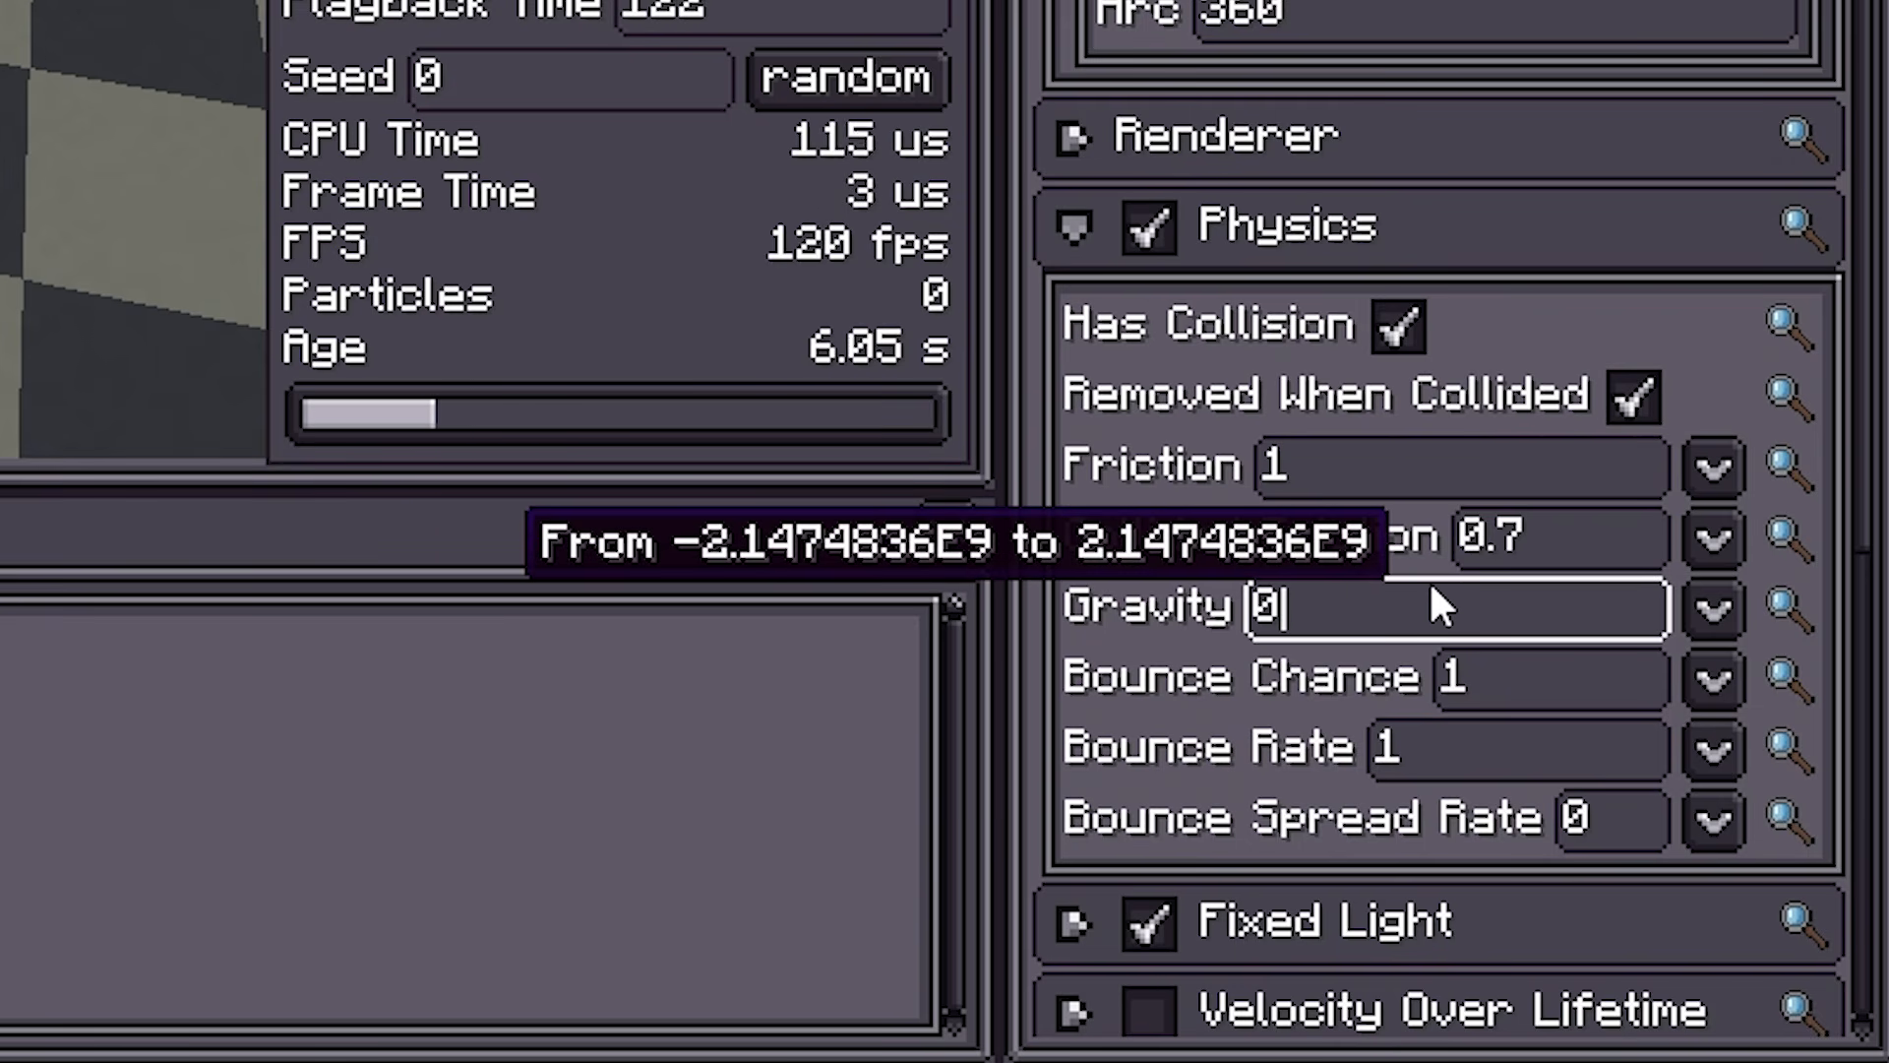
{"action": "type", "text": ".05"}
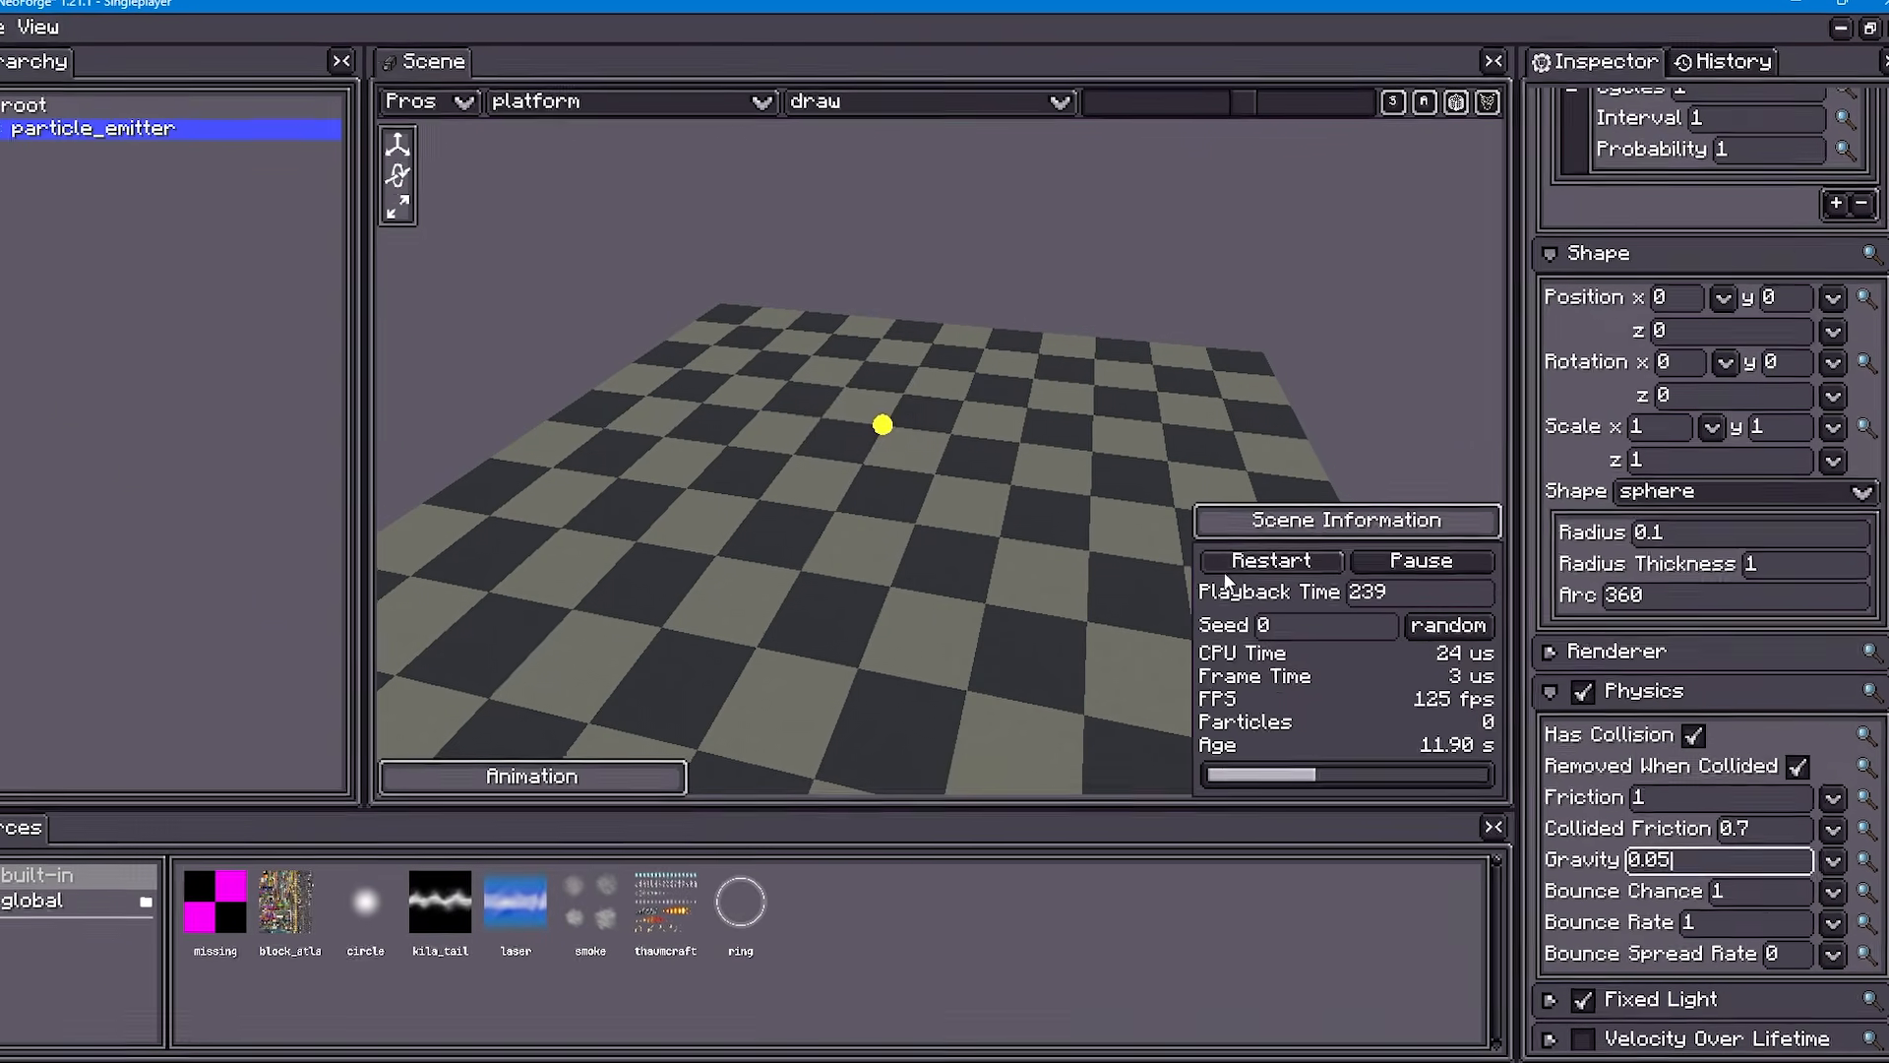
{"action": "left_click", "coordinate": [754, 229]}
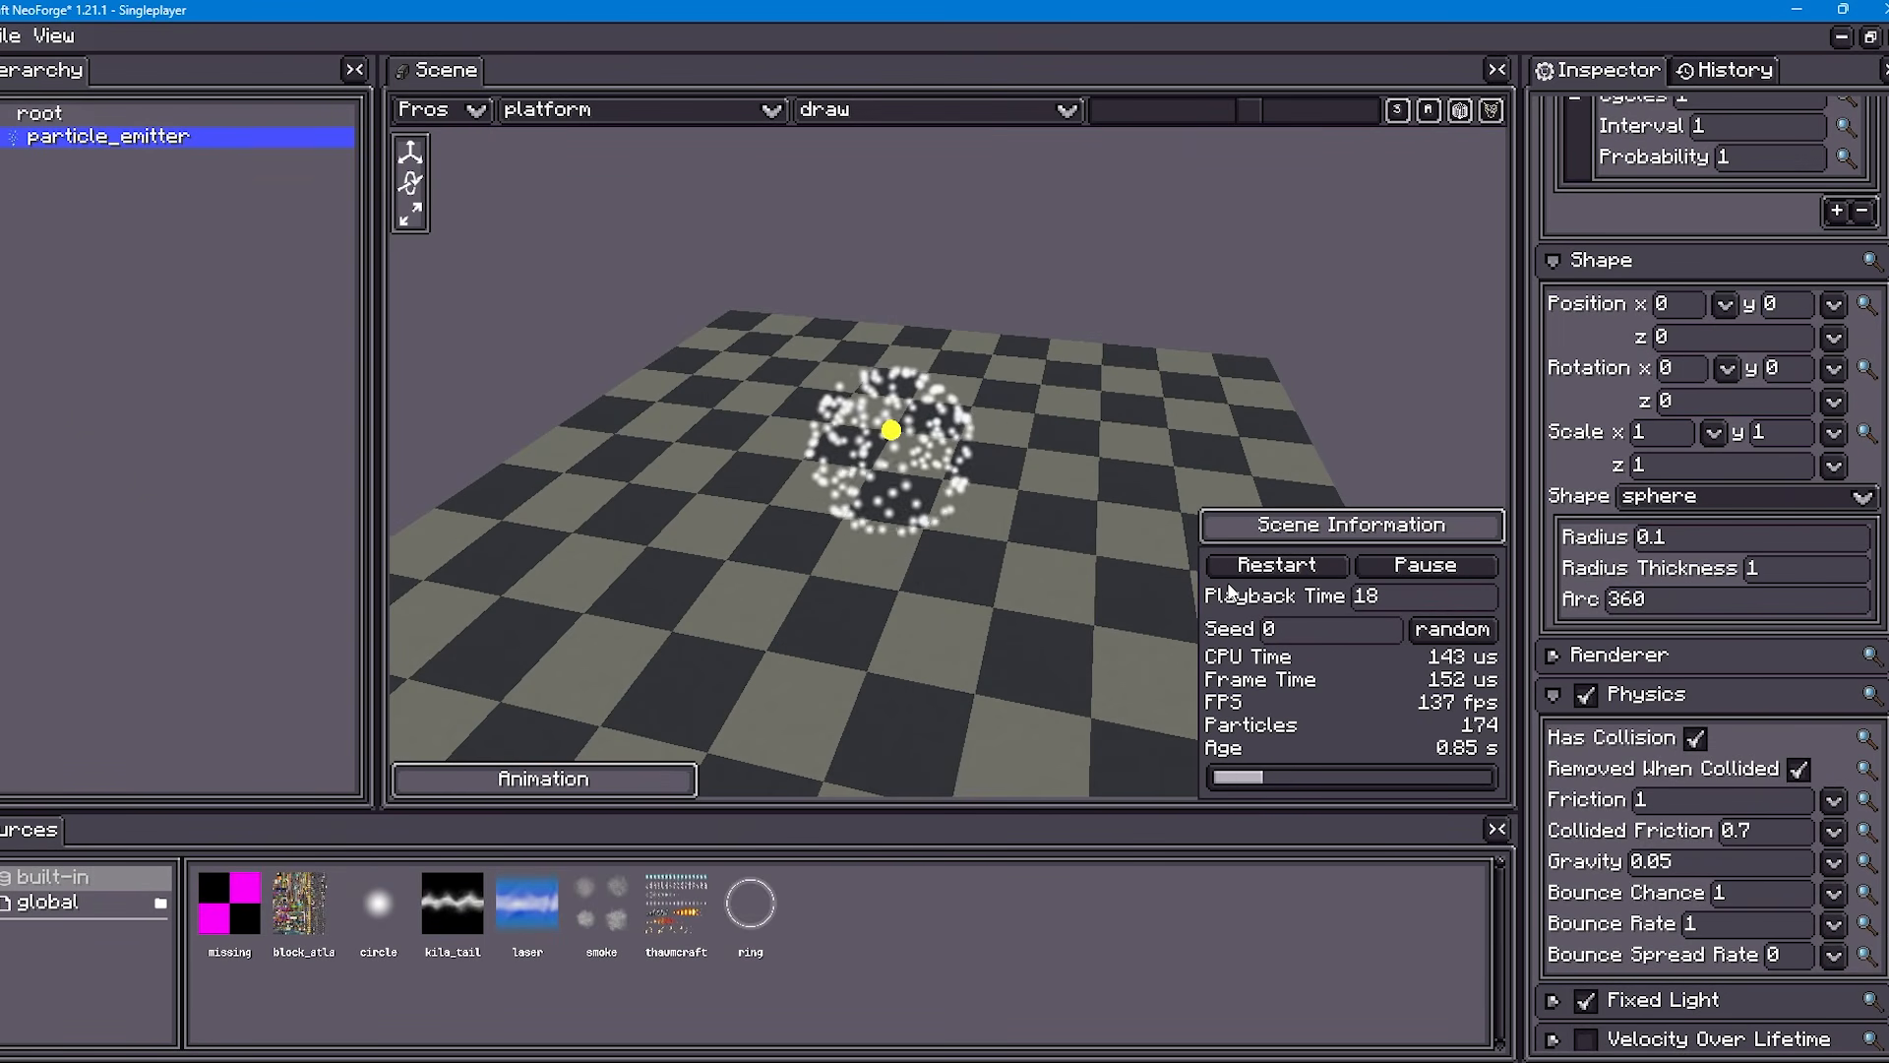
{"action": "left_click_drag", "start_coordinate": [1074, 605], "coordinate": [1053, 572]}
Step: Set the particles' start speed to 2 and replay the effect
{"action": "scroll", "coordinate": [1581, 446], "scroll_direction": "up", "scroll_amount": 5}
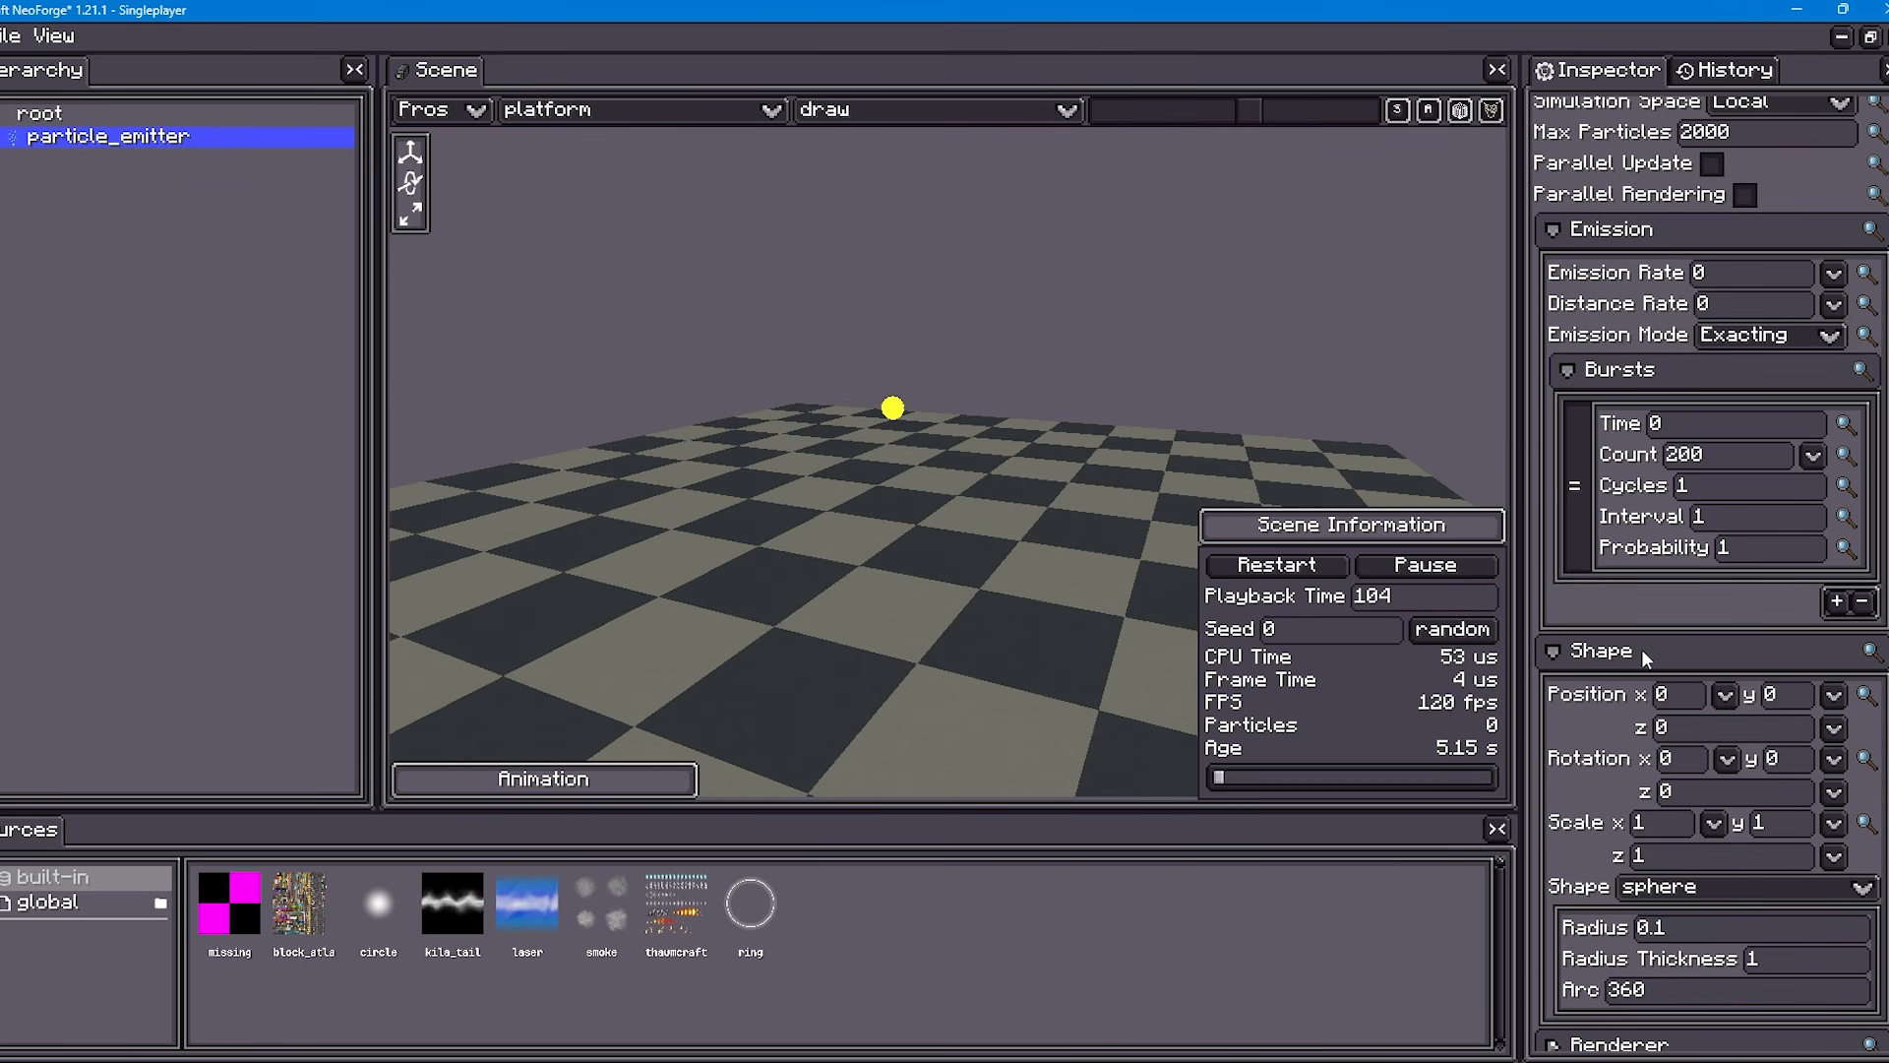
{"action": "scroll", "coordinate": [1596, 640], "scroll_direction": "up", "scroll_amount": 8}
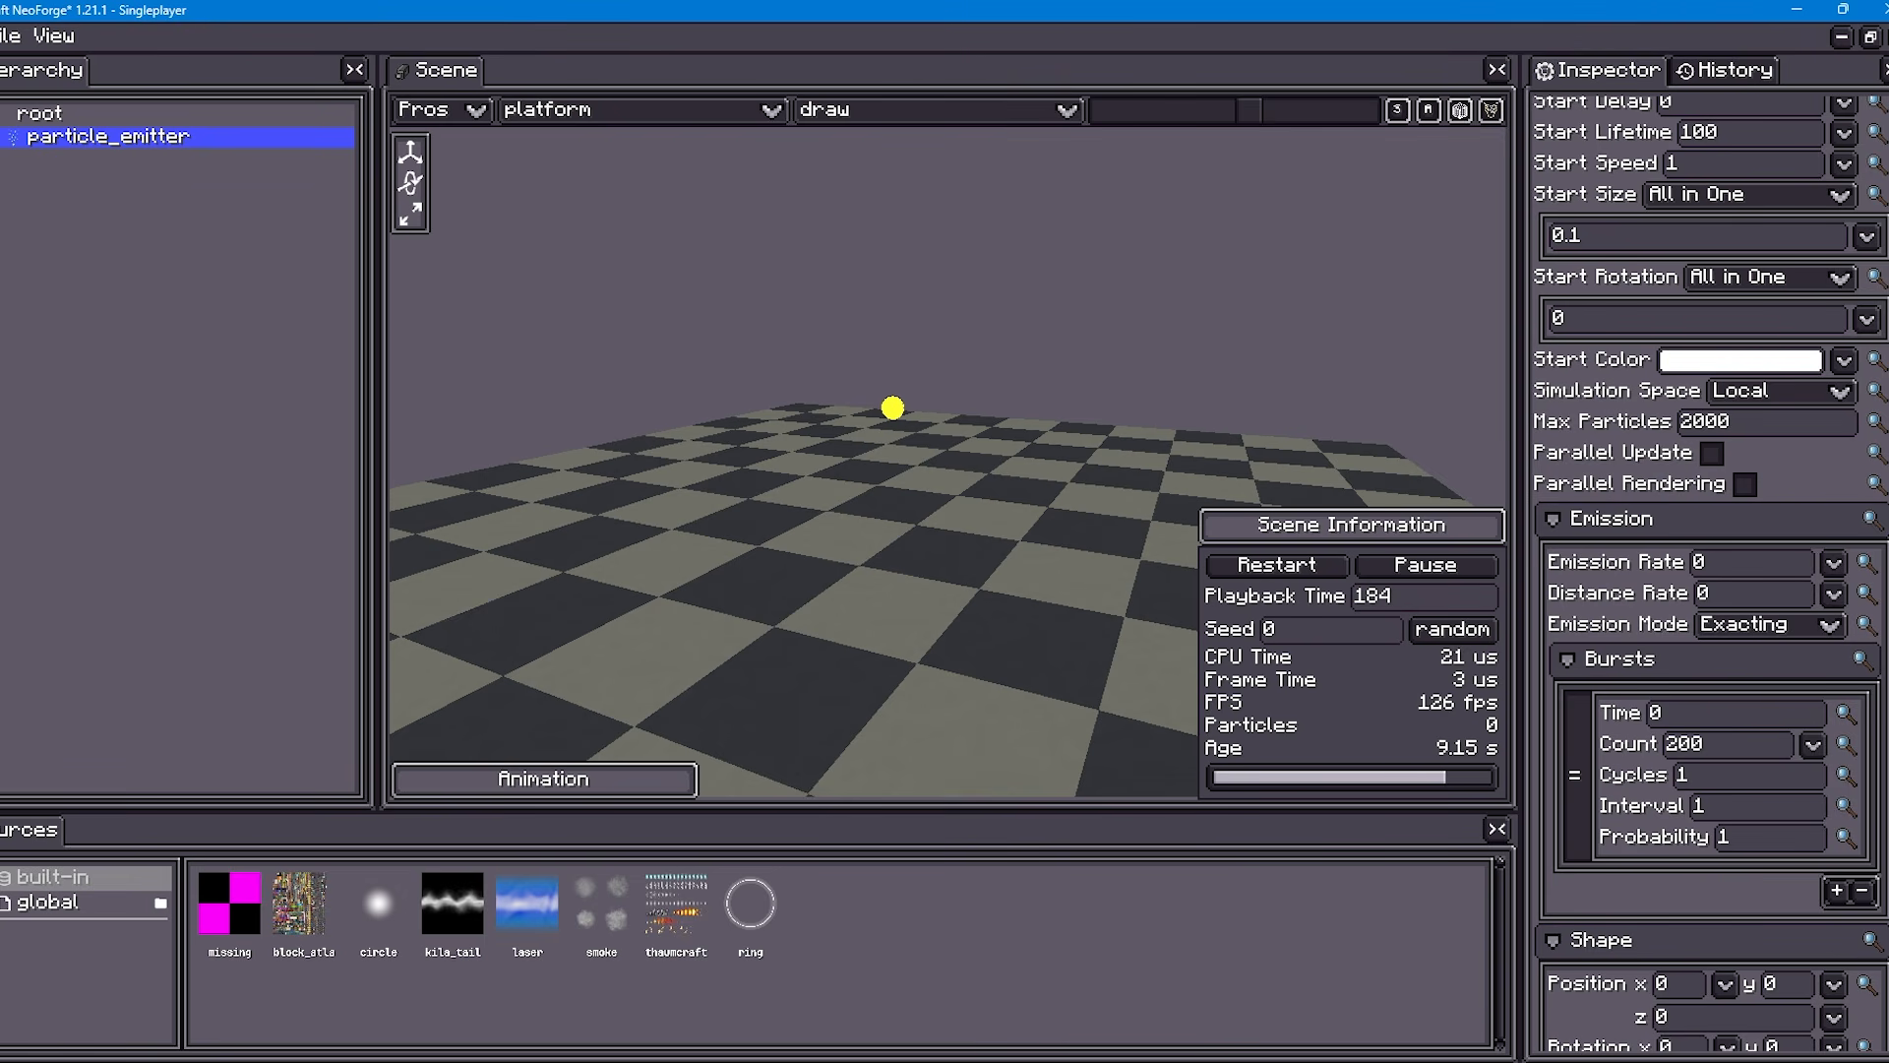
{"action": "scroll", "coordinate": [1710, 572], "scroll_direction": "up", "scroll_amount": 5}
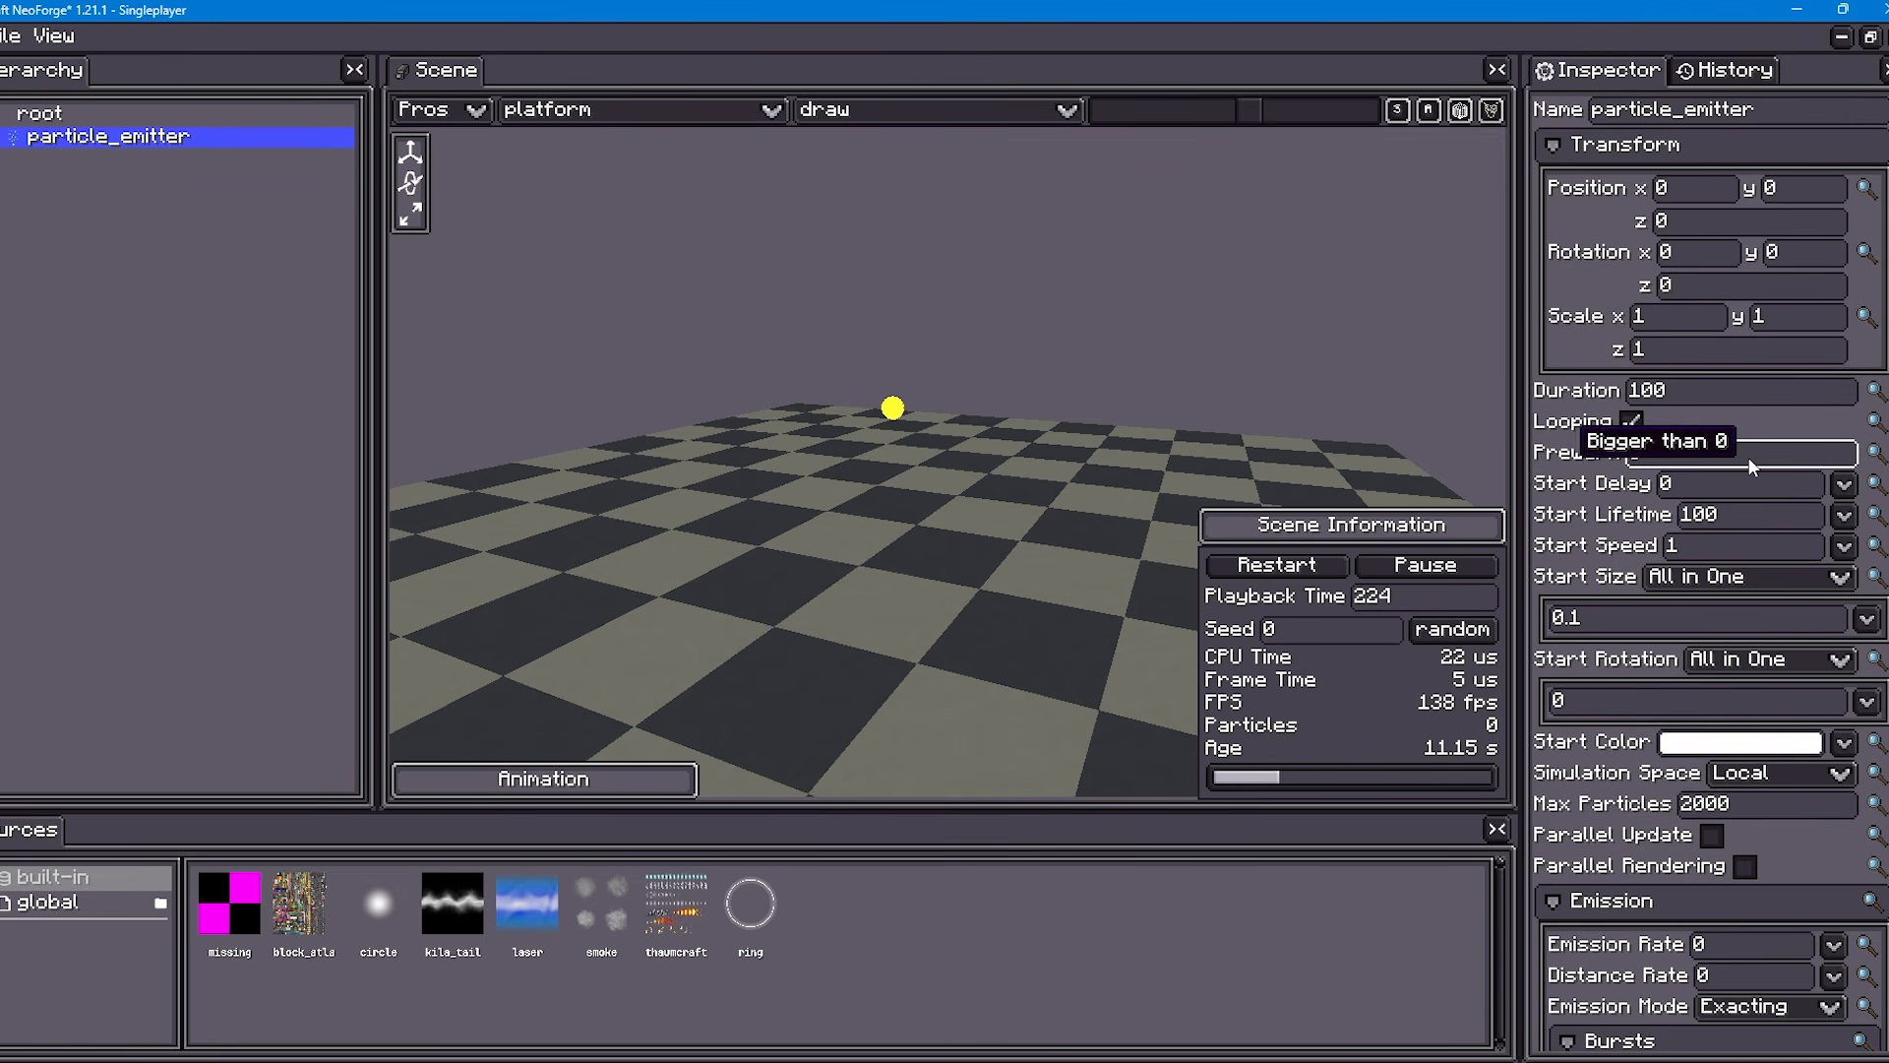
{"action": "left_click", "coordinate": [1744, 547]}
{"action": "key", "text": "BackSpace"}
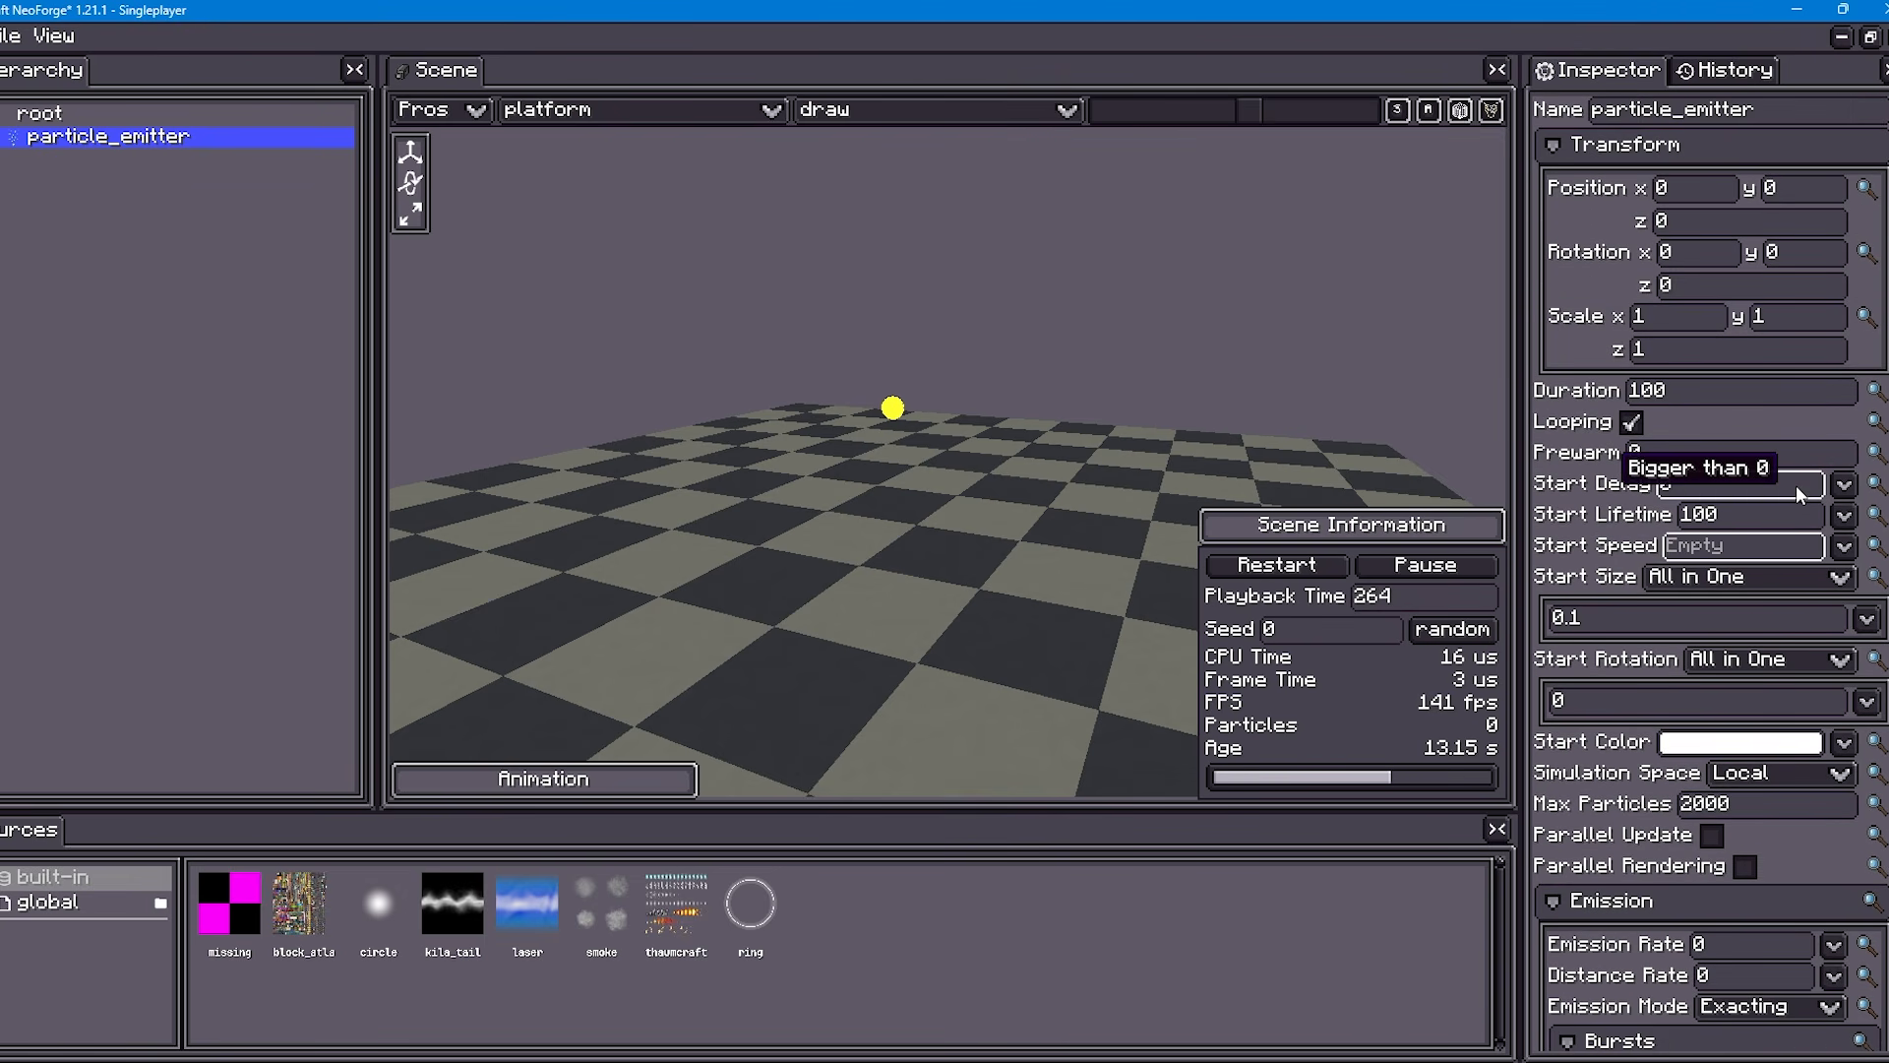
{"action": "type", "text": "2"}
{"action": "left_click", "coordinate": [1255, 566]}
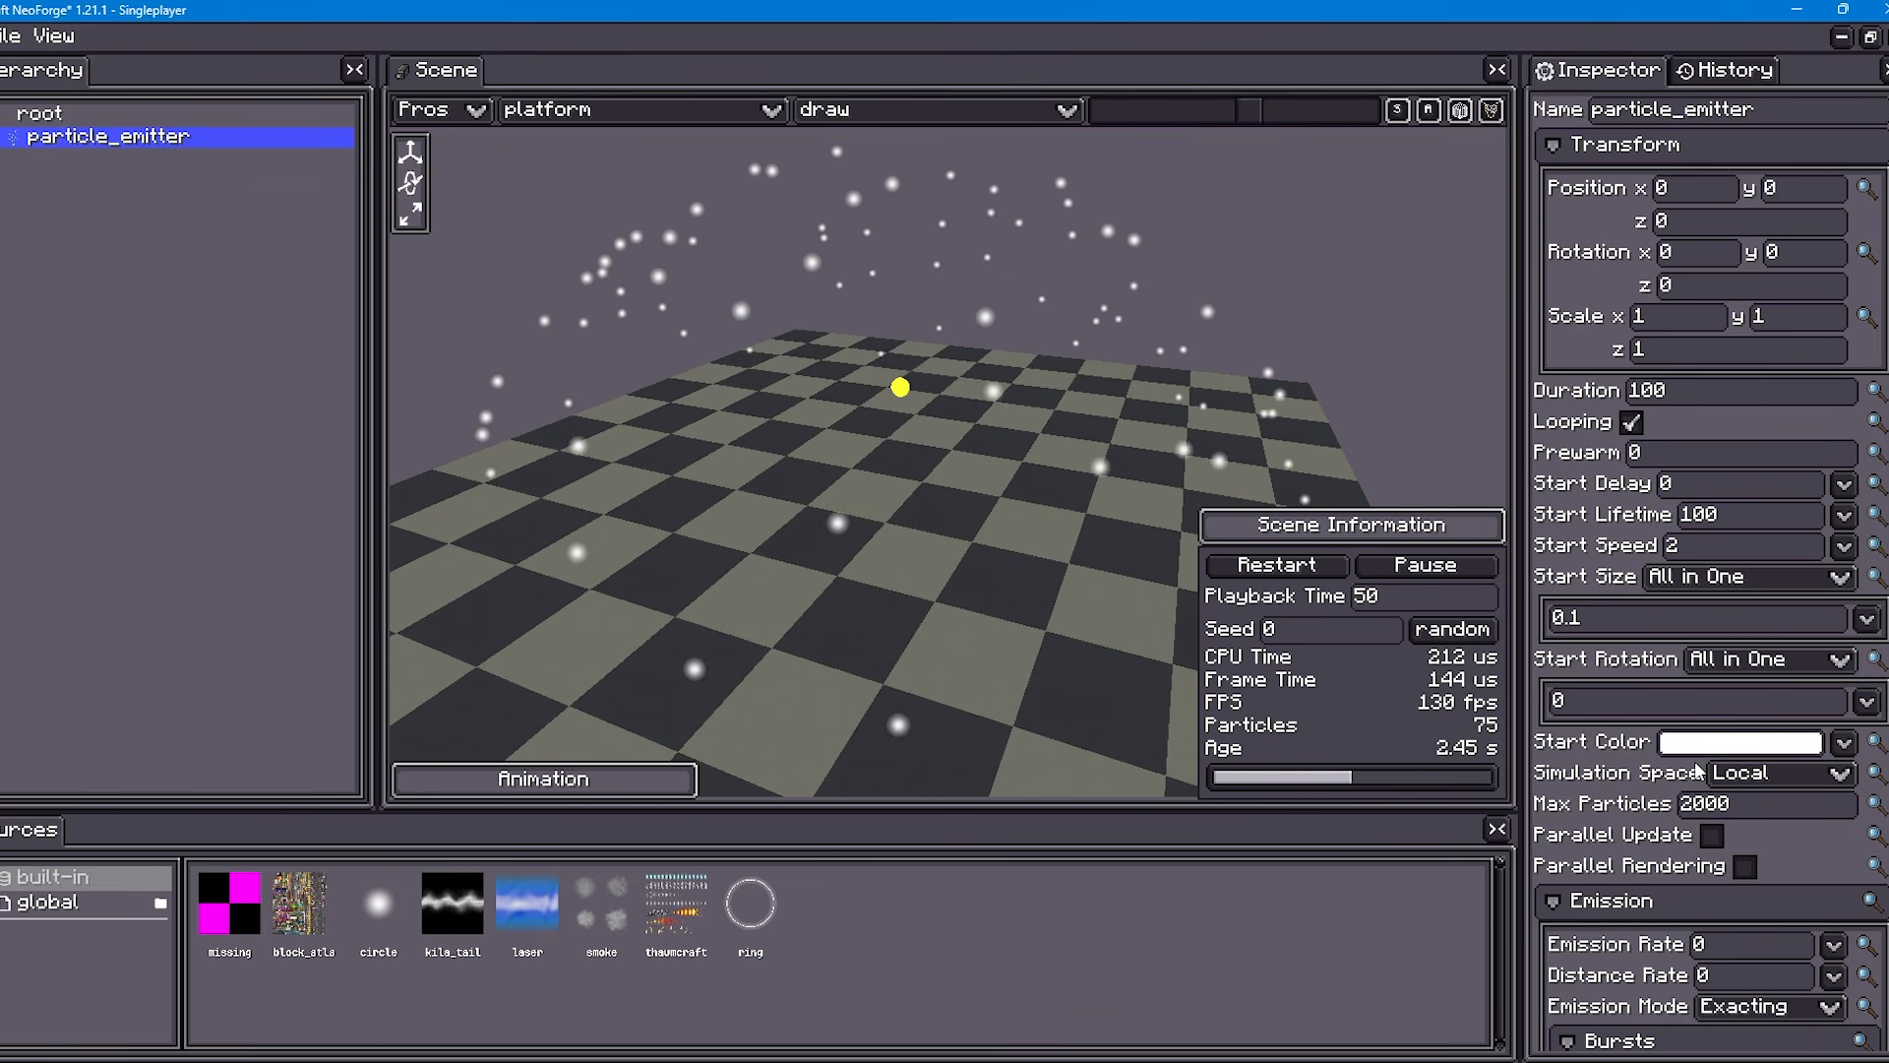
Step: Enable Trails on the particle emitter and replay the effect to check the trails
{"action": "scroll", "coordinate": [1769, 837], "scroll_direction": "down", "scroll_amount": 10}
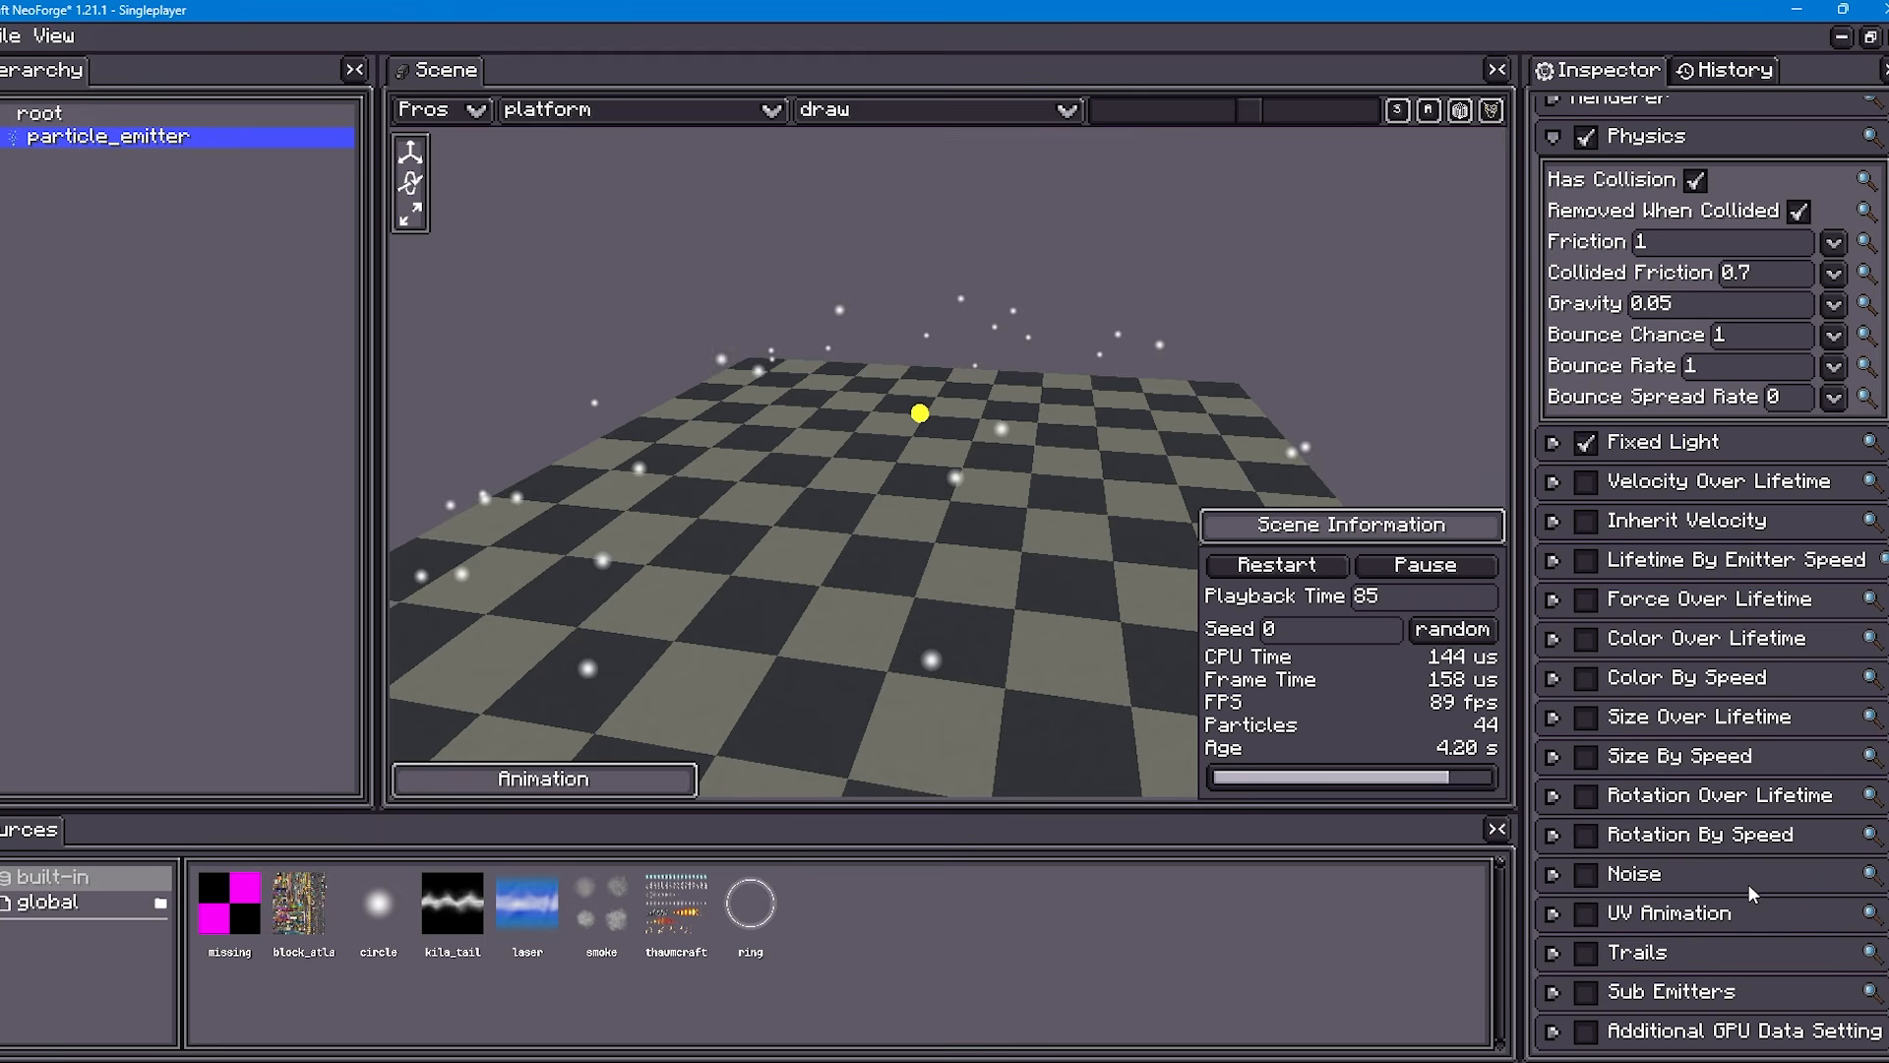
{"action": "left_click", "coordinate": [1586, 952]}
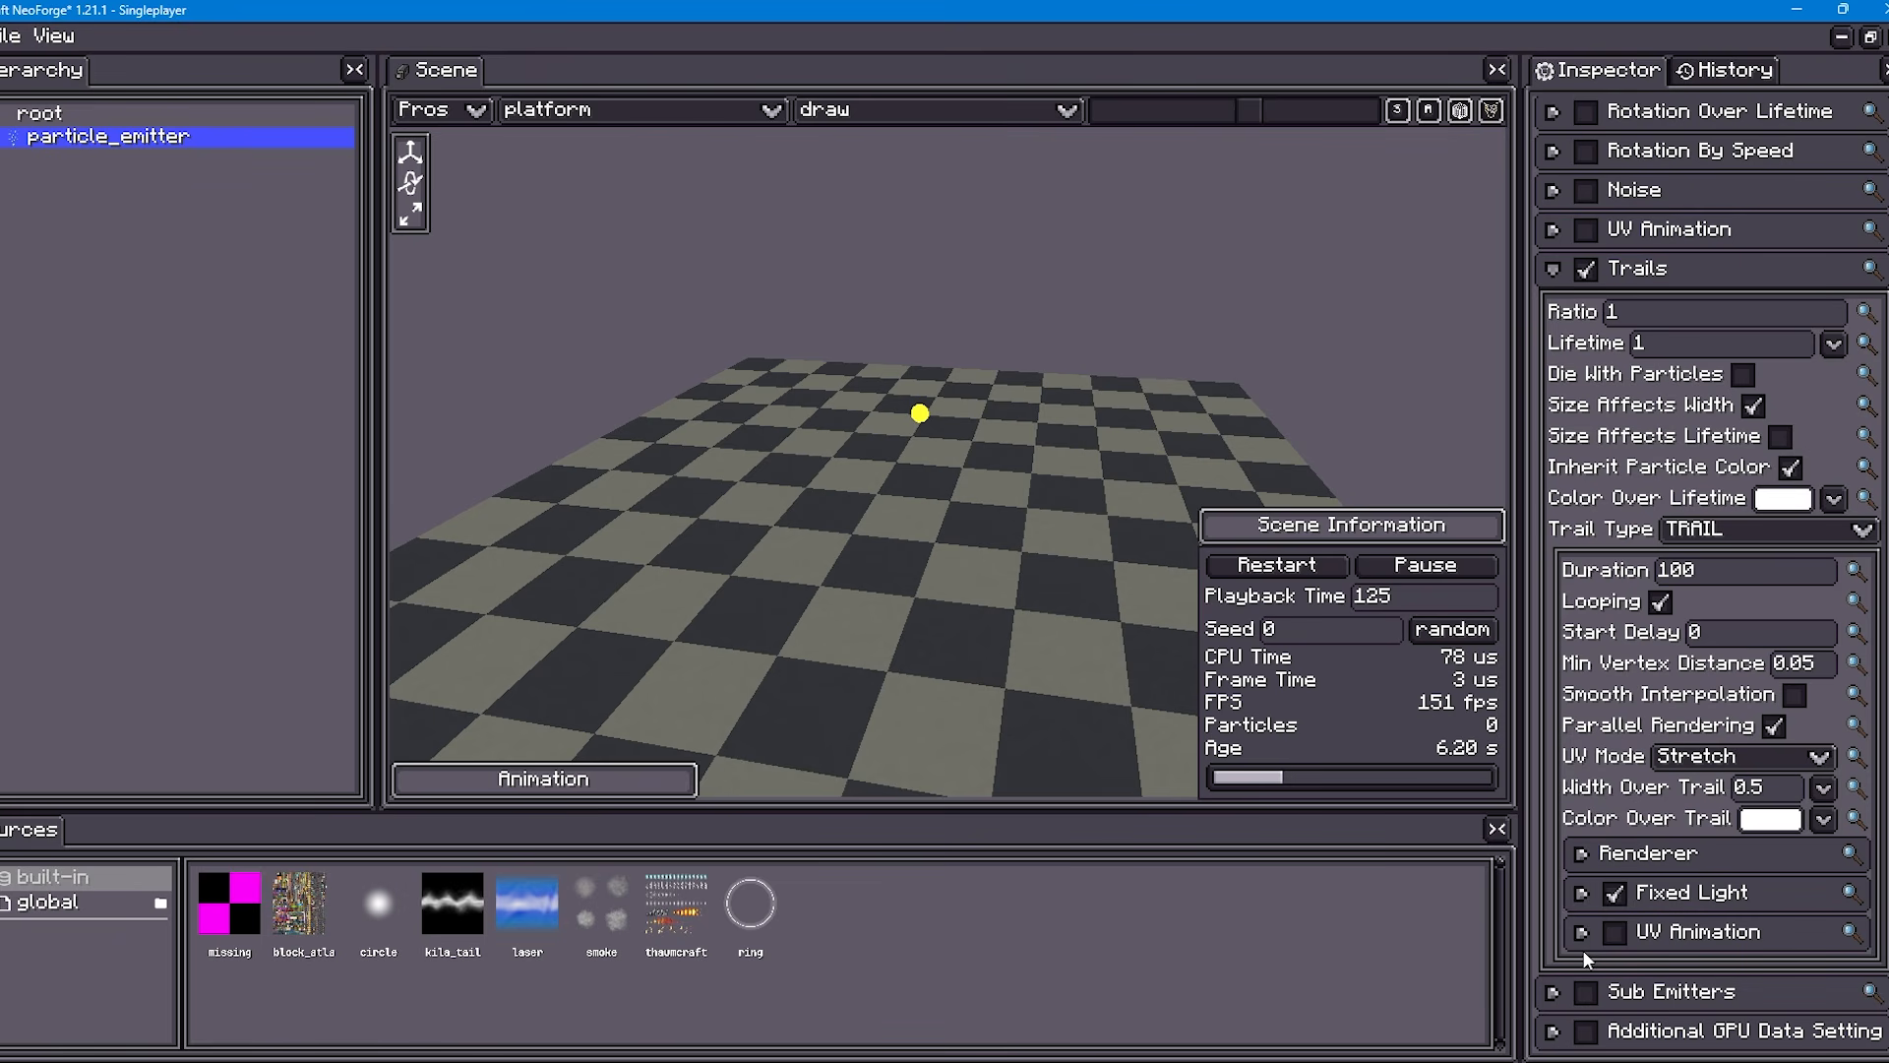
{"action": "left_click", "coordinate": [1253, 567]}
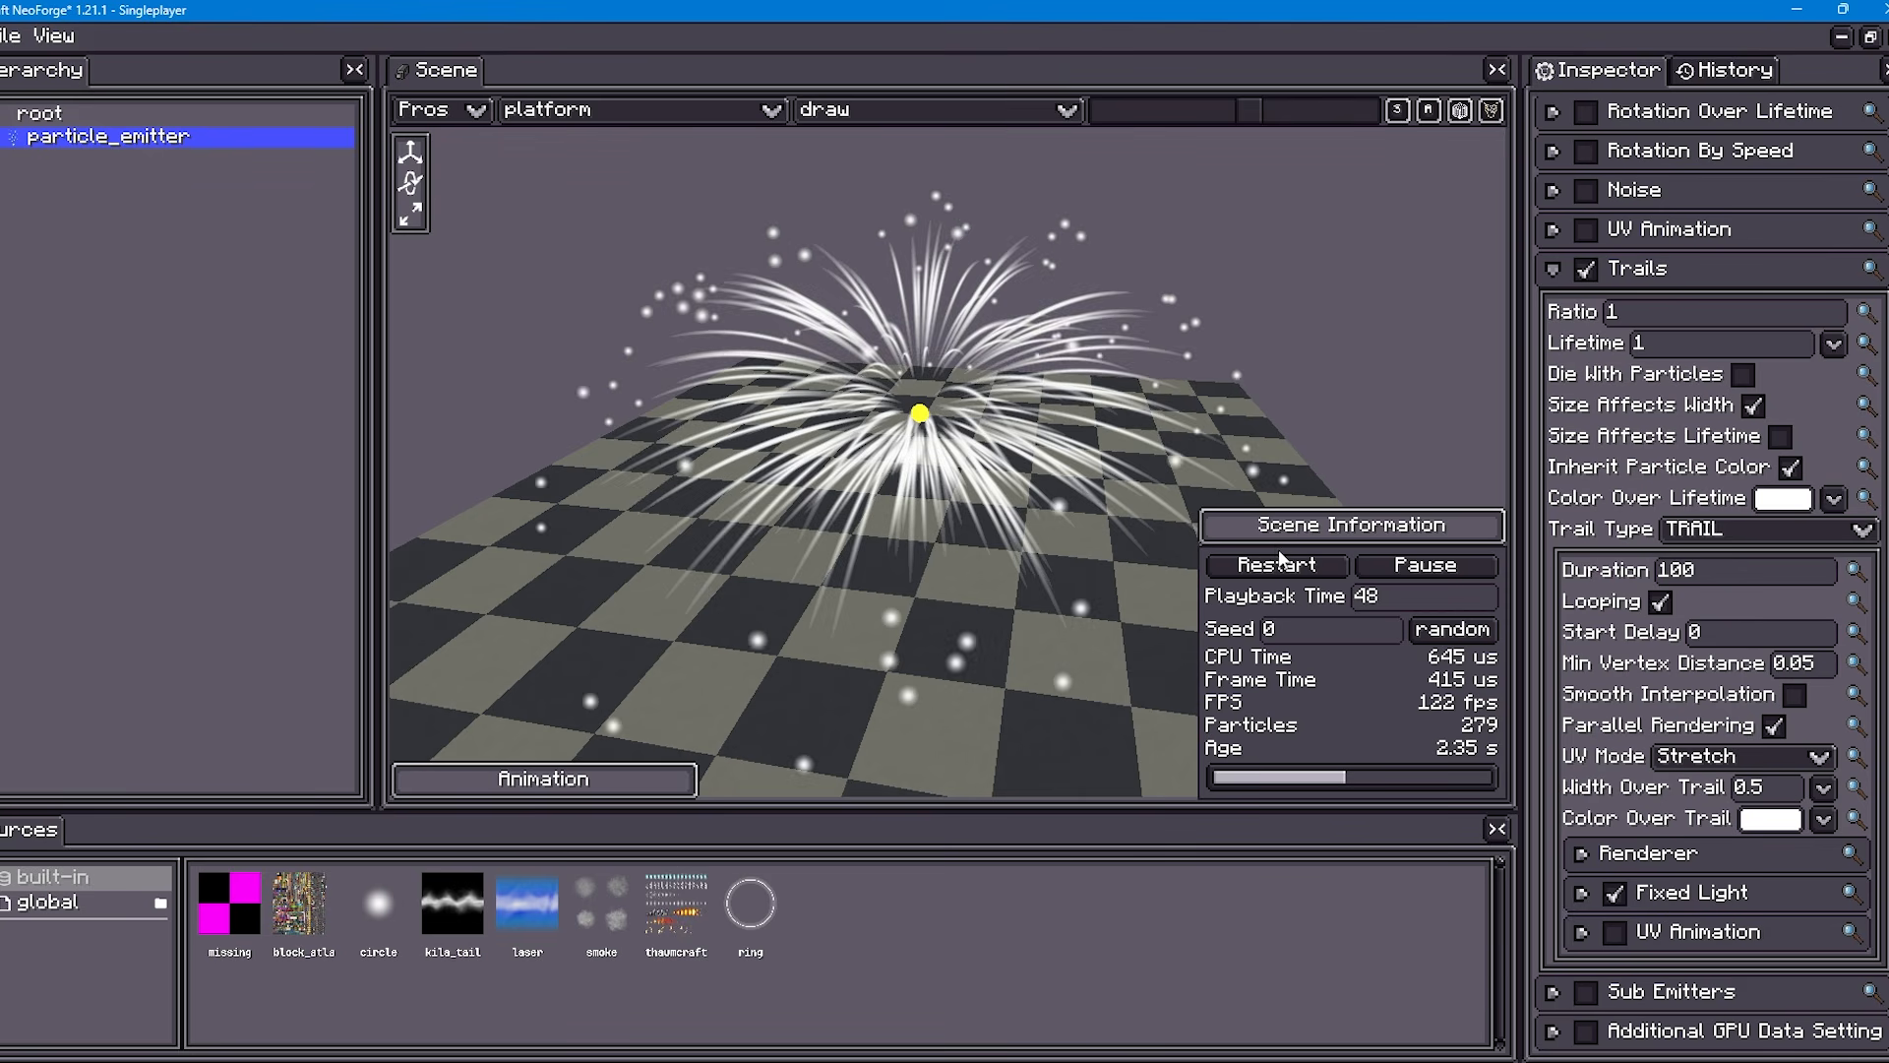
{"action": "left_click_drag", "start_coordinate": [1043, 552], "coordinate": [1035, 464]}
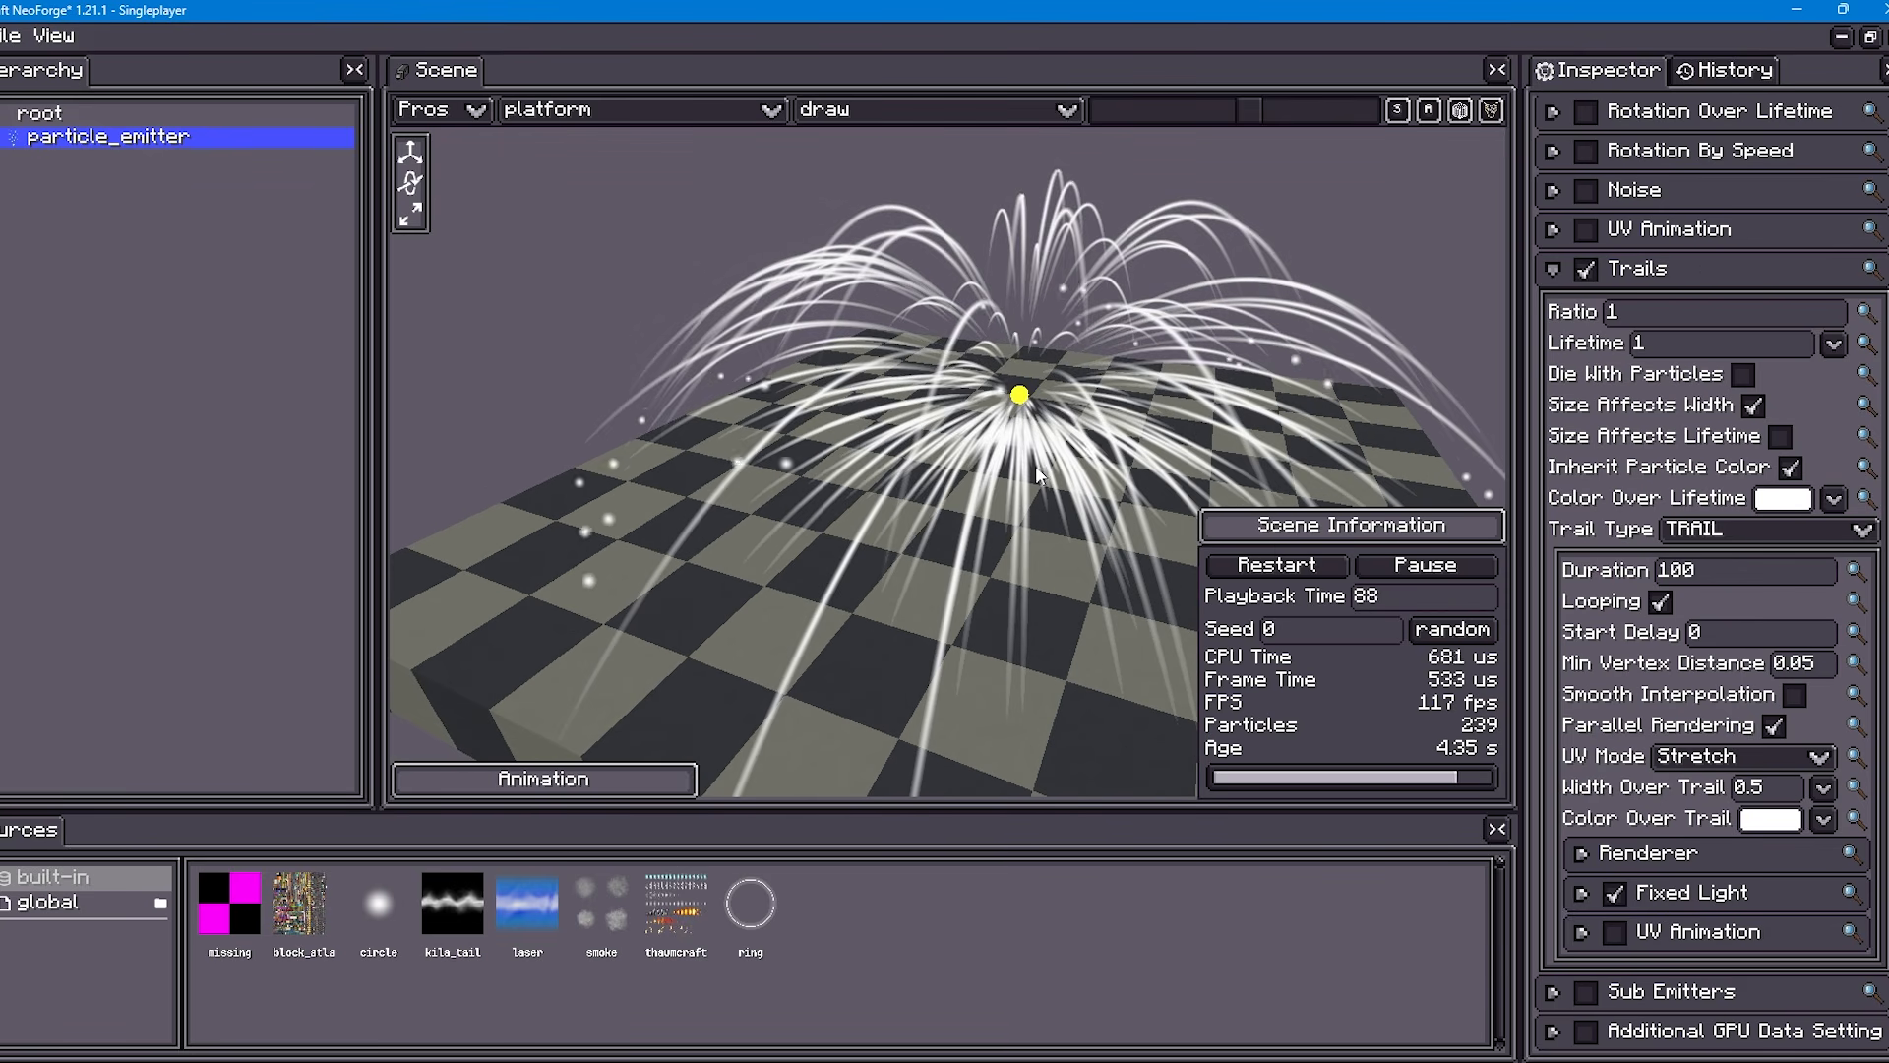
Step: Enable Noise on the particle emitter and replay the effect, inspecting the trails up close
{"action": "scroll", "coordinate": [1624, 414], "scroll_direction": "up", "scroll_amount": 2}
{"action": "scroll", "coordinate": [1629, 375], "scroll_direction": "up", "scroll_amount": 2}
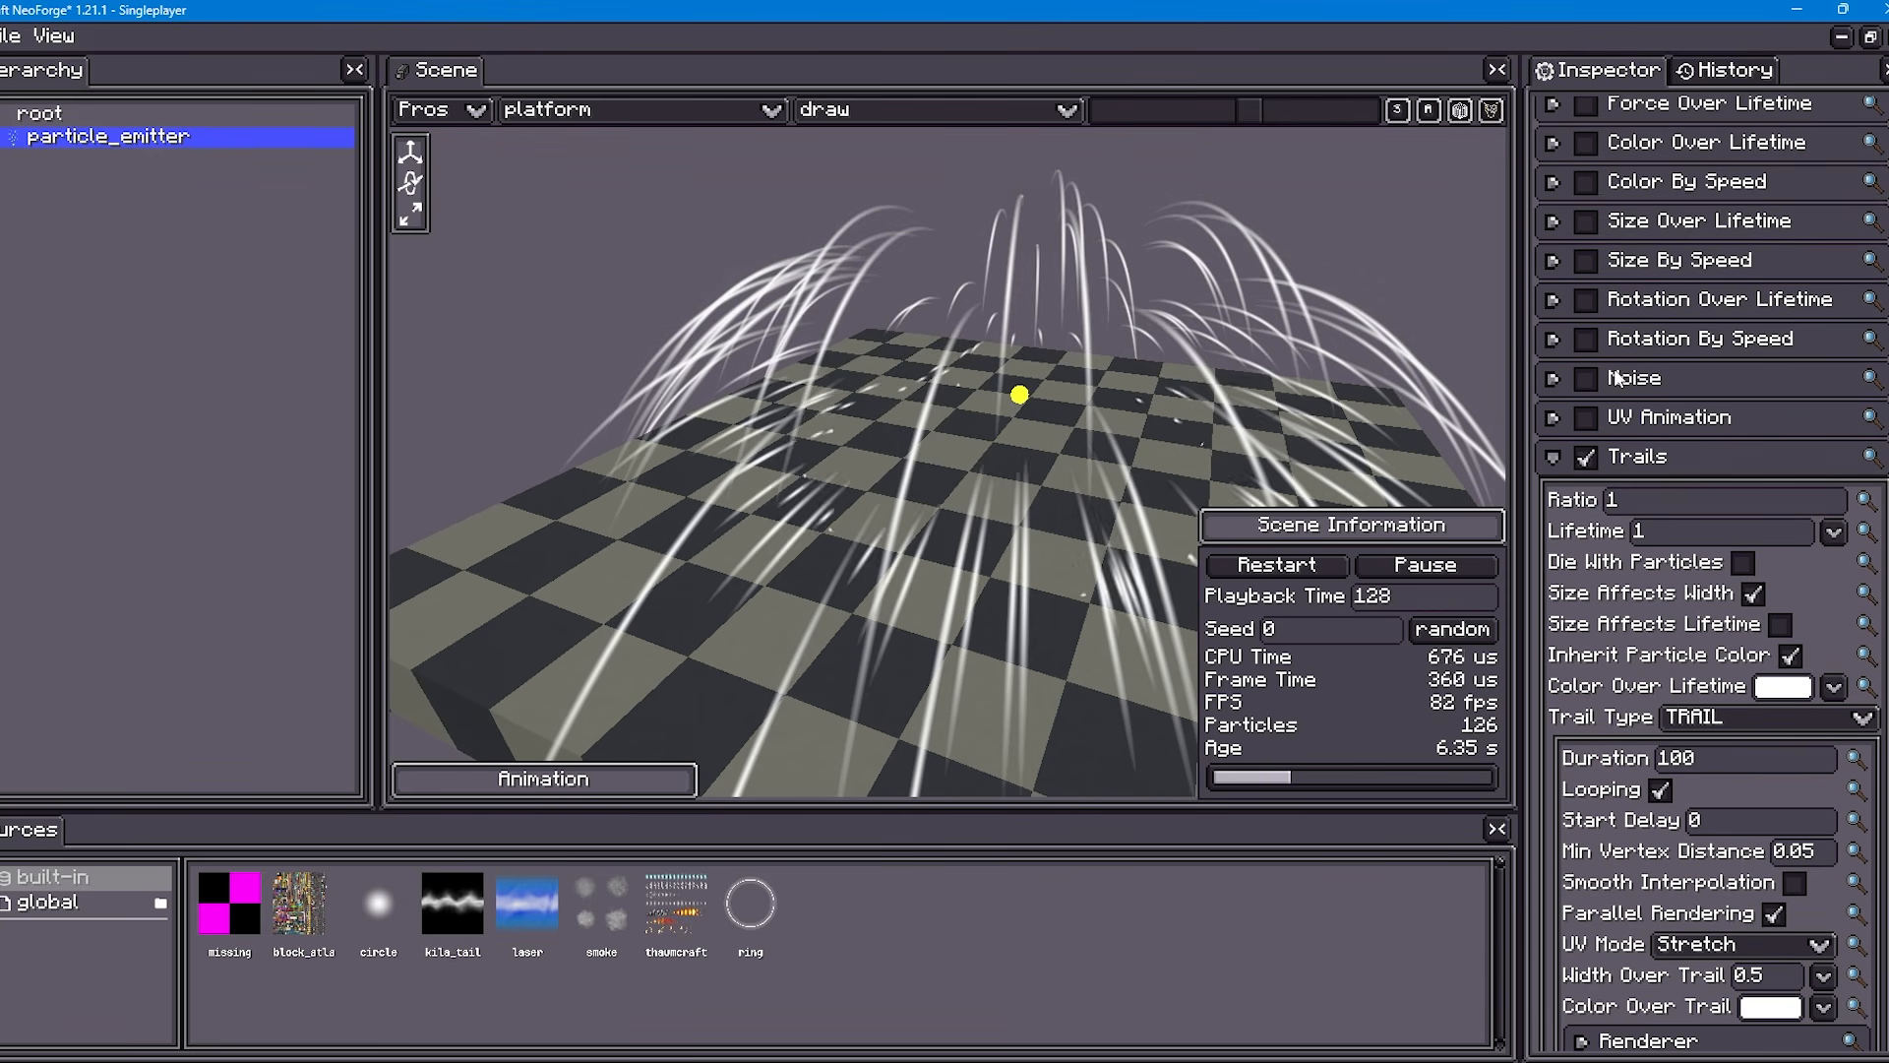
{"action": "left_click", "coordinate": [1587, 381]}
{"action": "scroll", "coordinate": [1729, 346], "scroll_direction": "down", "scroll_amount": 6}
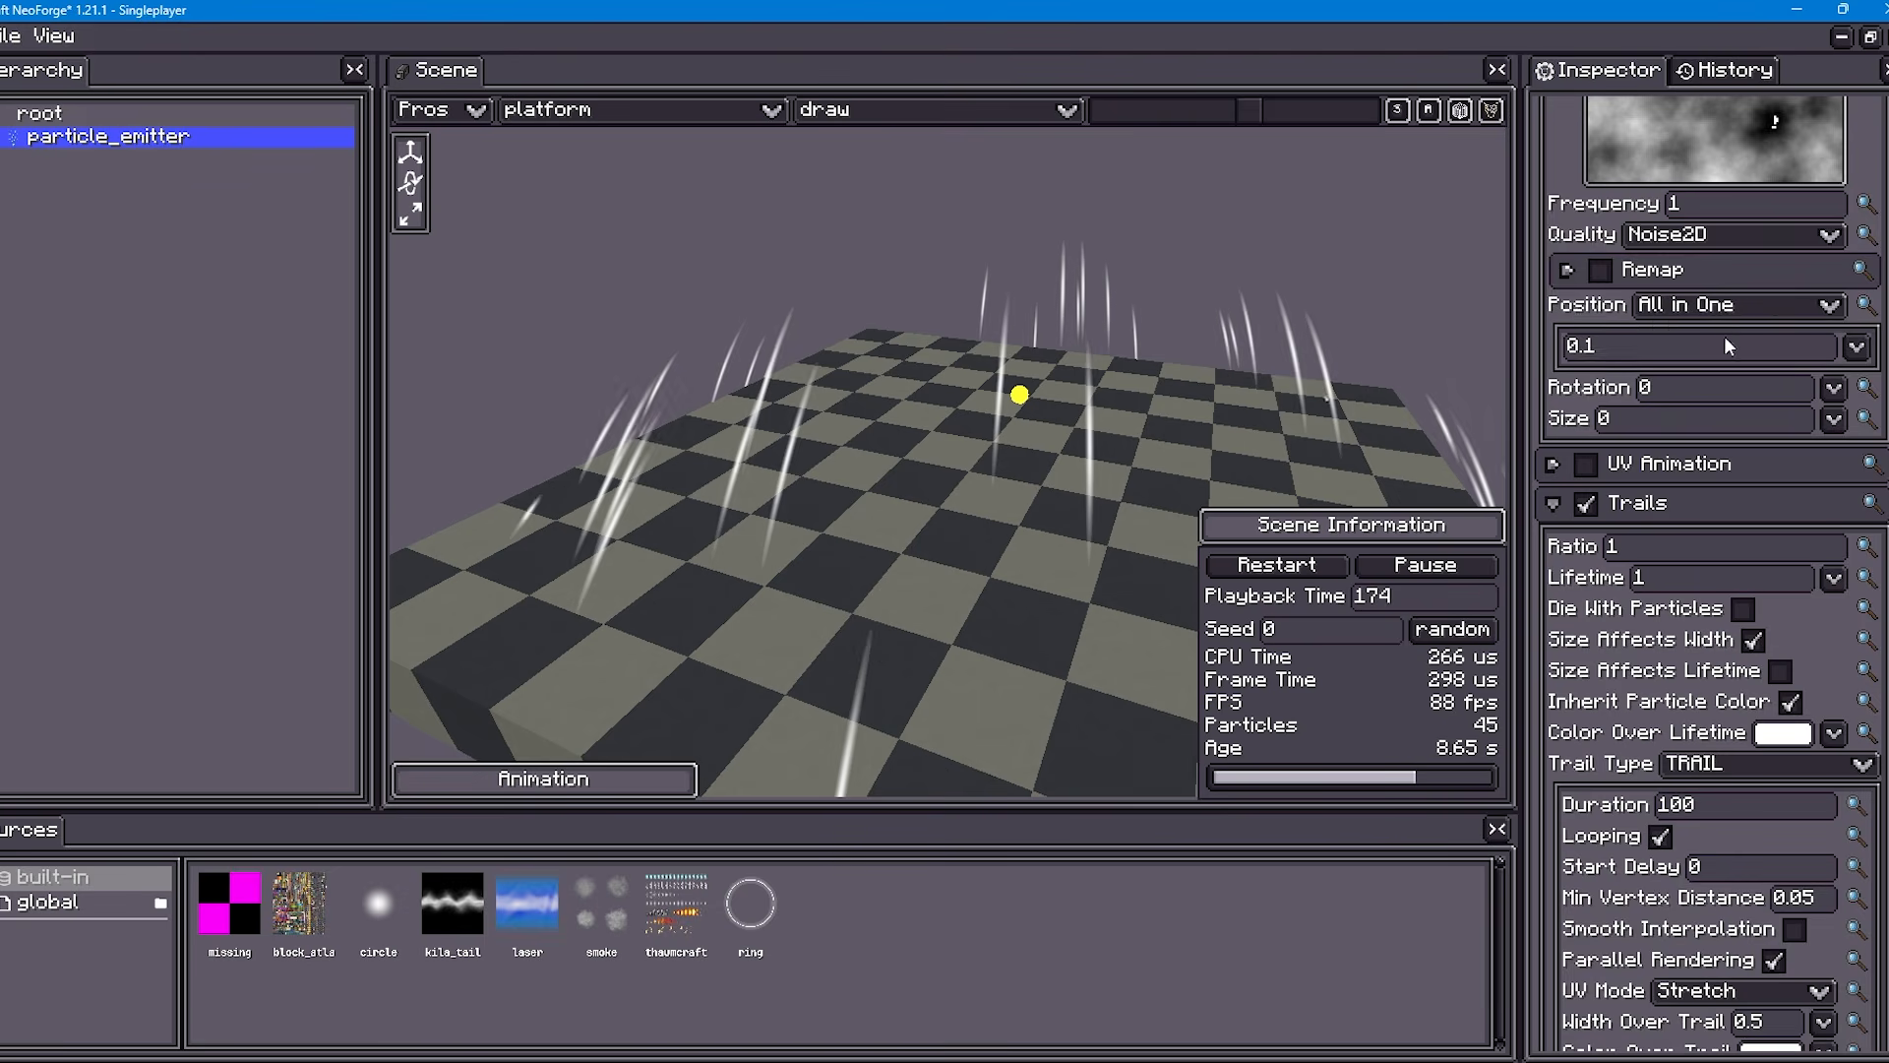
{"action": "scroll", "coordinate": [1724, 340], "scroll_direction": "up", "scroll_amount": 2}
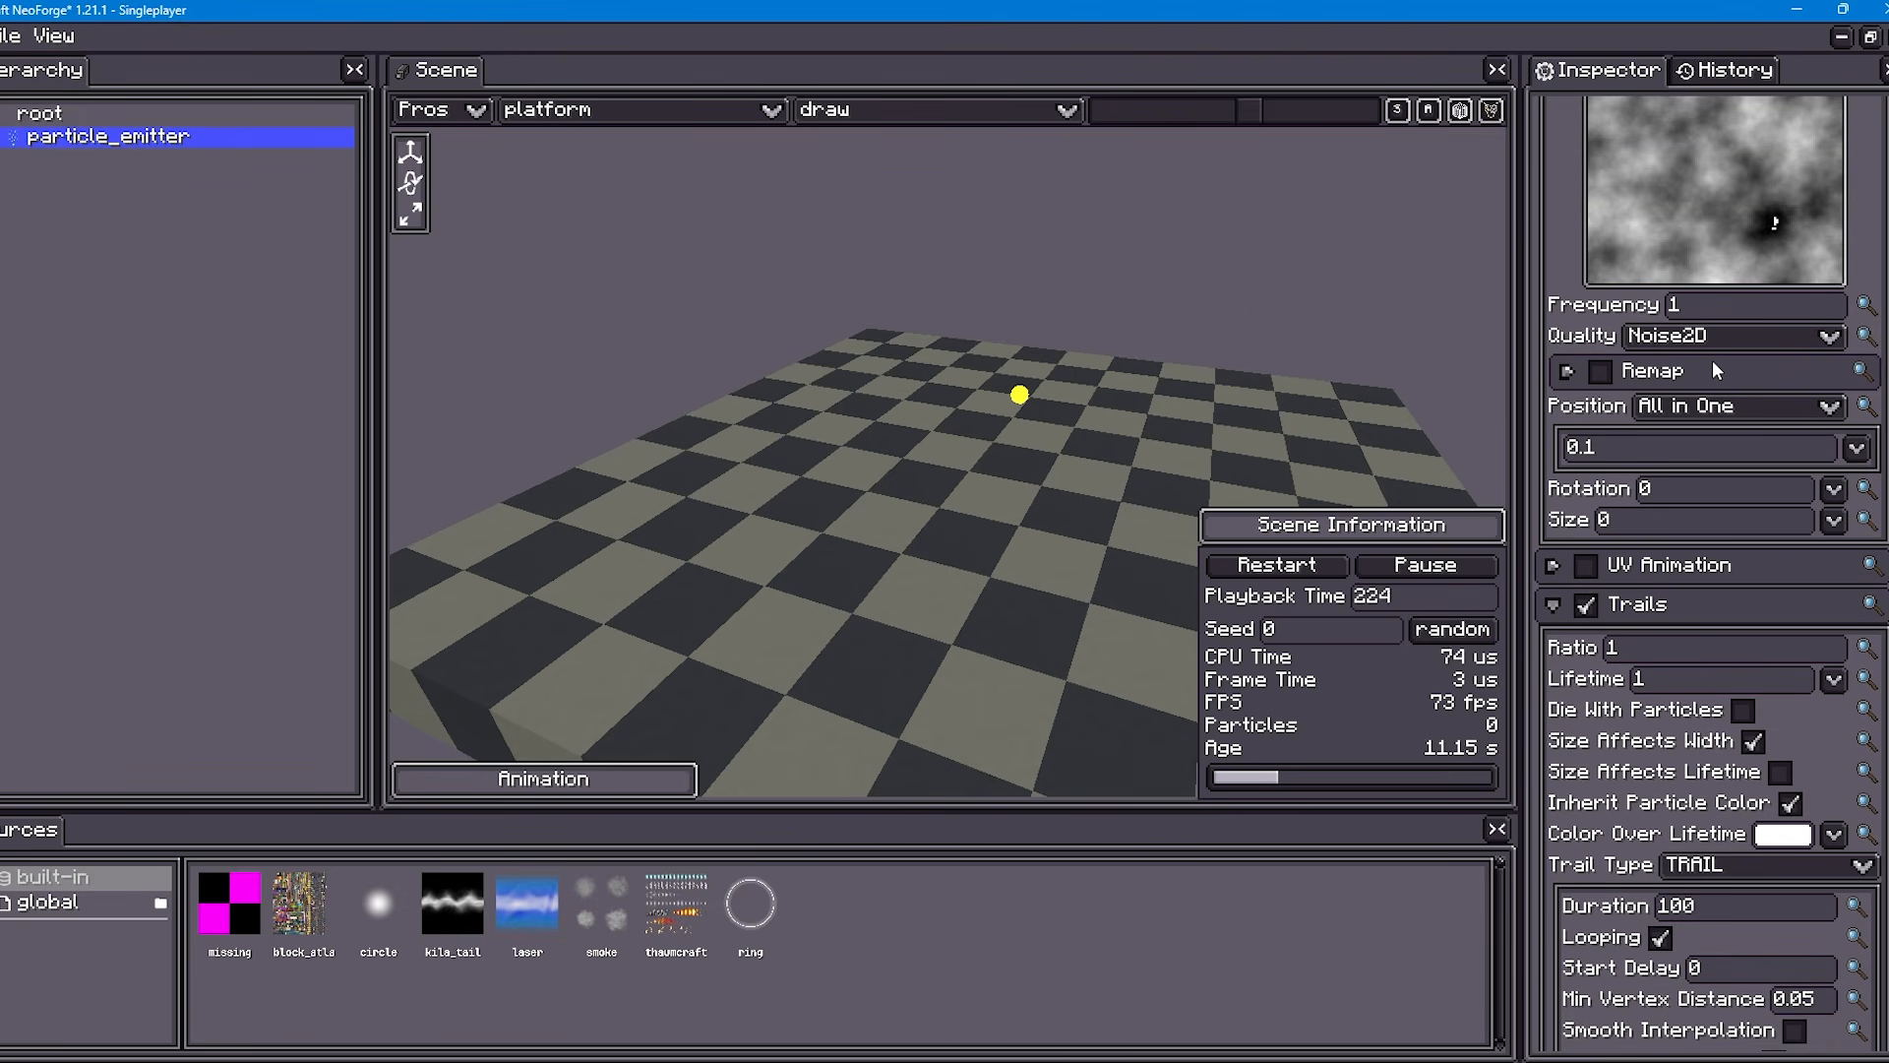
{"action": "left_click", "coordinate": [1269, 569]}
{"action": "left_click_drag", "start_coordinate": [994, 465], "coordinate": [967, 436]}
{"action": "scroll", "coordinate": [1049, 399], "scroll_direction": "up", "scroll_amount": 2}
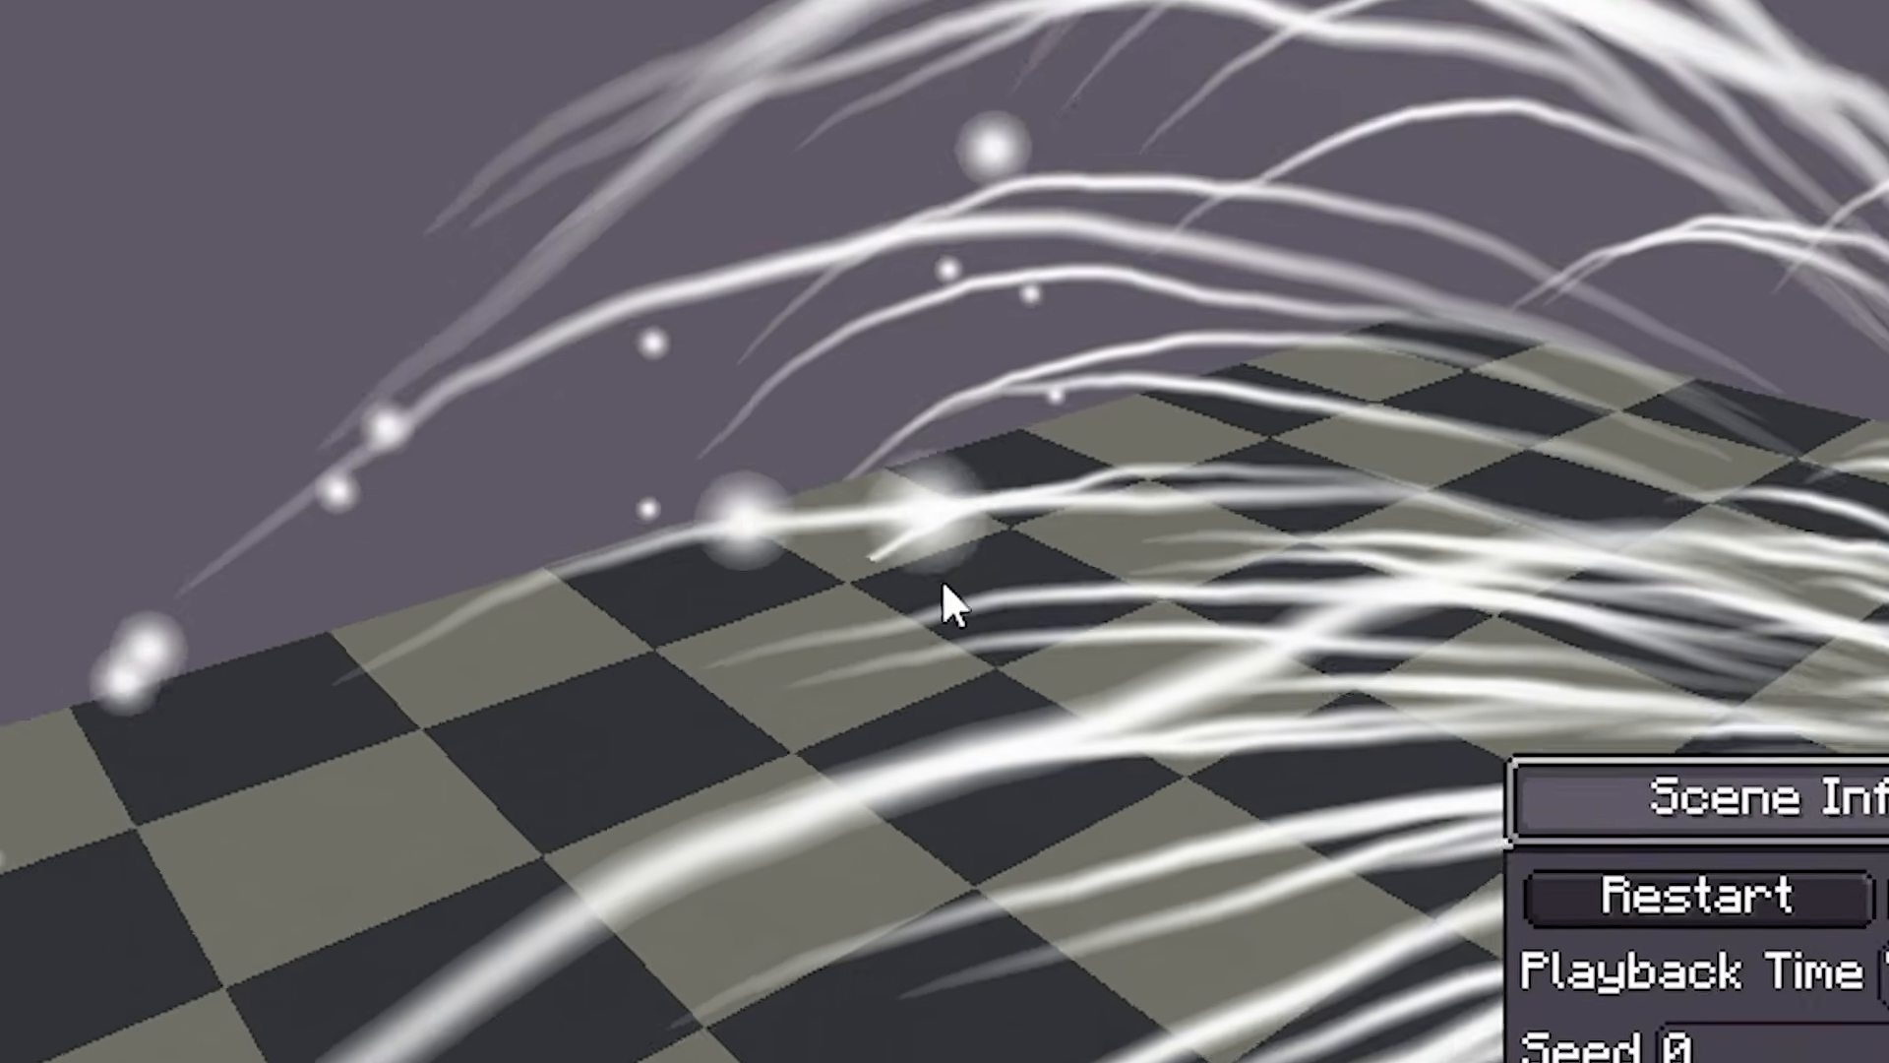
{"action": "left_click_drag", "start_coordinate": [942, 578], "coordinate": [1082, 635]}
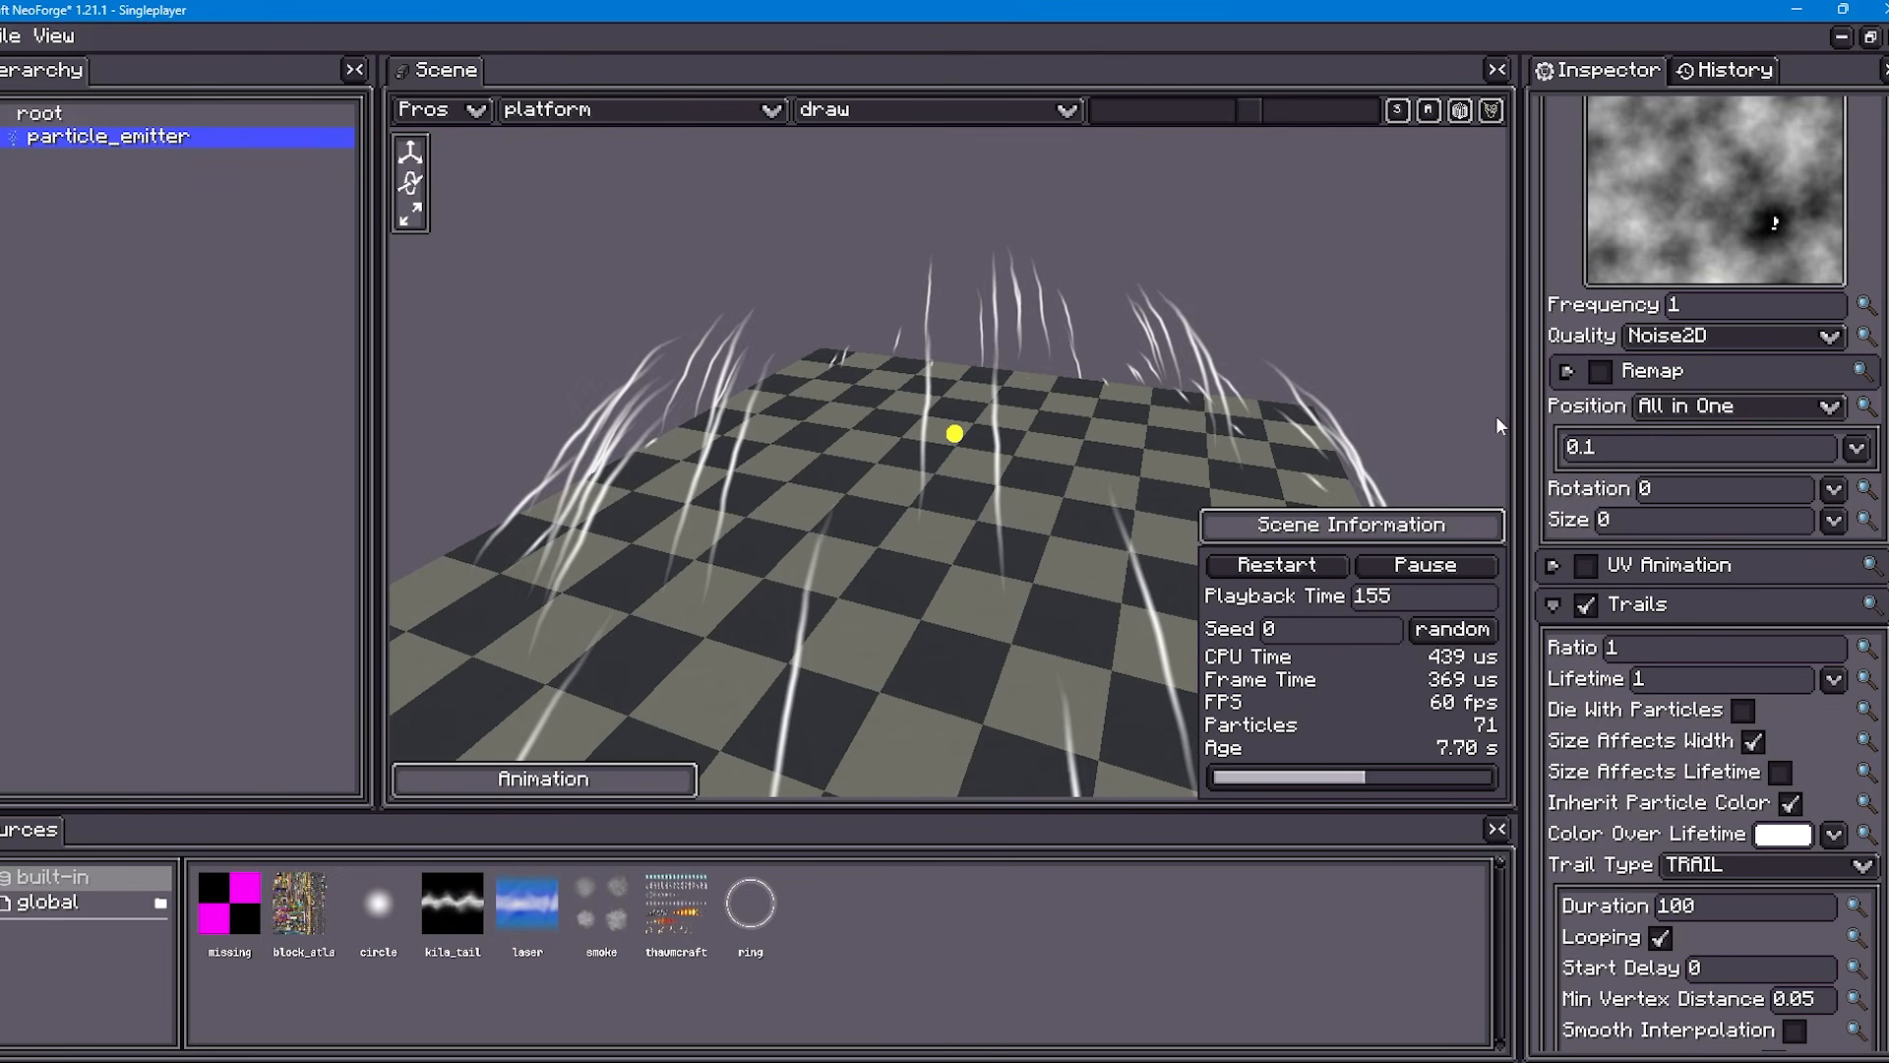
Step: Set the noise frequency of the particle emitter to 10
{"action": "scroll", "coordinate": [1679, 506], "scroll_direction": "up", "scroll_amount": 3}
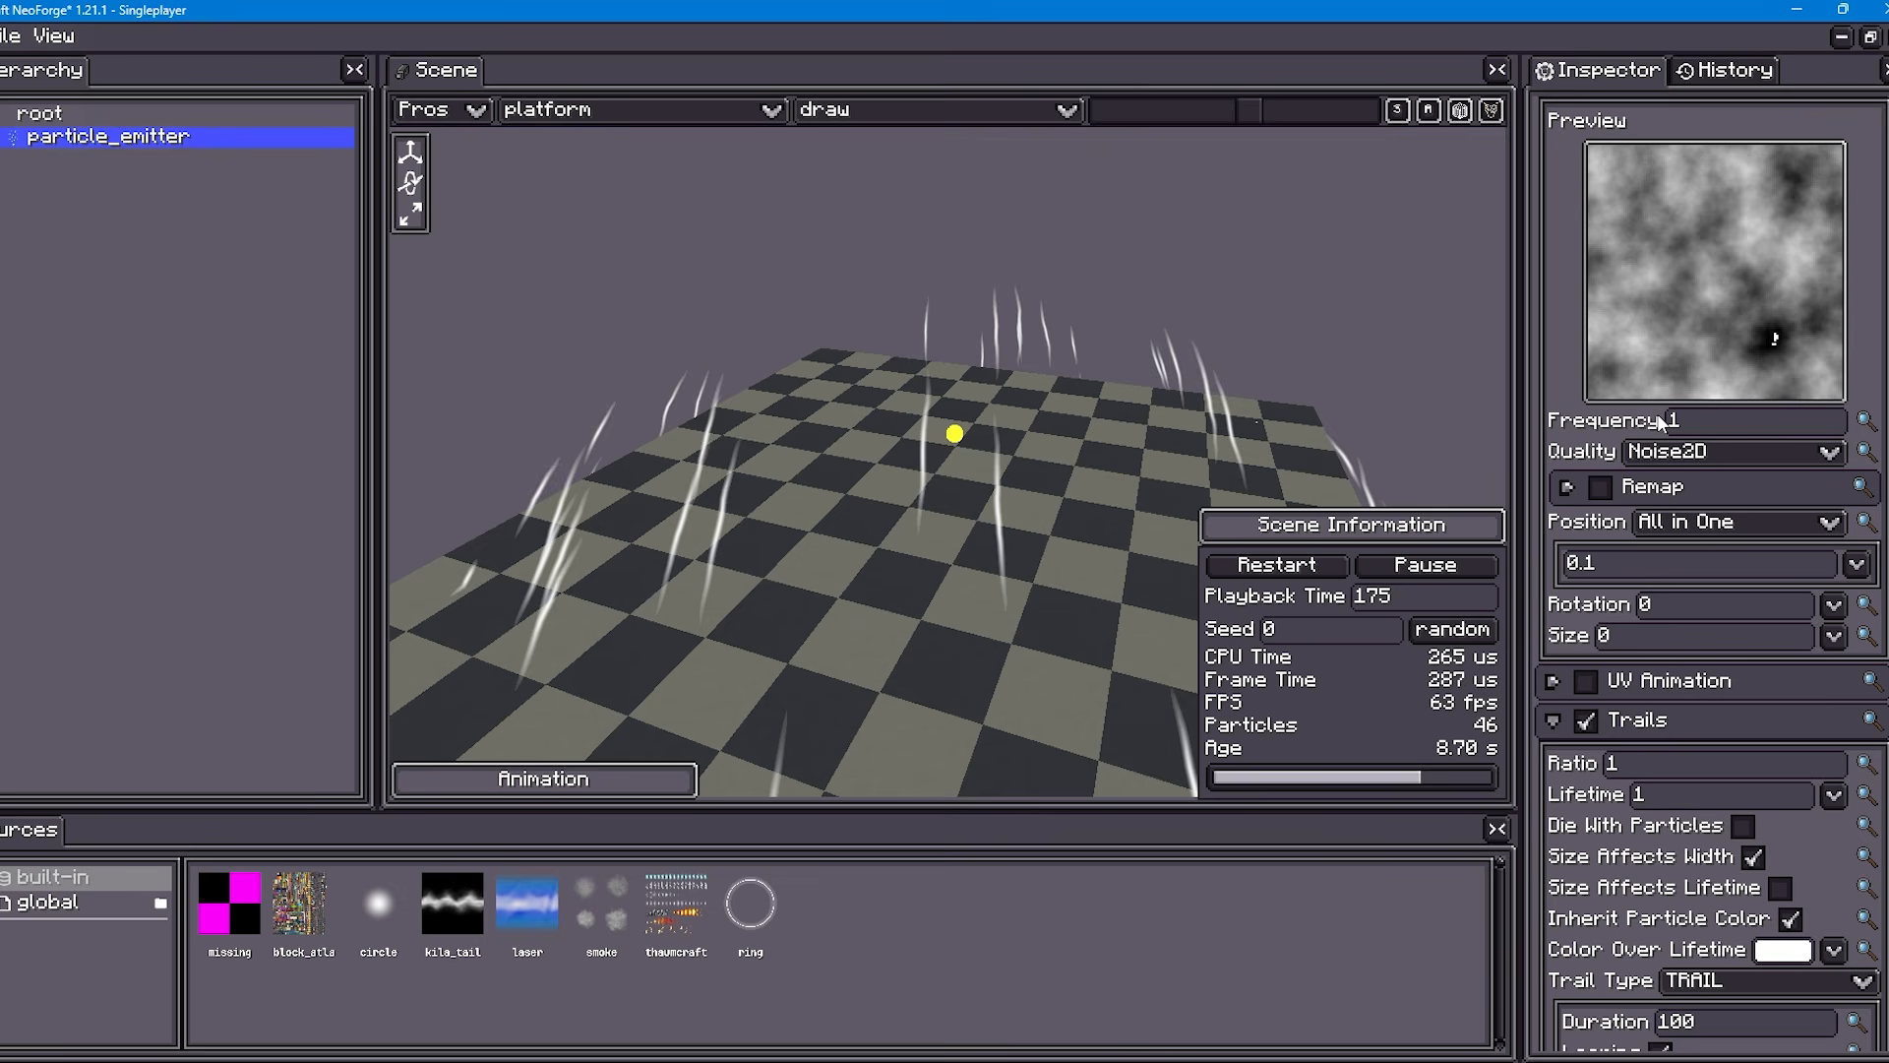
{"action": "left_click_drag", "start_coordinate": [1686, 425], "coordinate": [1727, 430]}
{"action": "scroll", "coordinate": [1728, 430], "scroll_direction": "up", "scroll_amount": 15}
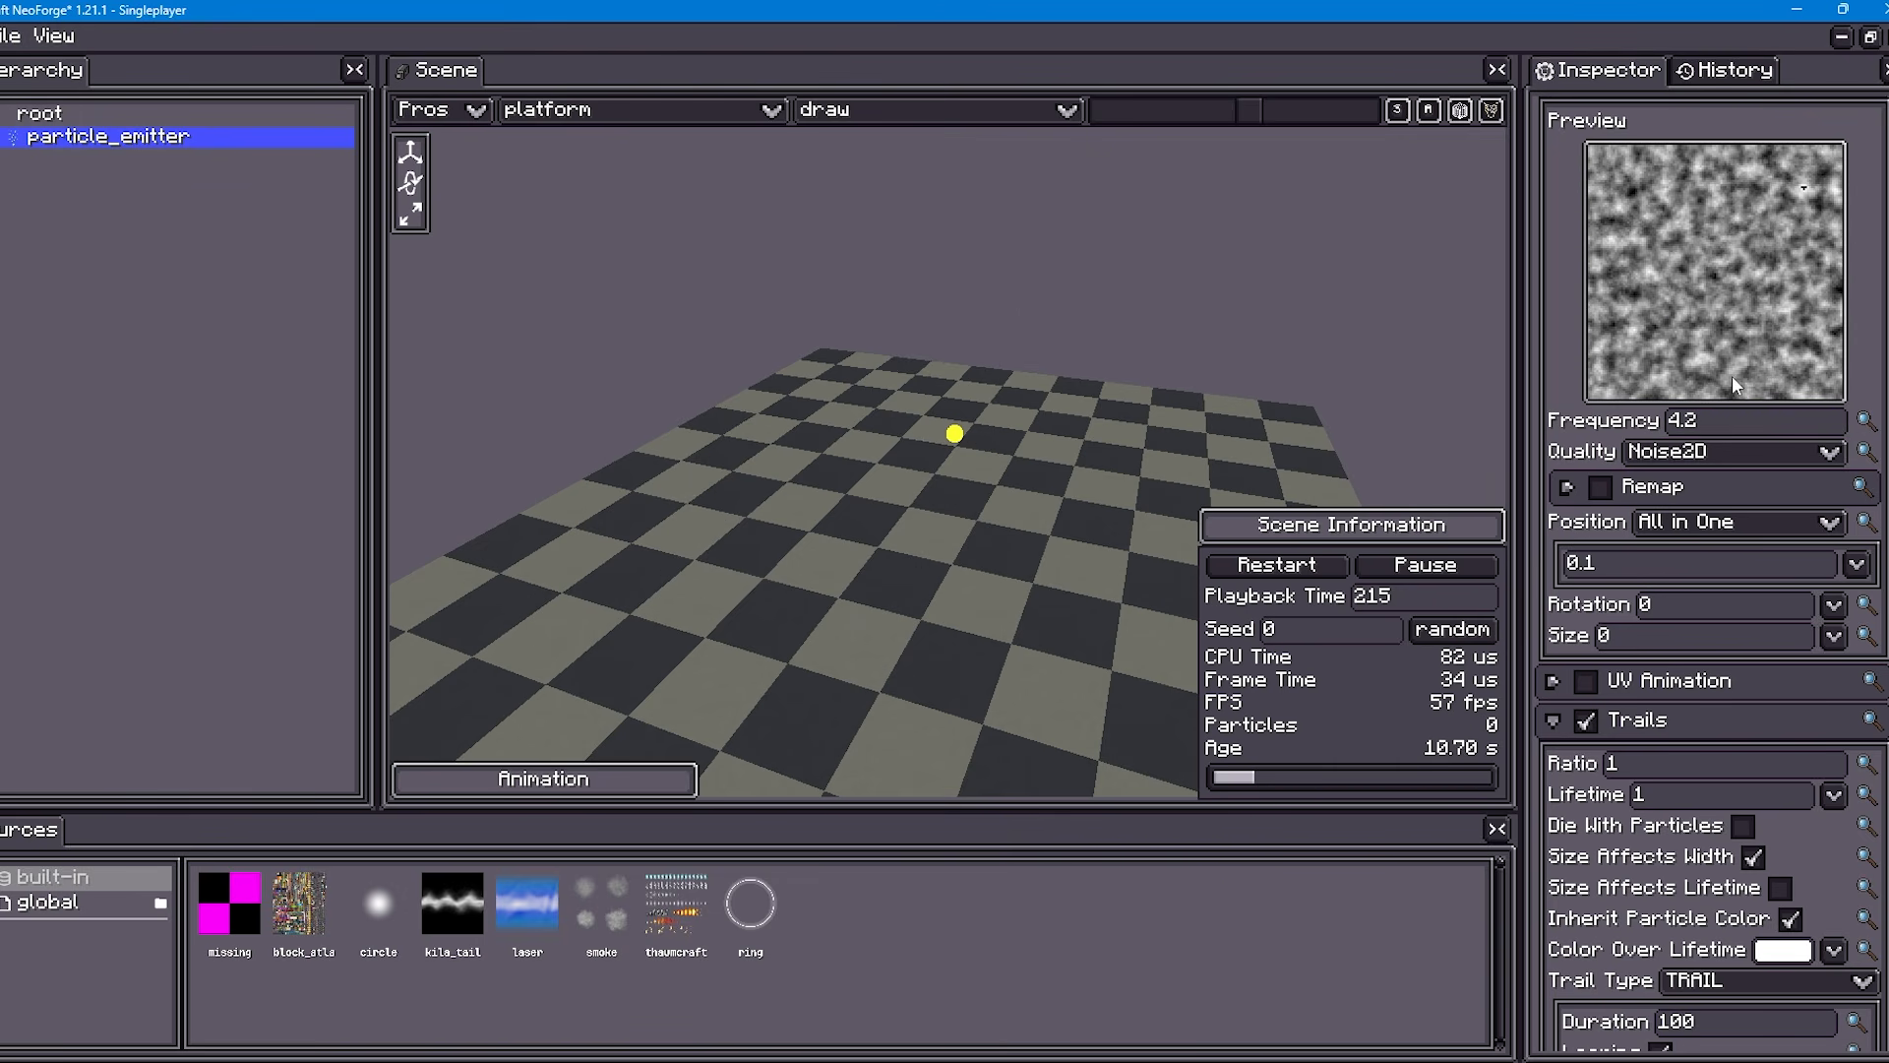
{"action": "double_click", "coordinate": [1751, 414]}
{"action": "type", "text": "10"}
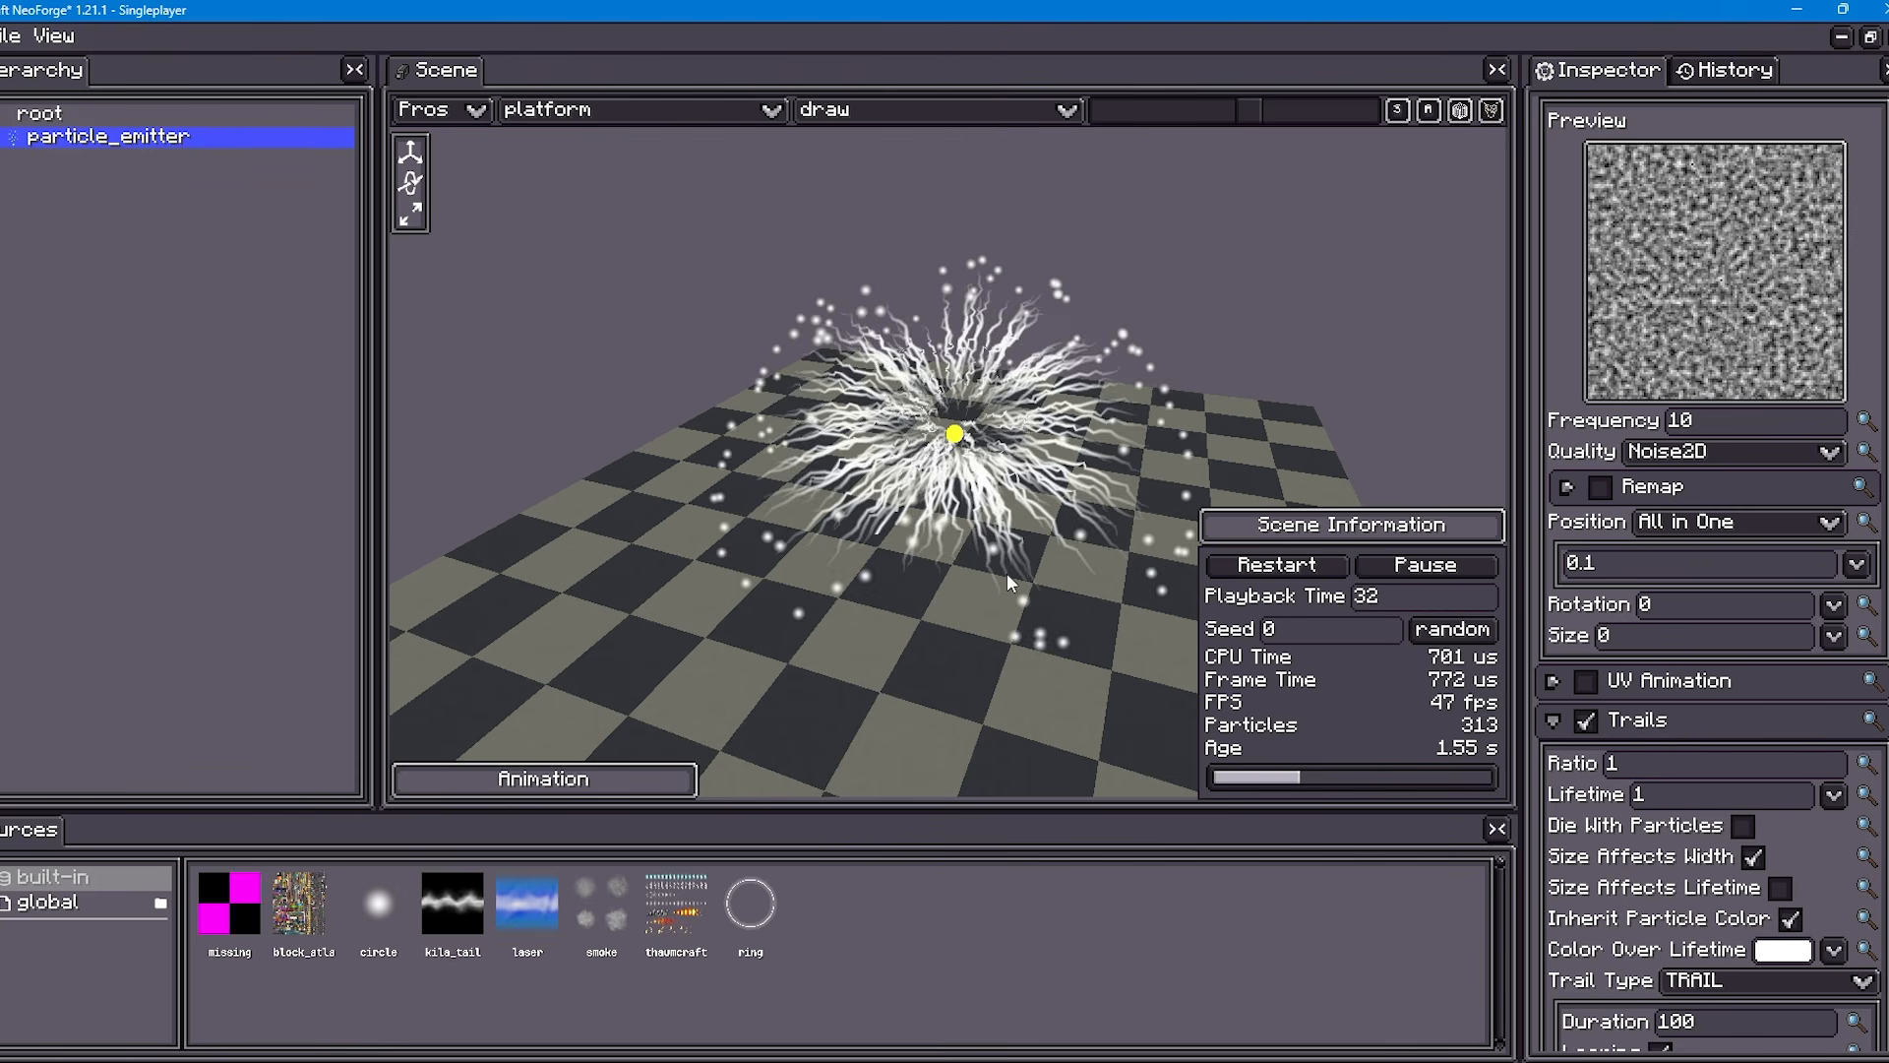
Step: Switch the noise quality of the particle emitter to Noise3D and inspect the replayed trails from another angle
{"action": "left_click_drag", "start_coordinate": [959, 537], "coordinate": [1151, 630]}
{"action": "scroll", "coordinate": [942, 590], "scroll_direction": "up", "scroll_amount": 2}
{"action": "scroll", "coordinate": [1712, 590], "scroll_direction": "down", "scroll_amount": 3}
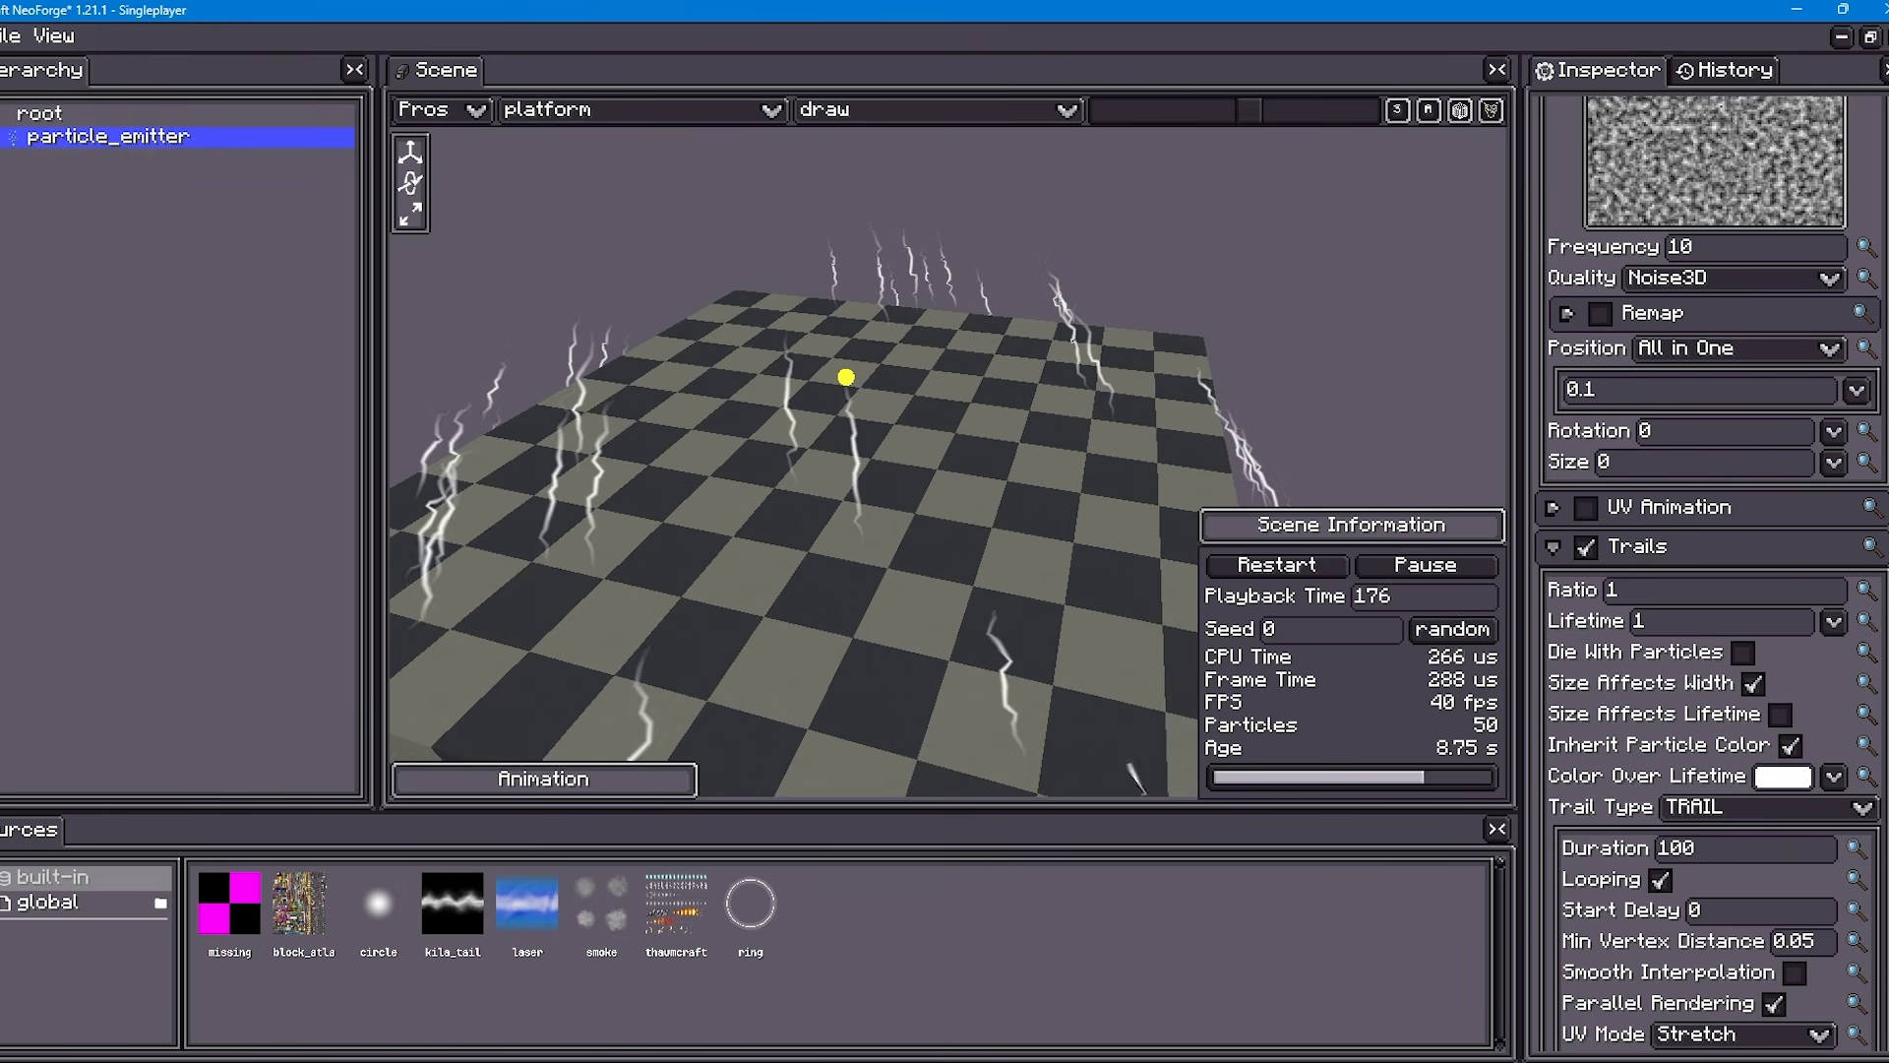
Step: Enable Color Over Lifetime on the particle emitter and set the gradient's start colour to a saturated orange-red
{"action": "scroll", "coordinate": [1712, 590], "scroll_direction": "down", "scroll_amount": 3}
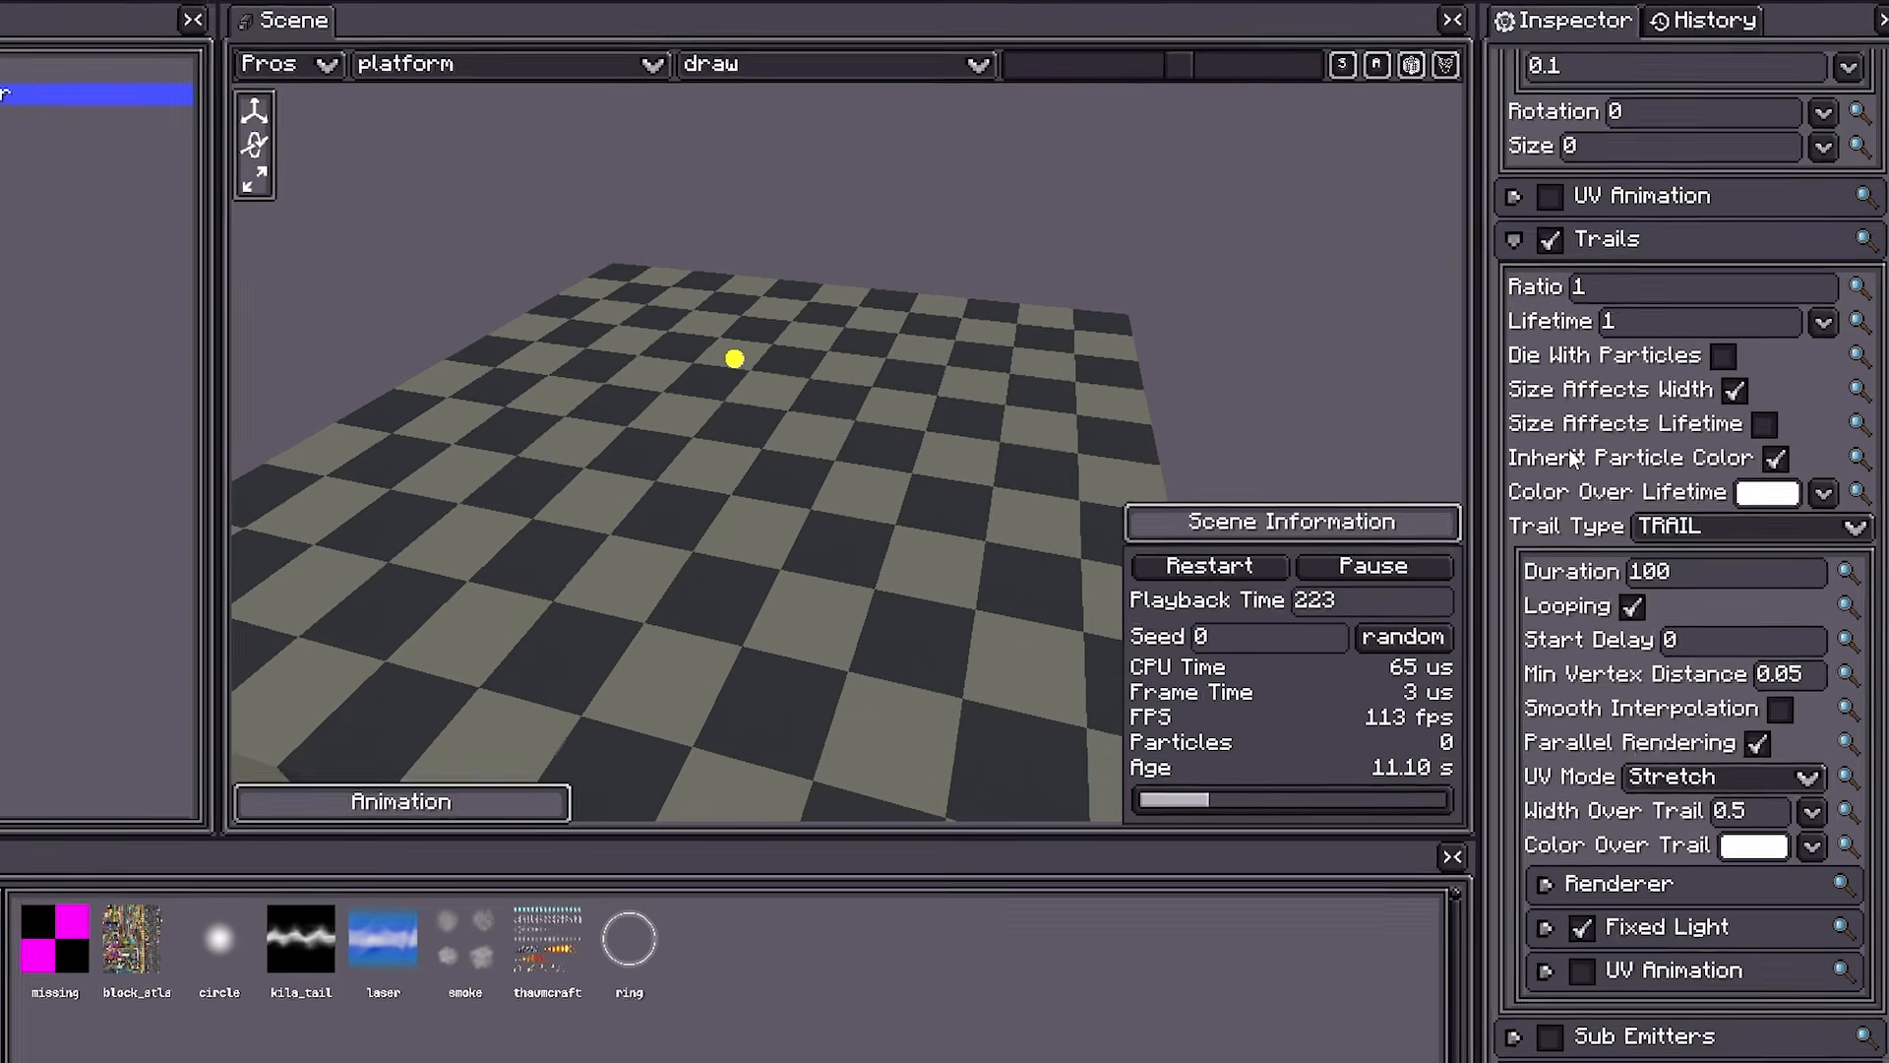
{"action": "scroll", "coordinate": [1413, 445], "scroll_direction": "up", "scroll_amount": 10}
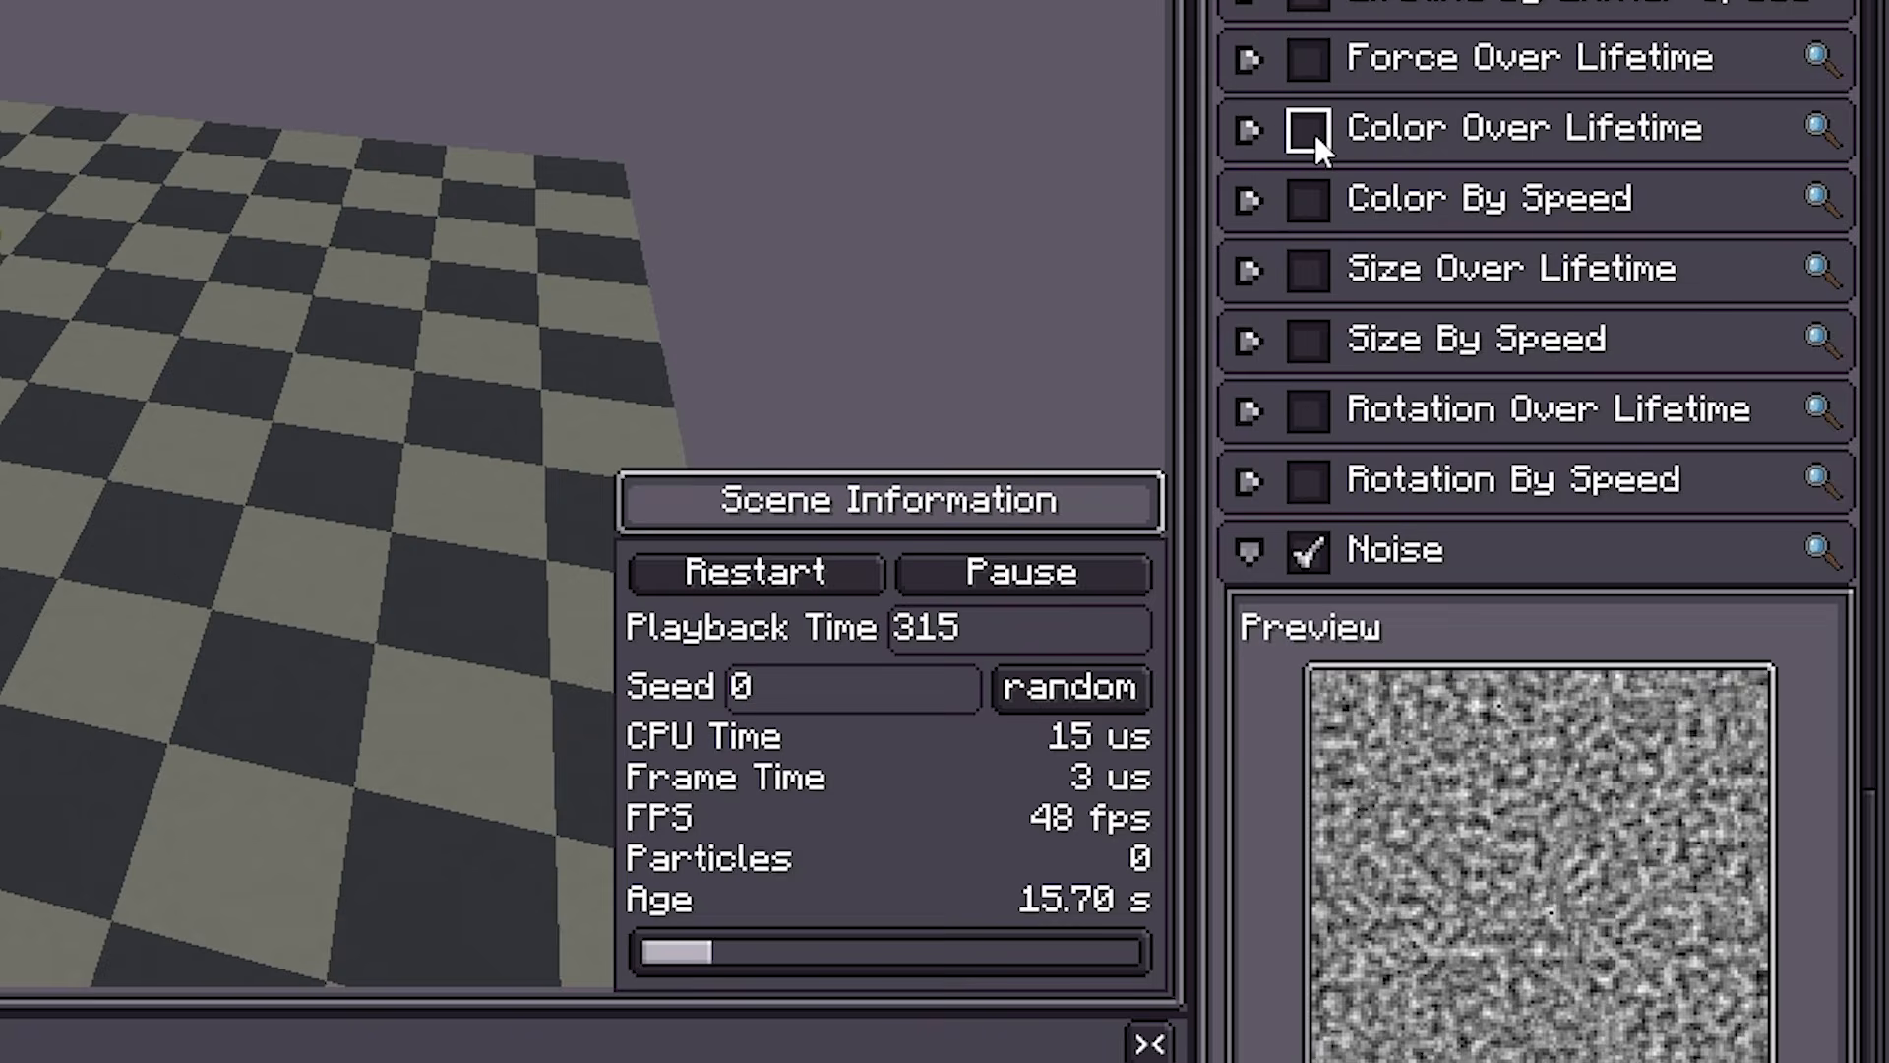
{"action": "left_click", "coordinate": [1314, 136]}
{"action": "left_click", "coordinate": [1485, 132]}
{"action": "left_click", "coordinate": [1376, 183]}
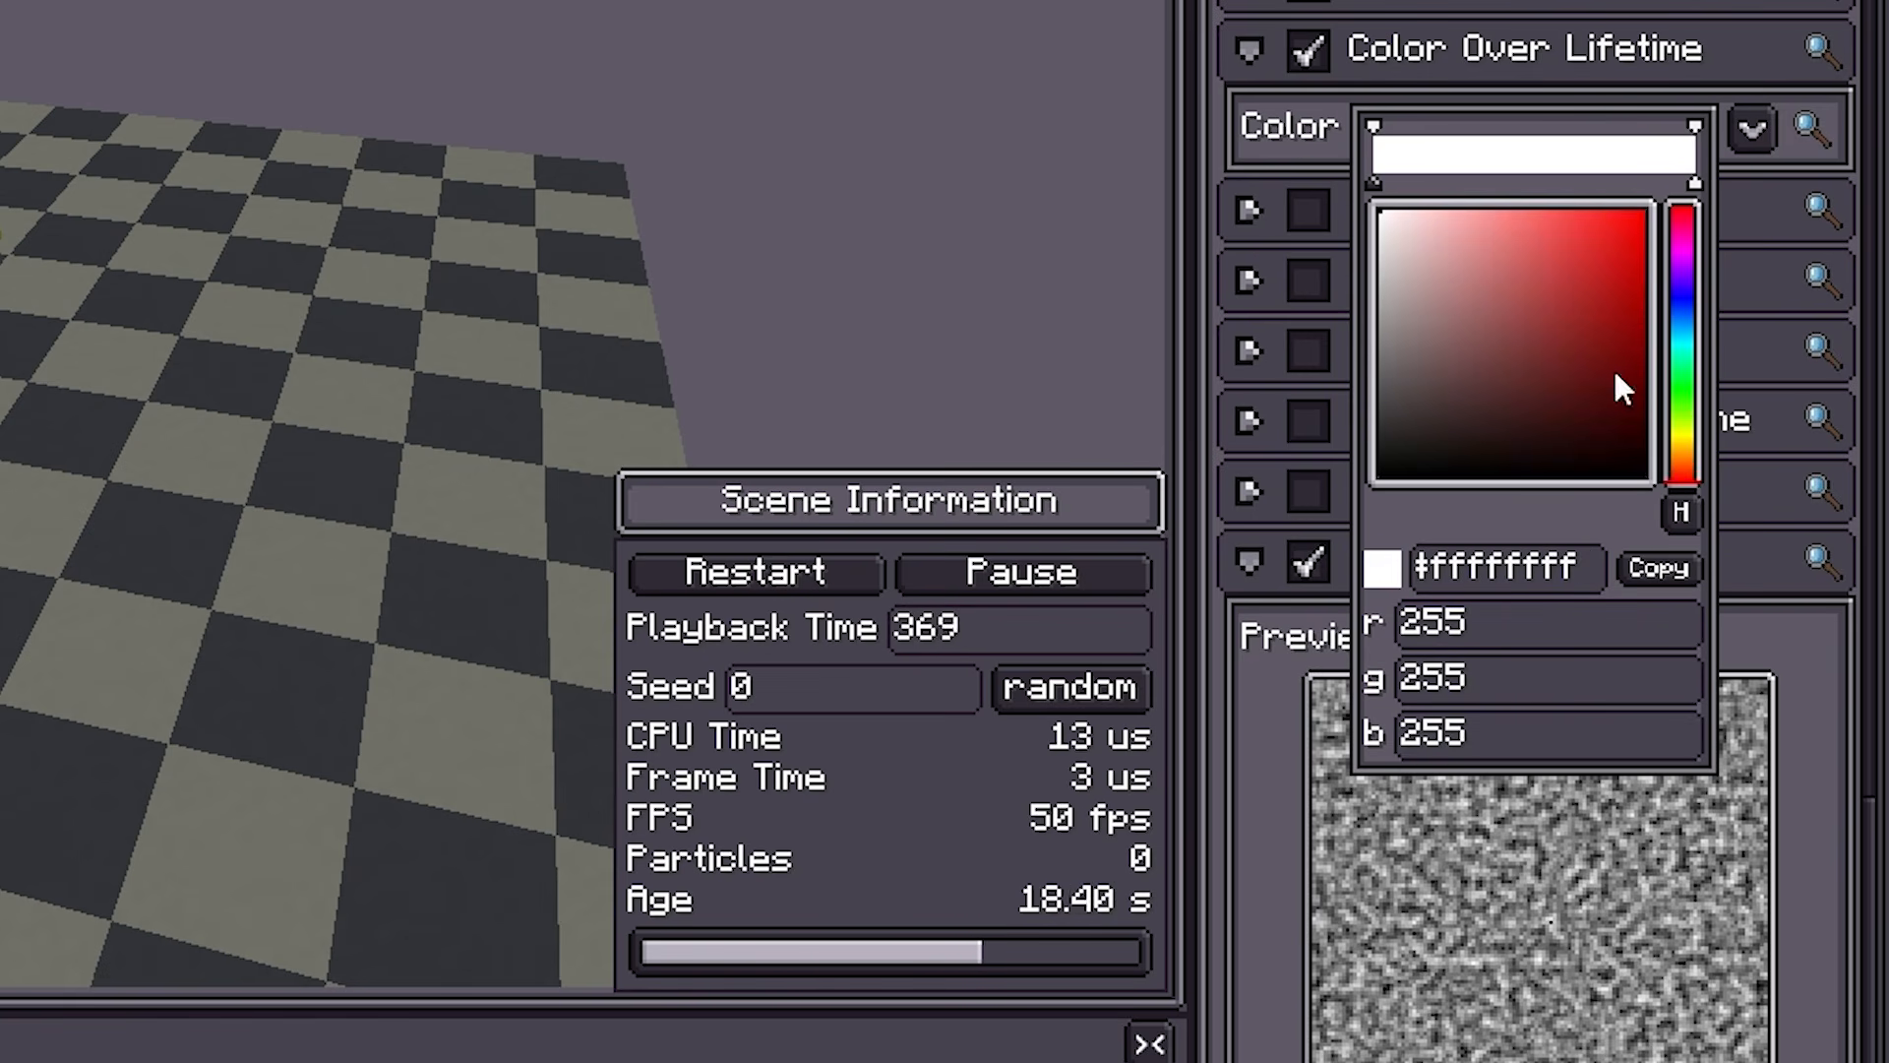
{"action": "left_click_drag", "start_coordinate": [1683, 470], "coordinate": [1683, 448]}
{"action": "left_click_drag", "start_coordinate": [1628, 222], "coordinate": [1646, 209]}
{"action": "left_click", "coordinate": [1684, 465]}
Step: Set the end colour of the Color Over Lifetime gradient to orange (255, 174, 0) and replay the effect
{"action": "left_click", "coordinate": [1694, 183]}
{"action": "left_click_drag", "start_coordinate": [1683, 466], "coordinate": [1683, 450]}
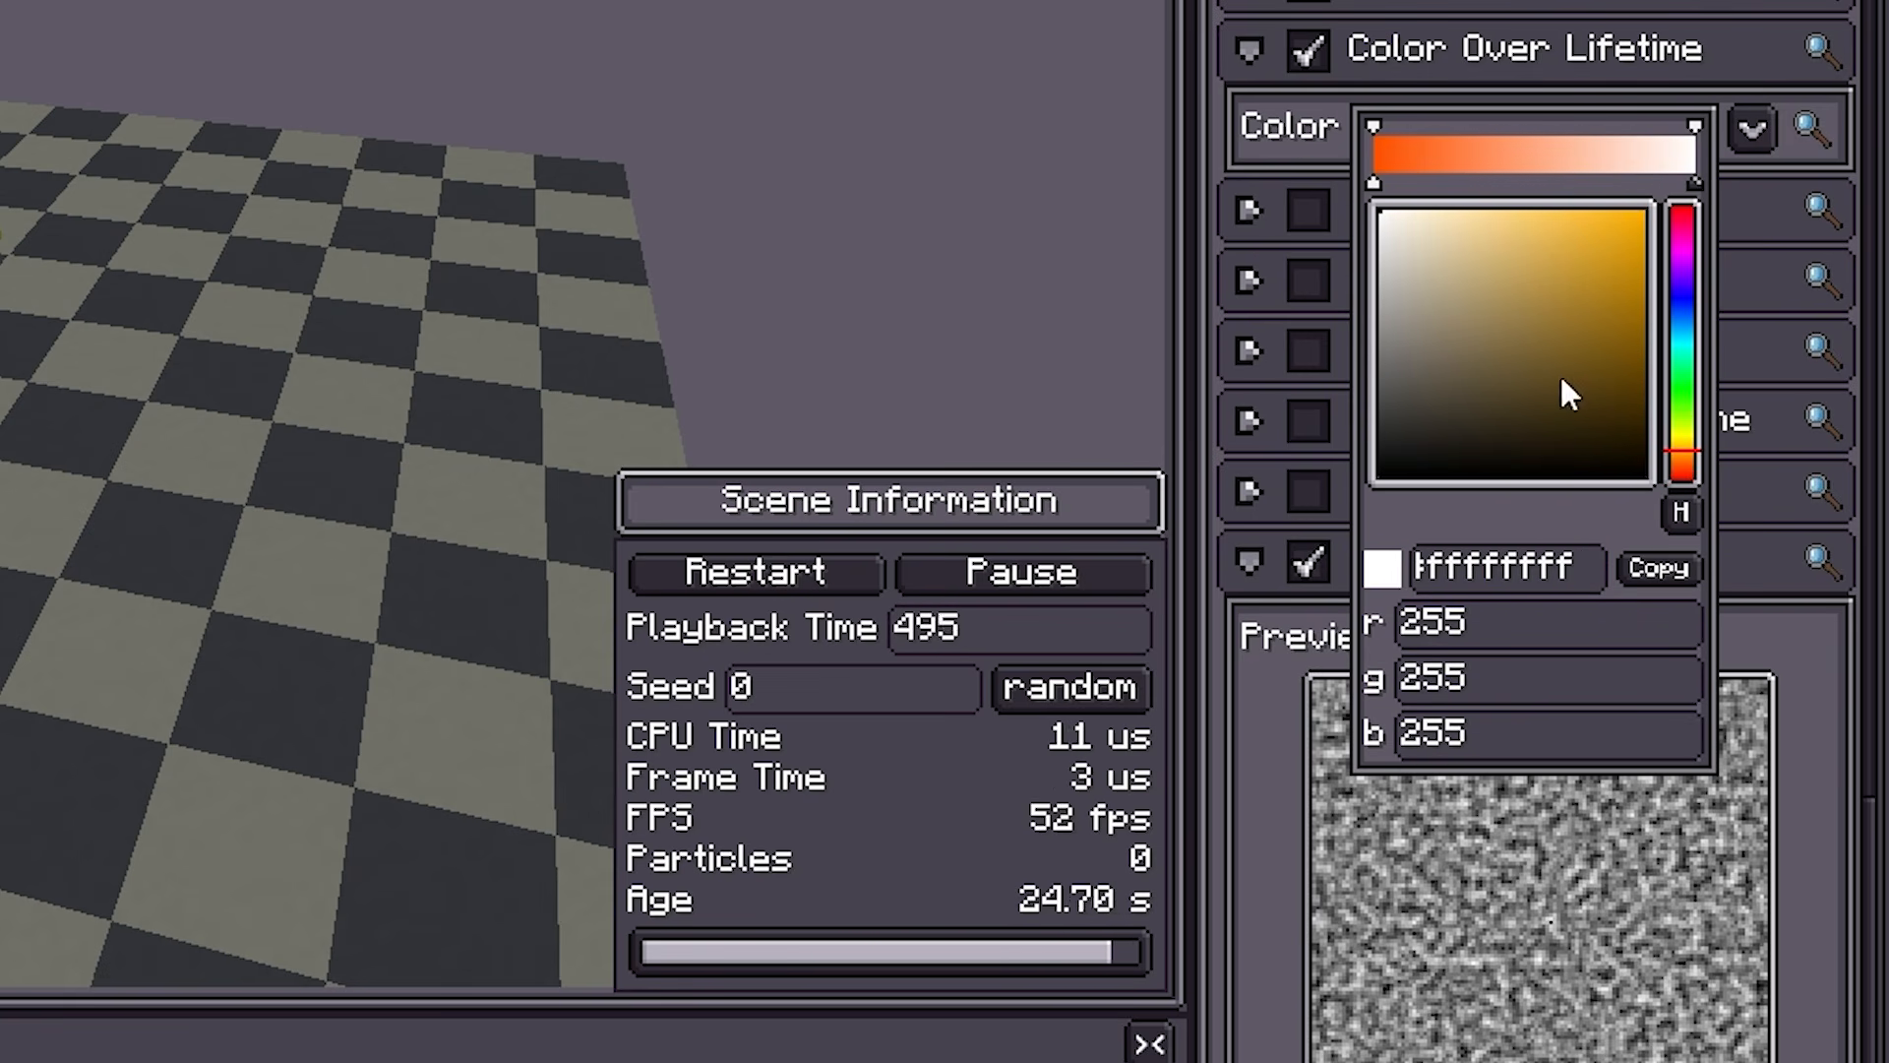
{"action": "left_click_drag", "start_coordinate": [1560, 374], "coordinate": [1648, 209]}
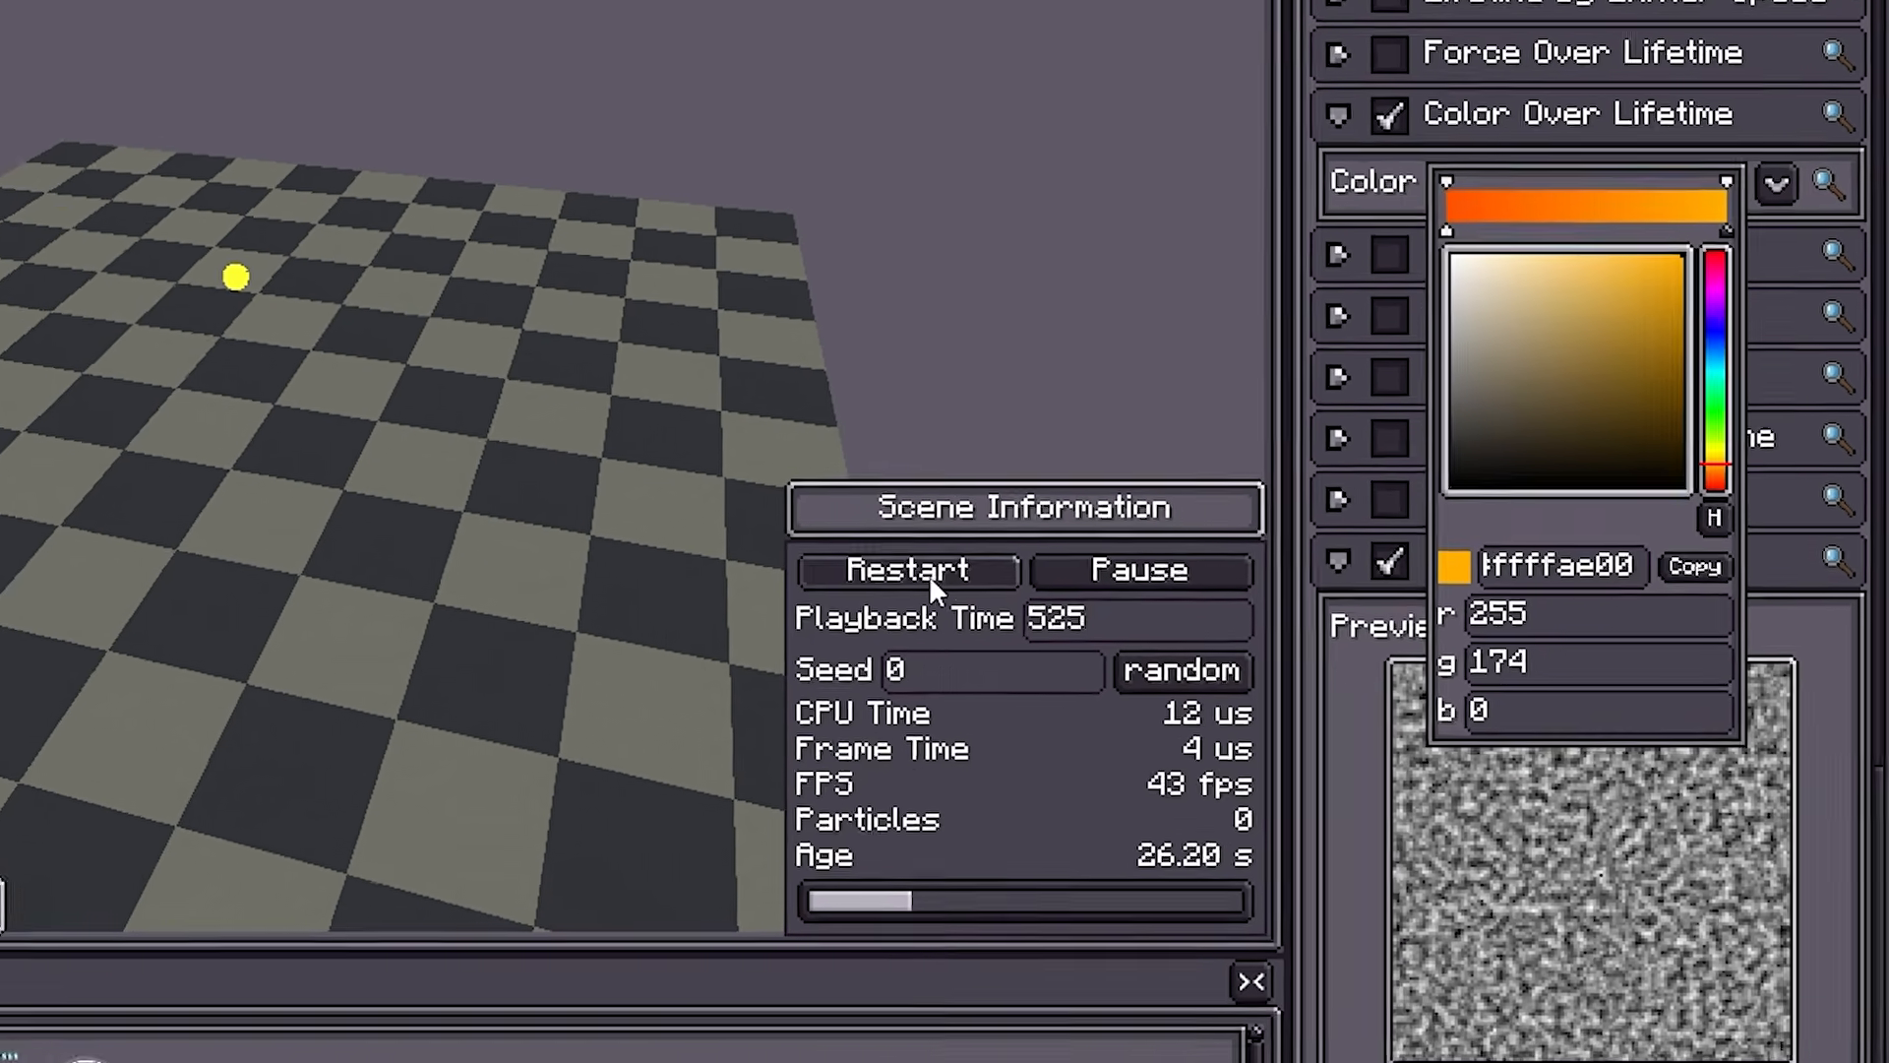
{"action": "left_click", "coordinate": [929, 575]}
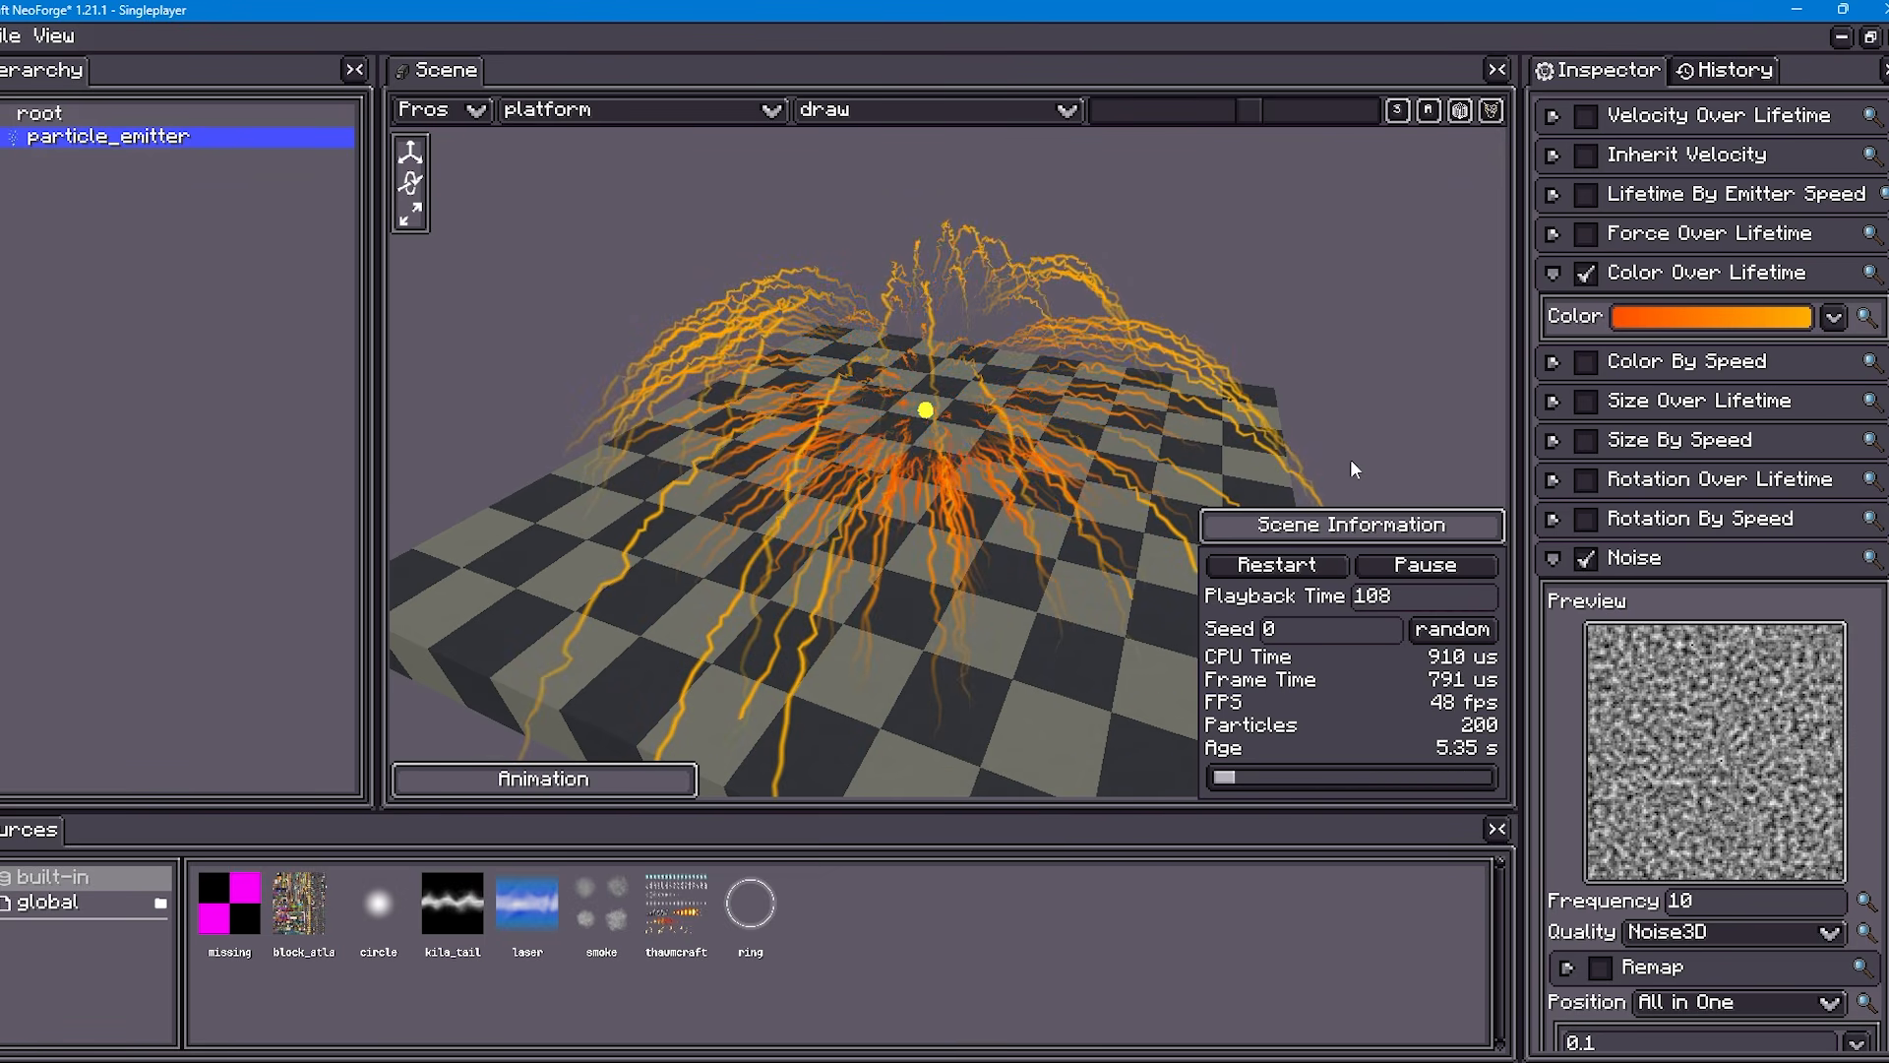
Step: Enable Size Over Lifetime on the particle emitter and switch its size value from a constant to a curve
{"action": "left_click", "coordinate": [1584, 405]}
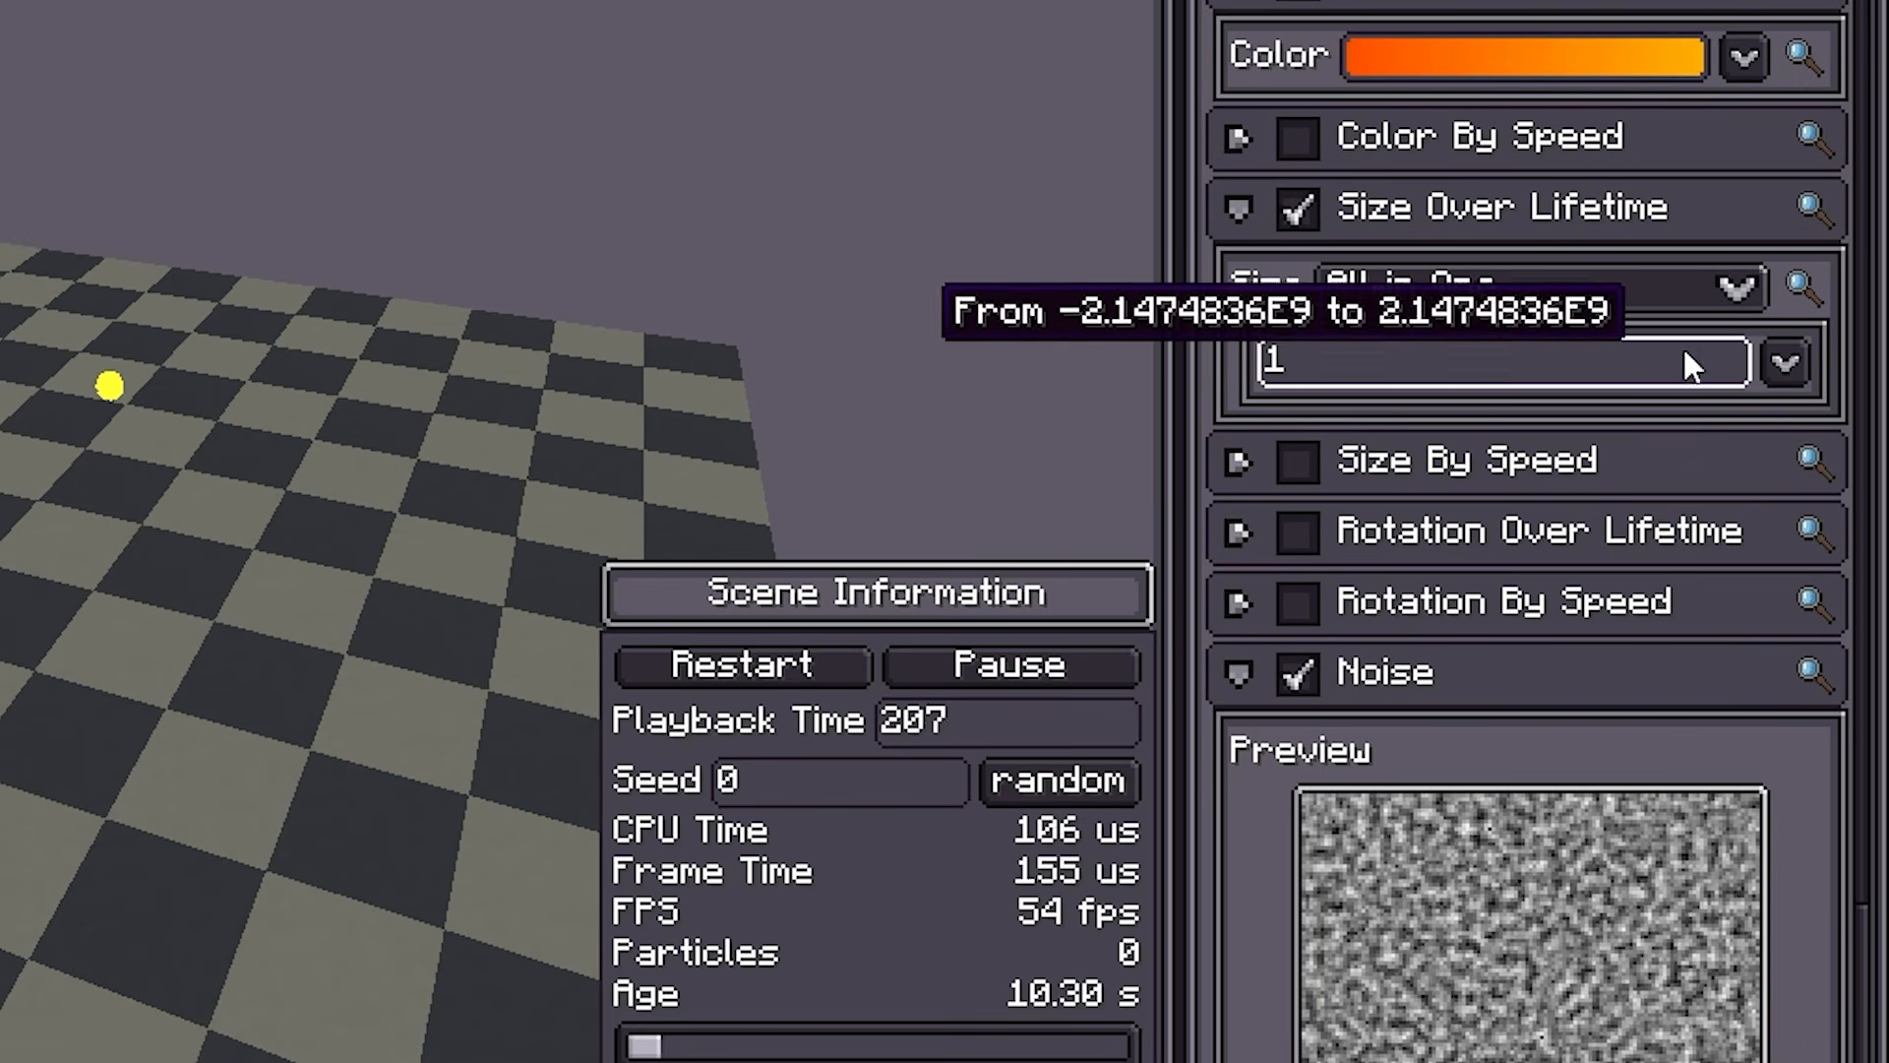
{"action": "left_click", "coordinate": [1783, 358]}
{"action": "left_click", "coordinate": [1520, 511]}
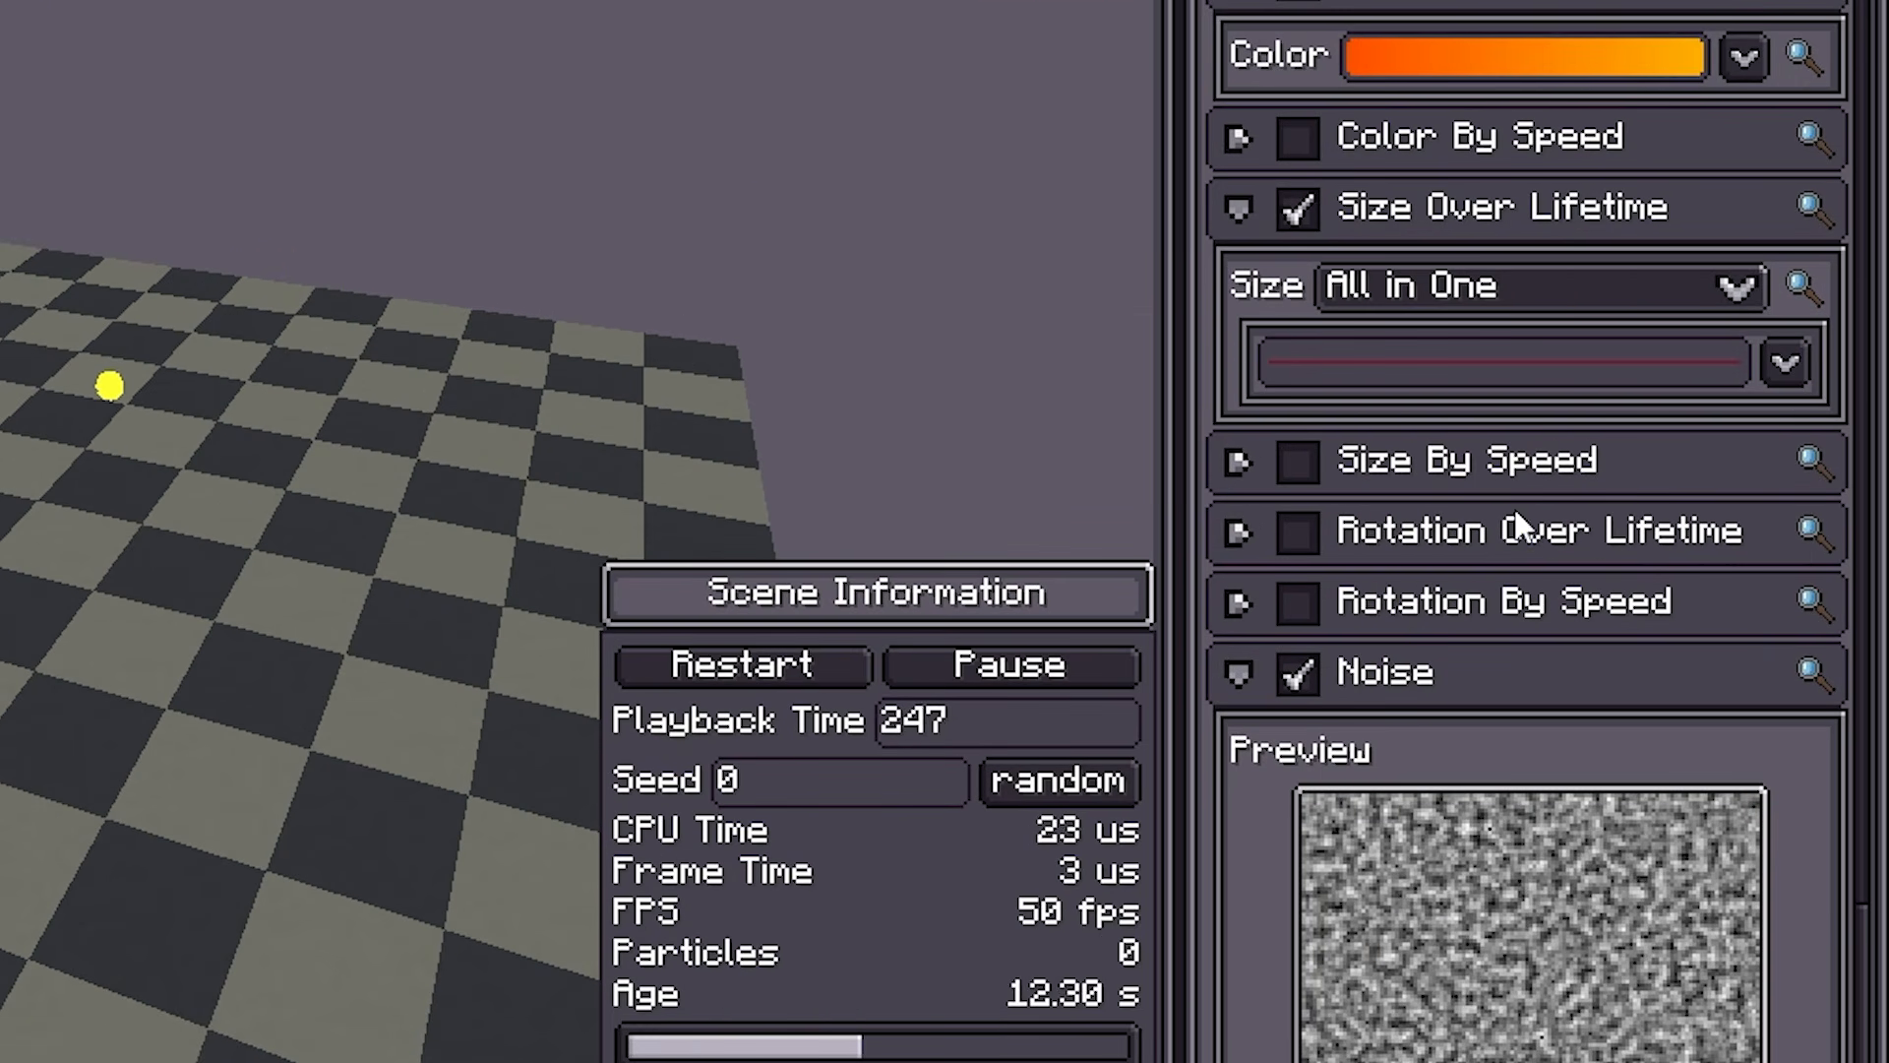
Step: Set the size curve's upper limit to 2, raise its start point to that maximum, and replay the effect
{"action": "left_click", "coordinate": [1318, 366]}
{"action": "left_click", "coordinate": [891, 374]}
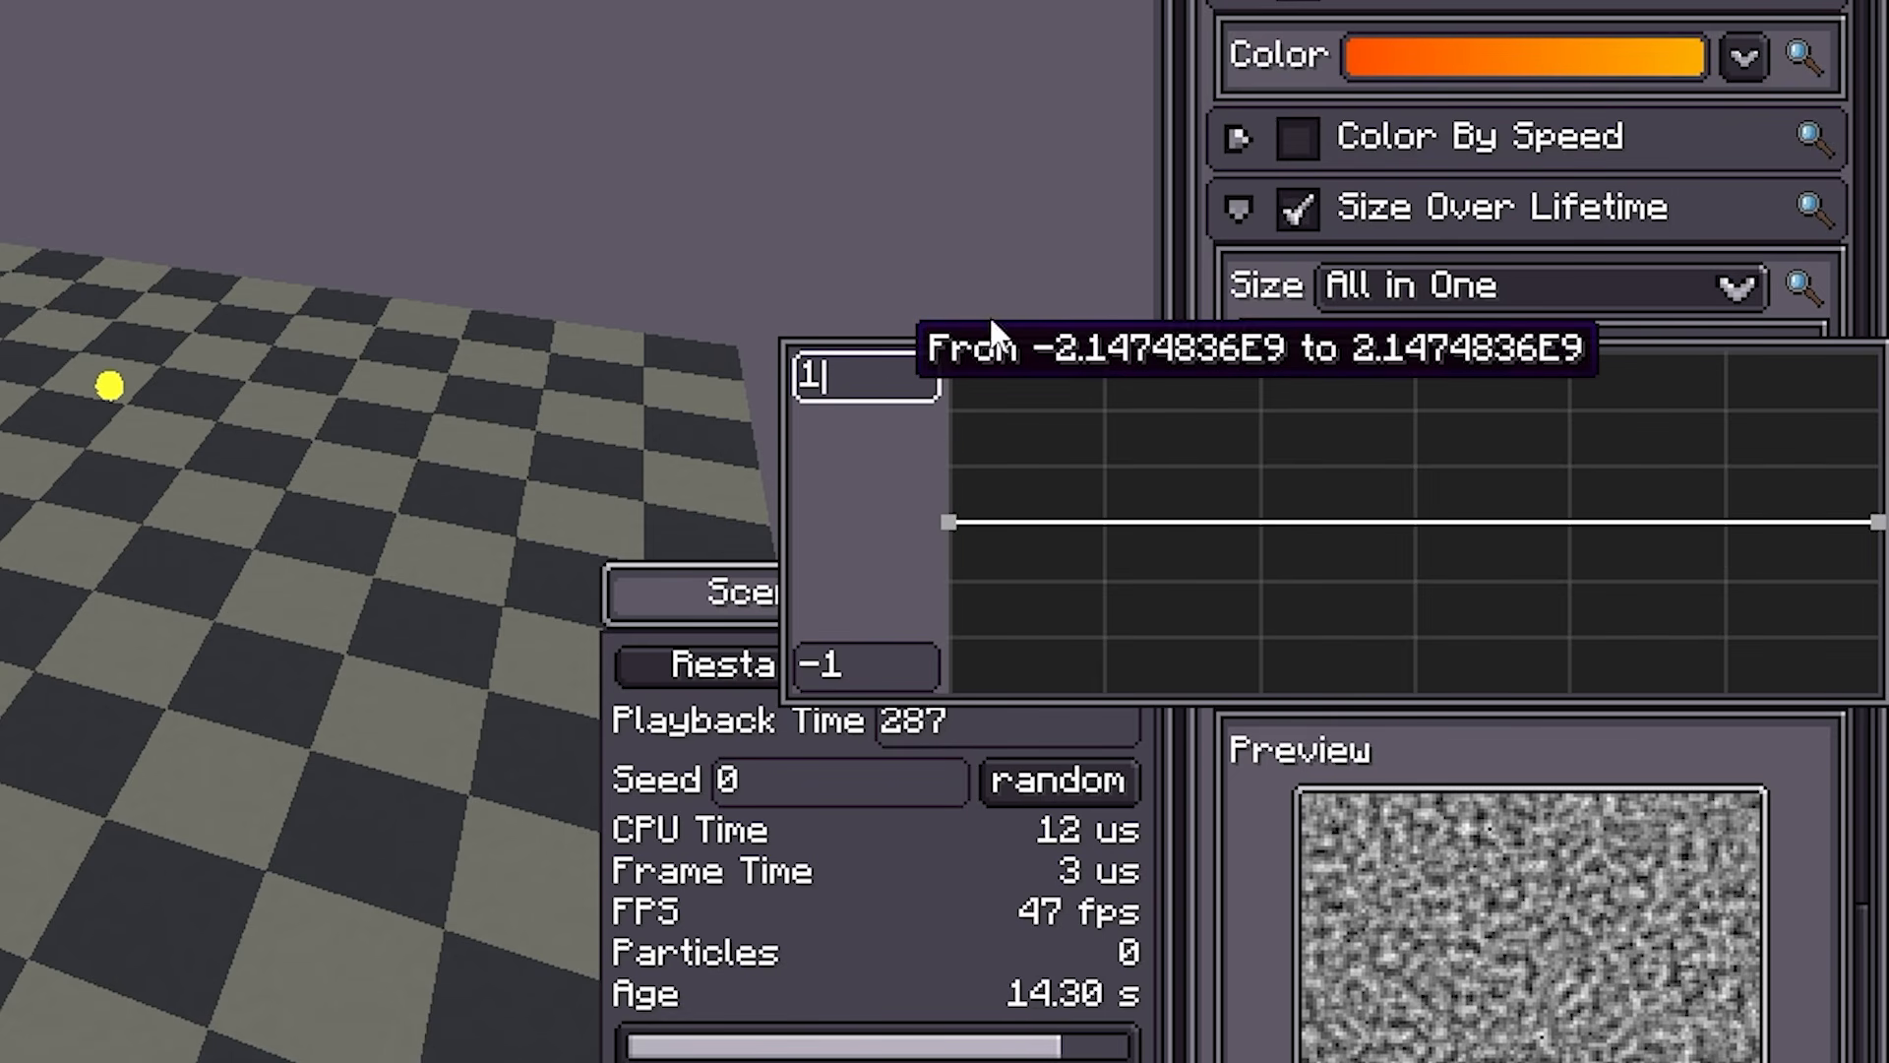
{"action": "key", "text": "BackSpace"}
{"action": "type", "text": "2"}
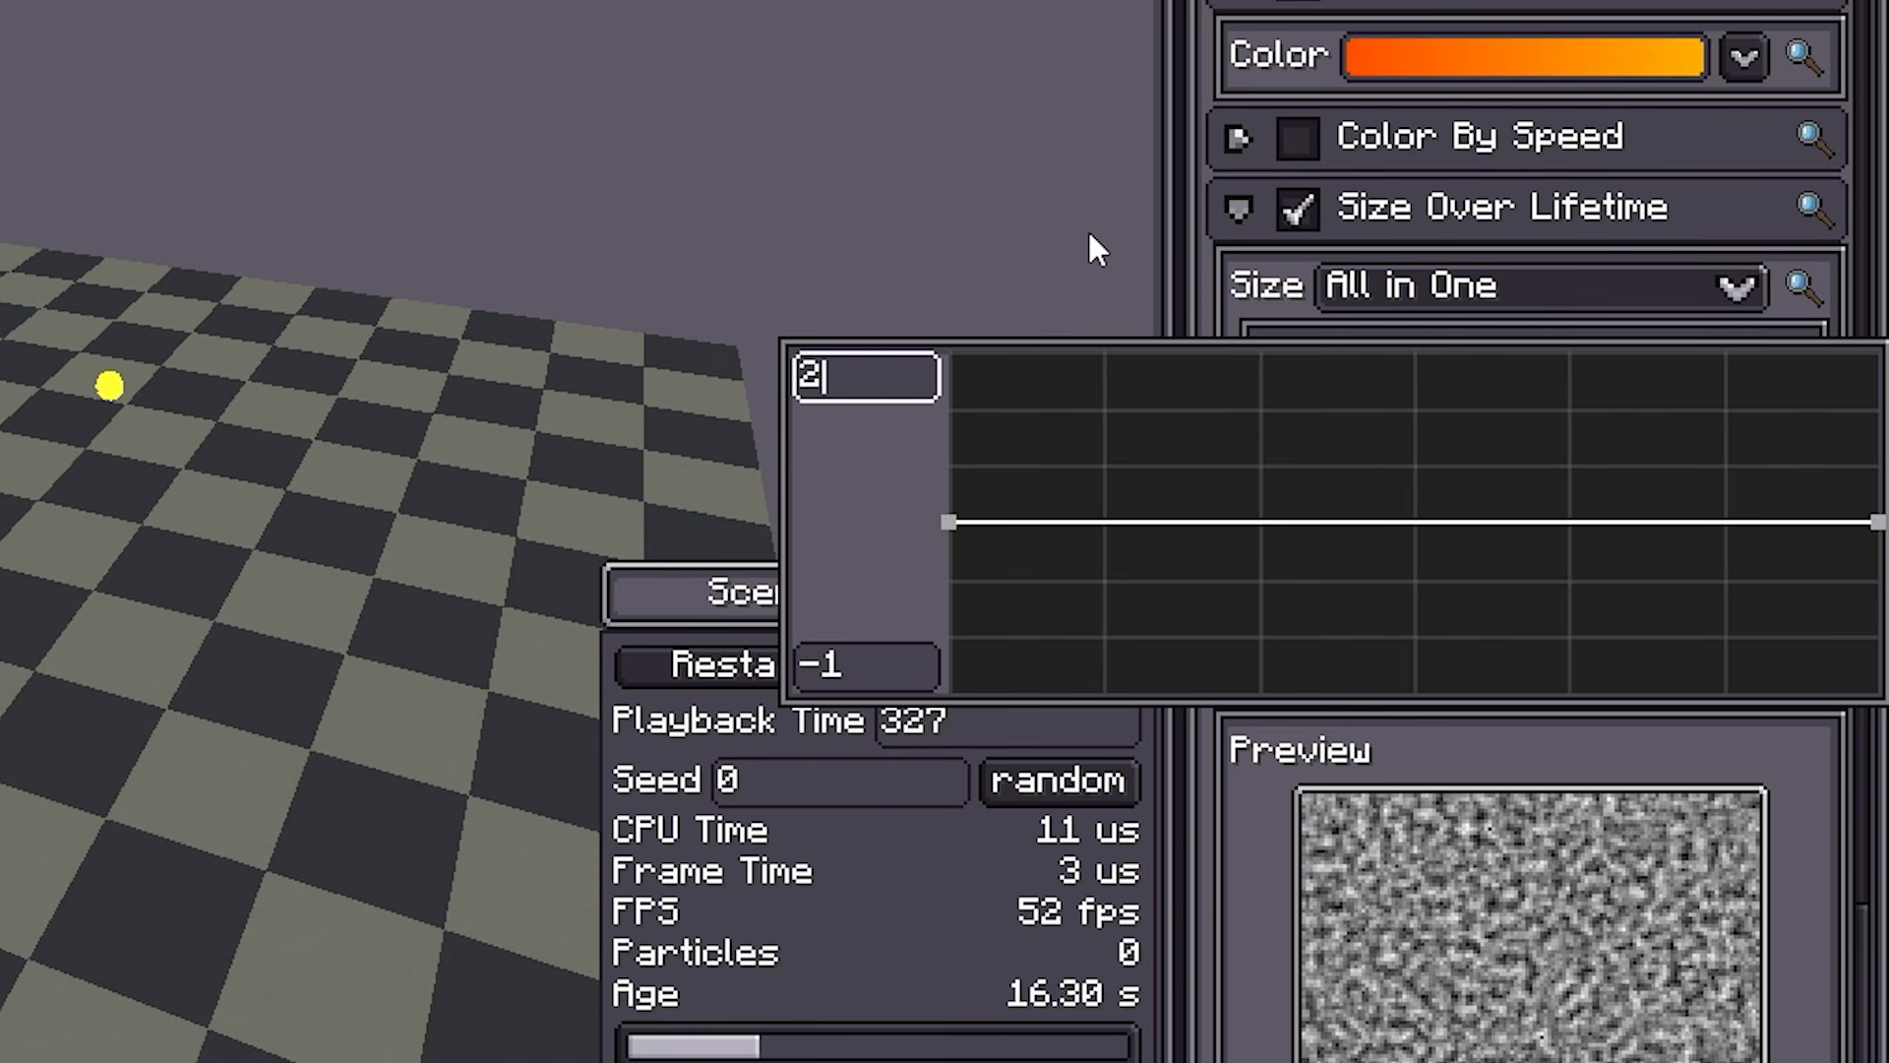
{"action": "left_click_drag", "start_coordinate": [951, 525], "coordinate": [918, 199]}
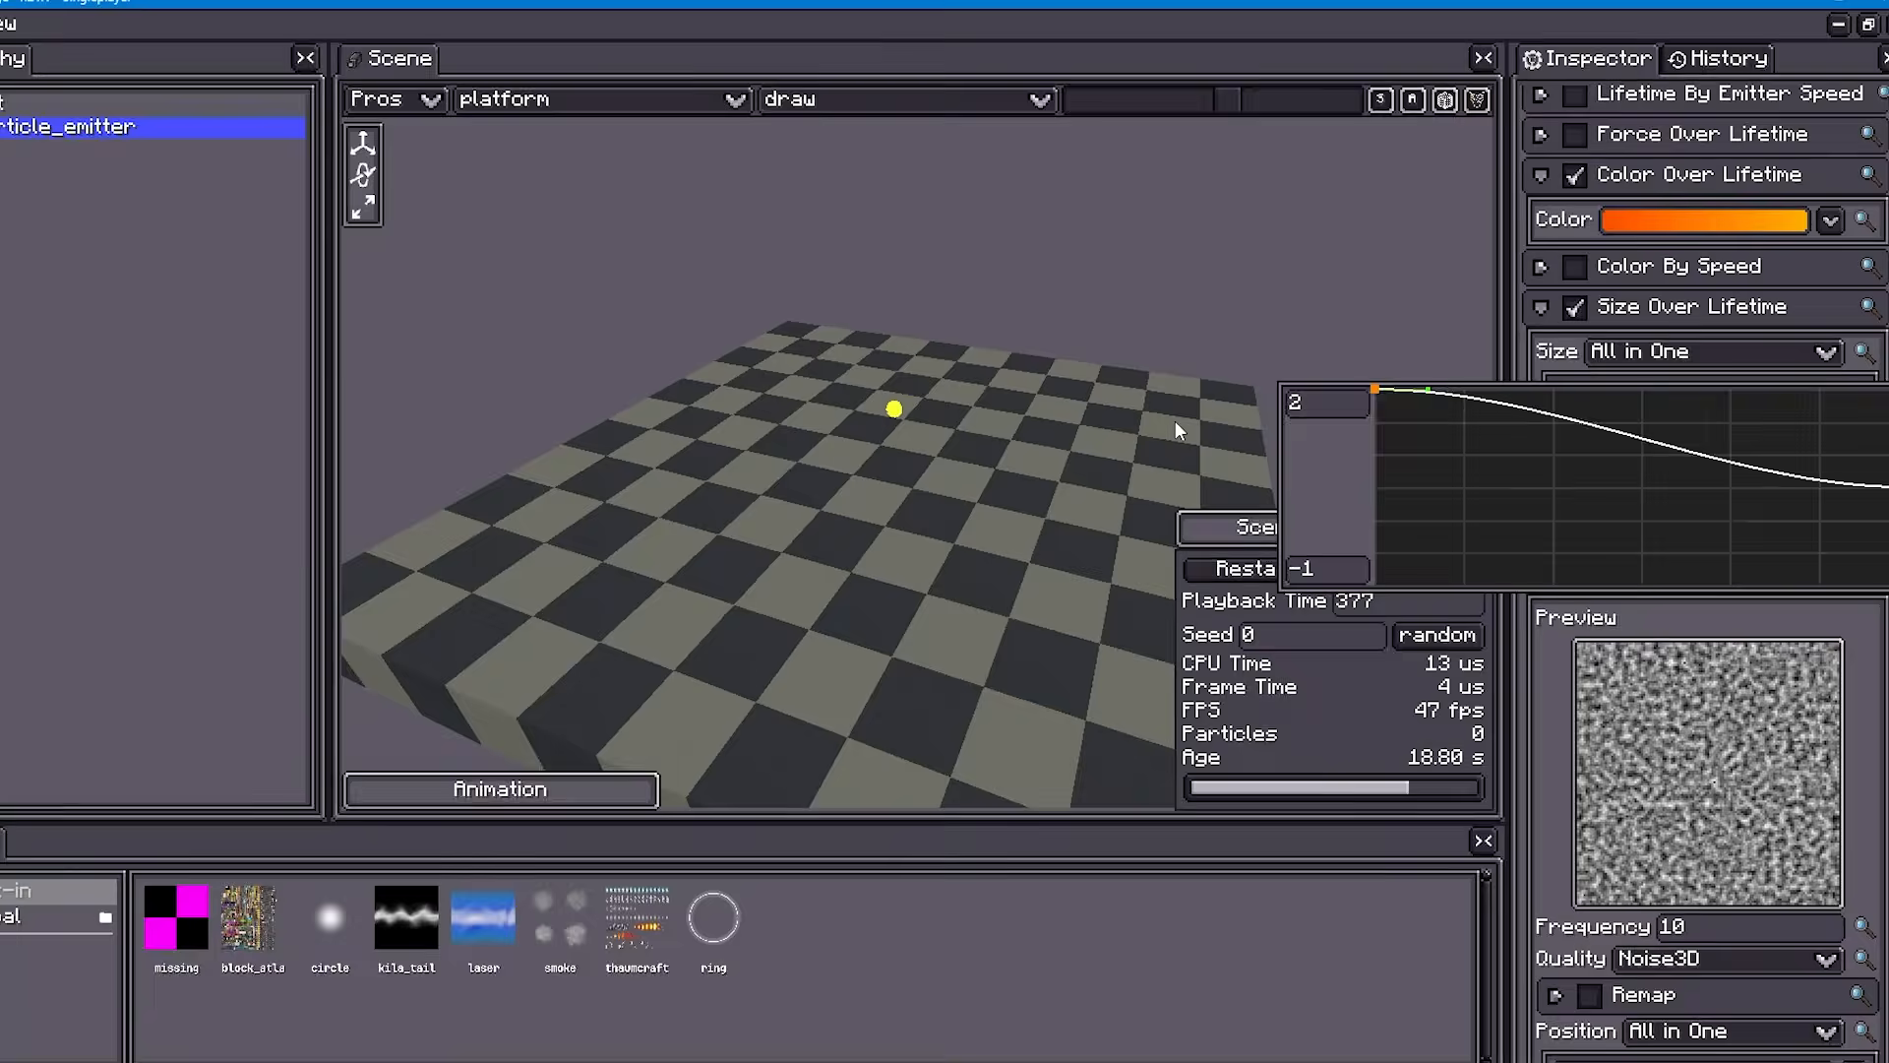
{"action": "left_click", "coordinate": [736, 543]}
{"action": "left_click", "coordinate": [1301, 565]}
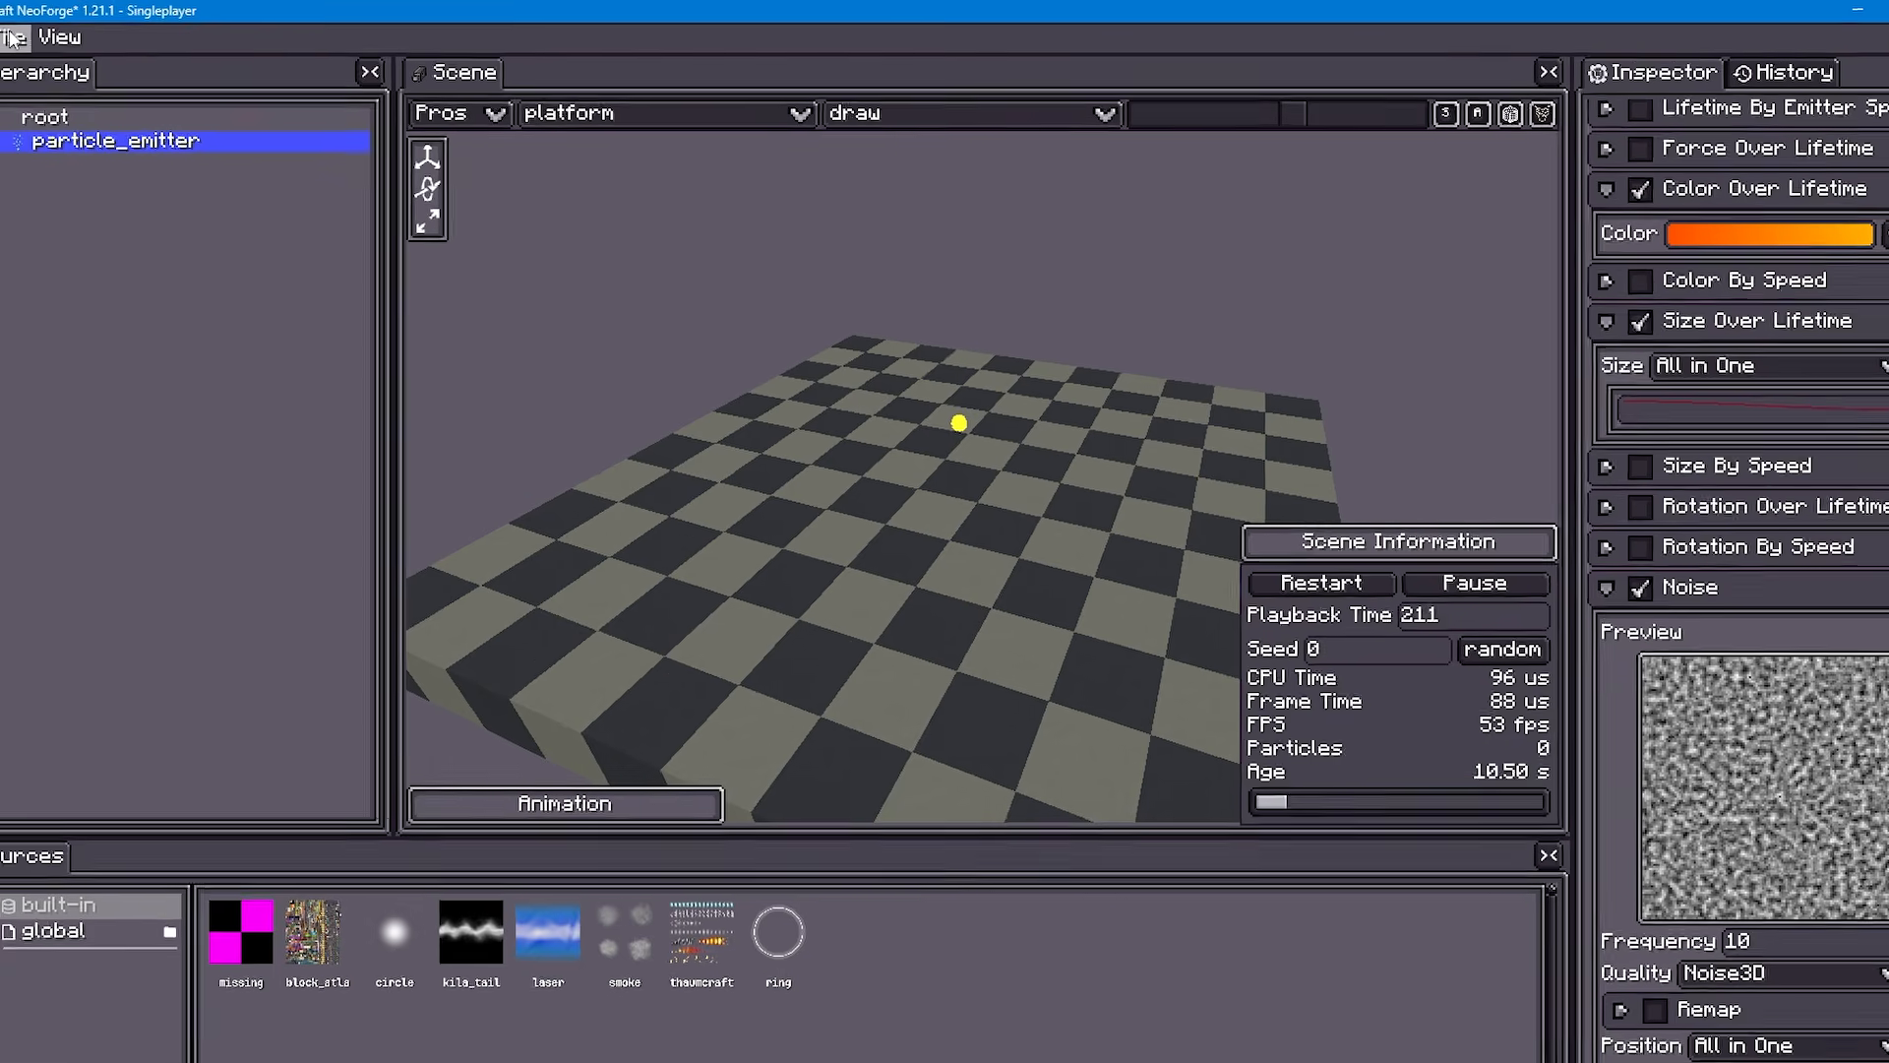
Step: Start saving the project under a new name and expand the assets folder to reach fx_projects
{"action": "left_click", "coordinate": [8, 36]}
{"action": "left_click", "coordinate": [275, 263]}
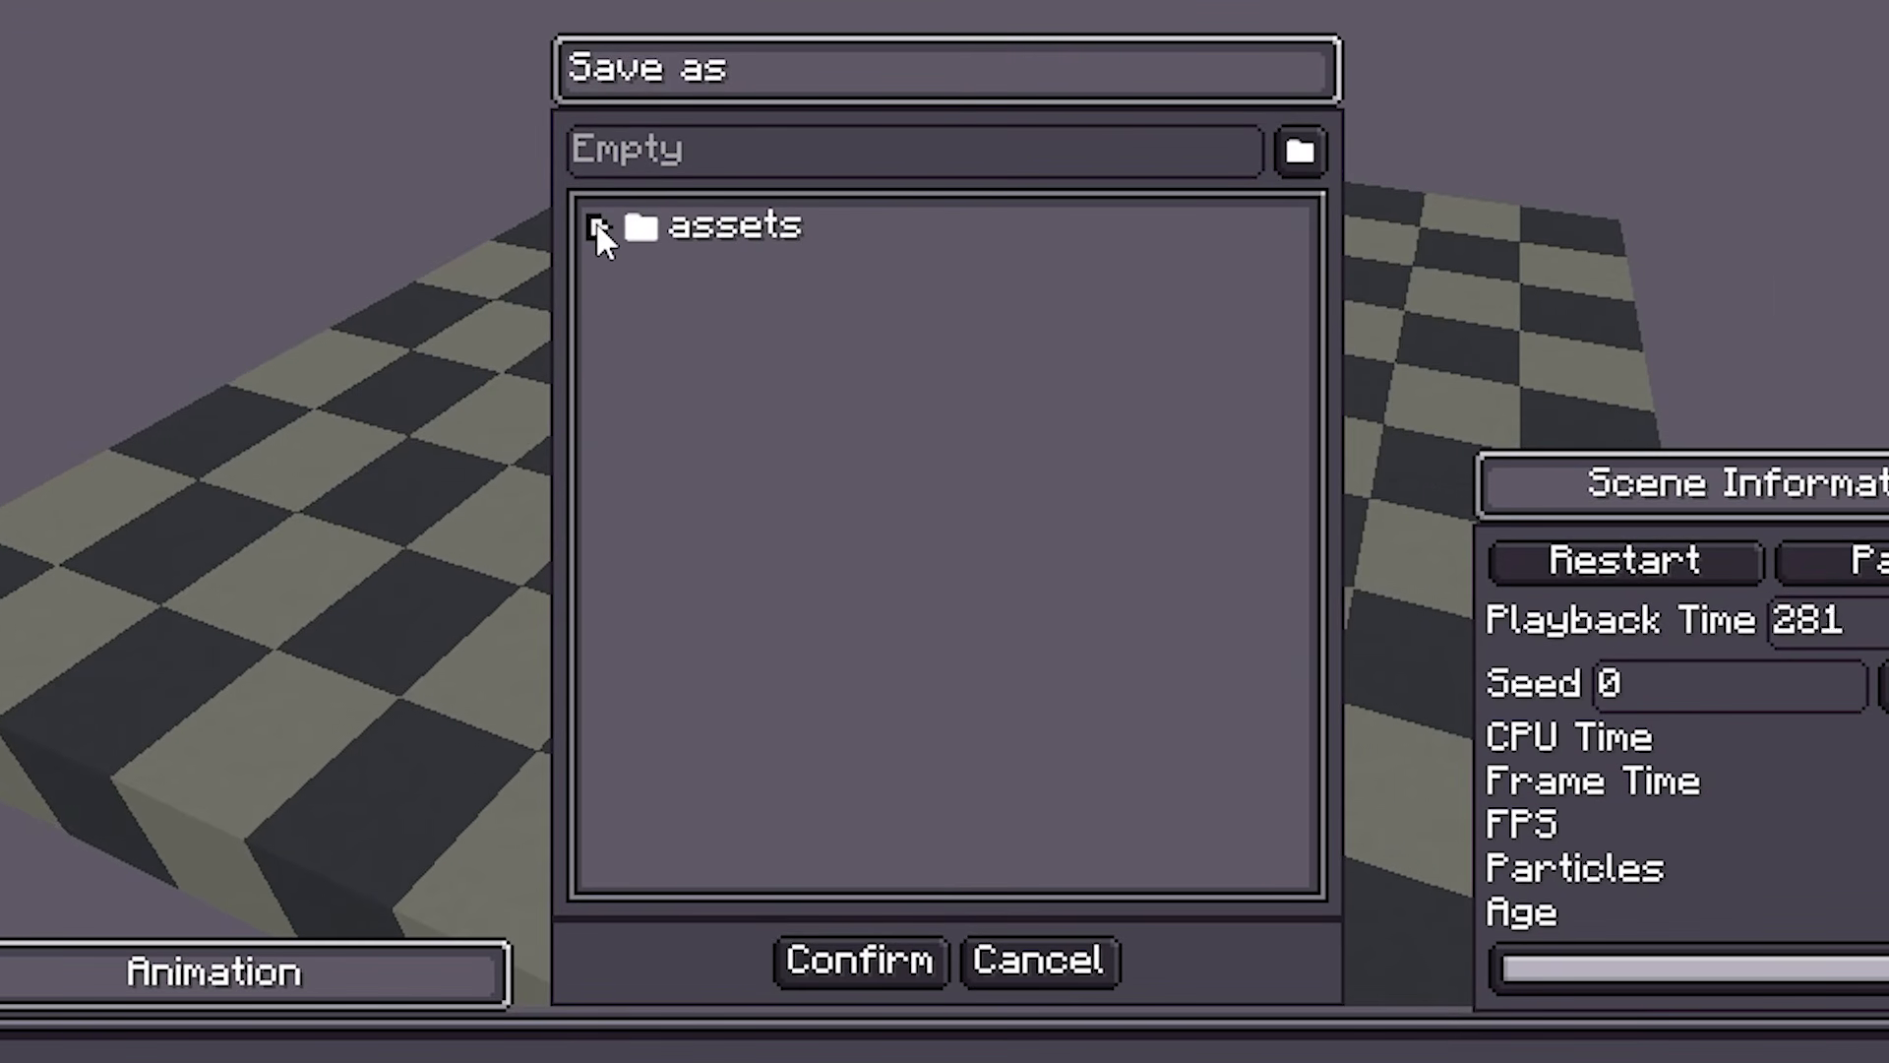
{"action": "left_click", "coordinate": [596, 226]}
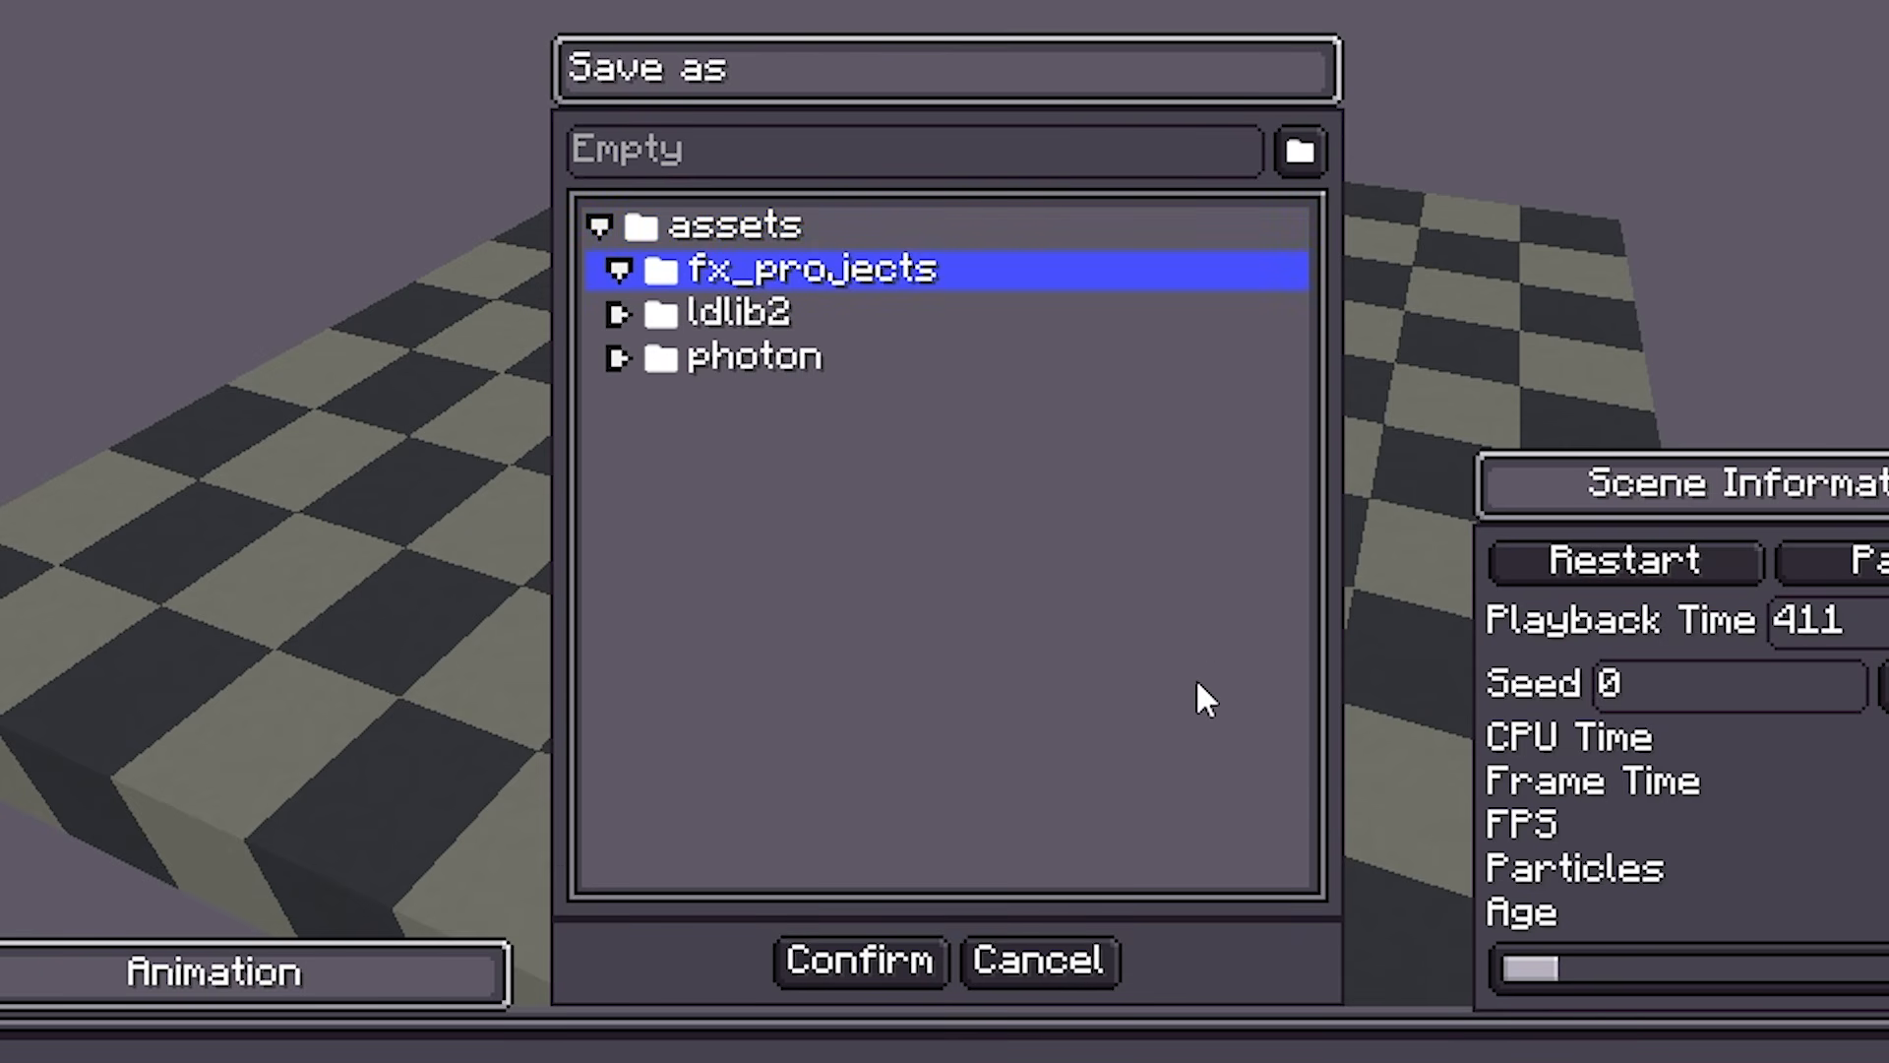
Step: Switch to MCreator and create a Photon folder named "Epic Folder" for FX Project (.fxproj) files
{"action": "mouse_move", "coordinate": [1359, 1059]}
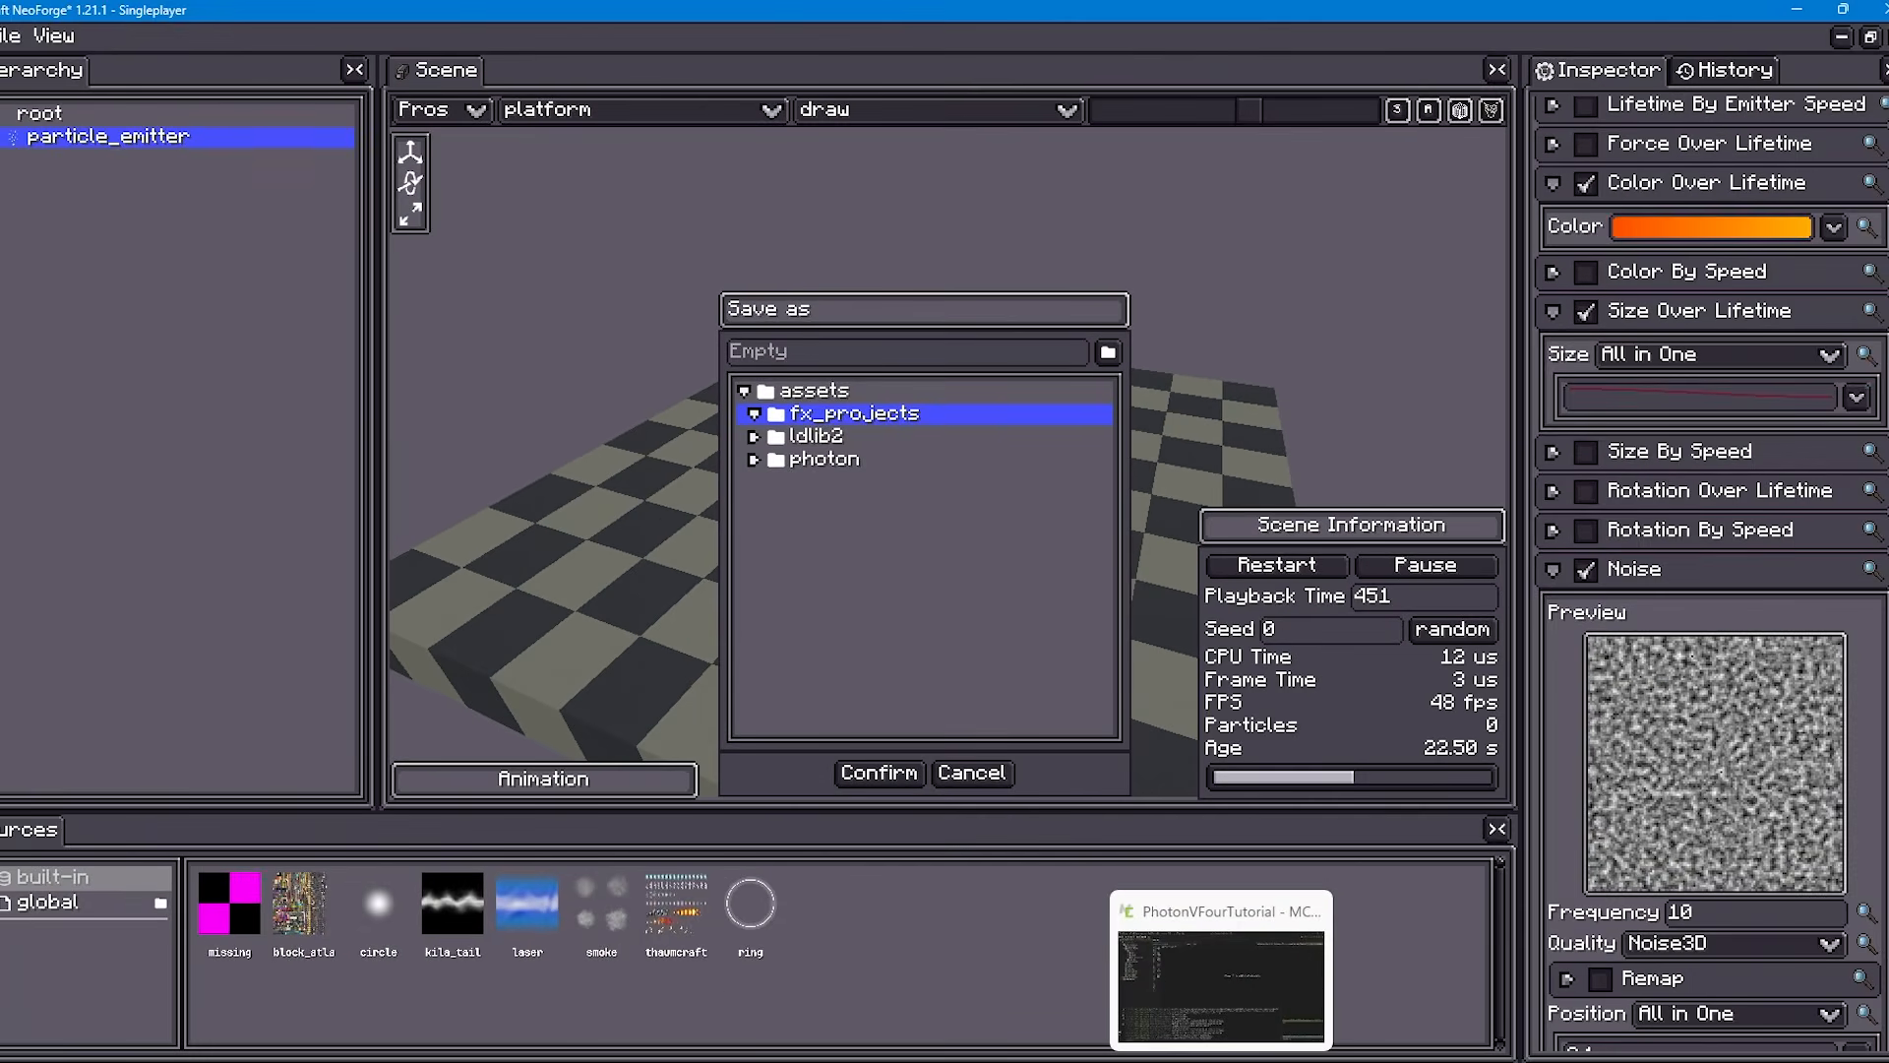
{"action": "left_click", "coordinate": [1223, 994]}
{"action": "left_click", "coordinate": [551, 19]}
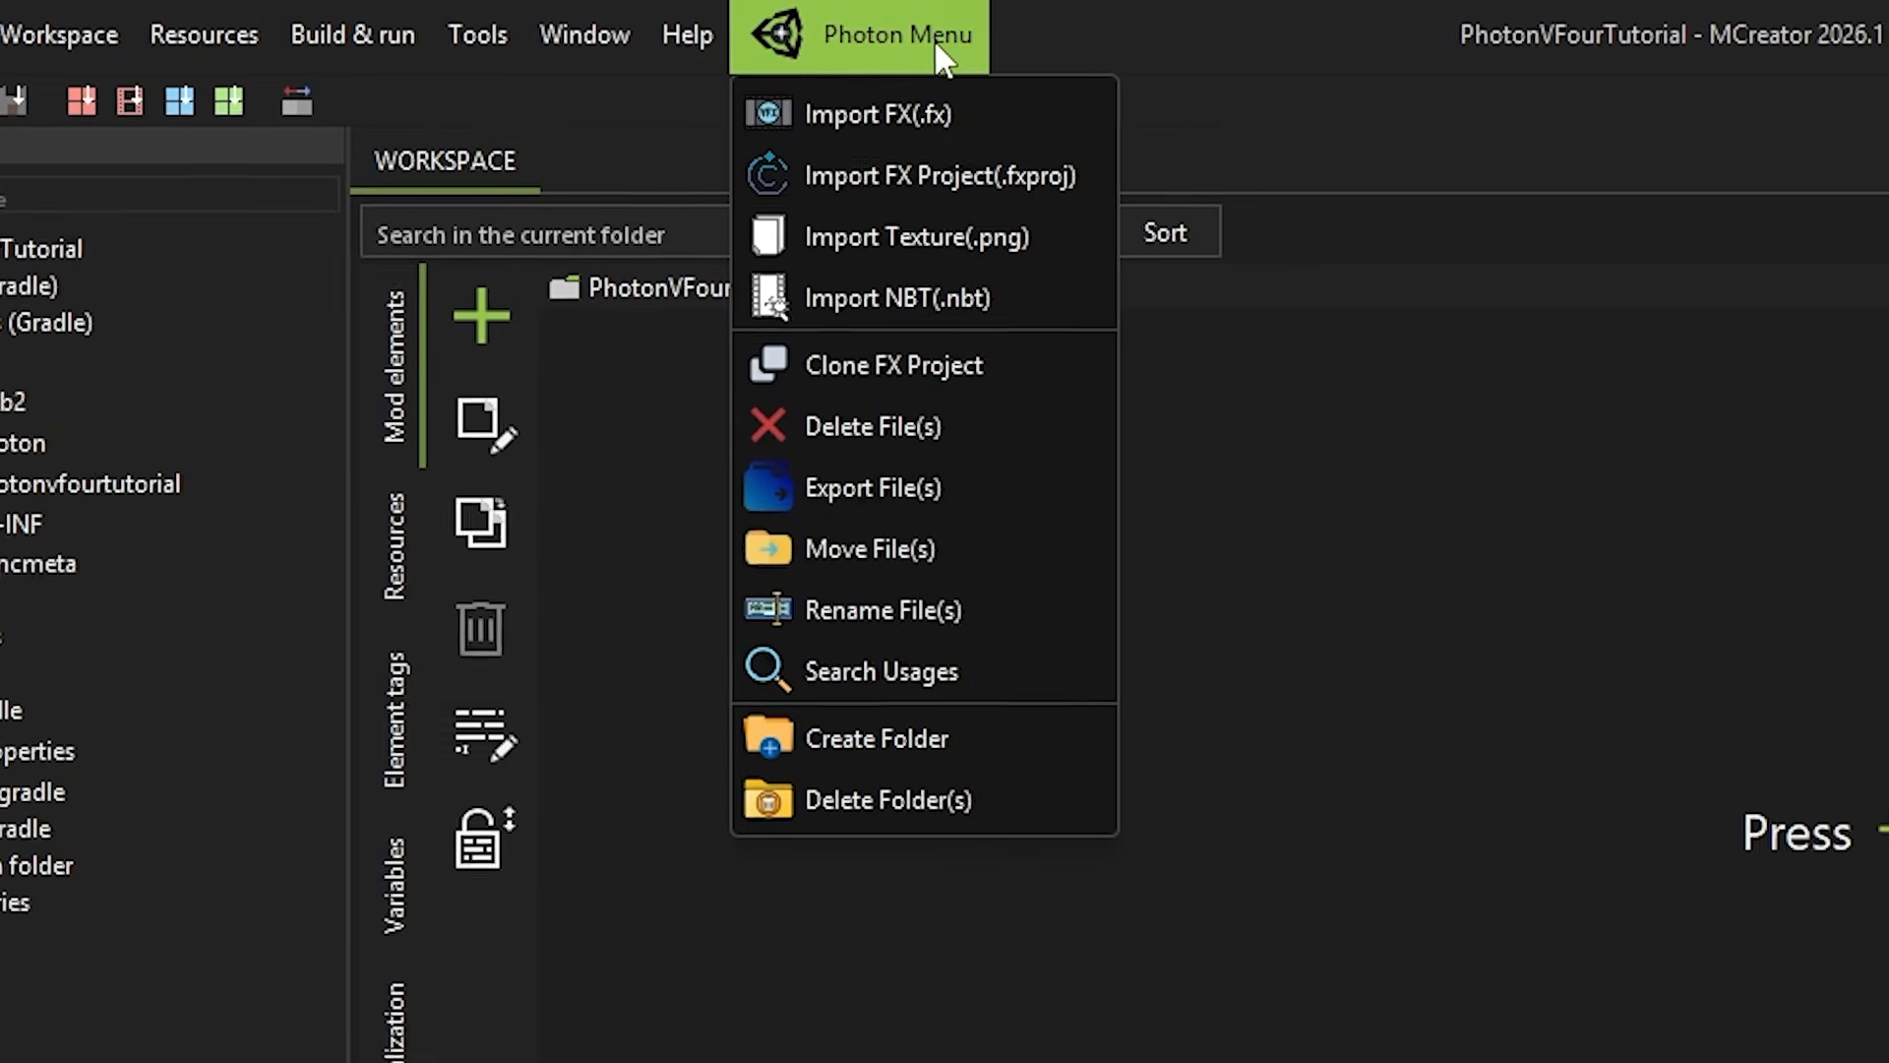
{"action": "left_click", "coordinate": [898, 757]}
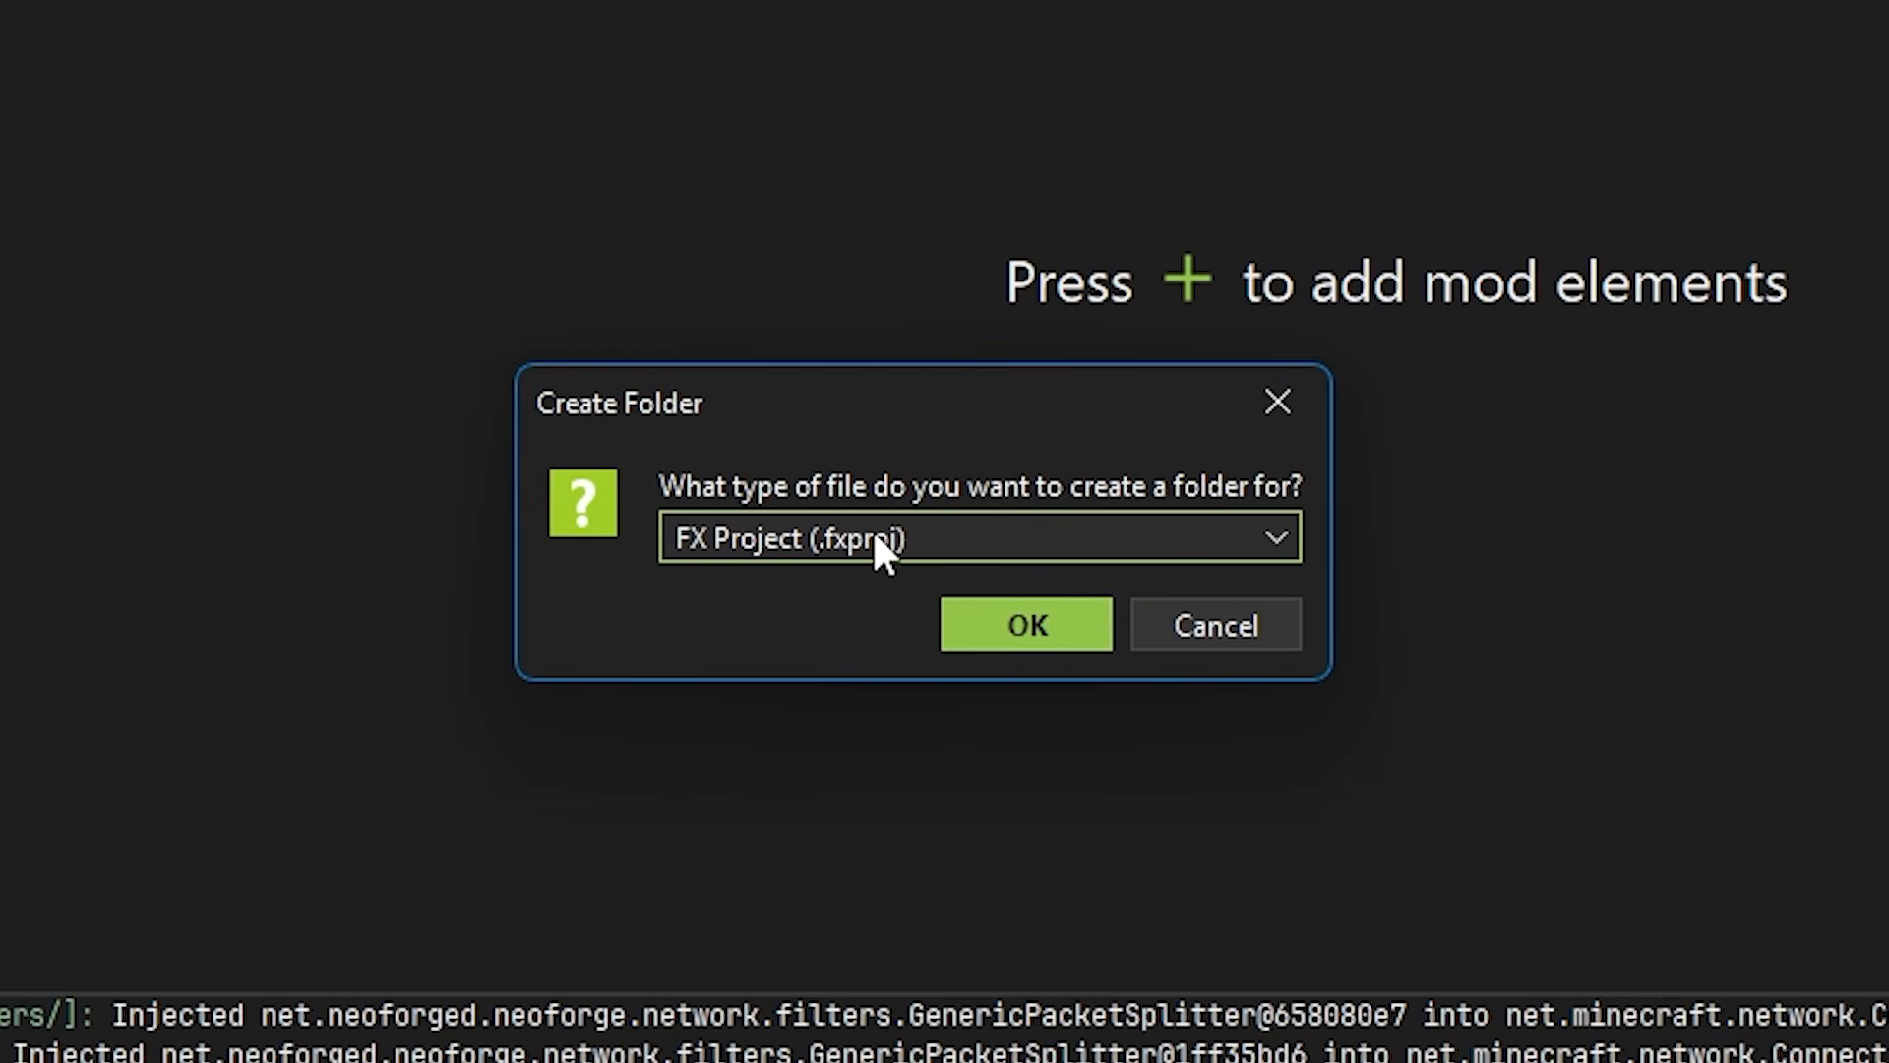
{"action": "left_click", "coordinate": [877, 543]}
{"action": "left_click", "coordinate": [869, 587]}
{"action": "left_click", "coordinate": [993, 628]}
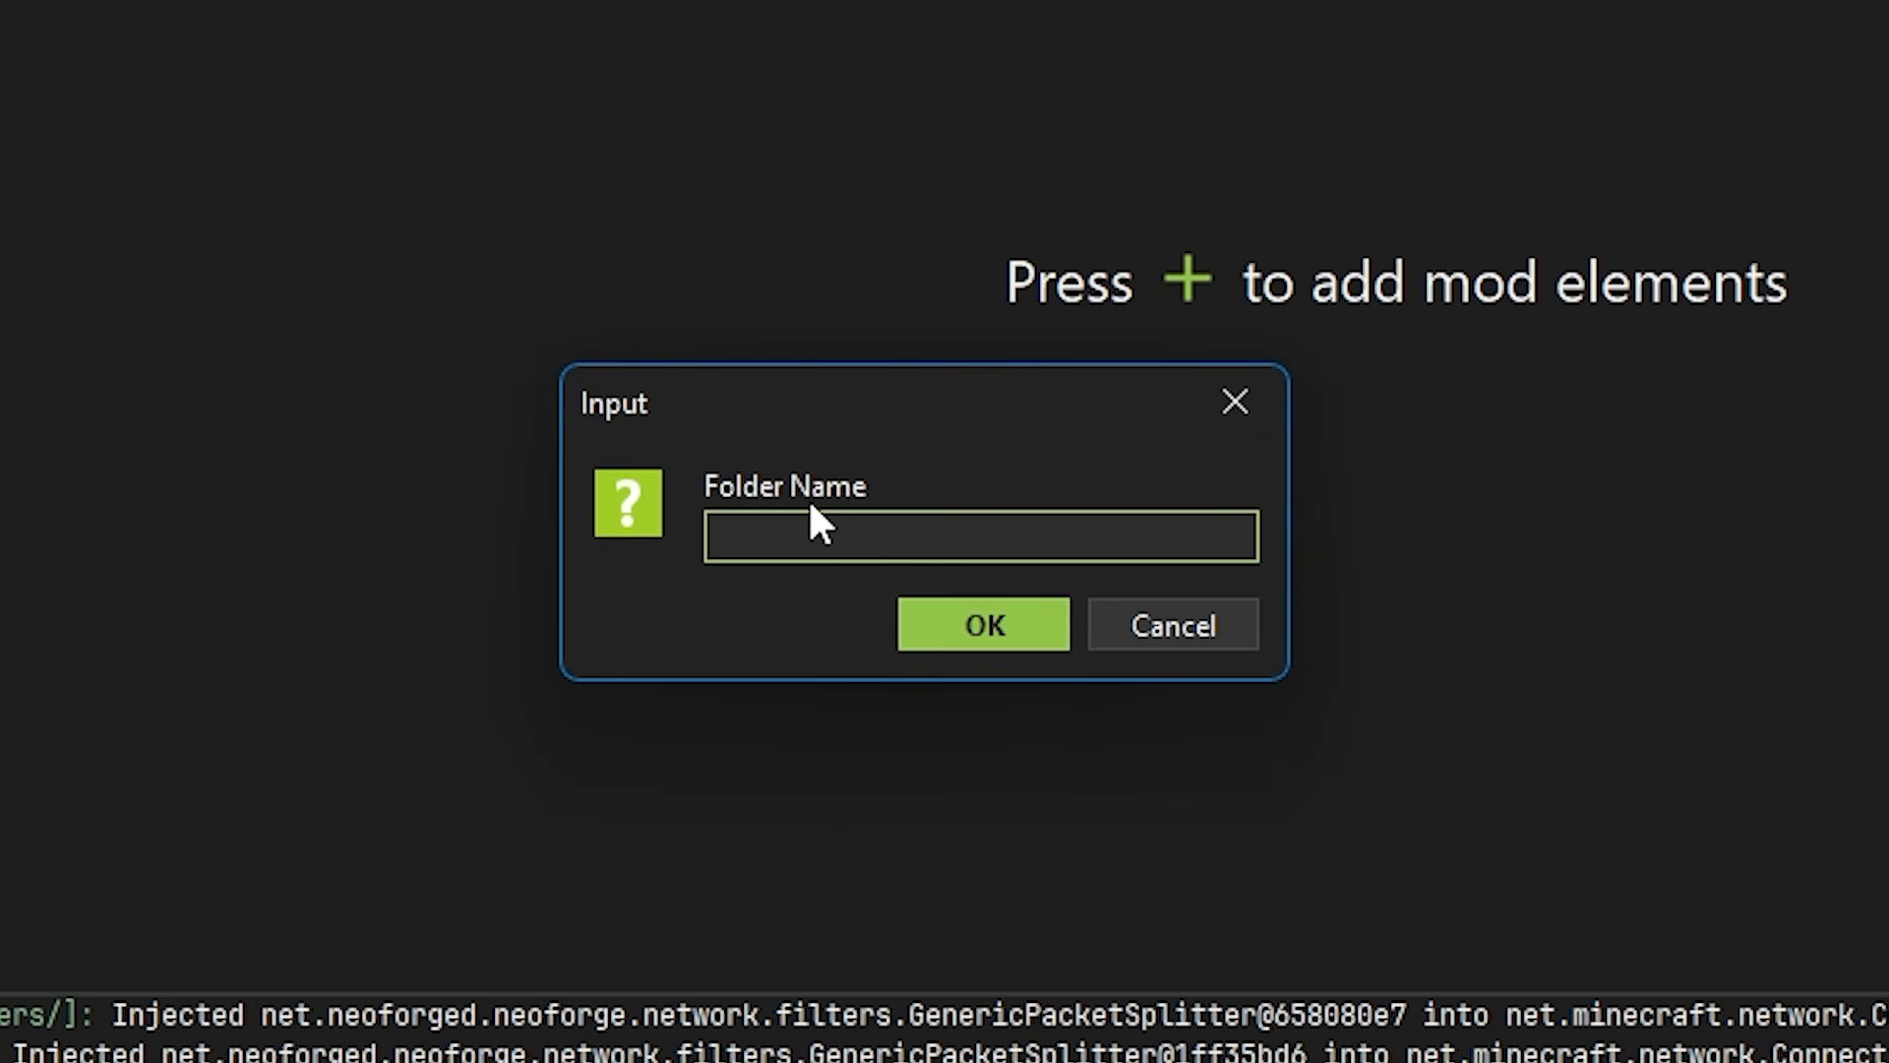
{"action": "type", "text": "Epic Folder"}
{"action": "key", "text": "Return"}
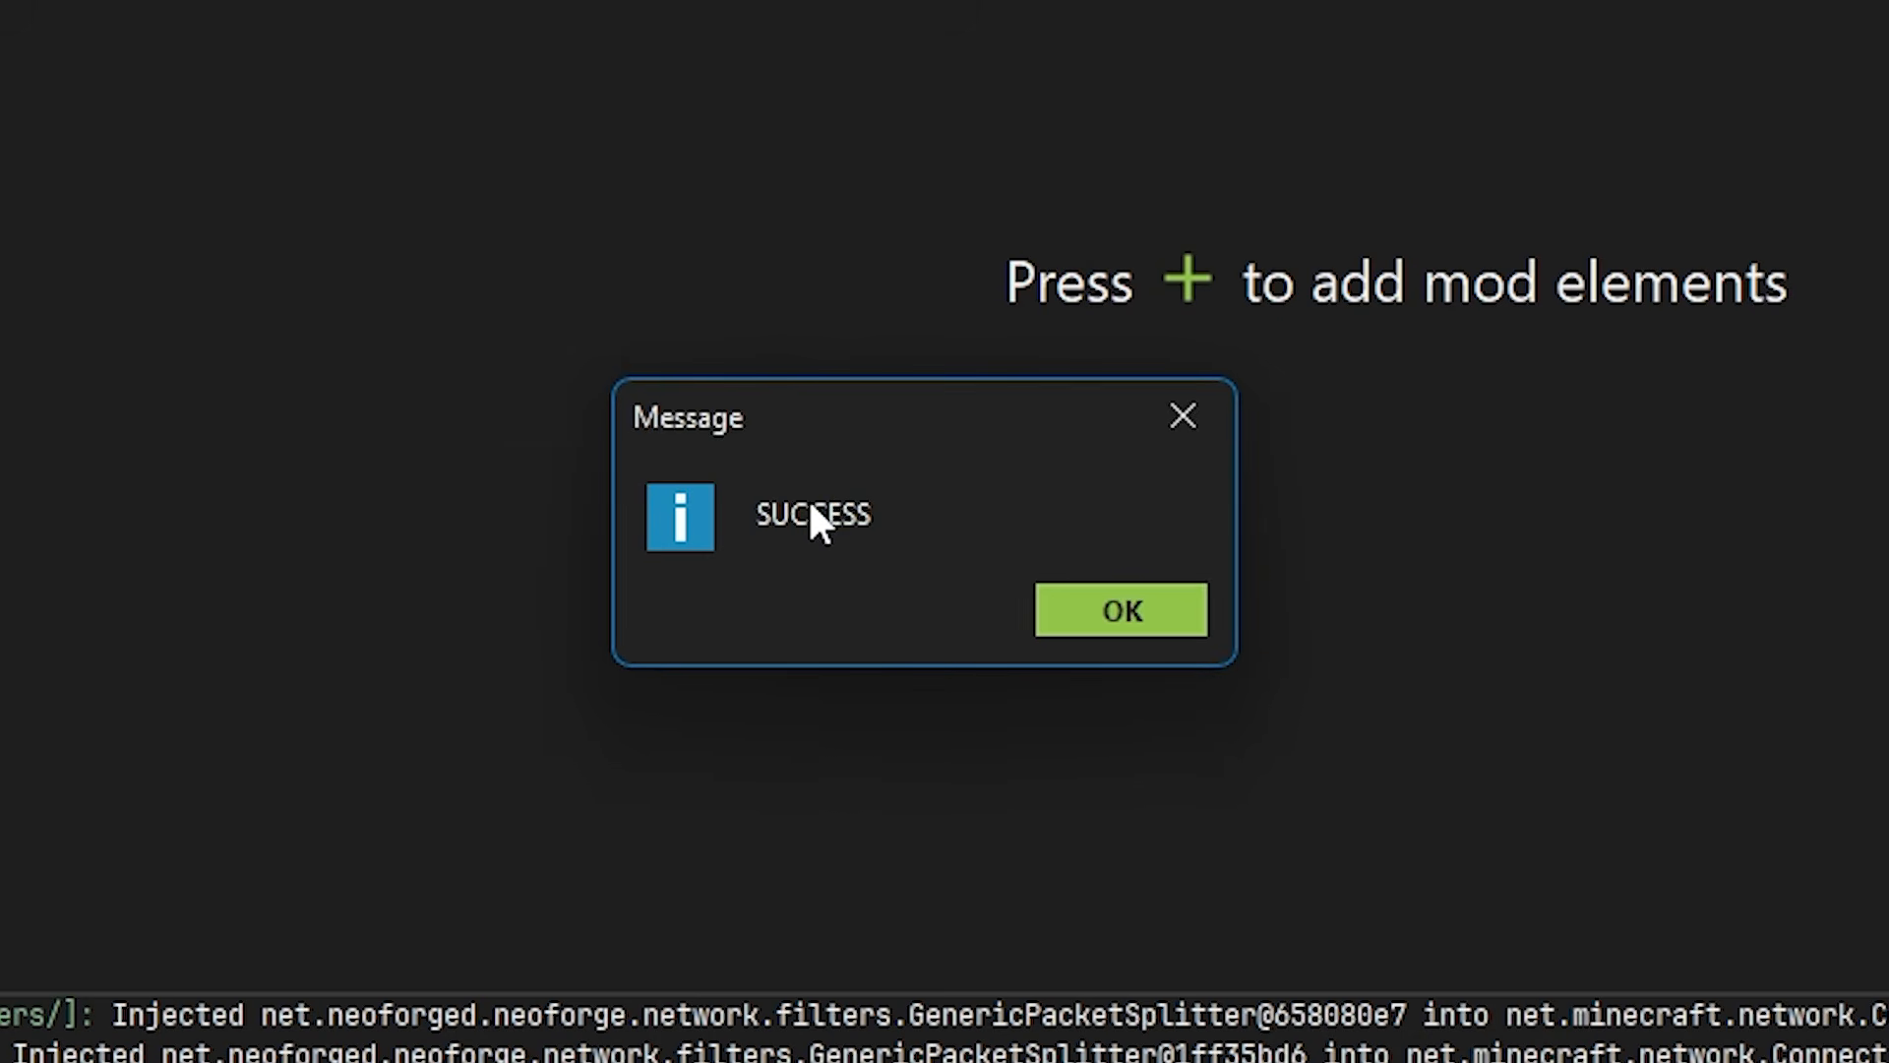
{"action": "left_click", "coordinate": [1115, 607]}
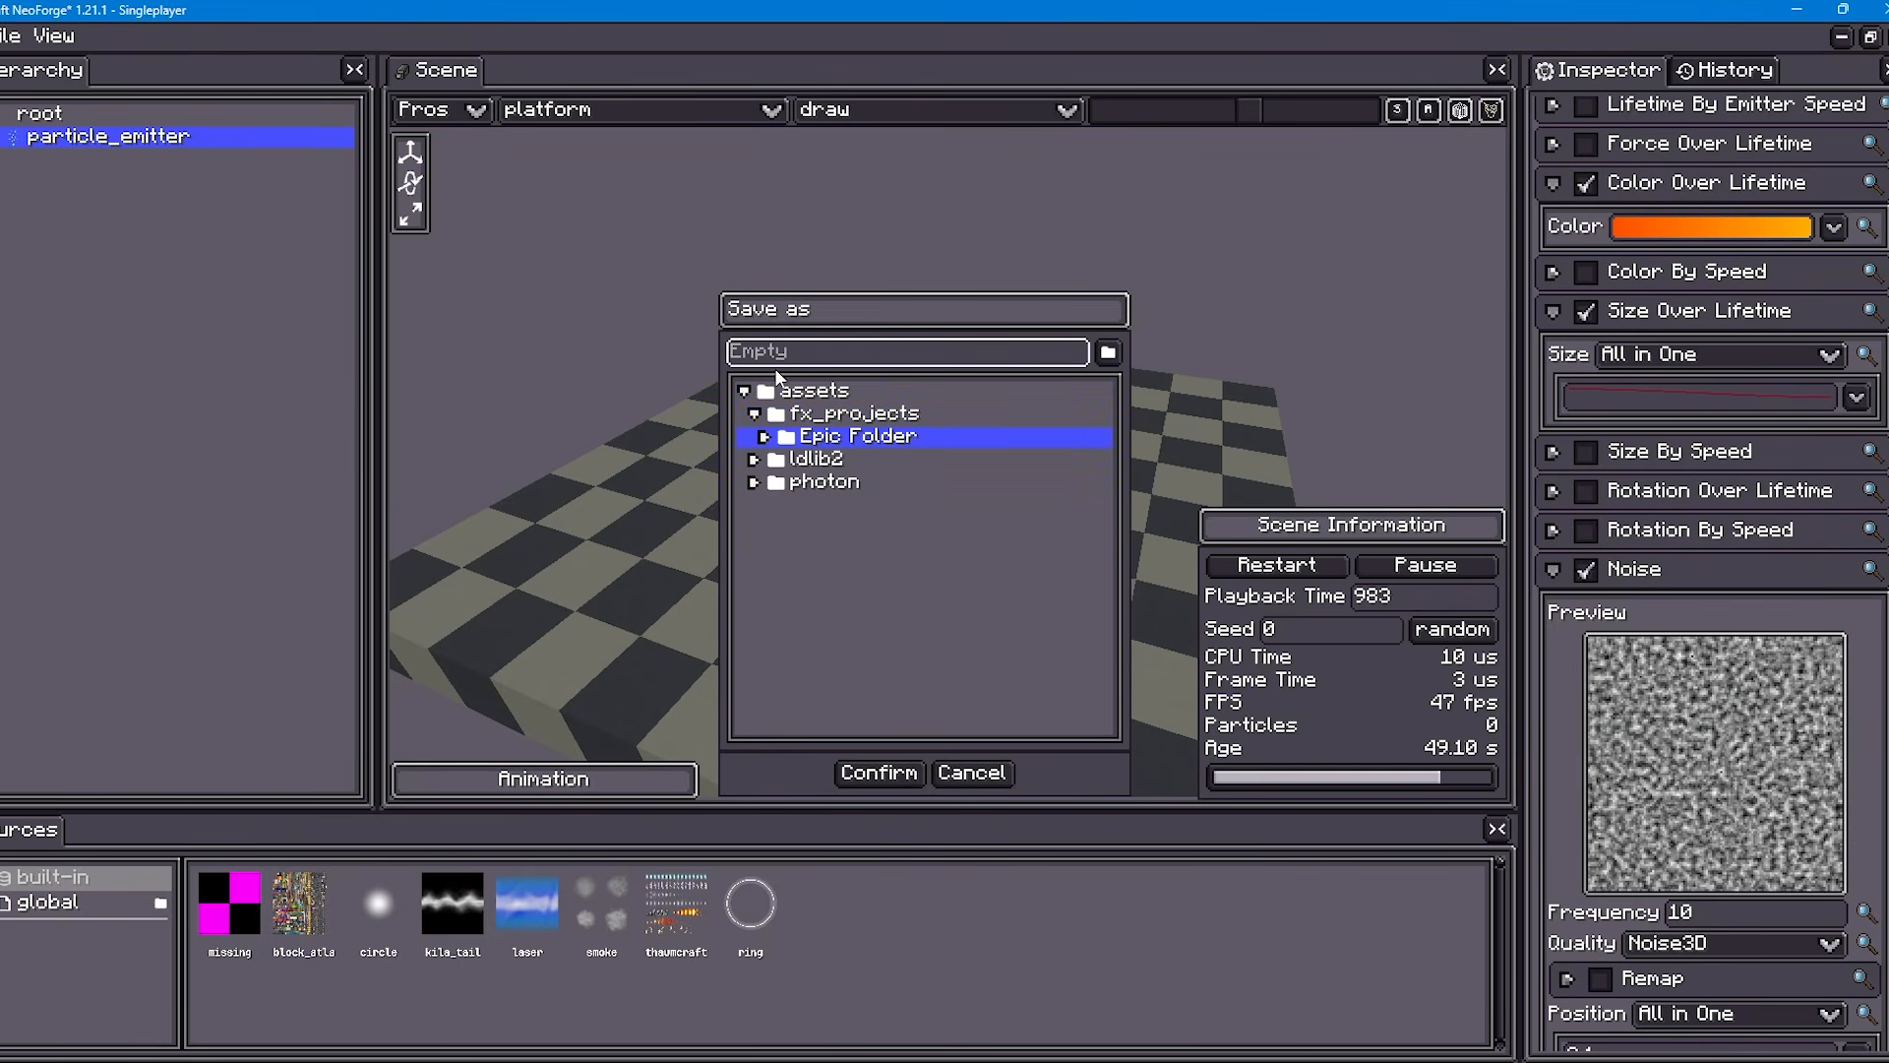
Step: Save the project as "fireworkproject" in the Epic Folder inside fx_projects
{"action": "type", "text": "fire"}
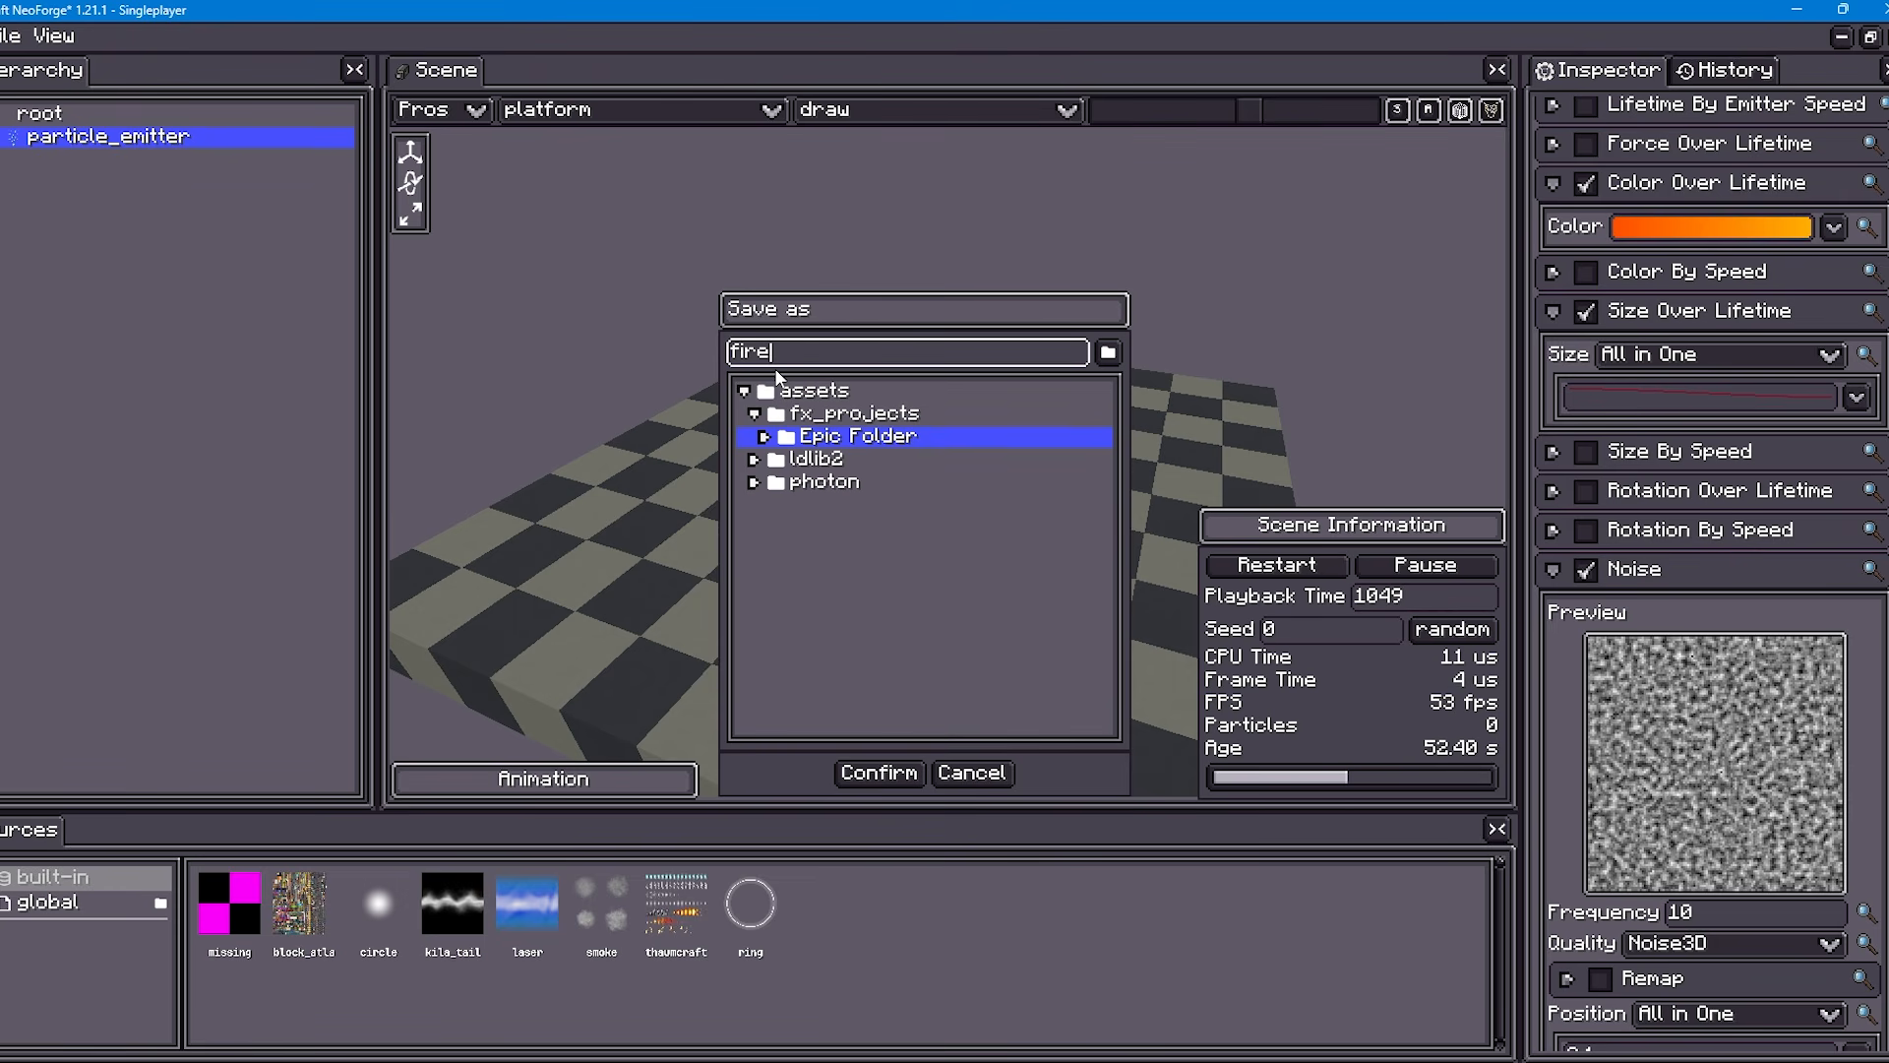
{"action": "type", "text": "workproject"}
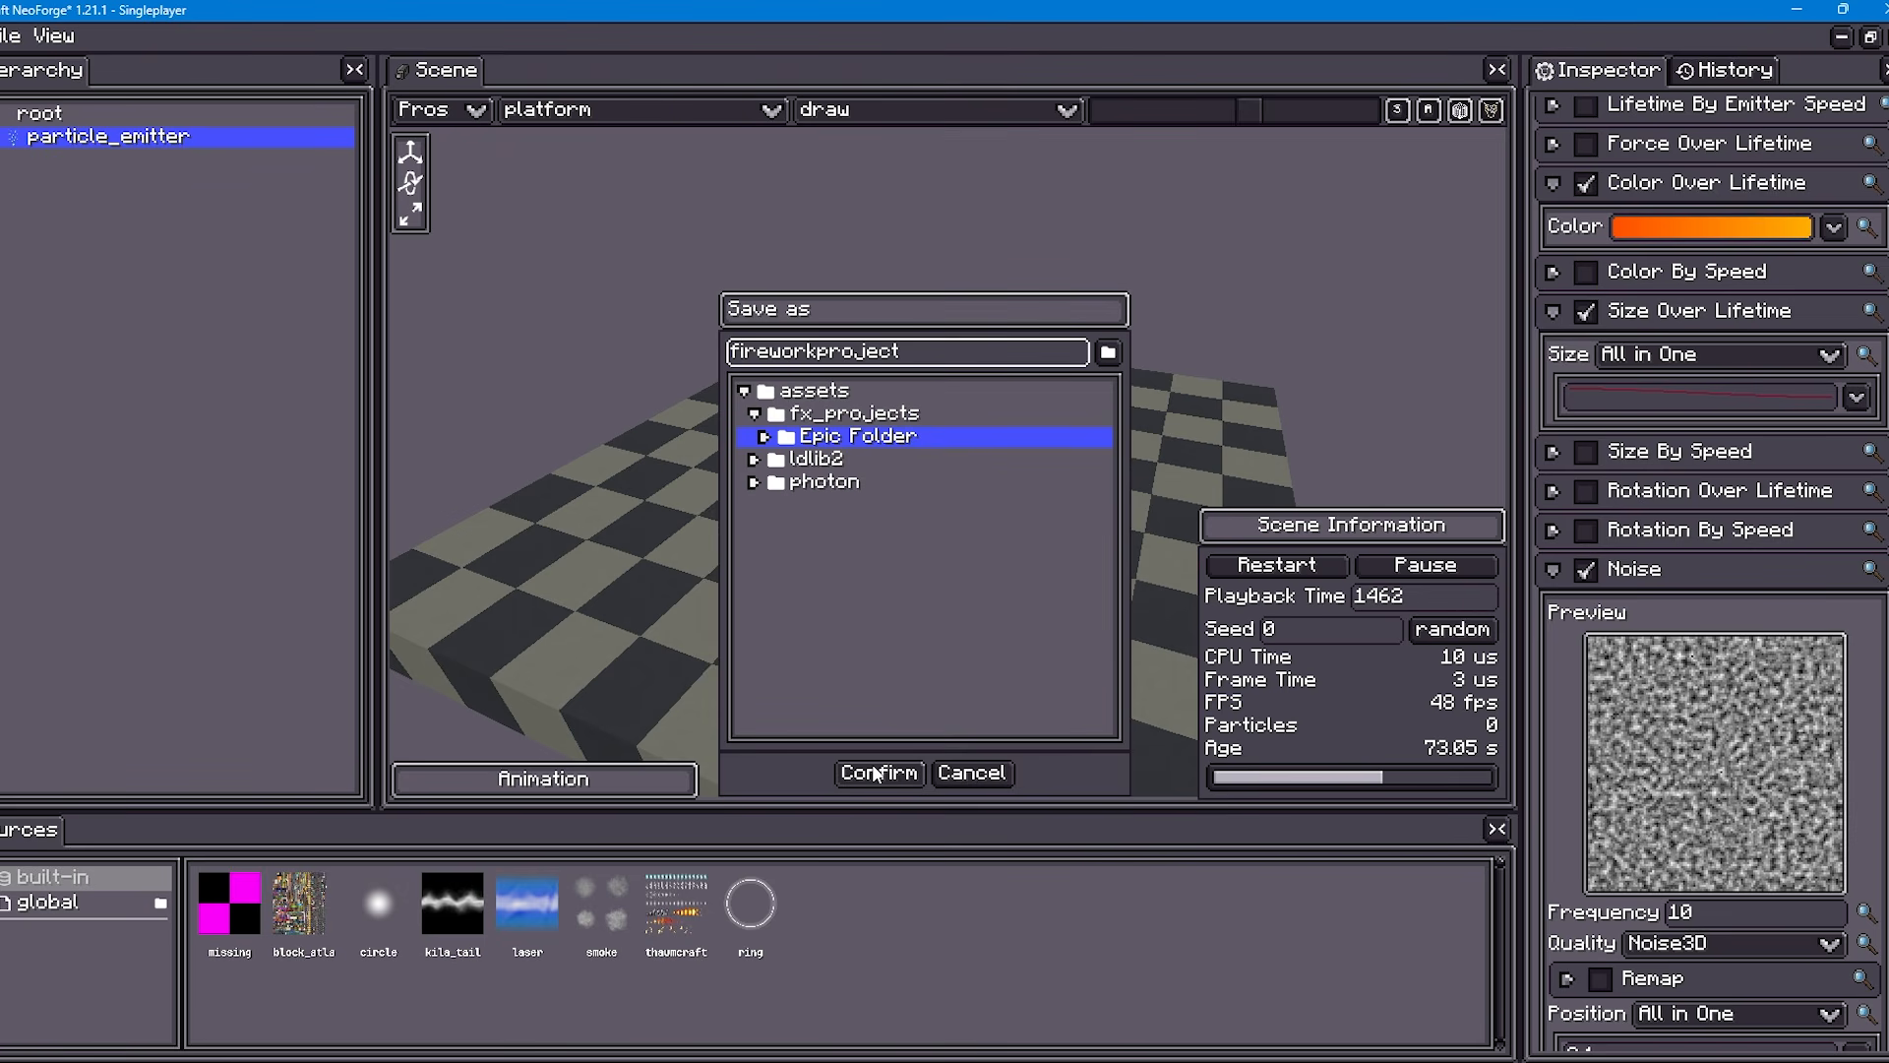
{"action": "left_click", "coordinate": [875, 773]}
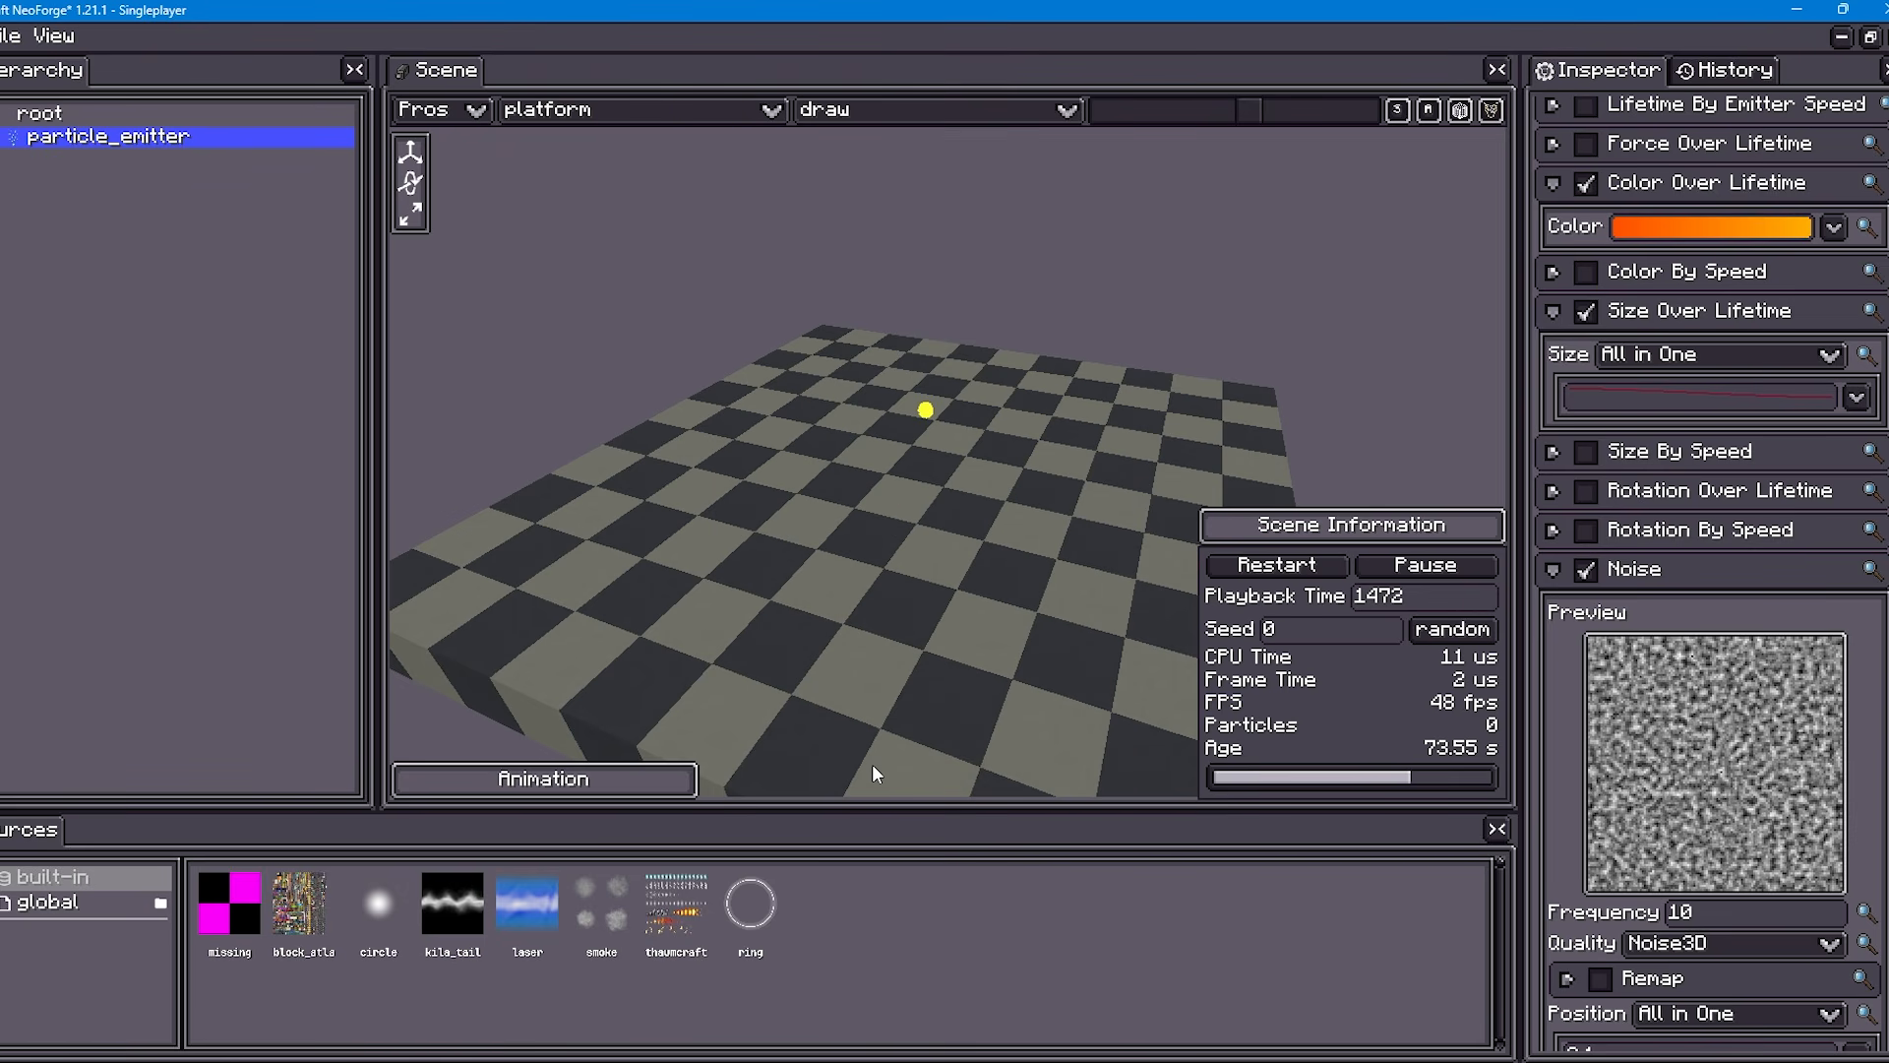
Step: Export the effect as an FX file named "fireworkfx" in the fx folder
{"action": "left_click", "coordinate": [14, 35]}
{"action": "mouse_move", "coordinate": [111, 205]}
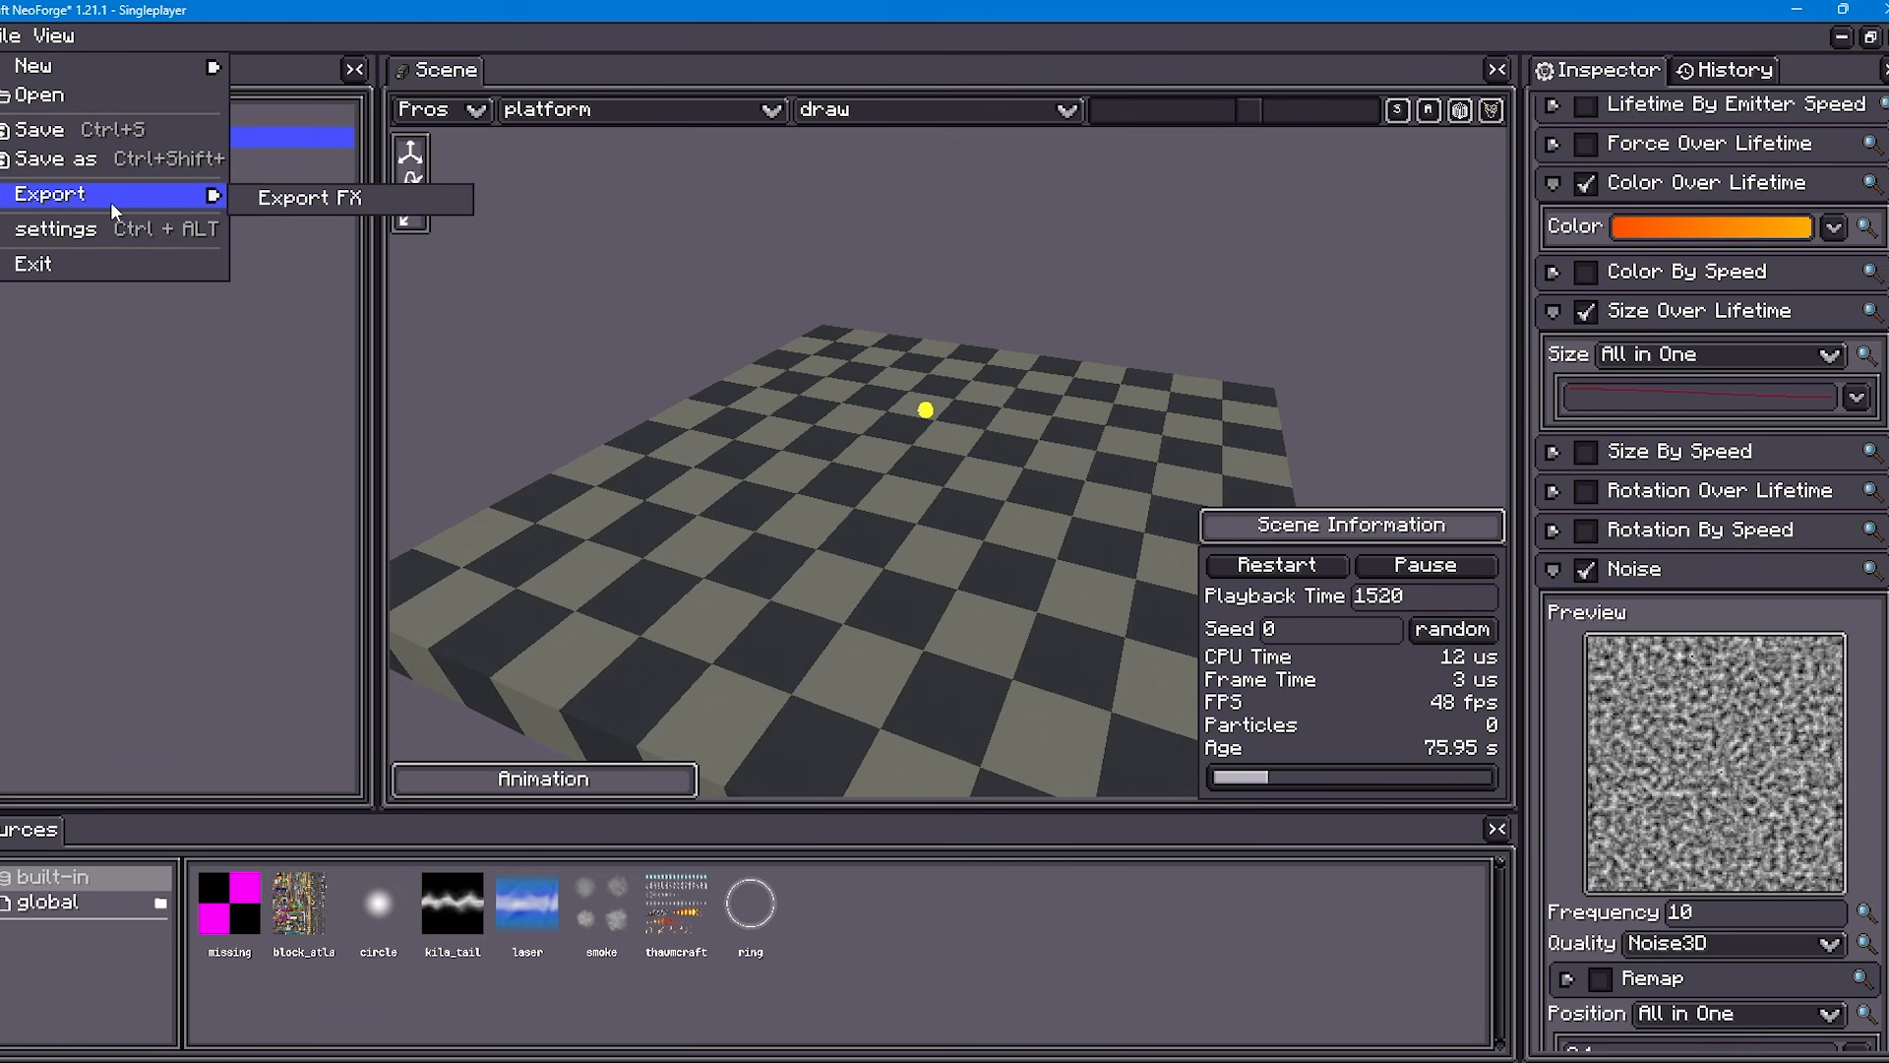
{"action": "left_click", "coordinate": [321, 204]}
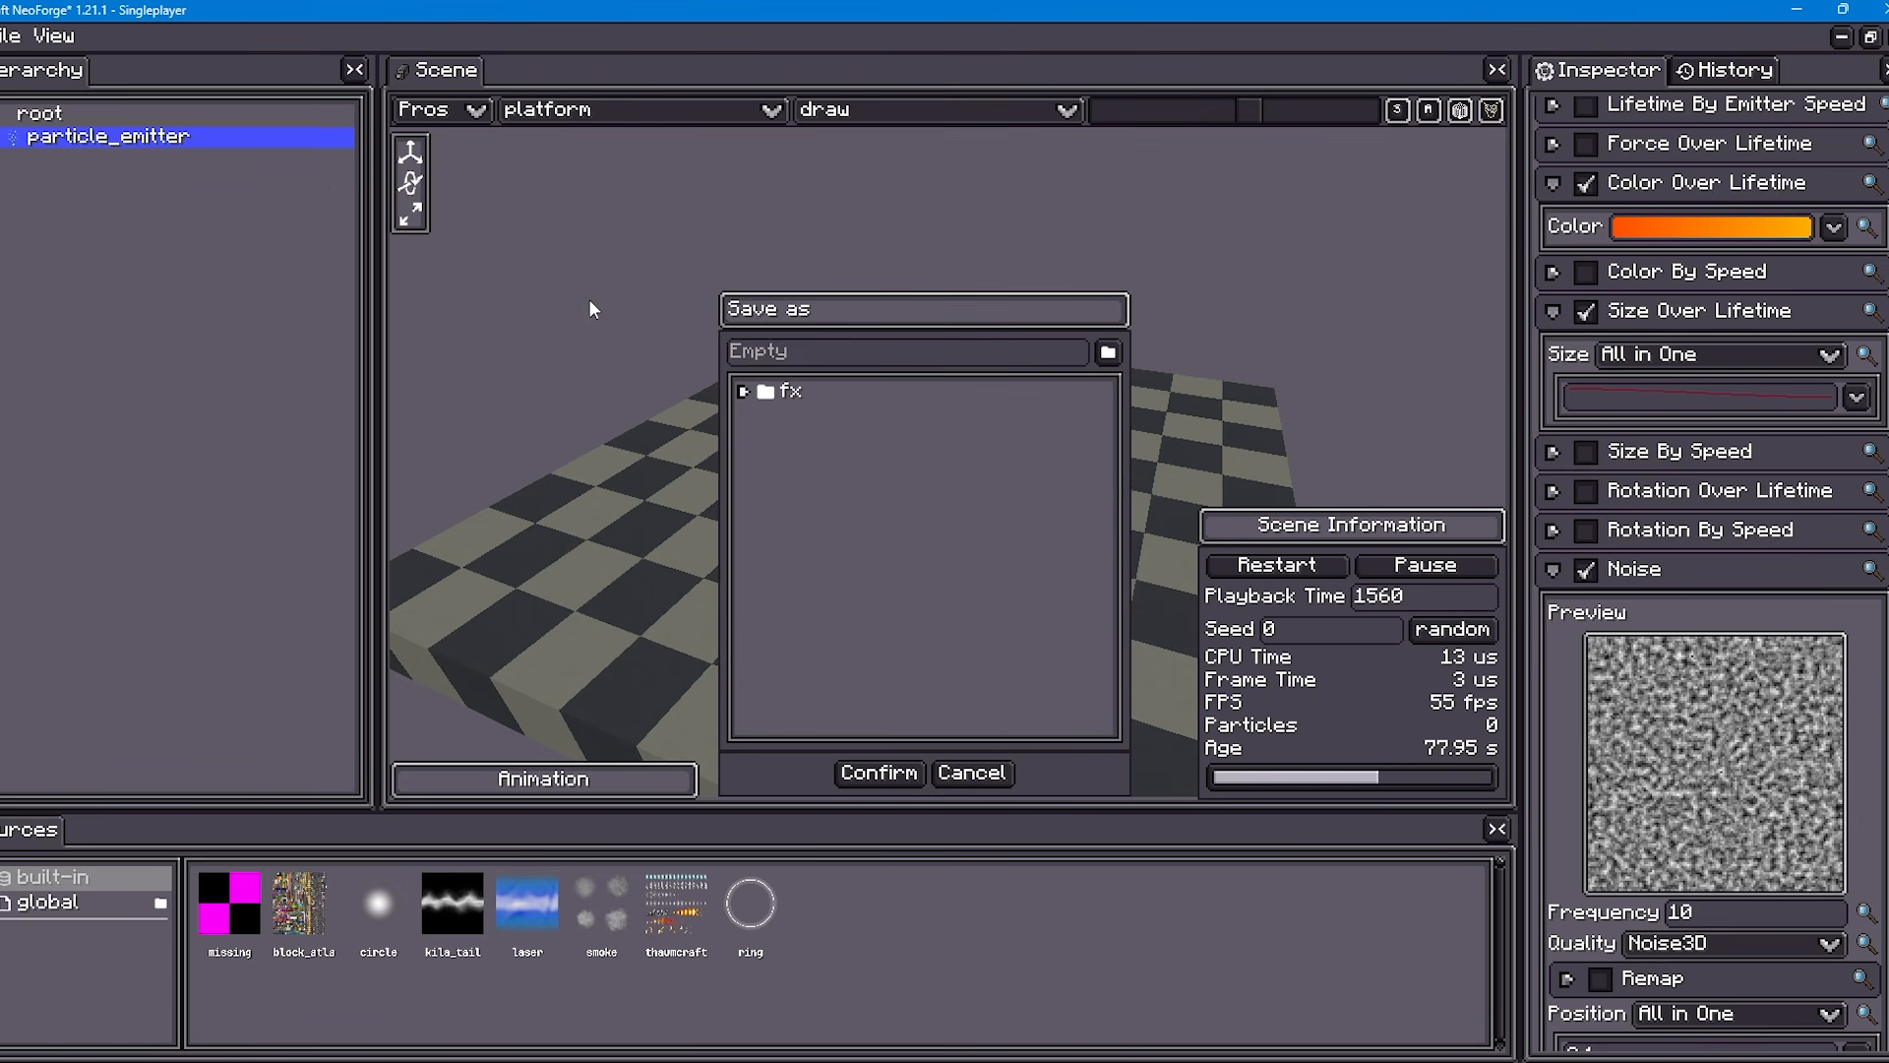
{"action": "left_click", "coordinate": [753, 354]}
{"action": "type", "text": "fireworkfx"}
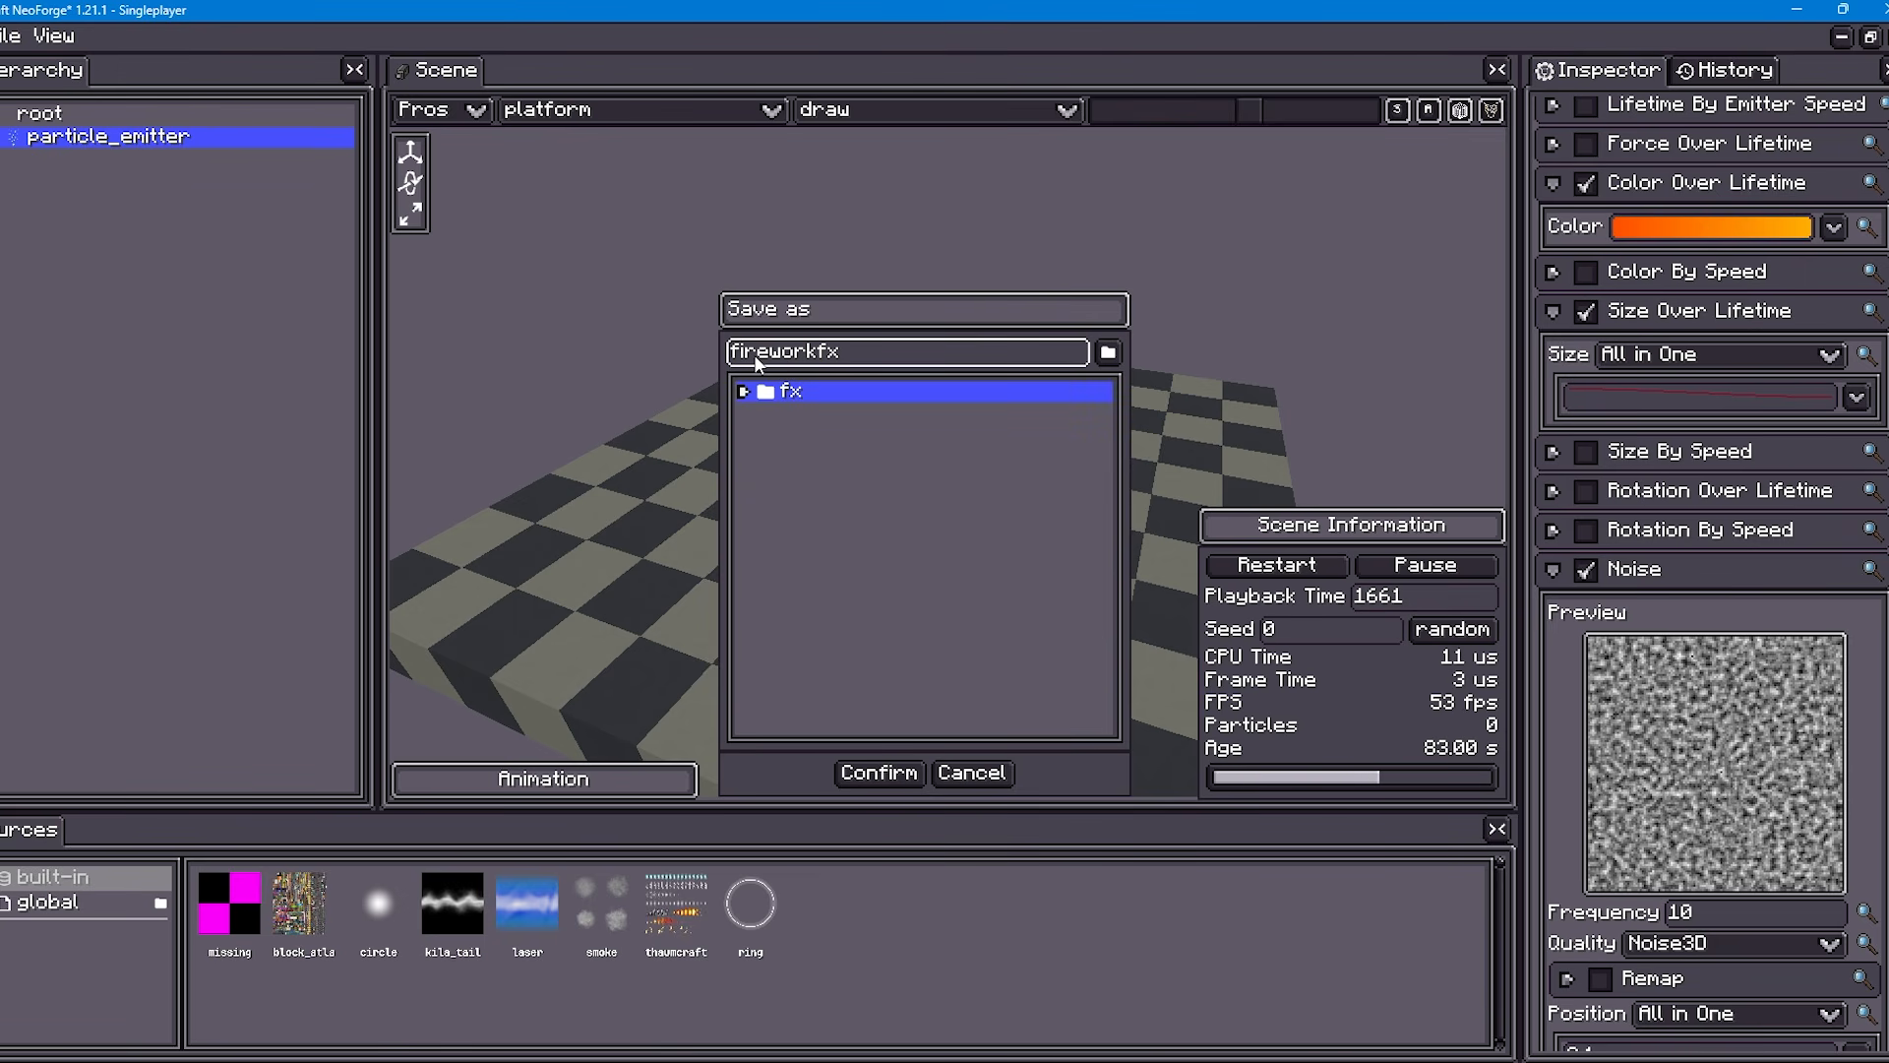
{"action": "left_click", "coordinate": [891, 772]}
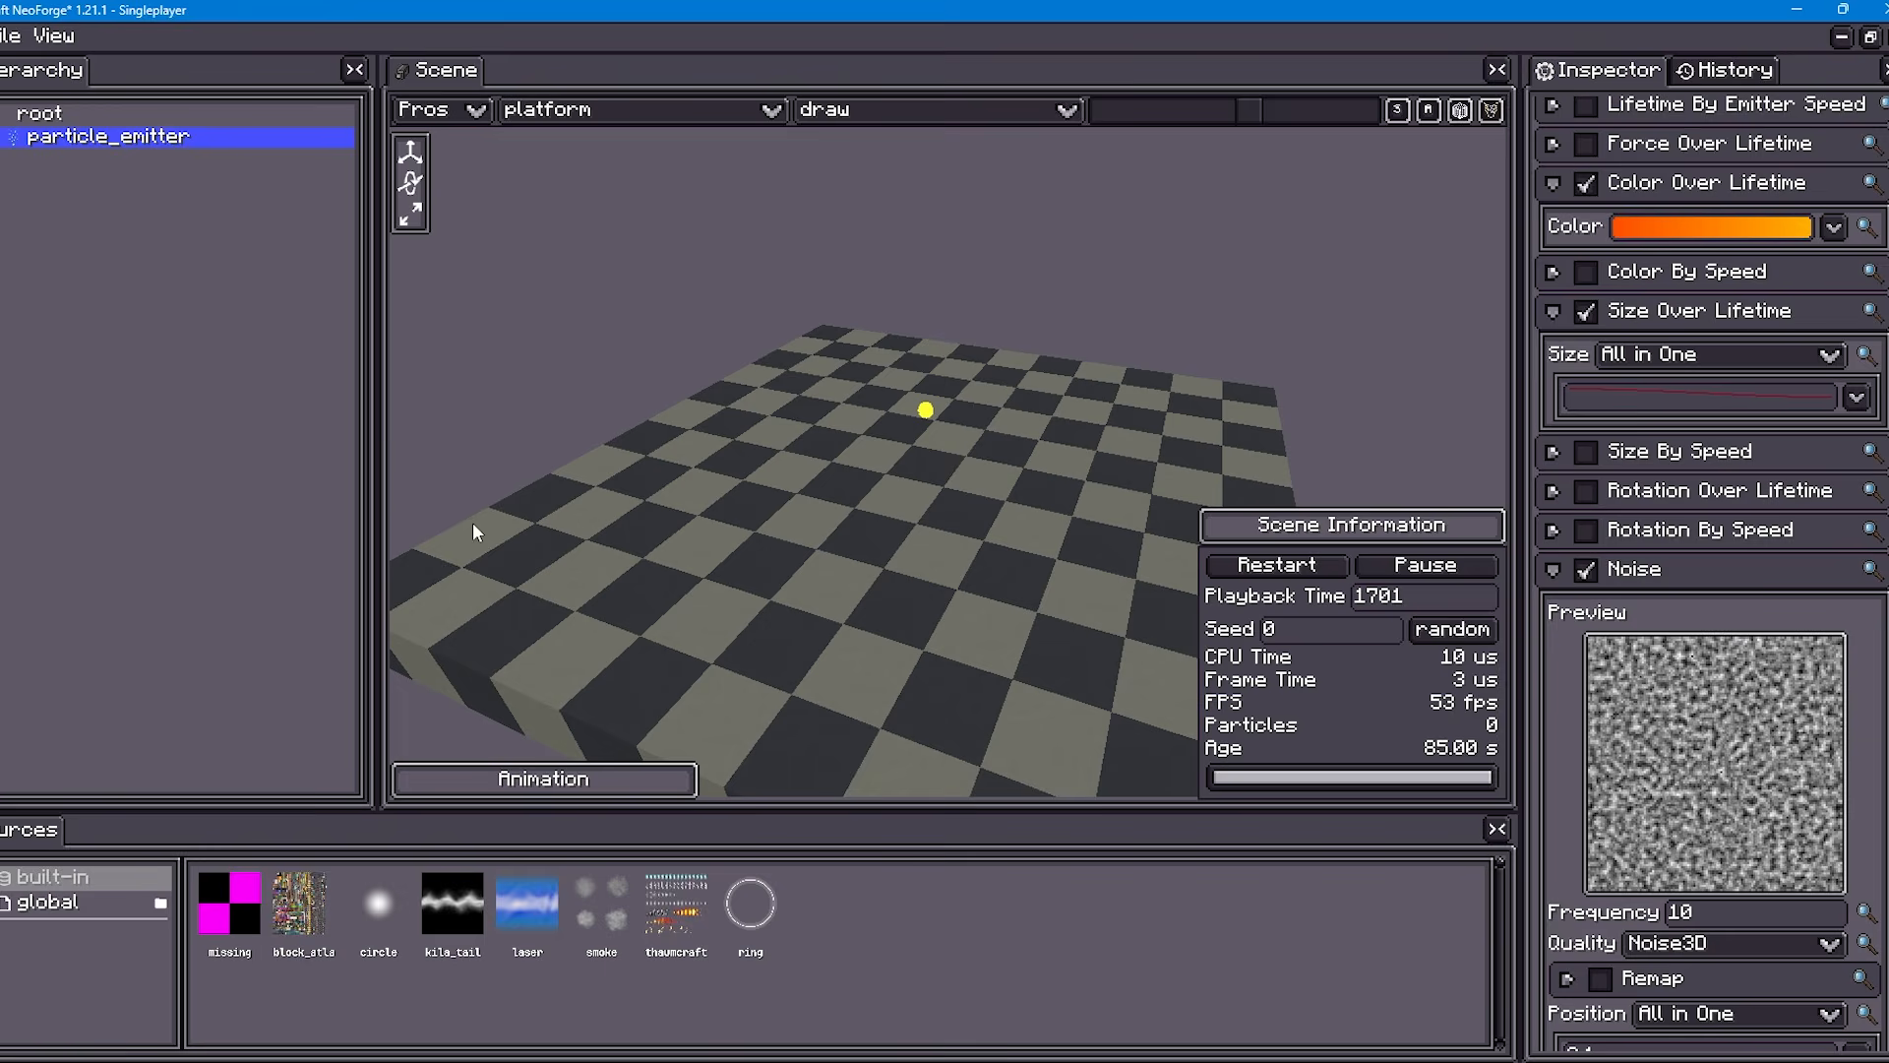
Step: Exit the Photon editor and change the game camera to the front-facing third-person view
{"action": "left_click", "coordinate": [12, 36]}
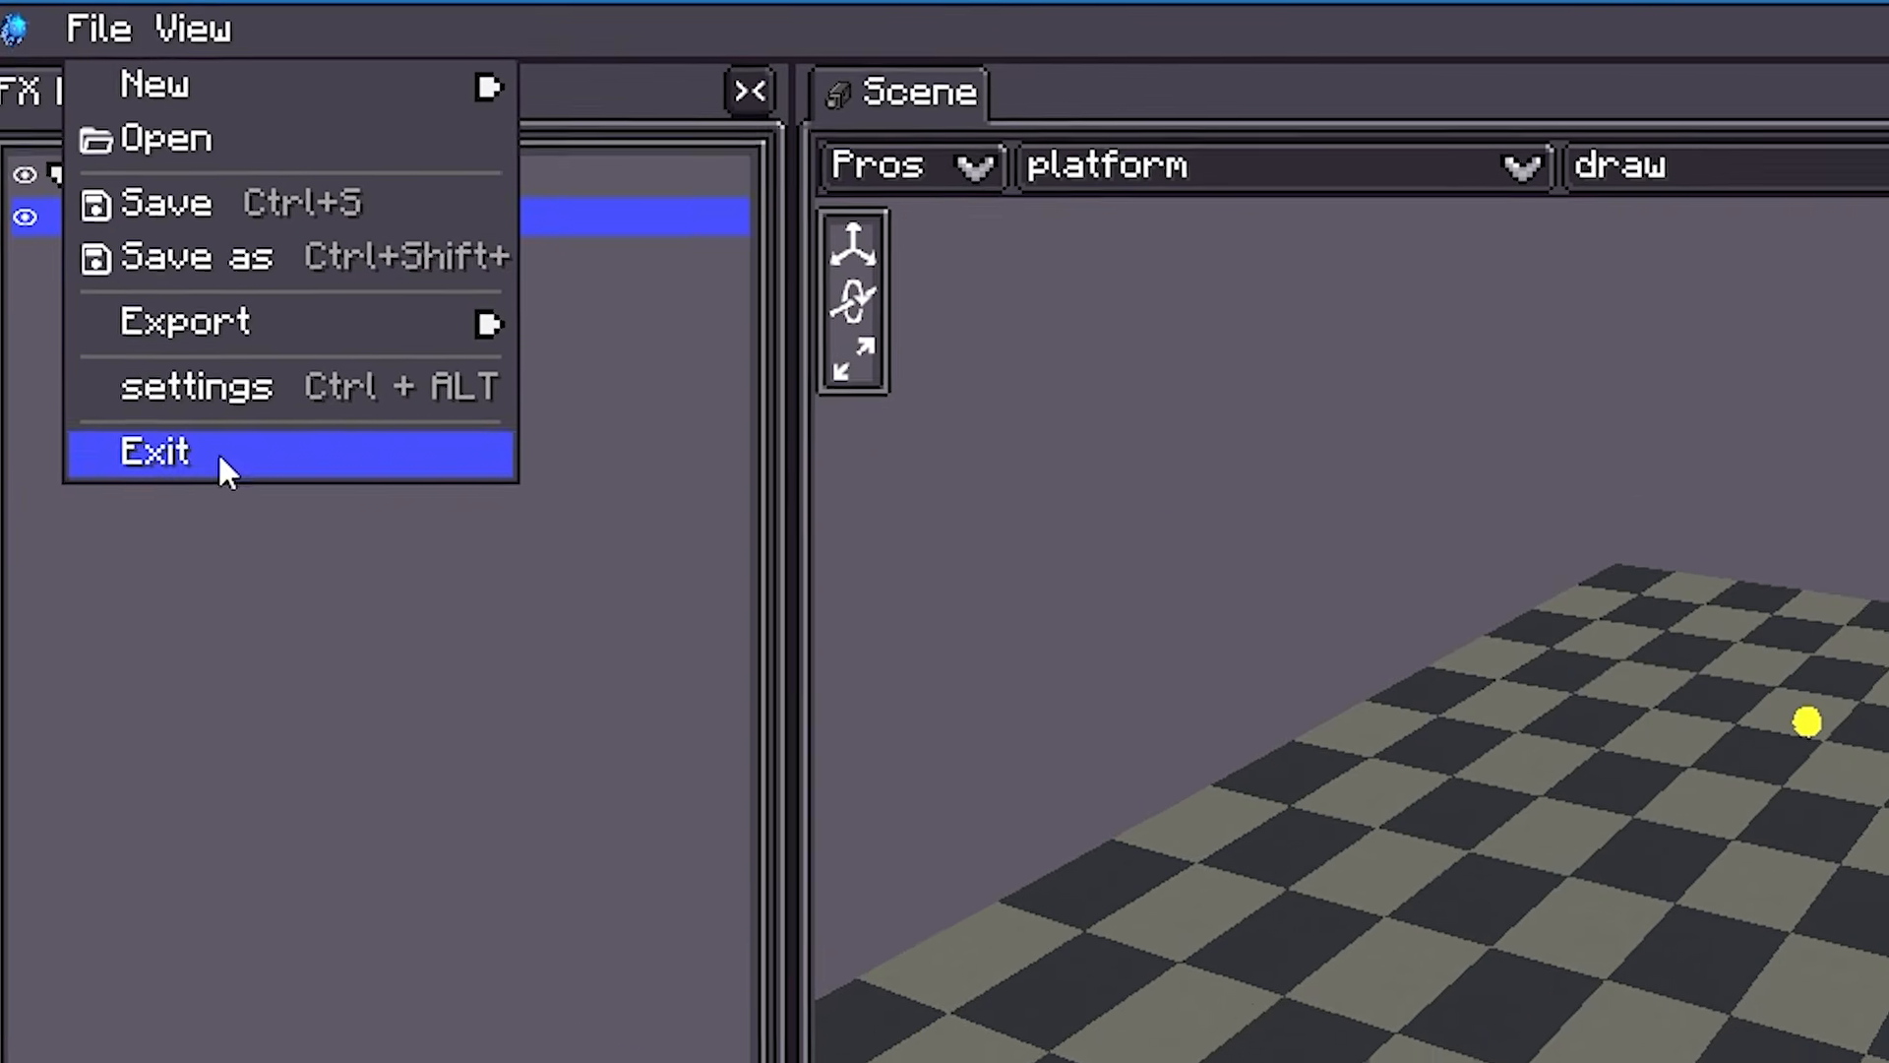
{"action": "left_click", "coordinate": [218, 454]}
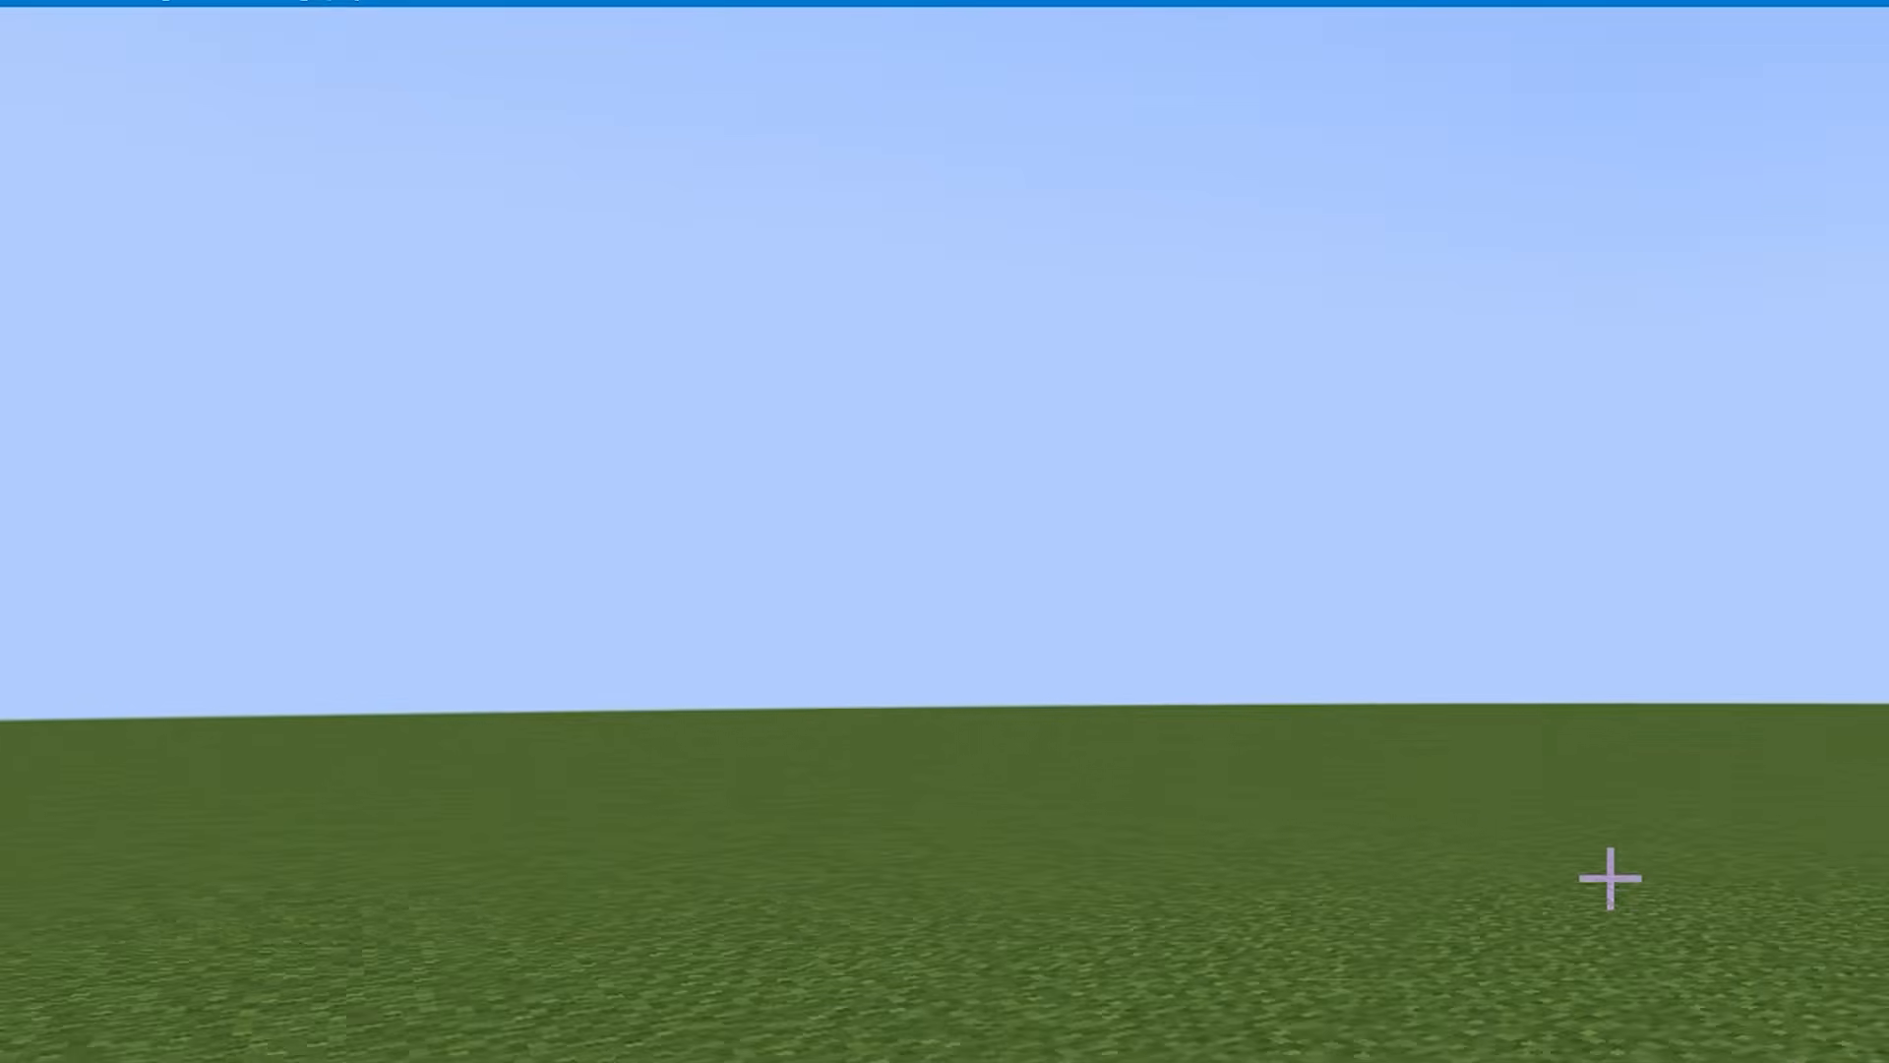
{"action": "key", "text": "F5"}
{"action": "key", "text": "F5"}
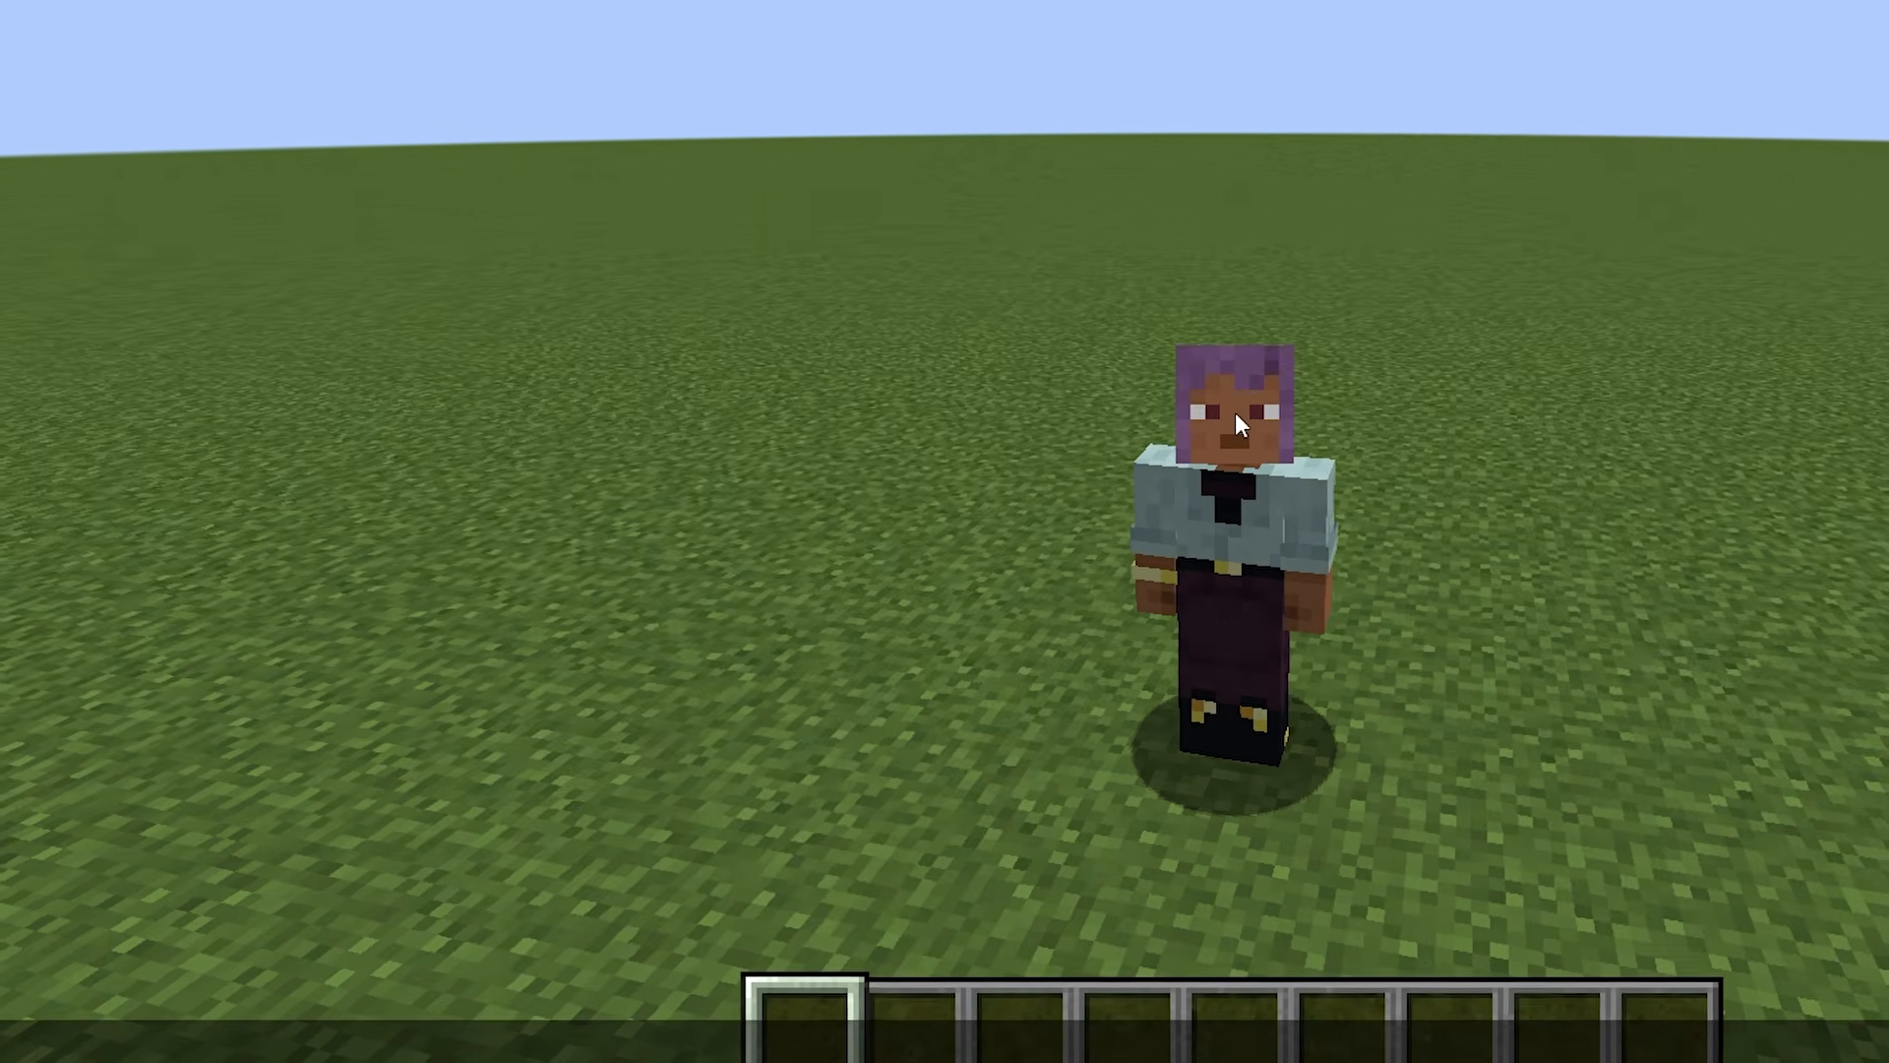
Step: Play the exported effect in the world by running the /photon fx photon:fireworkfx command with the block option
{"action": "type", "text": "photon "}
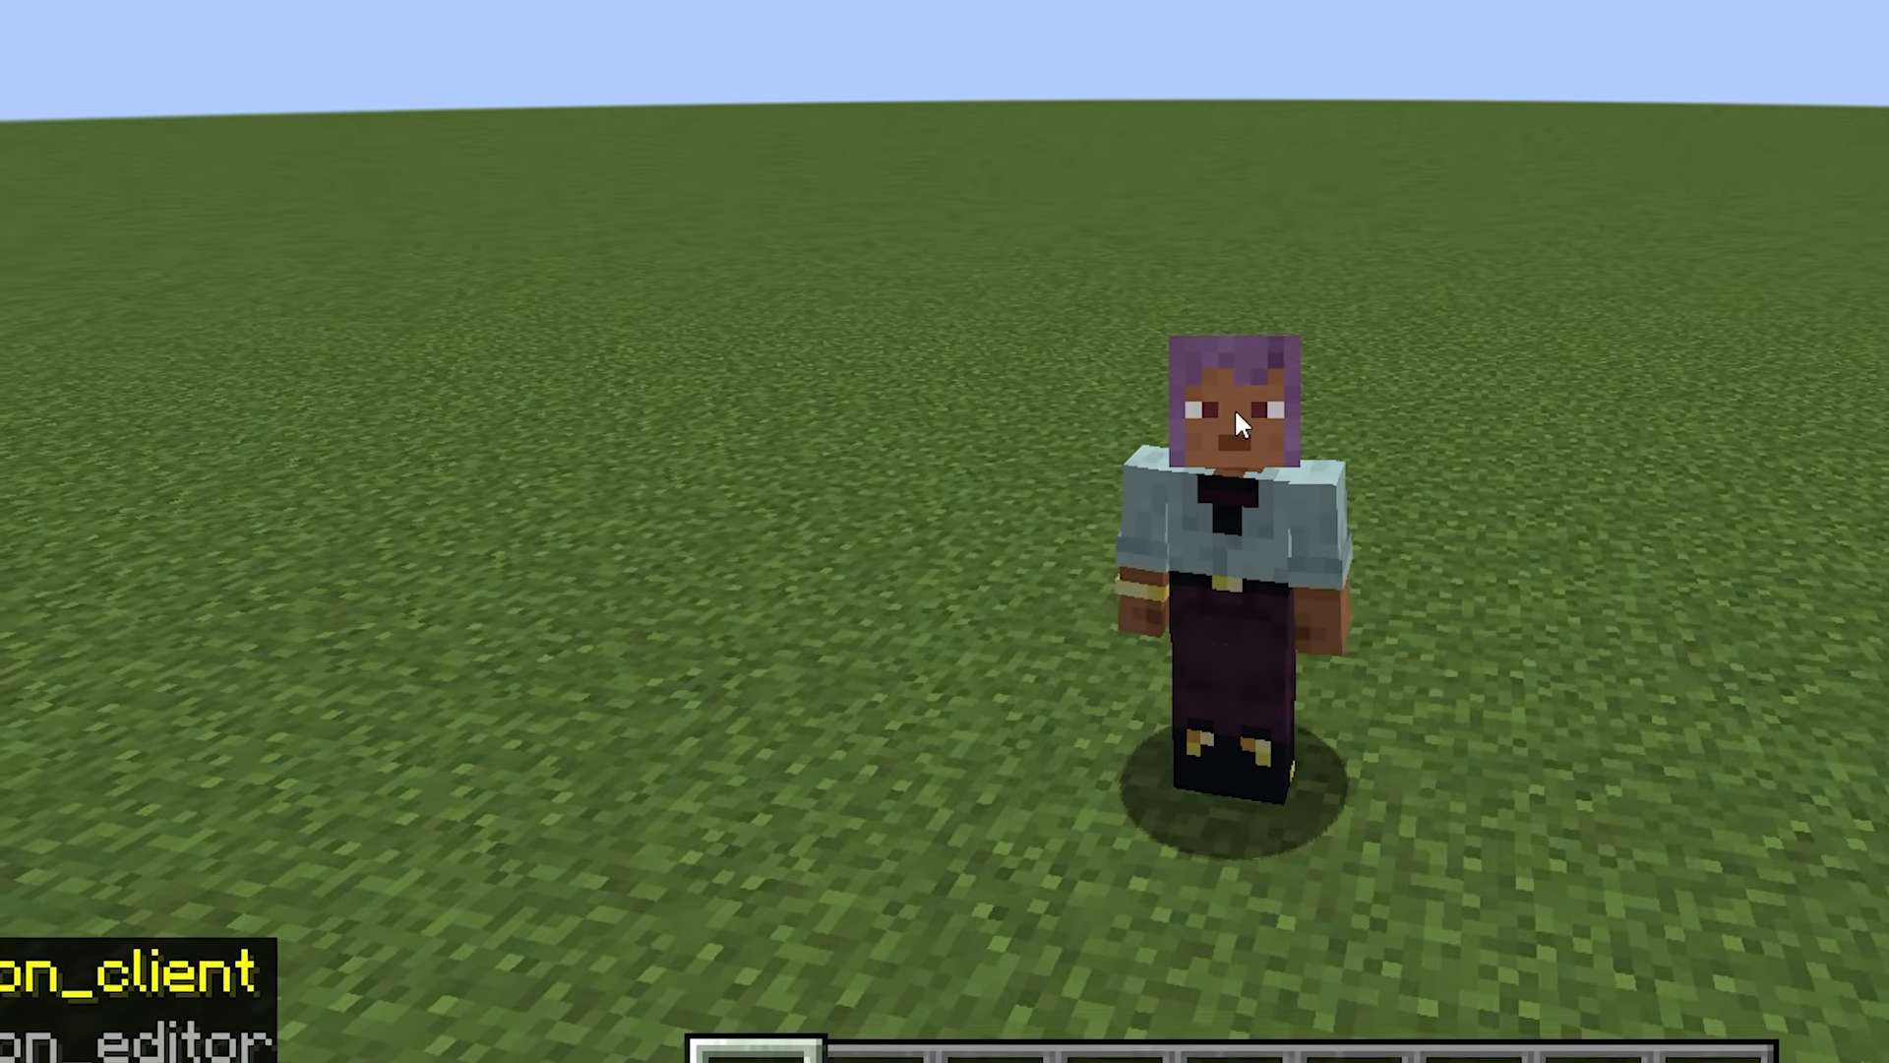
{"action": "type", "text": "fx"}
{"action": "key", "text": "Tab"}
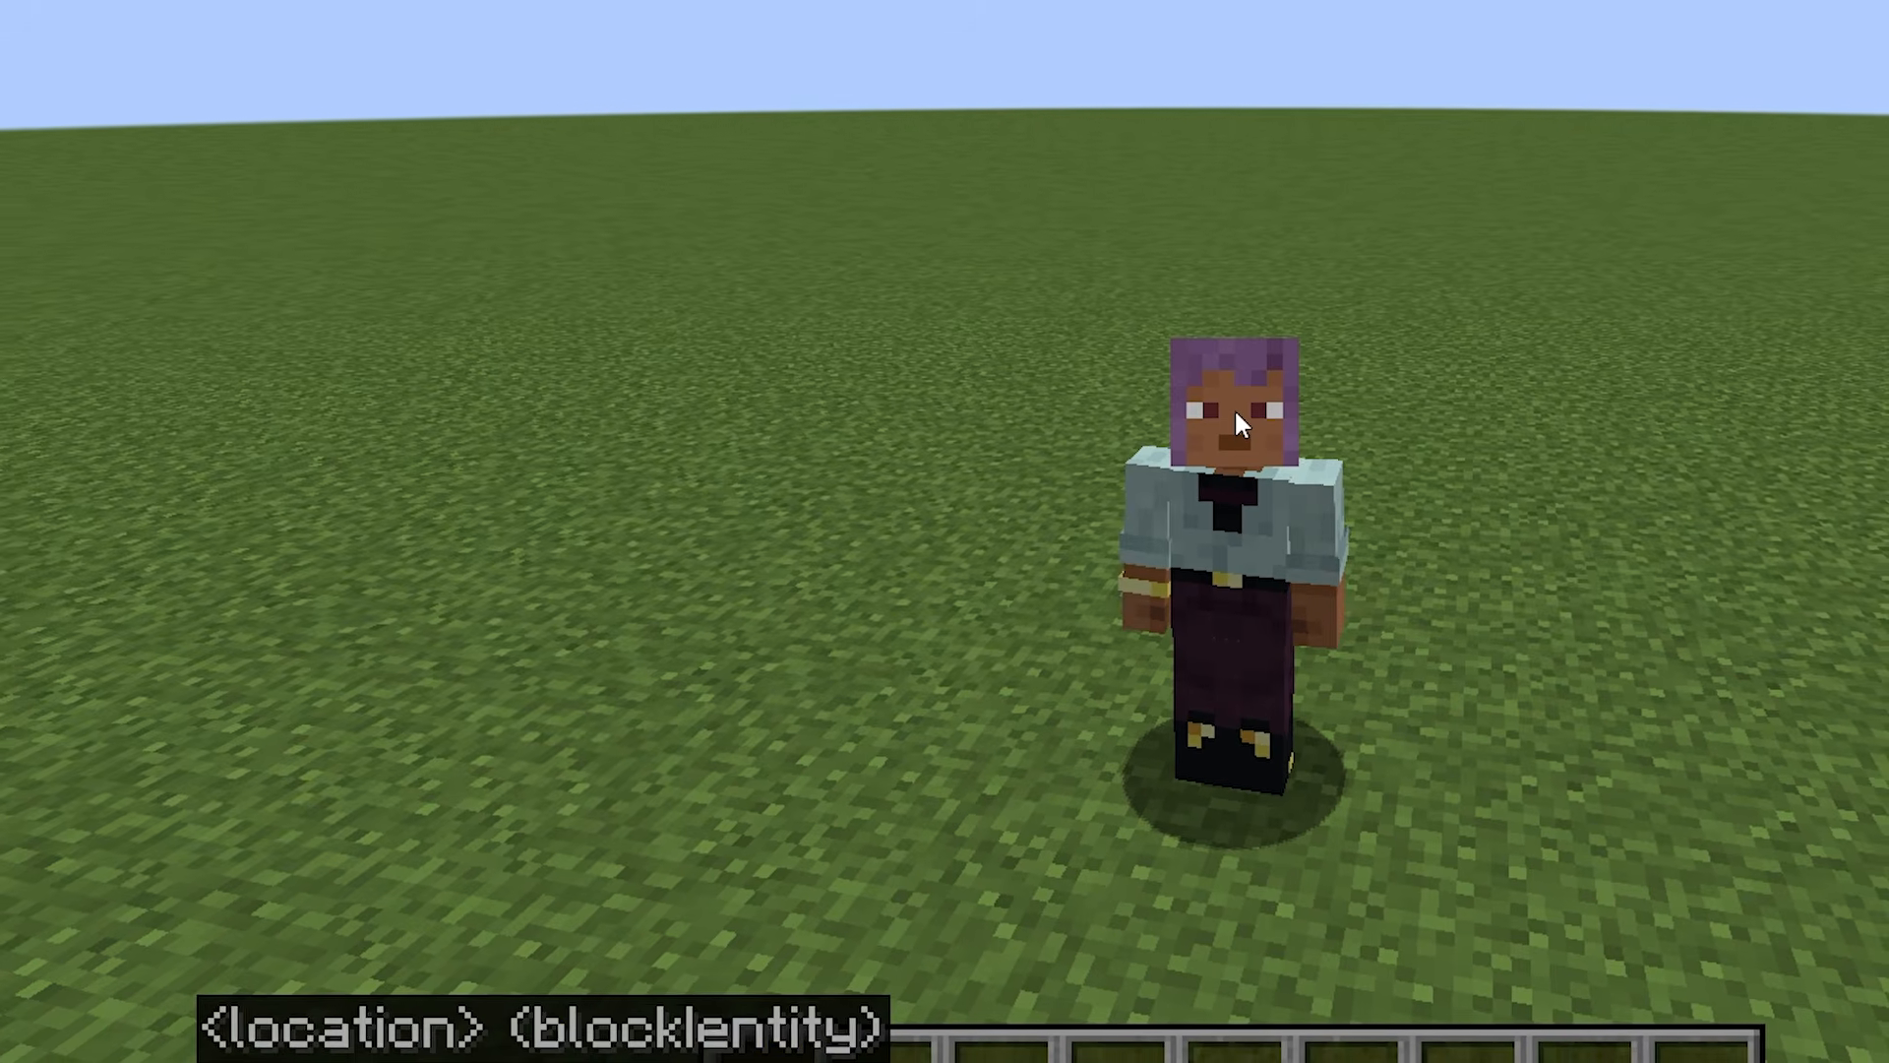
{"action": "key", "text": "Tab"}
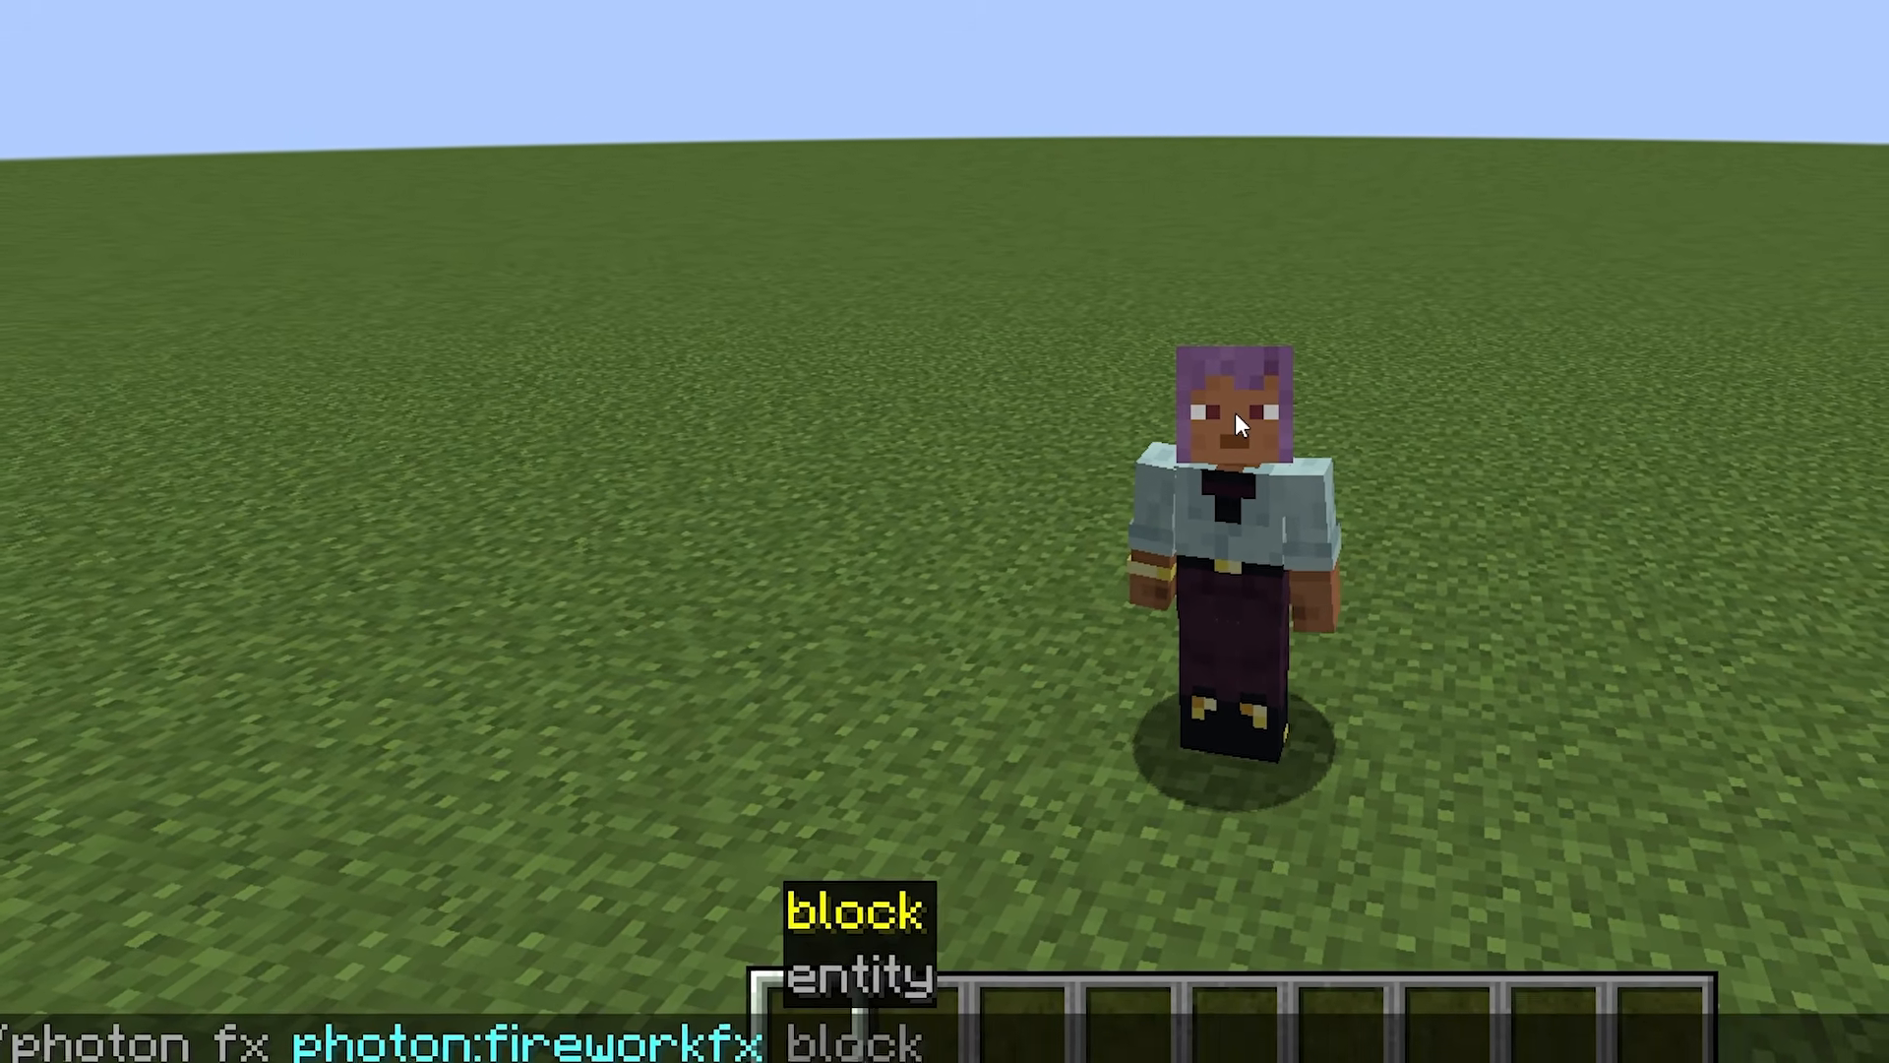
{"action": "key", "text": "Tab"}
{"action": "key", "text": "Tab"}
{"action": "key", "text": "Return"}
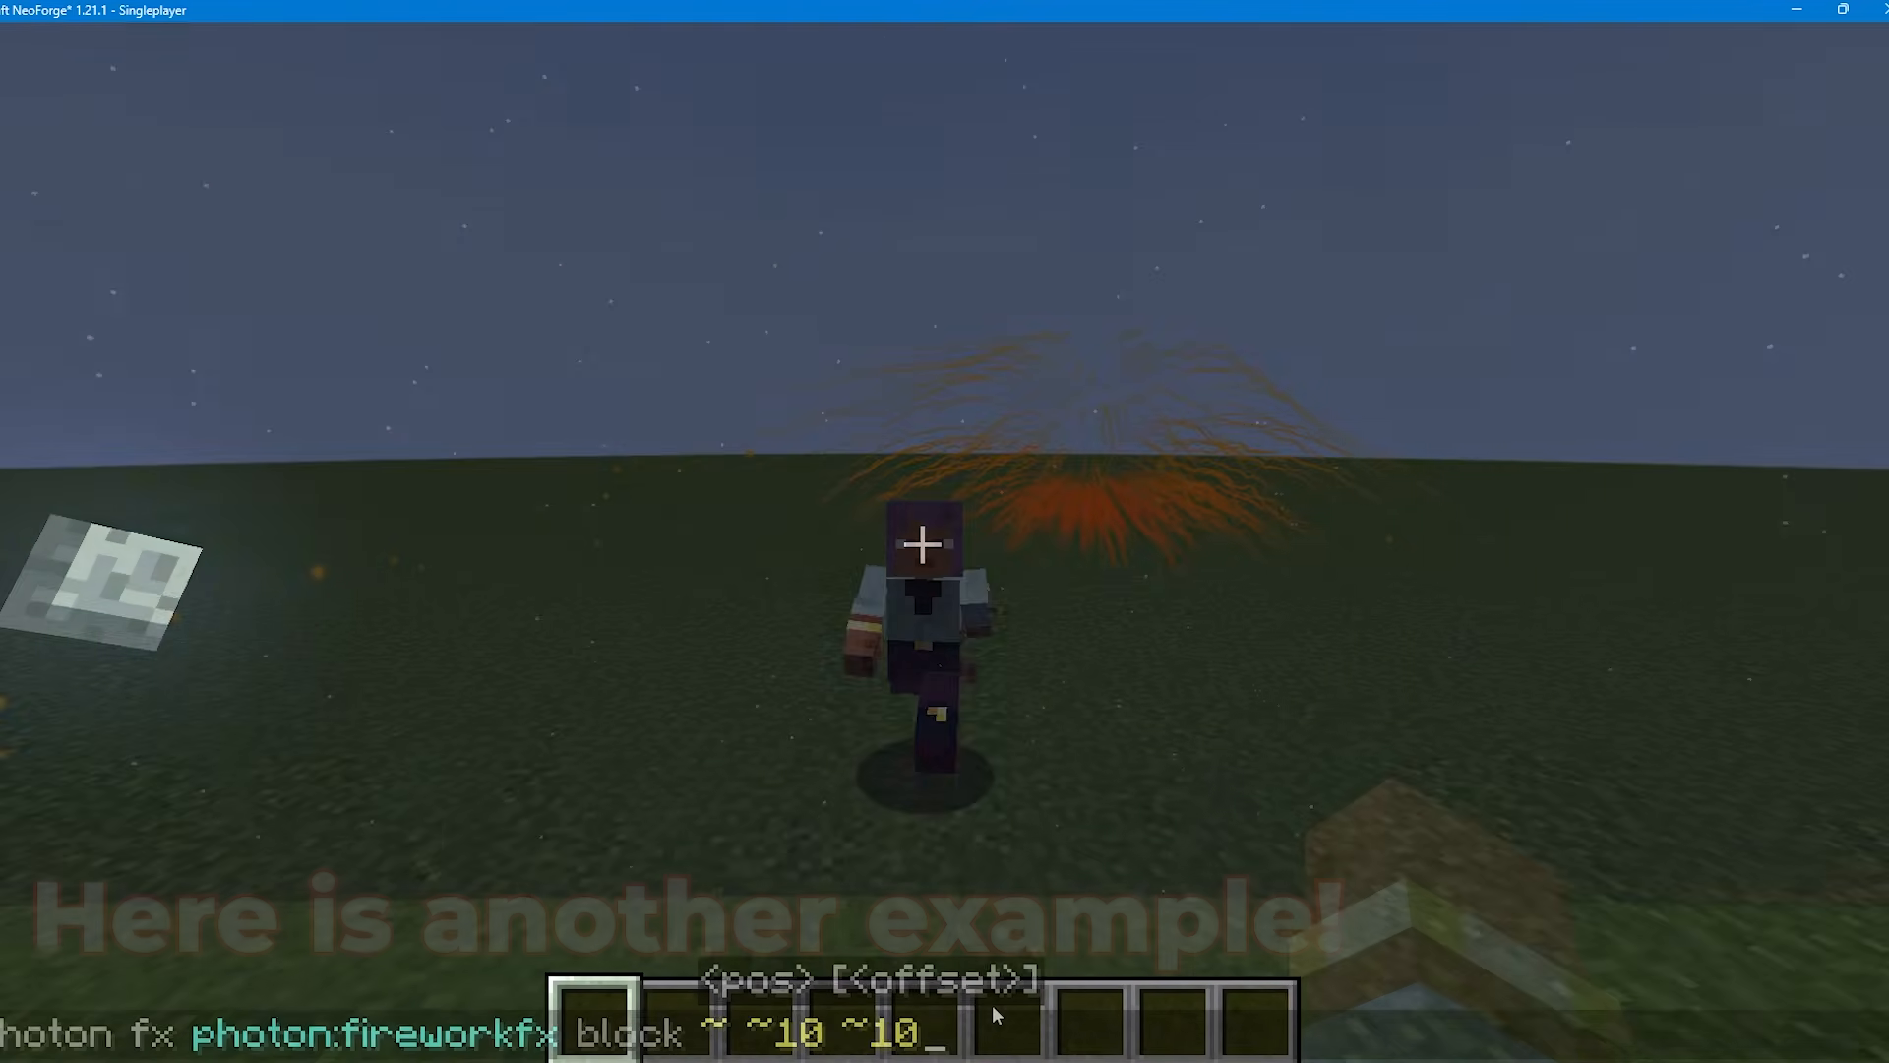
Step: Run the fireworkfx command with block coordinates ~ ~10 ~10 to play the effect away from the player
{"action": "key", "text": "Return"}
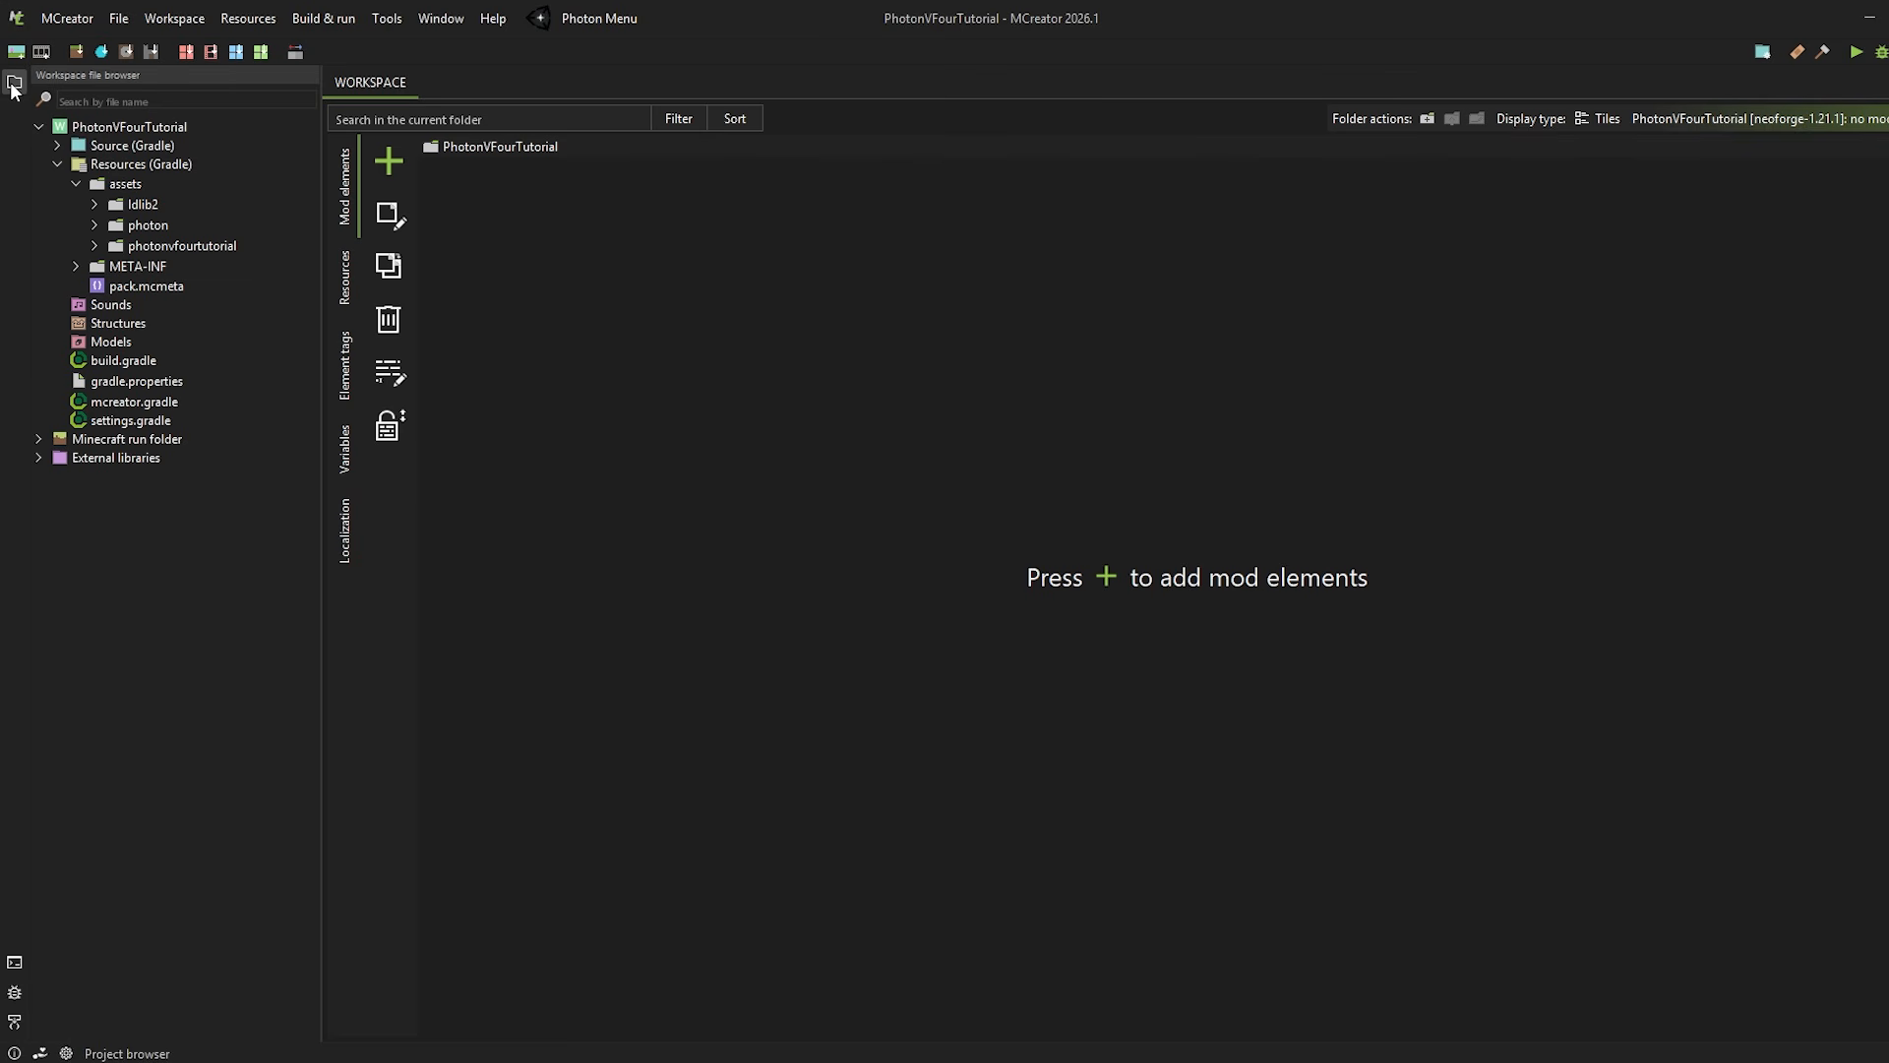
Step: Switch to MCreator, hide the workspace file browser and create a new Block mod element named FireworkBlock
{"action": "left_click", "coordinate": [14, 84]}
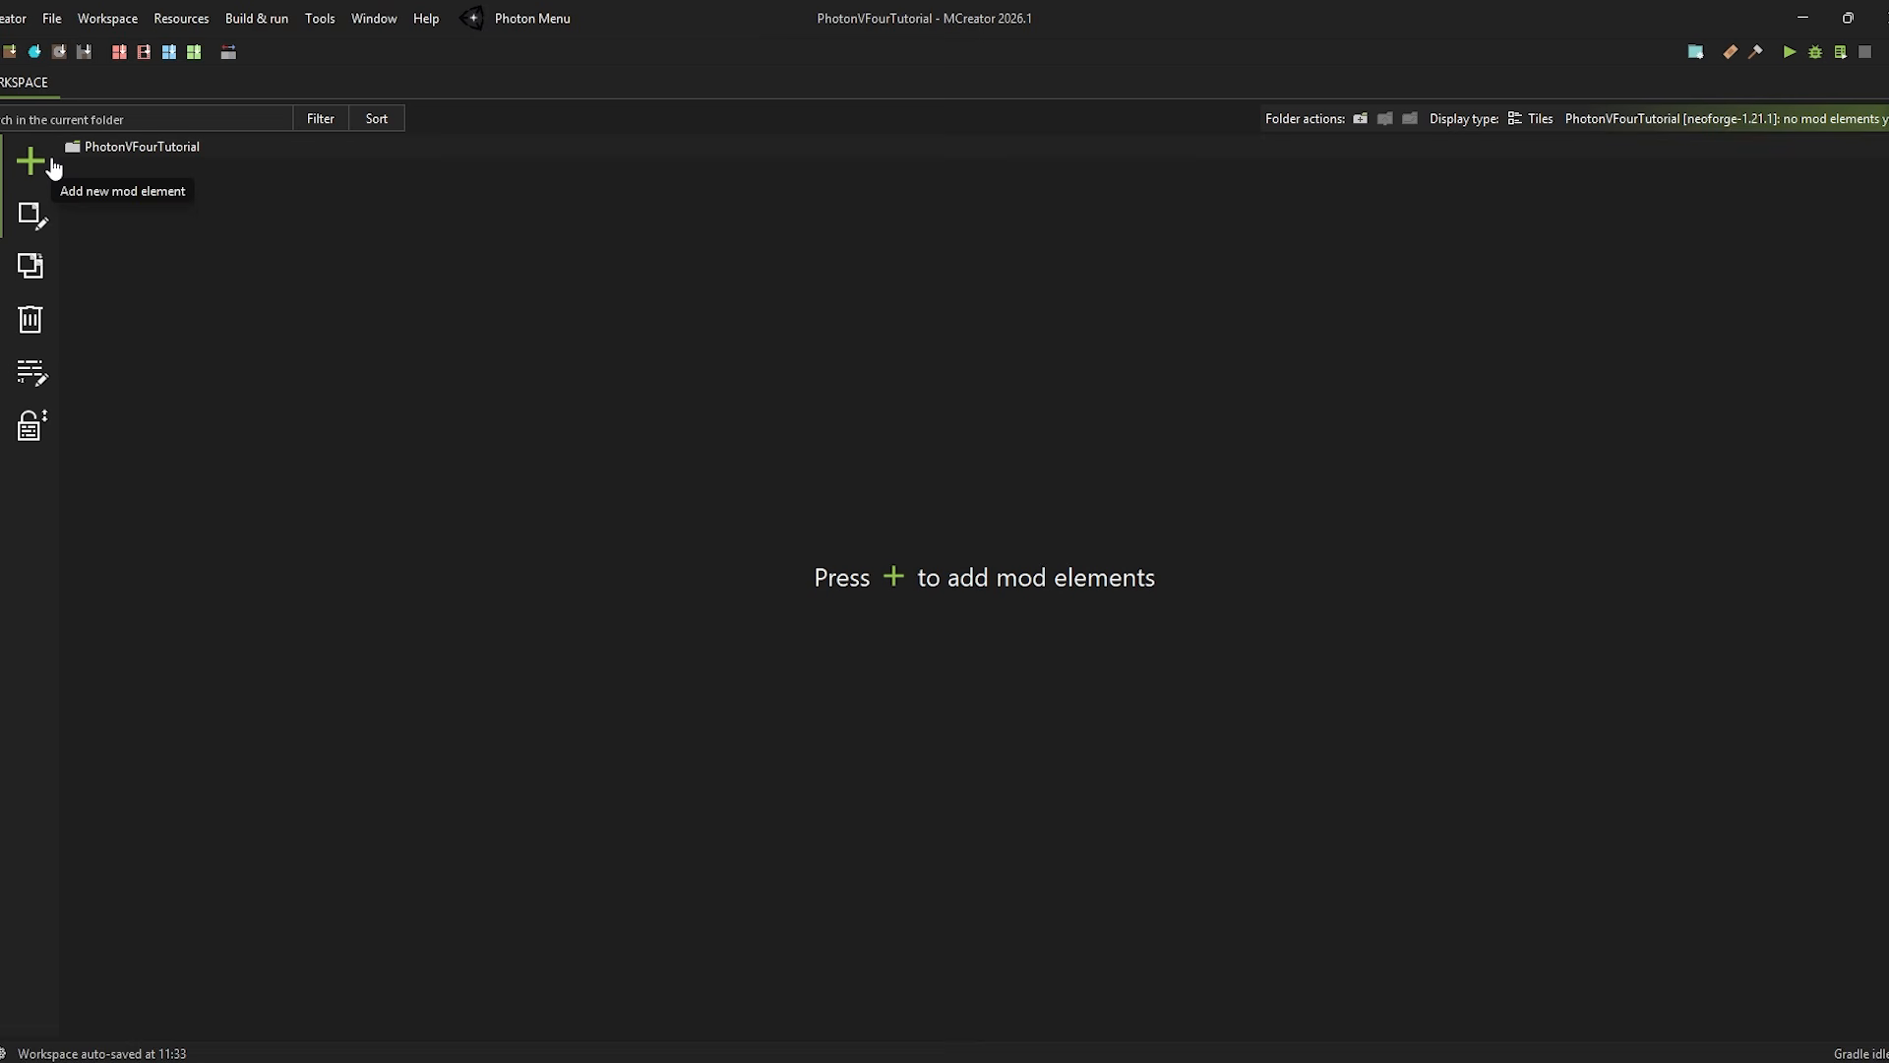
{"action": "left_click", "coordinate": [44, 169]}
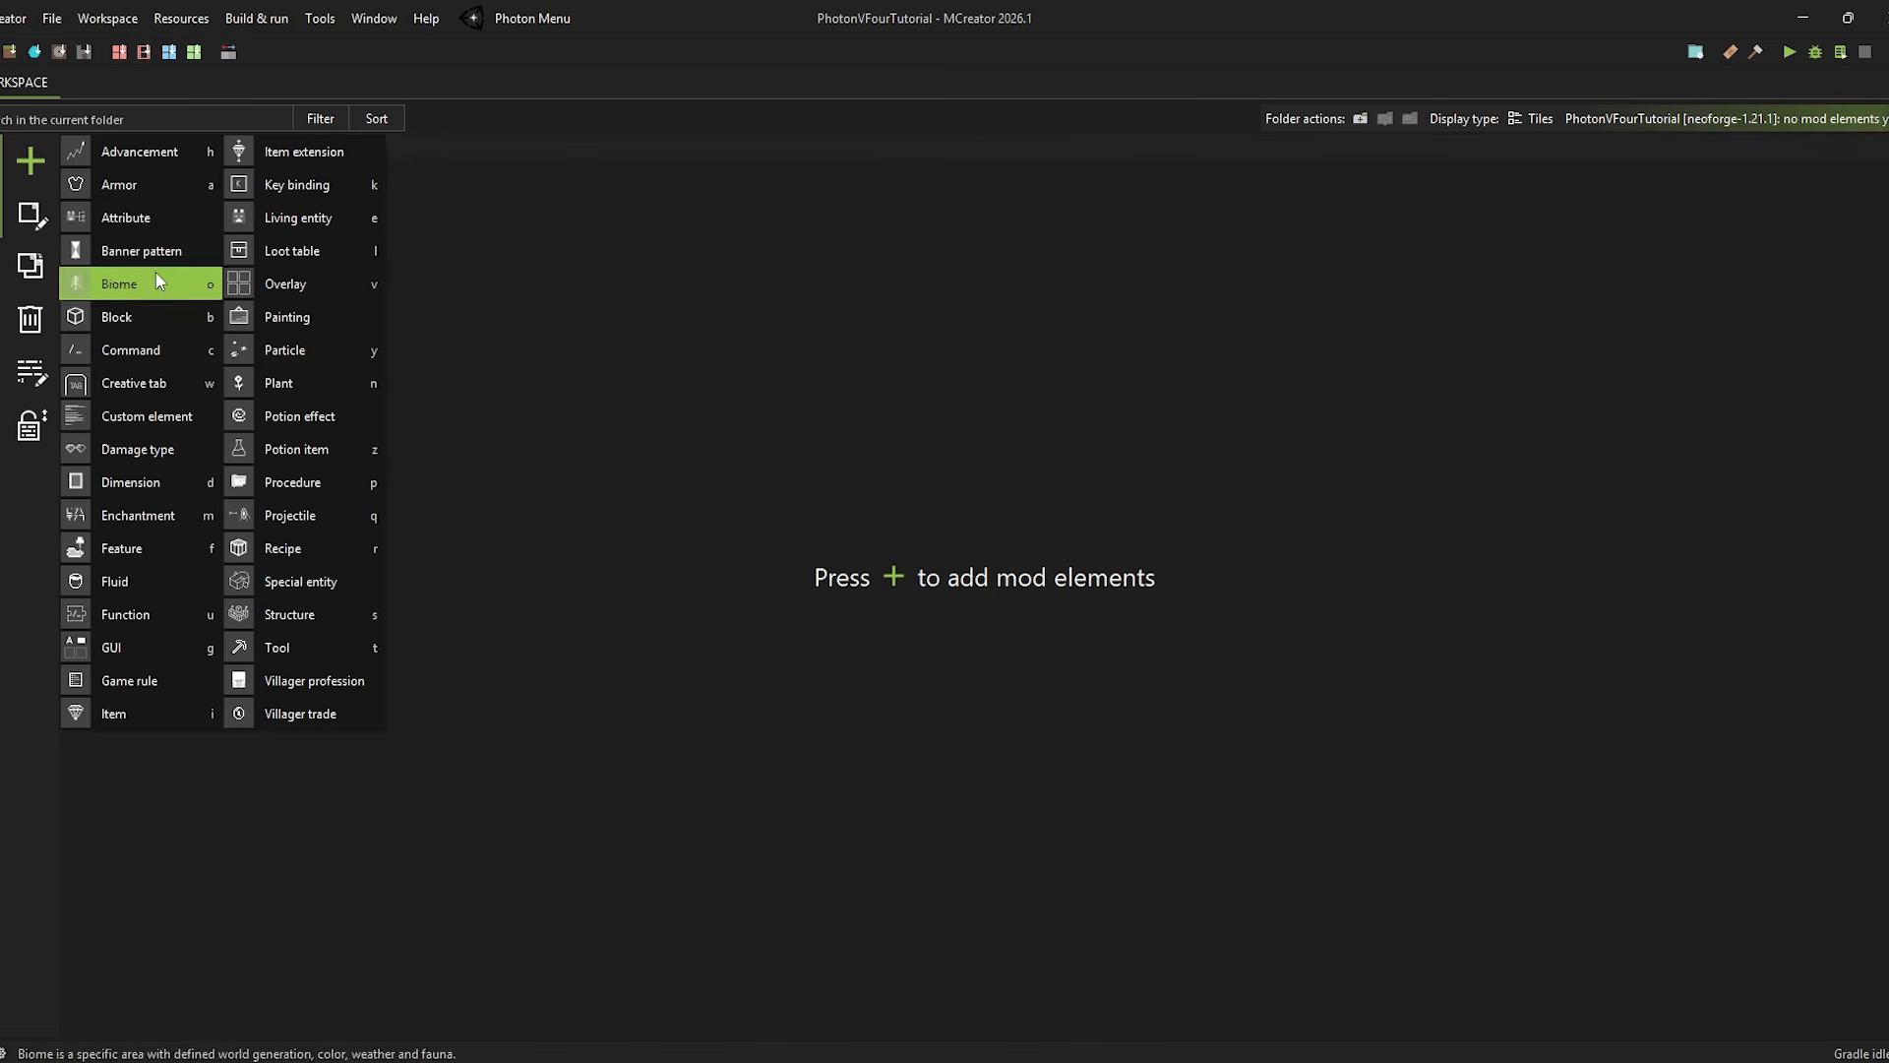
{"action": "left_click", "coordinate": [156, 311]}
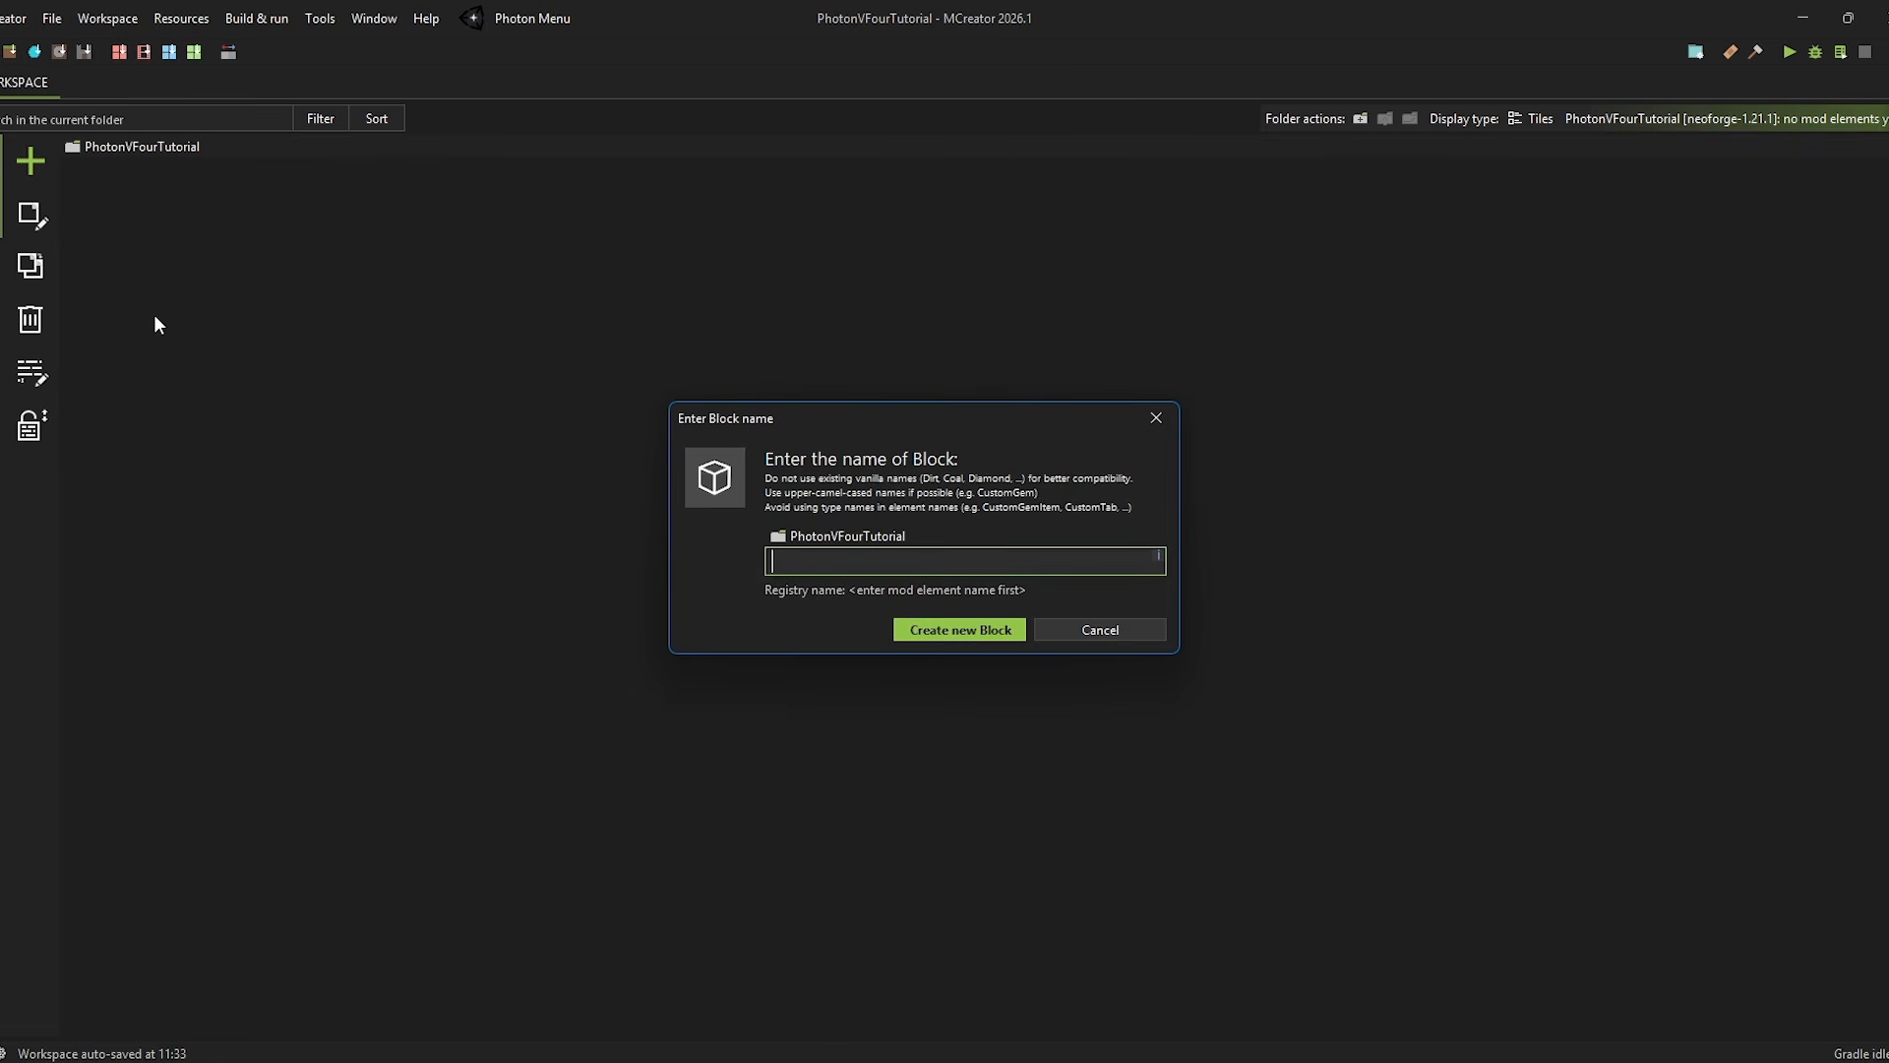
{"action": "type", "text": "FireworkBl"}
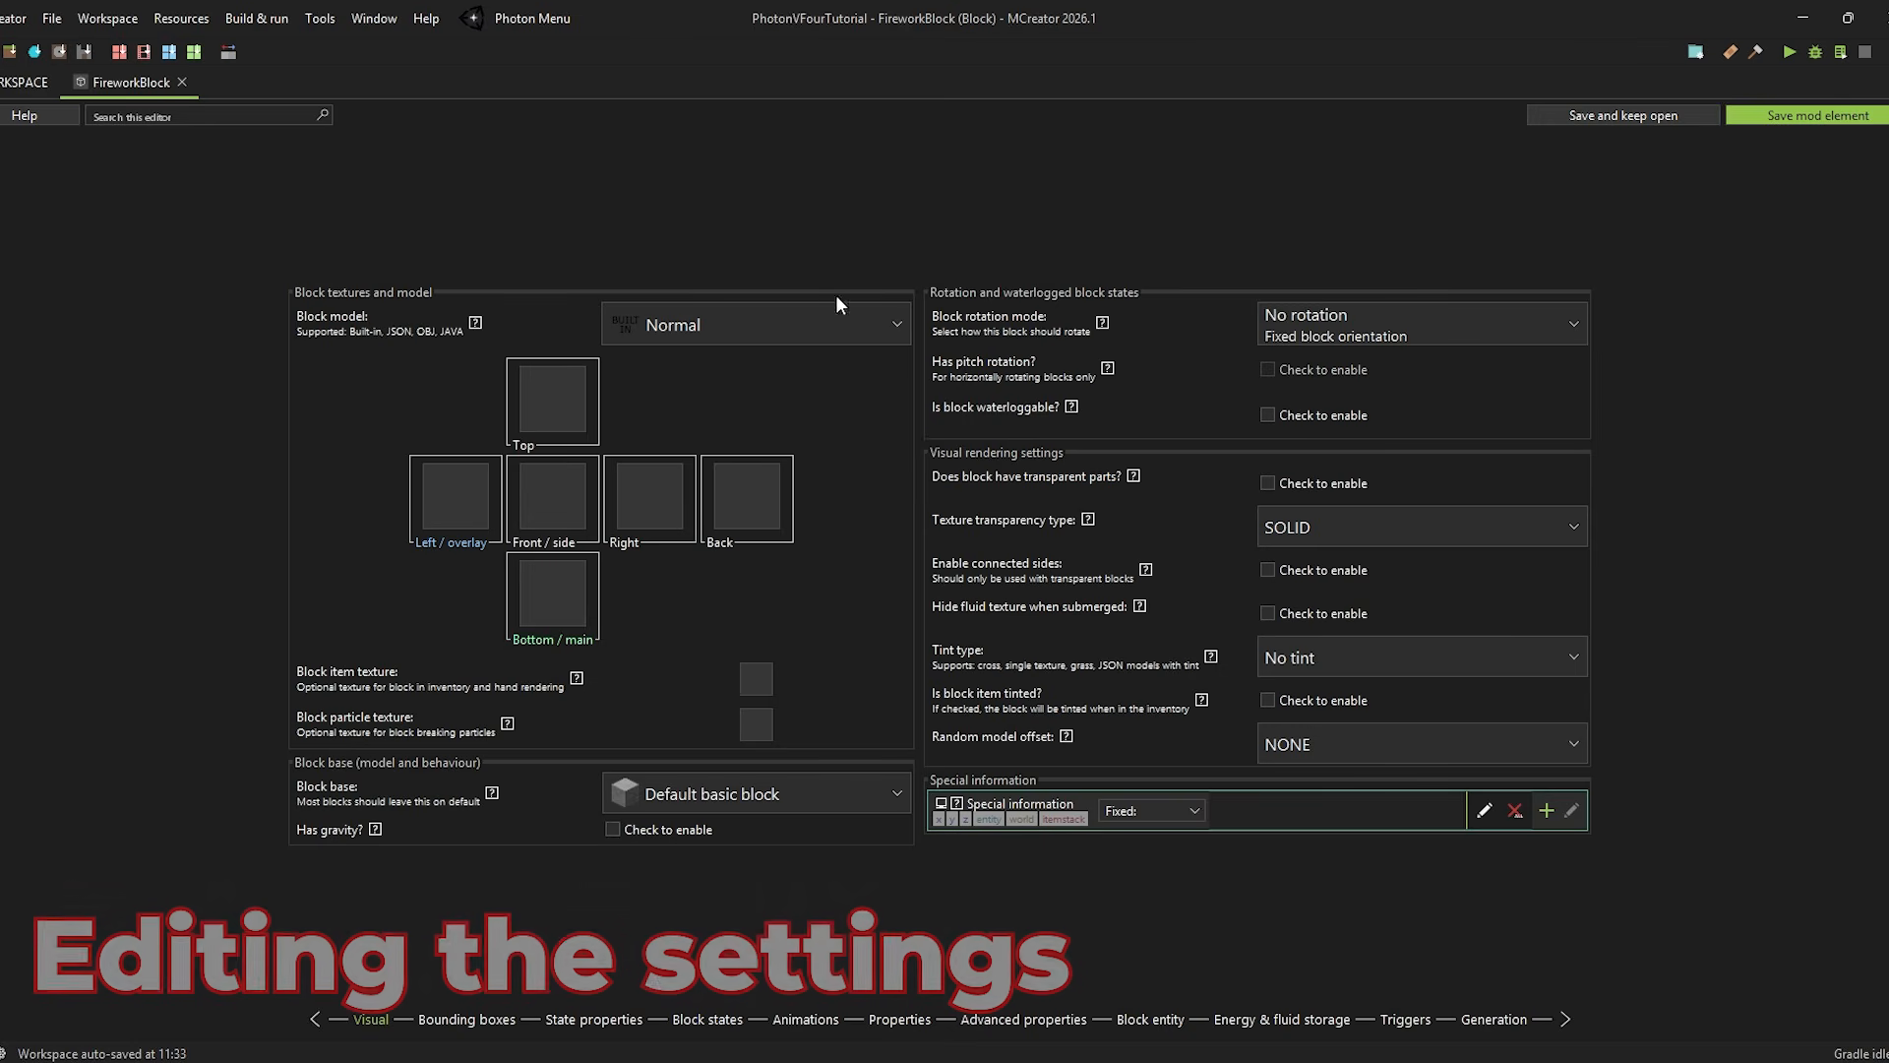
Step: Apply the blue patterned texture to all six faces of FireworkBlock
{"action": "double_click", "coordinate": [549, 506]}
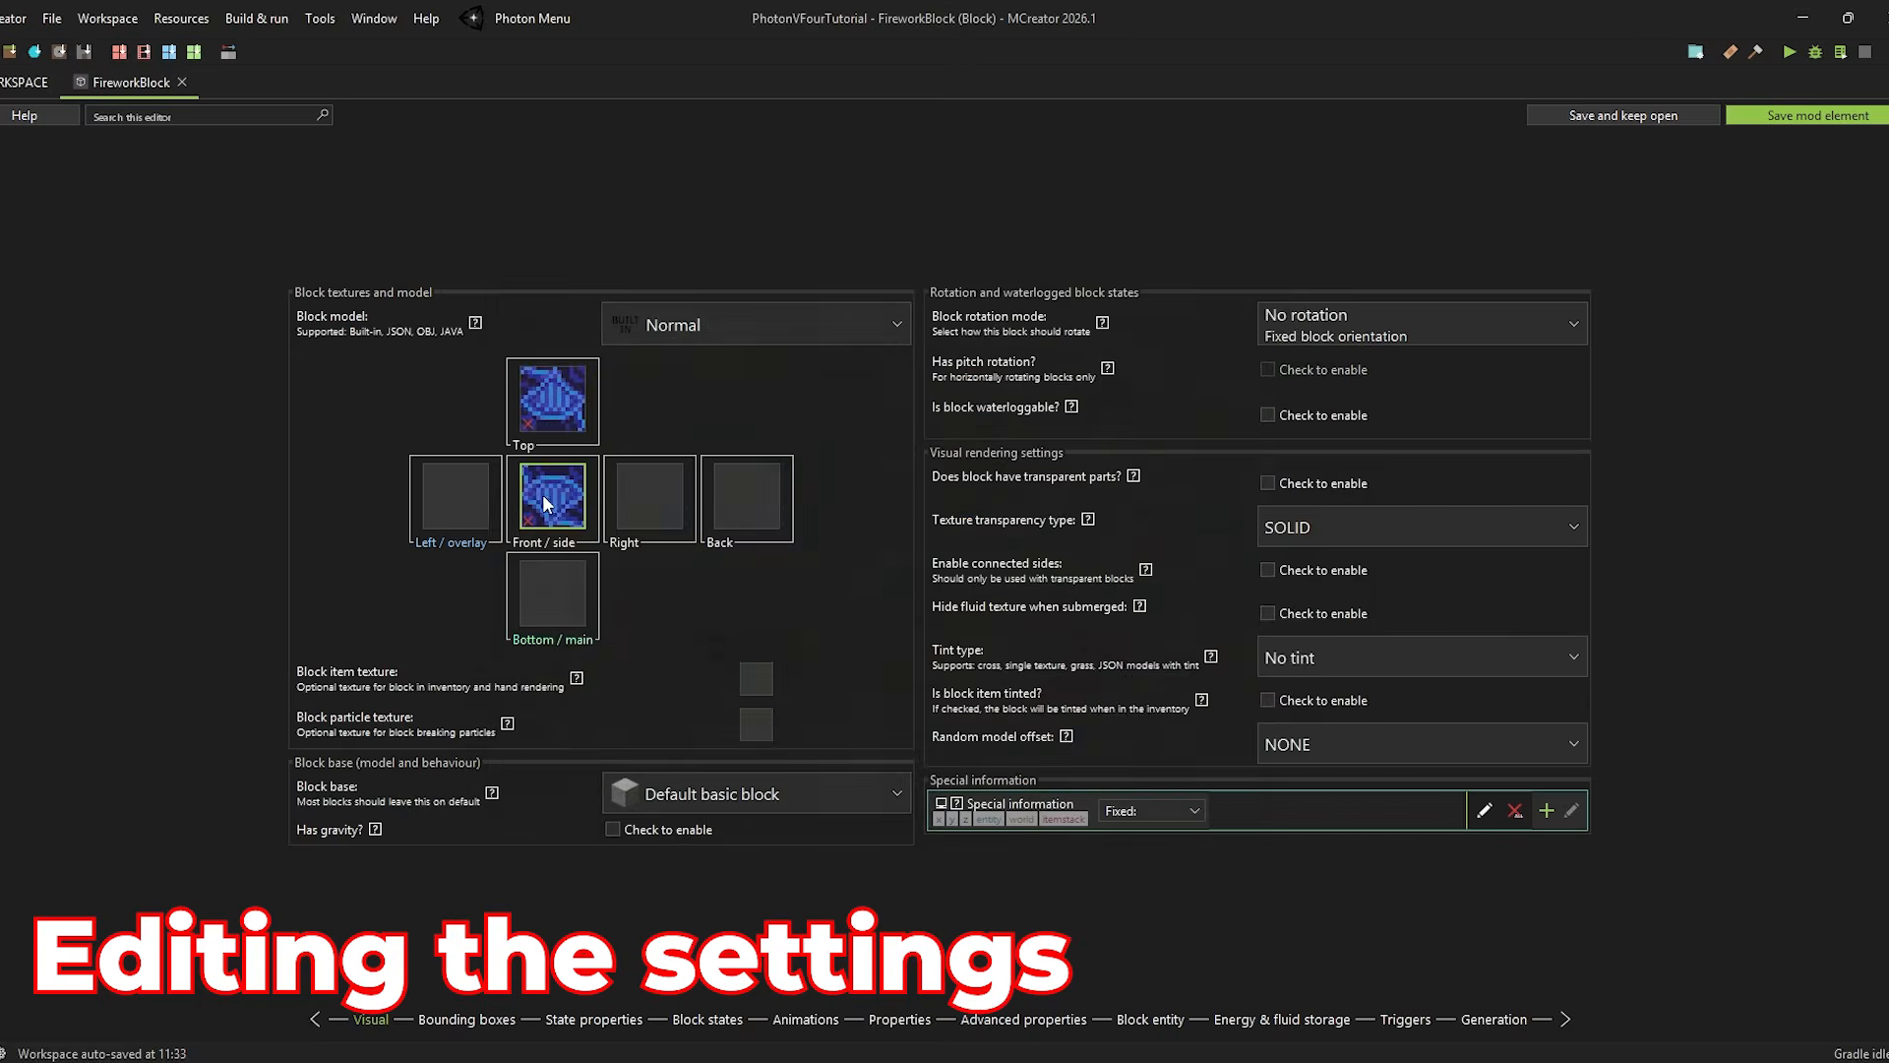
{"action": "left_click", "coordinate": [541, 494]}
{"action": "double_click", "coordinate": [555, 509]}
{"action": "left_click", "coordinate": [553, 594]}
{"action": "double_click", "coordinate": [551, 510]}
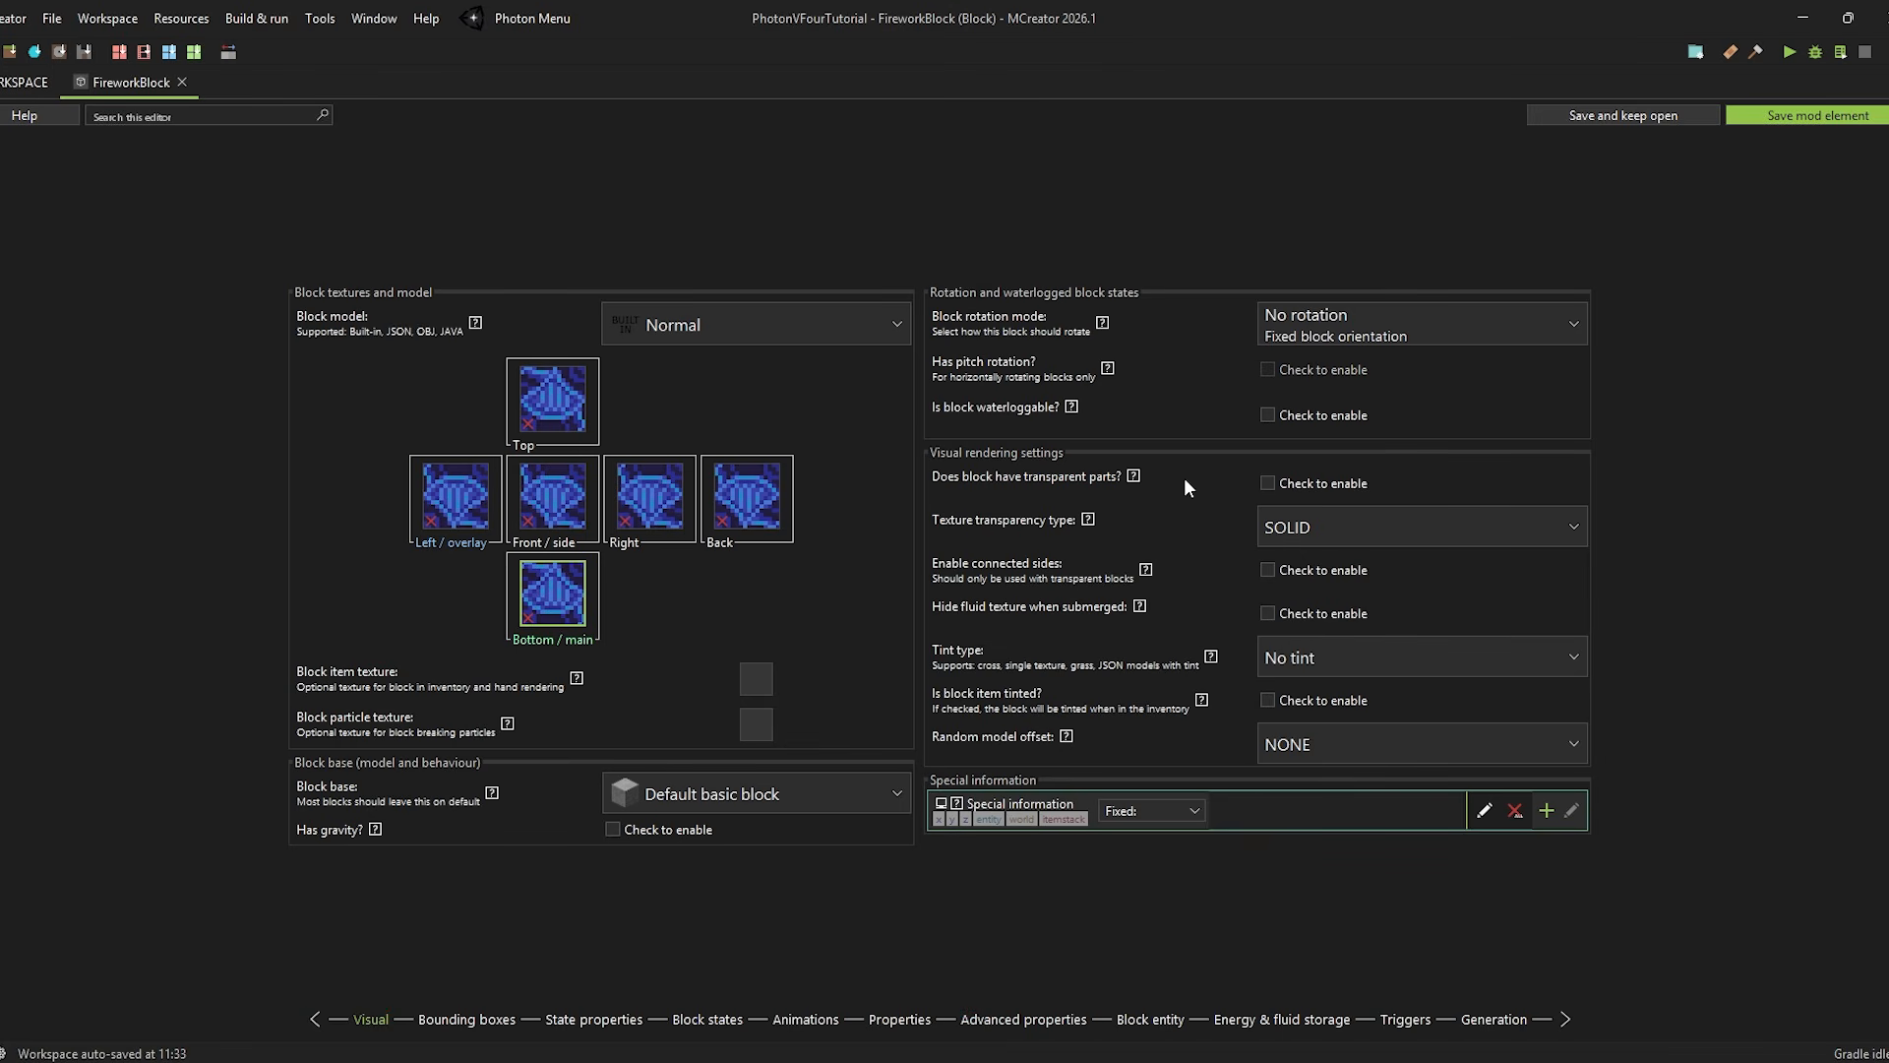
Step: Create the procedure FireworkBlockOnBlockRightclicked for the block's "On block right-clicked" trigger
{"action": "left_click", "coordinate": [1407, 1019]}
{"action": "left_click", "coordinate": [627, 449]}
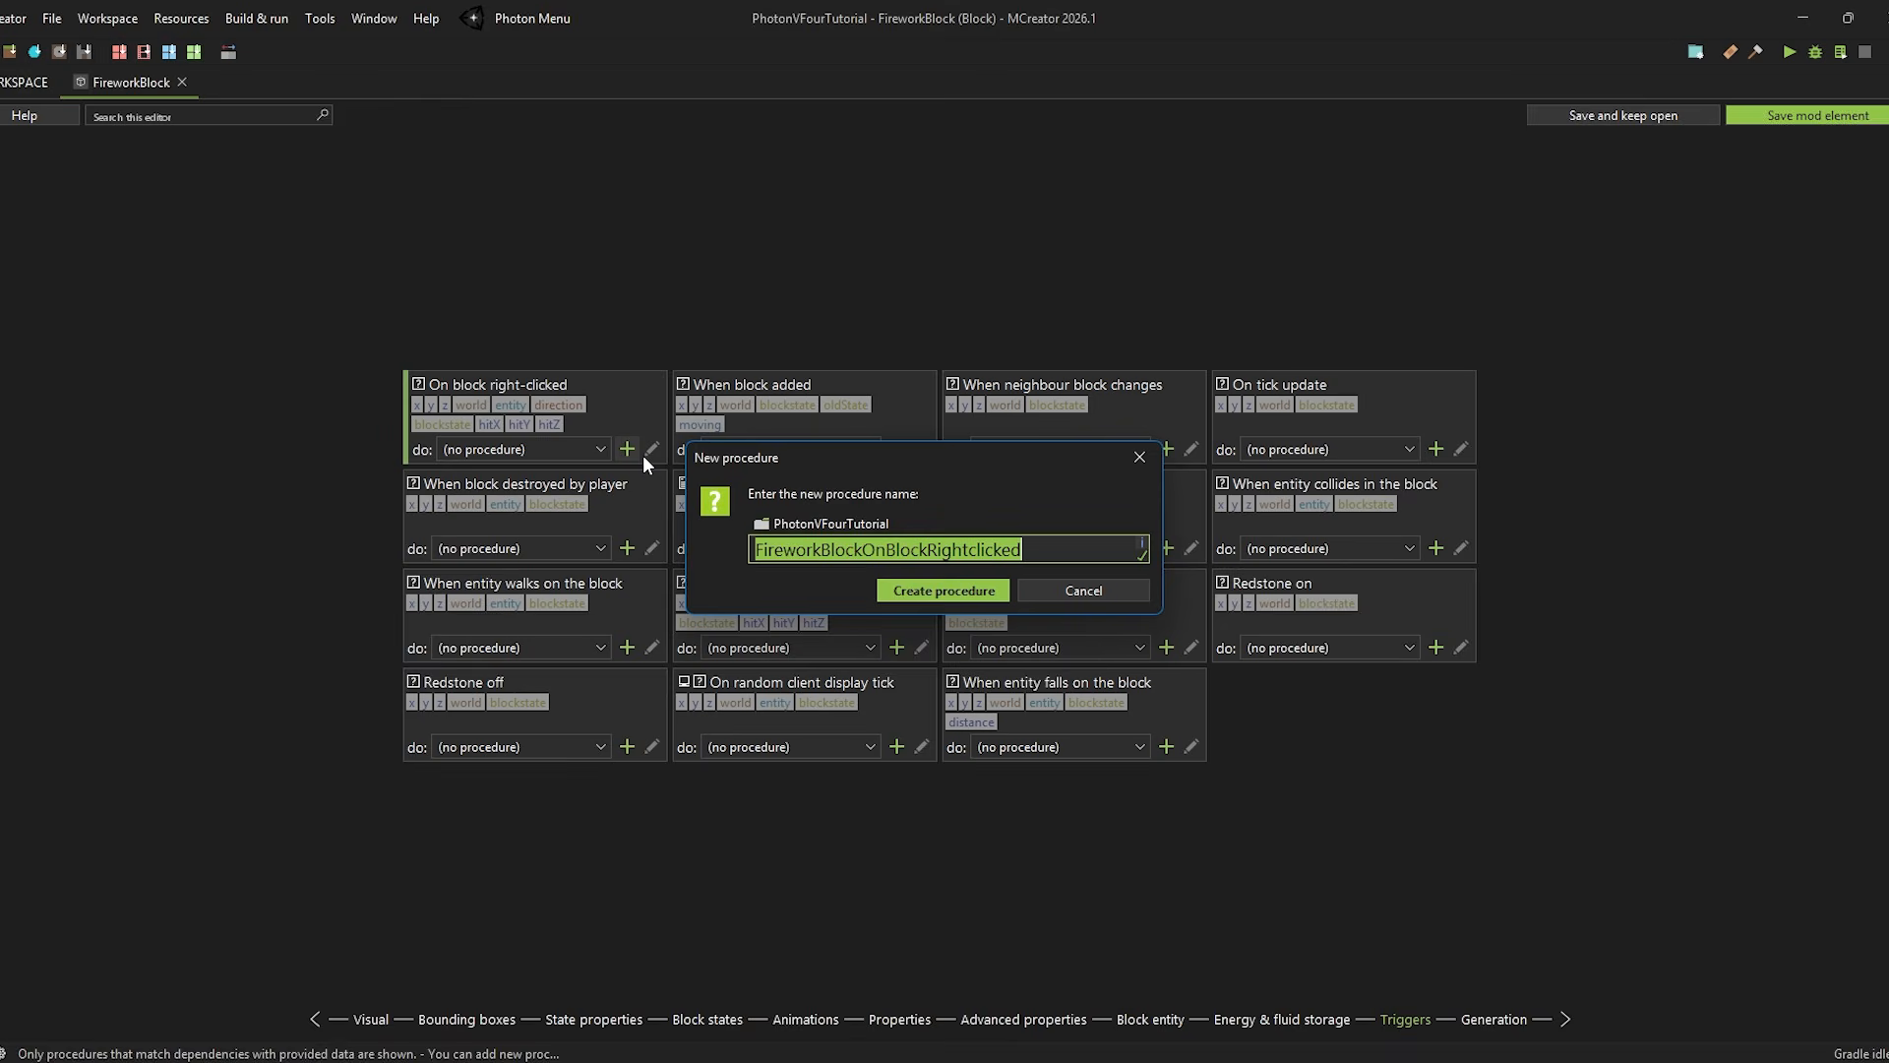
{"action": "key", "text": "Return"}
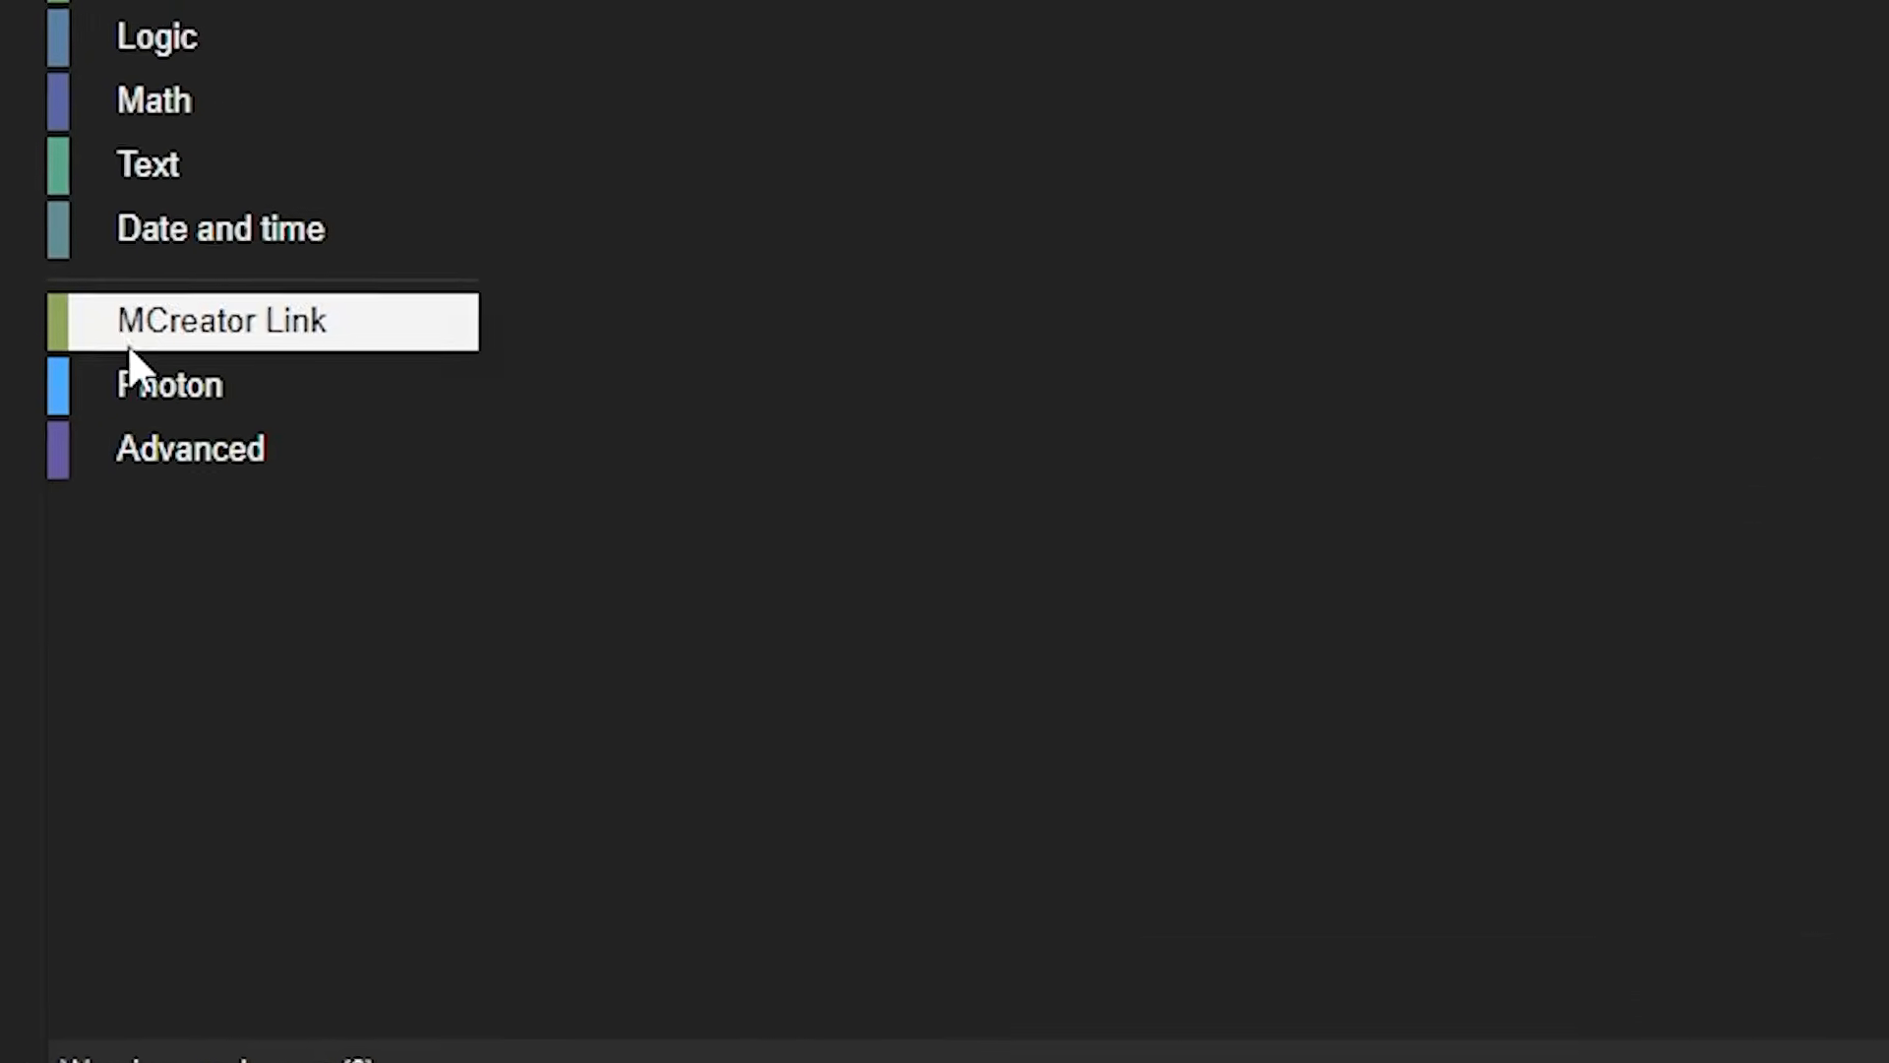
{"action": "left_click", "coordinate": [71, 605]}
{"action": "left_click", "coordinate": [104, 673]}
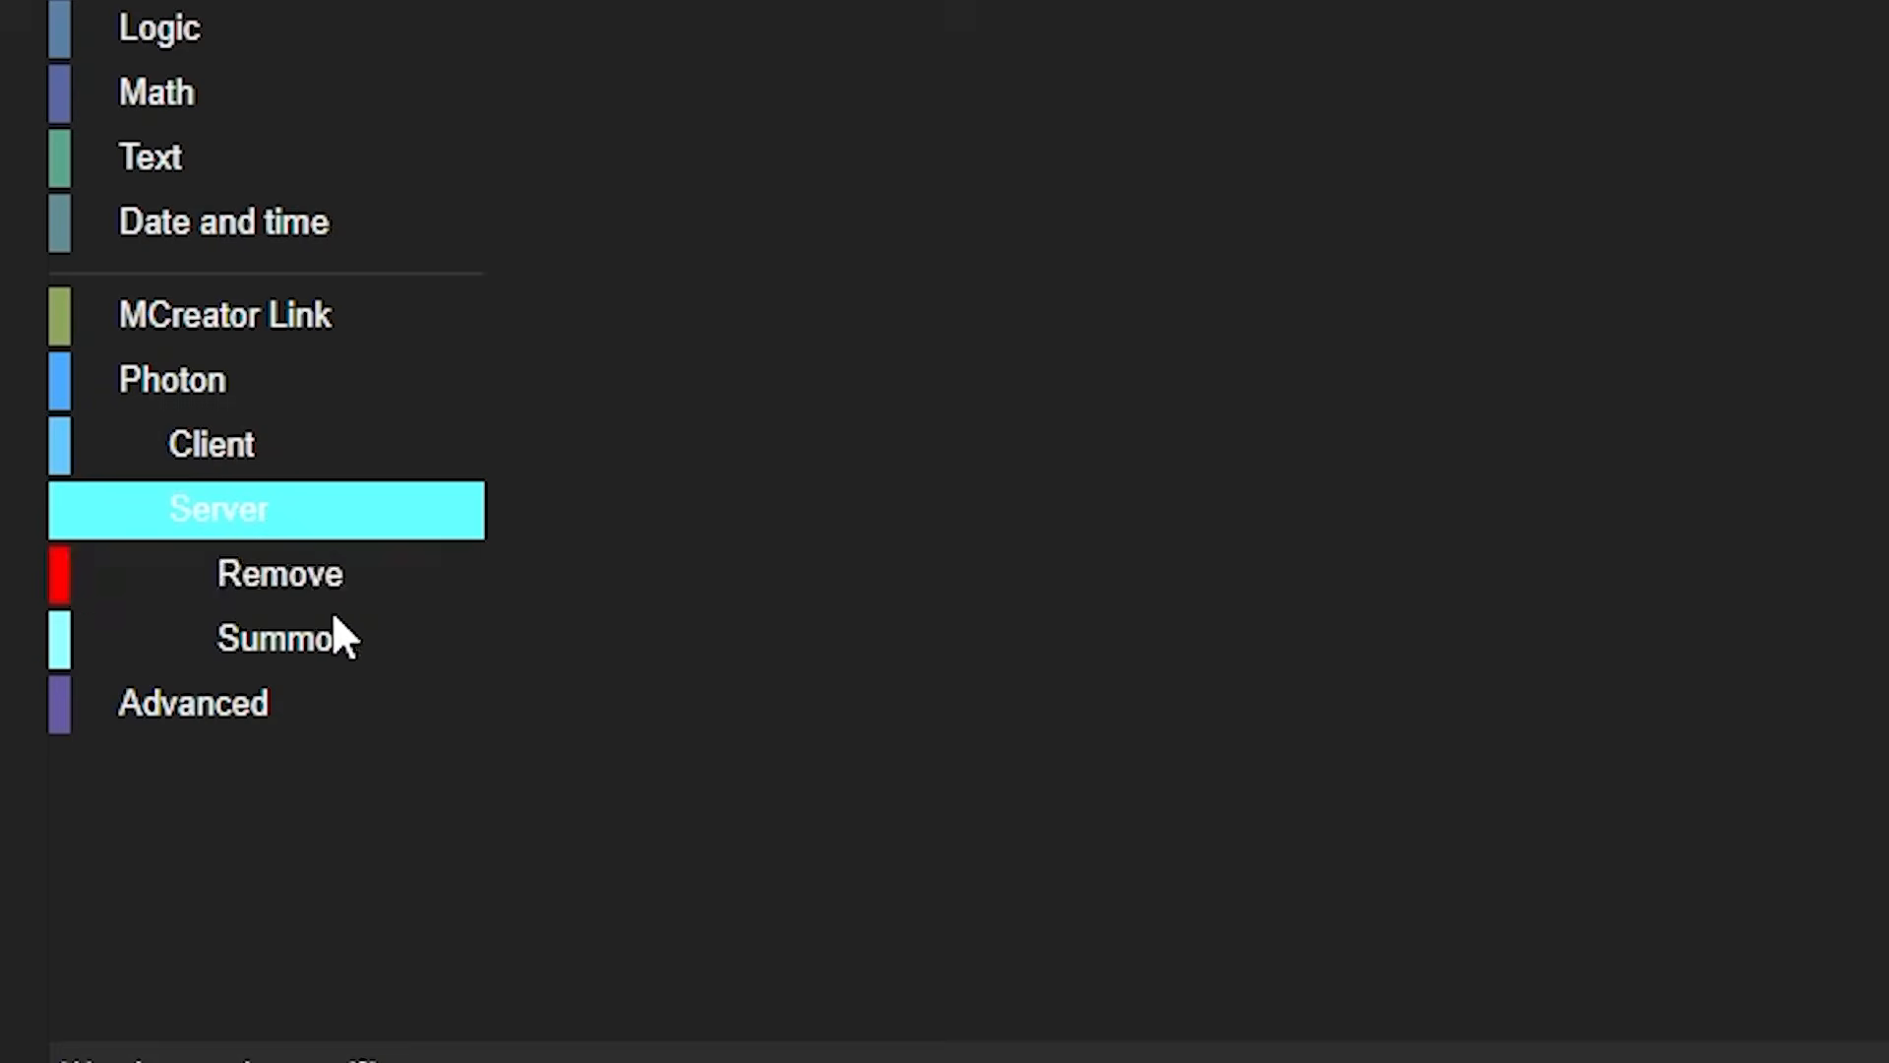
{"action": "left_click", "coordinate": [338, 635]}
{"action": "left_click", "coordinate": [312, 700]}
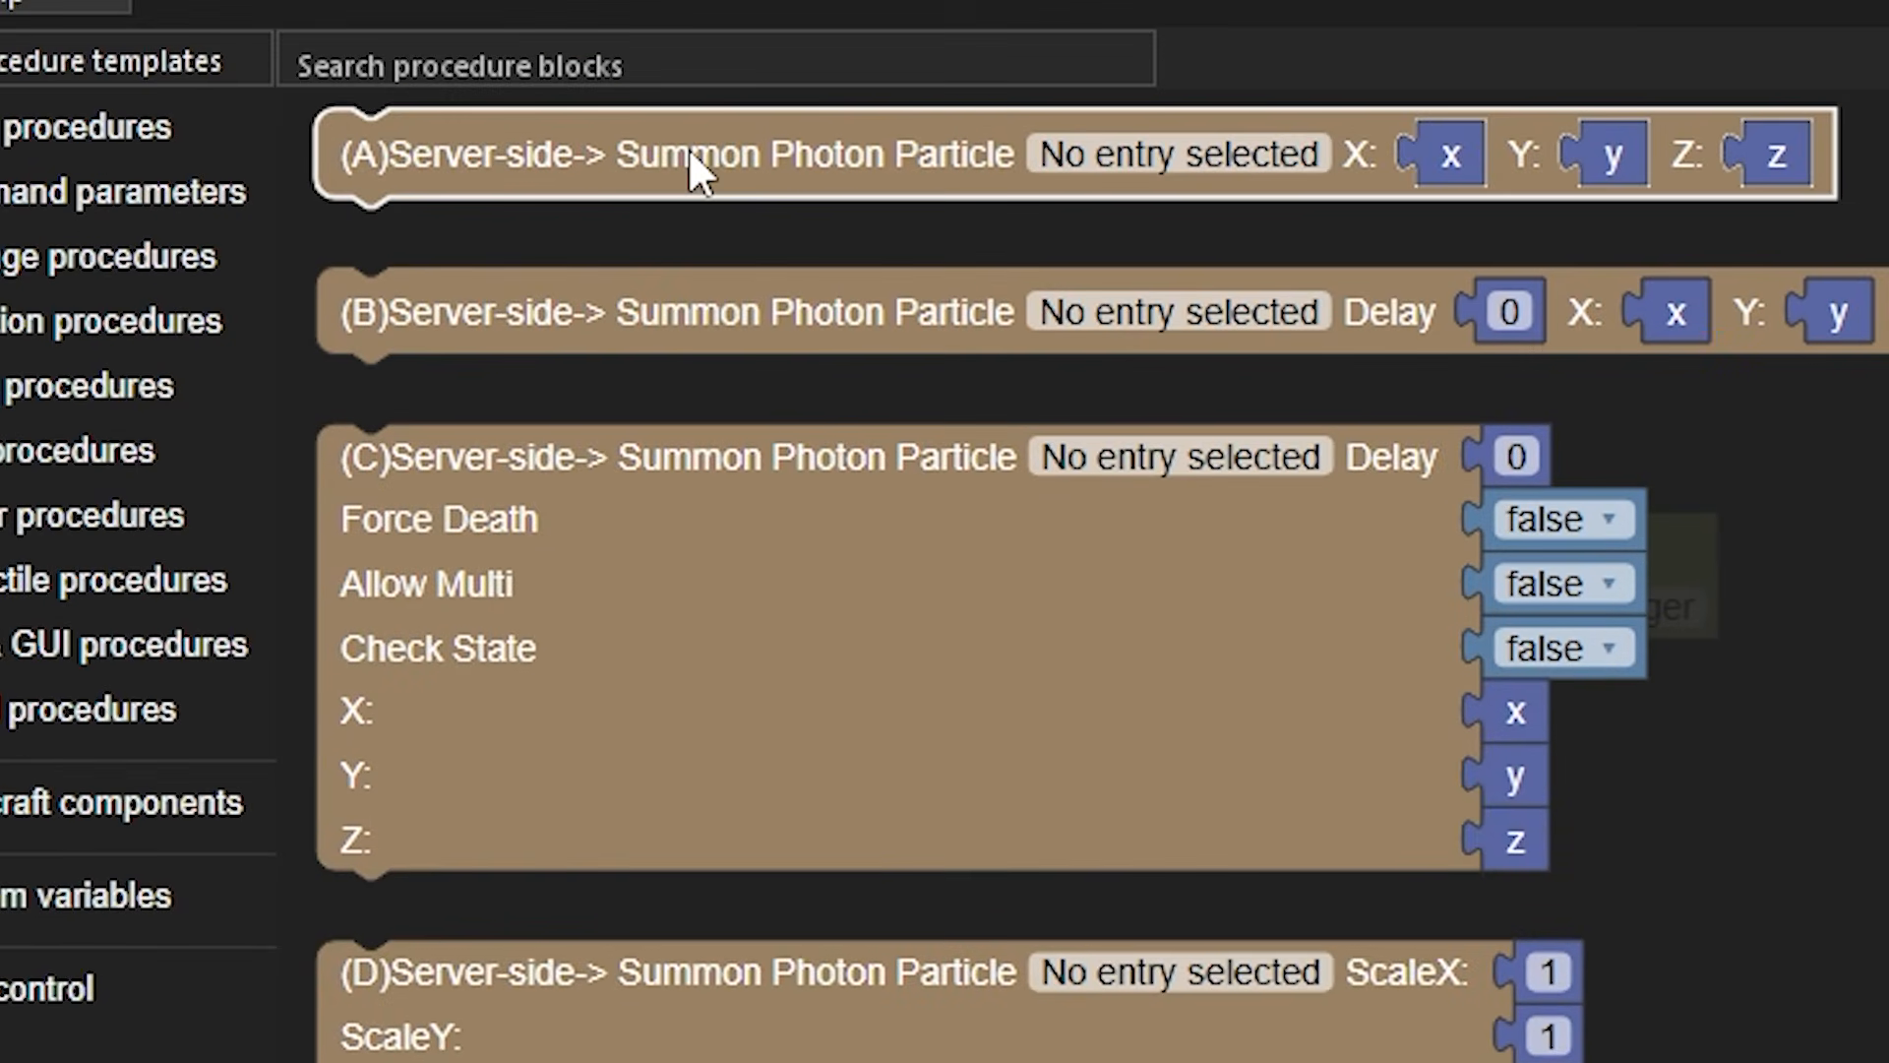
{"action": "left_click_drag", "start_coordinate": [691, 157], "coordinate": [1310, 703]}
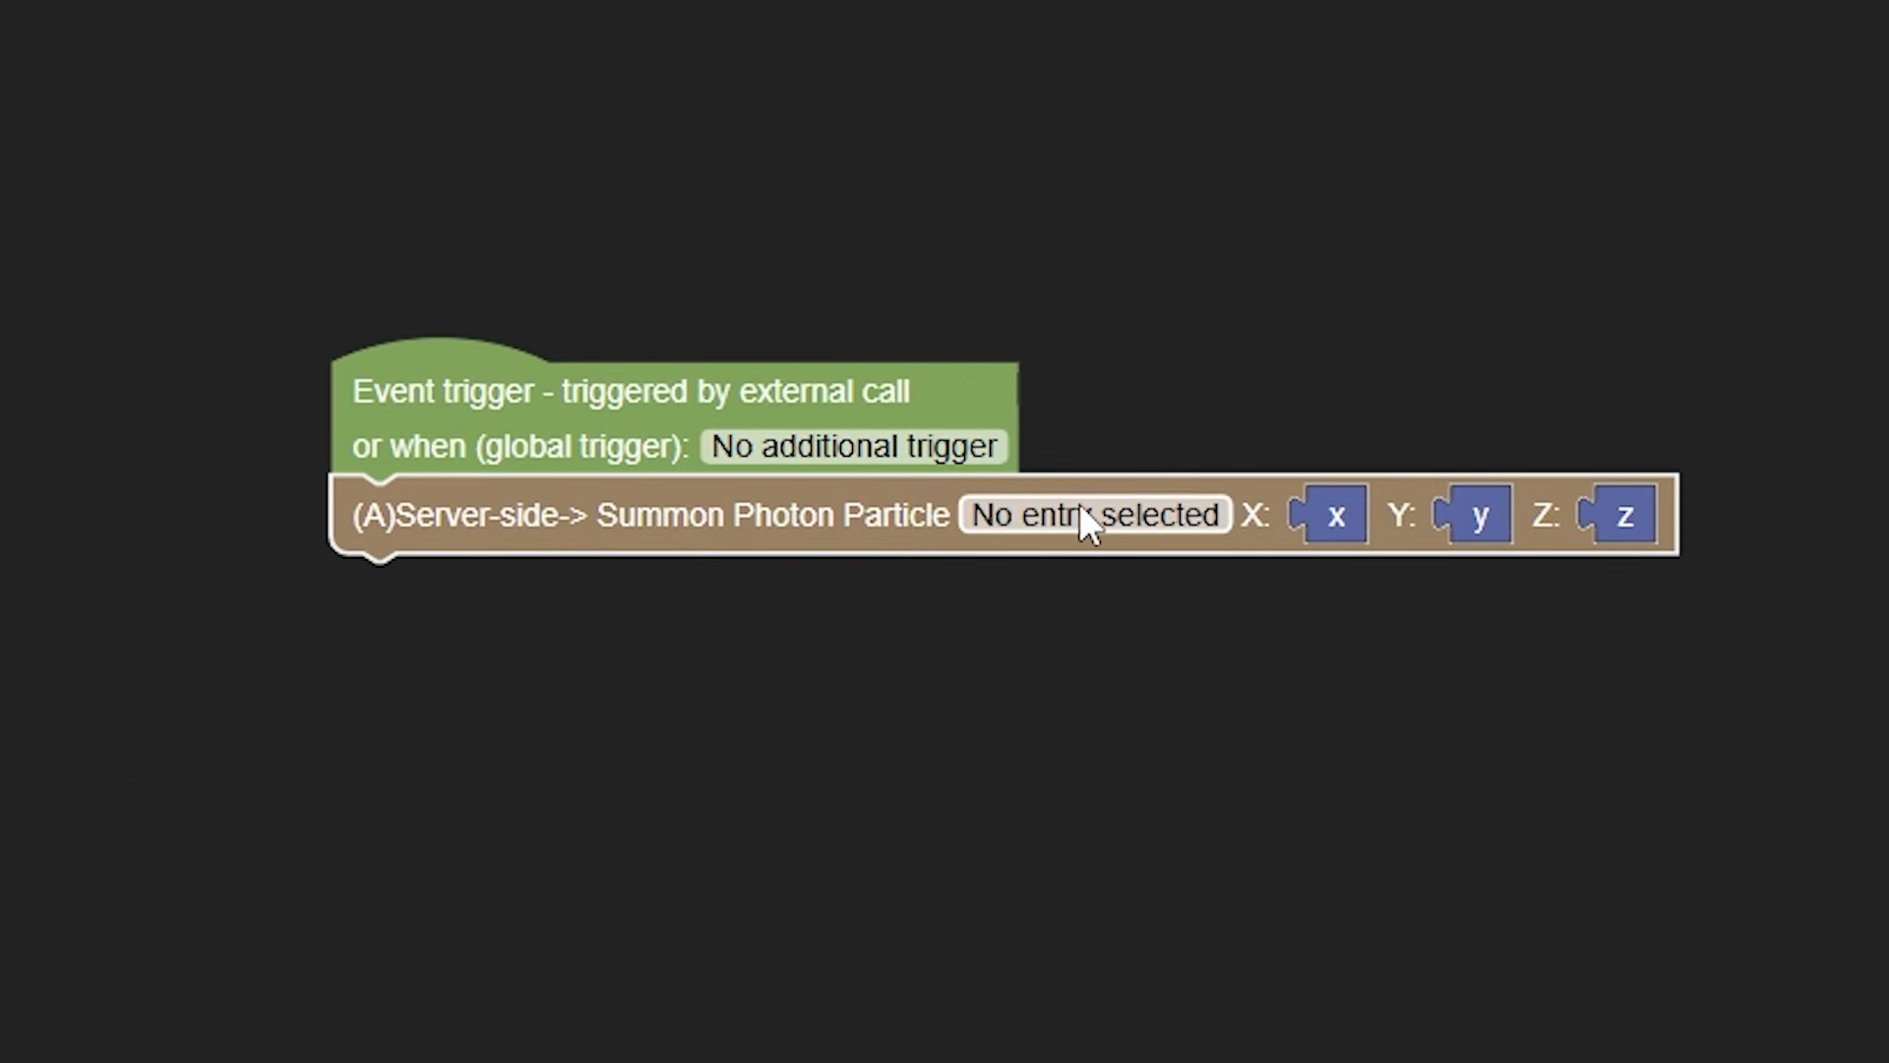
{"action": "left_click", "coordinate": [1080, 510]}
{"action": "double_click", "coordinate": [1179, 622]}
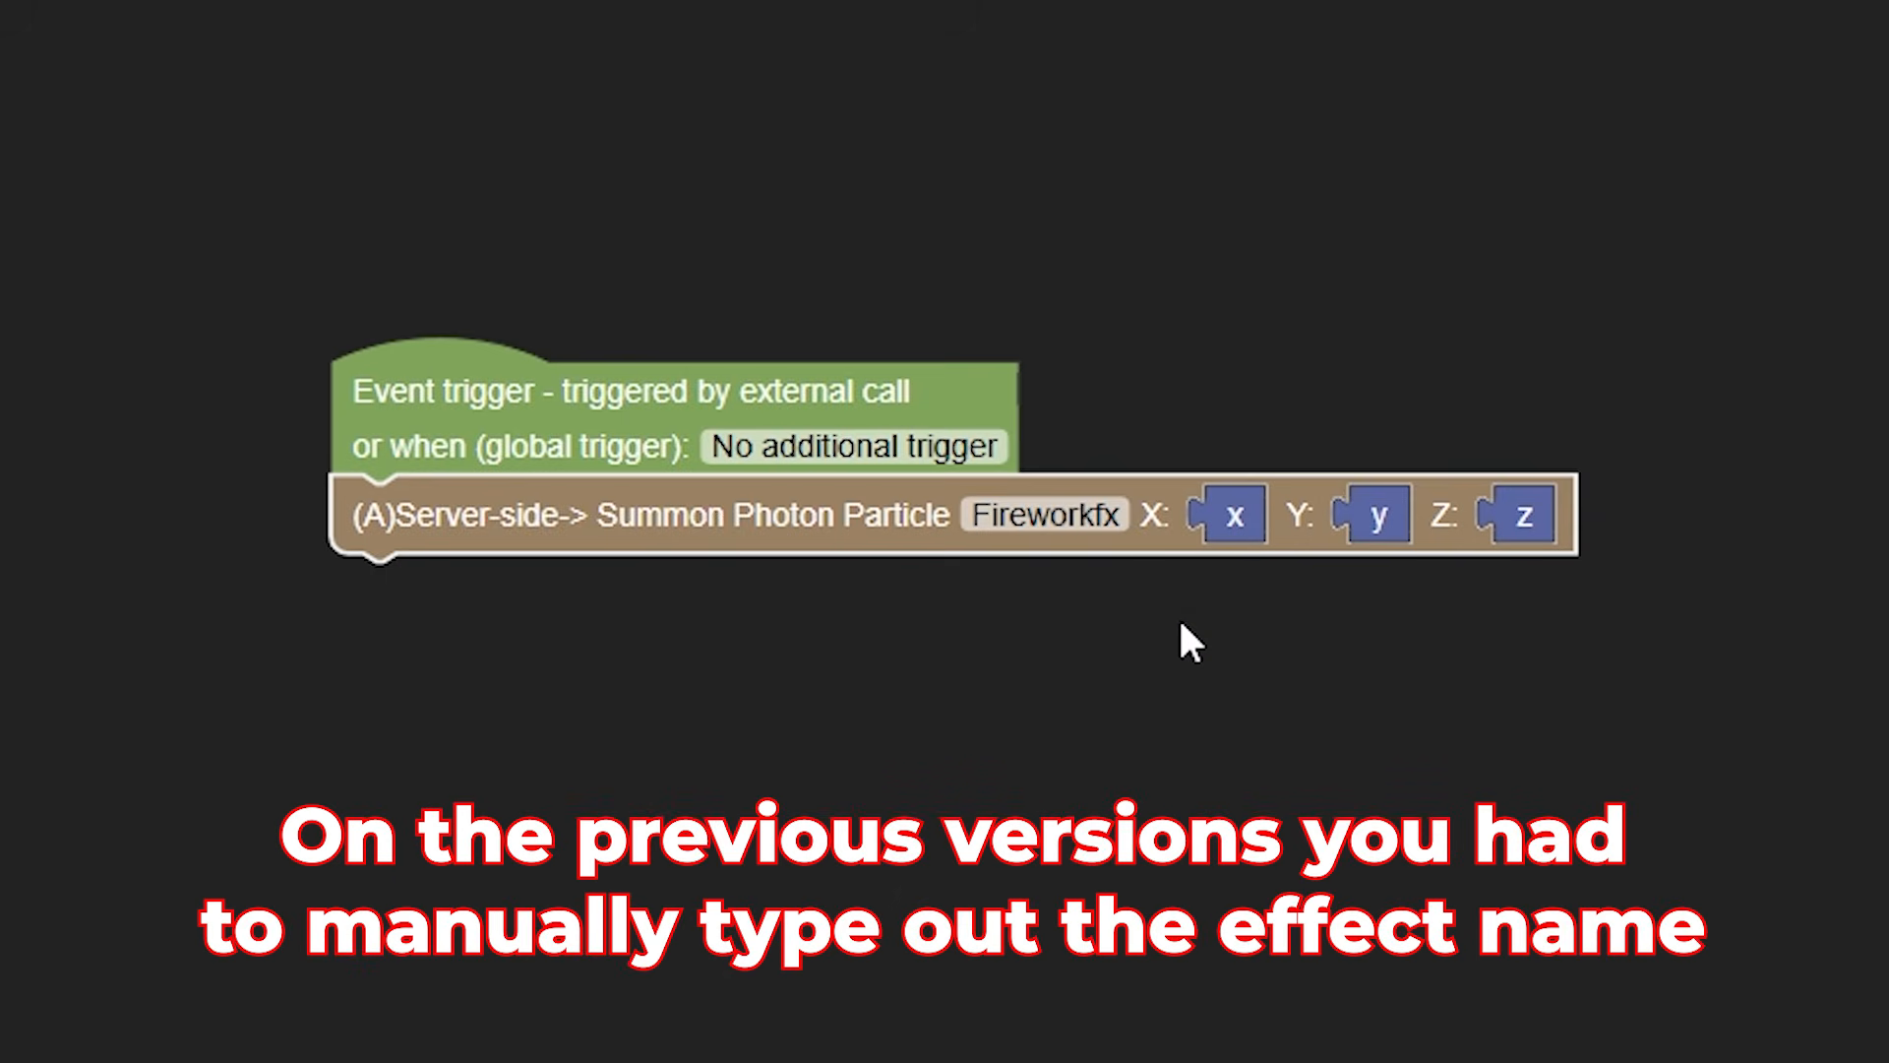
Step: Replace the y value in the summon block's Y input with a number block set to 10
{"action": "left_click_drag", "start_coordinate": [1344, 758], "coordinate": [1508, 982]}
{"action": "left_click", "coordinate": [1534, 730]}
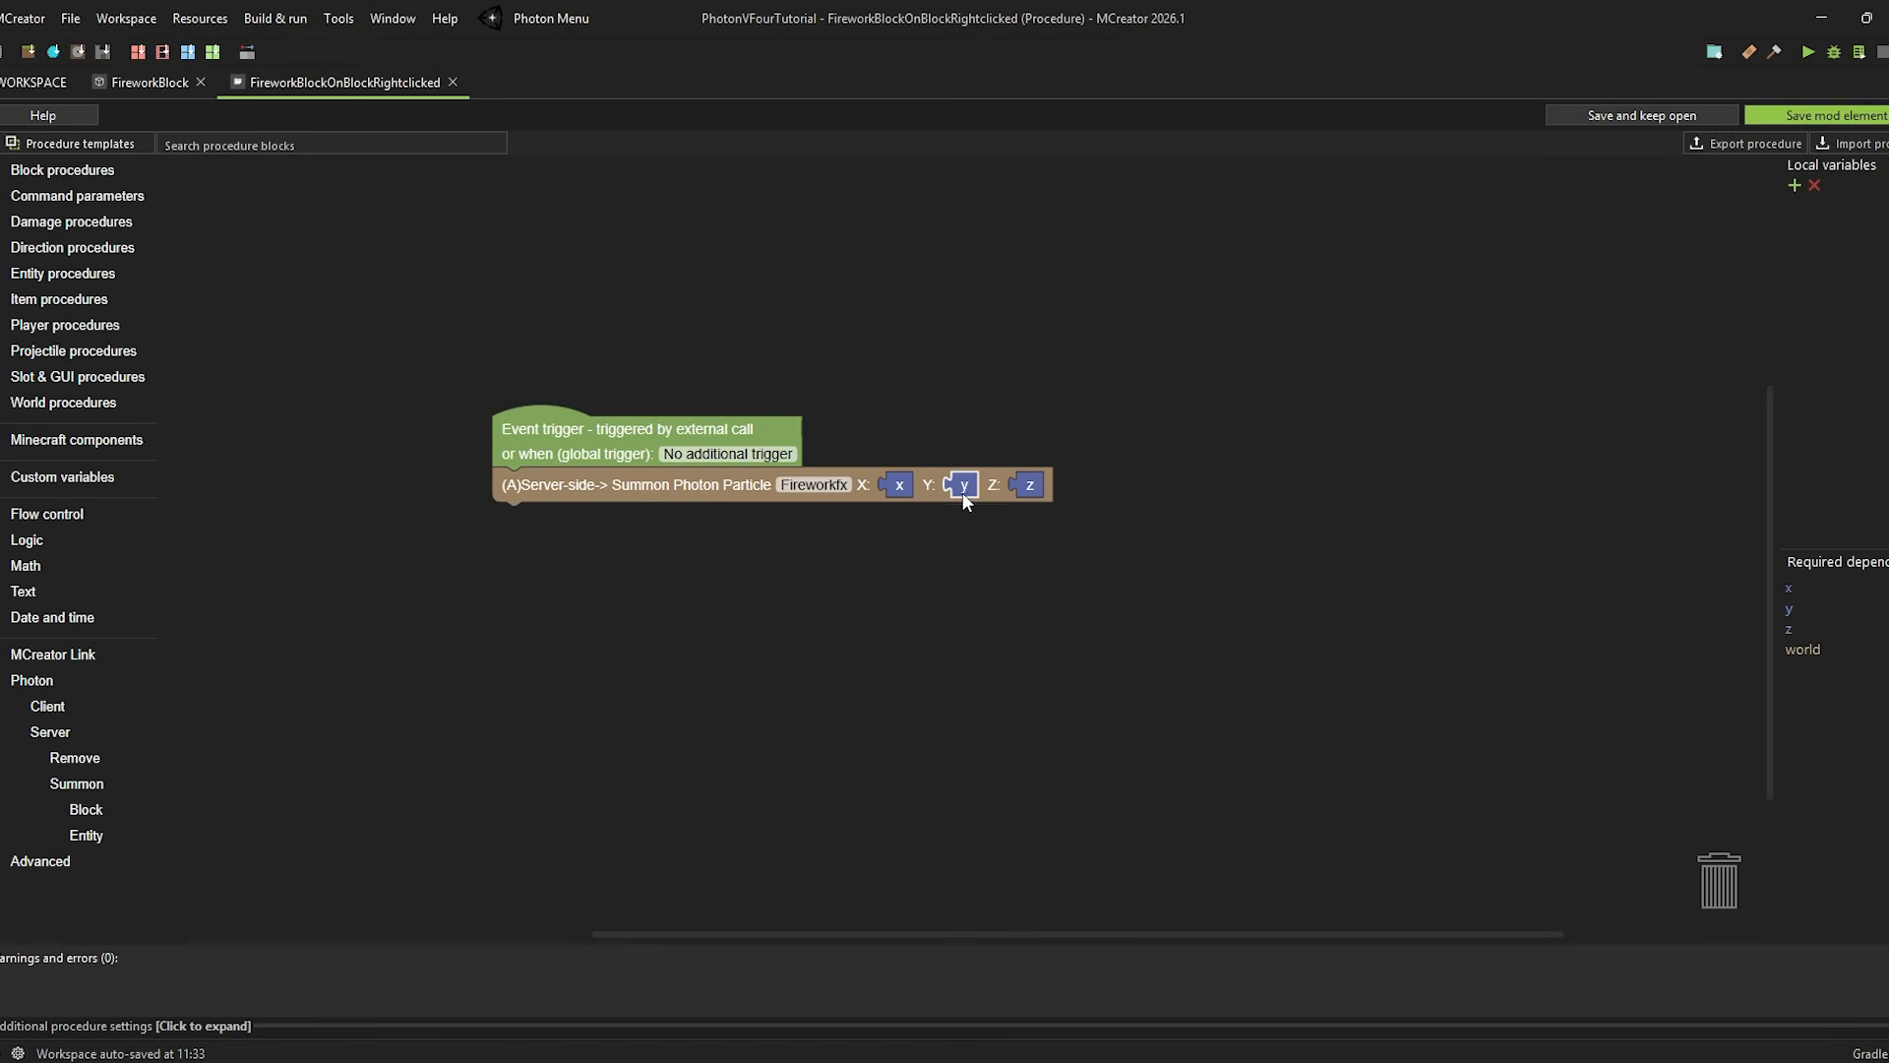
{"action": "key", "text": "Delete"}
{"action": "left_click", "coordinate": [46, 568]}
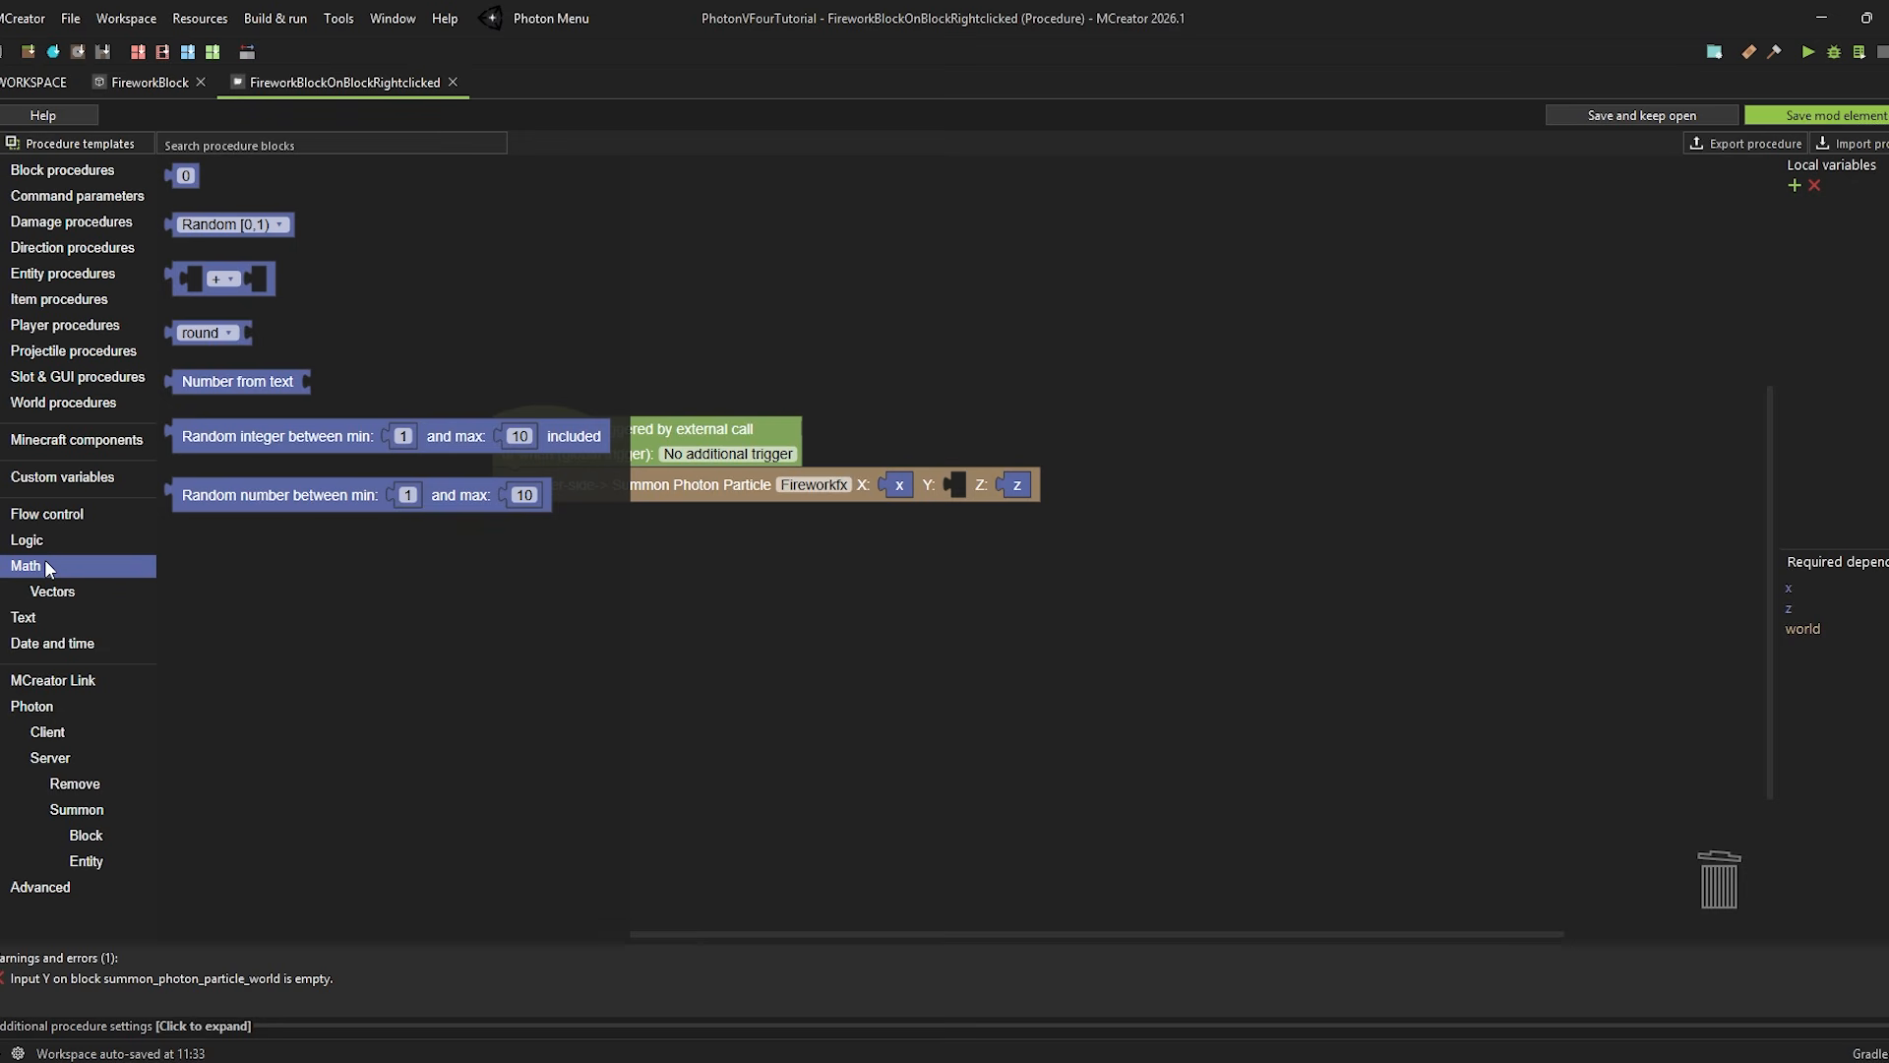
{"action": "left_click_drag", "start_coordinate": [231, 280], "coordinate": [956, 478]}
{"action": "left_click", "coordinate": [964, 484]}
{"action": "type", "text": "10"}
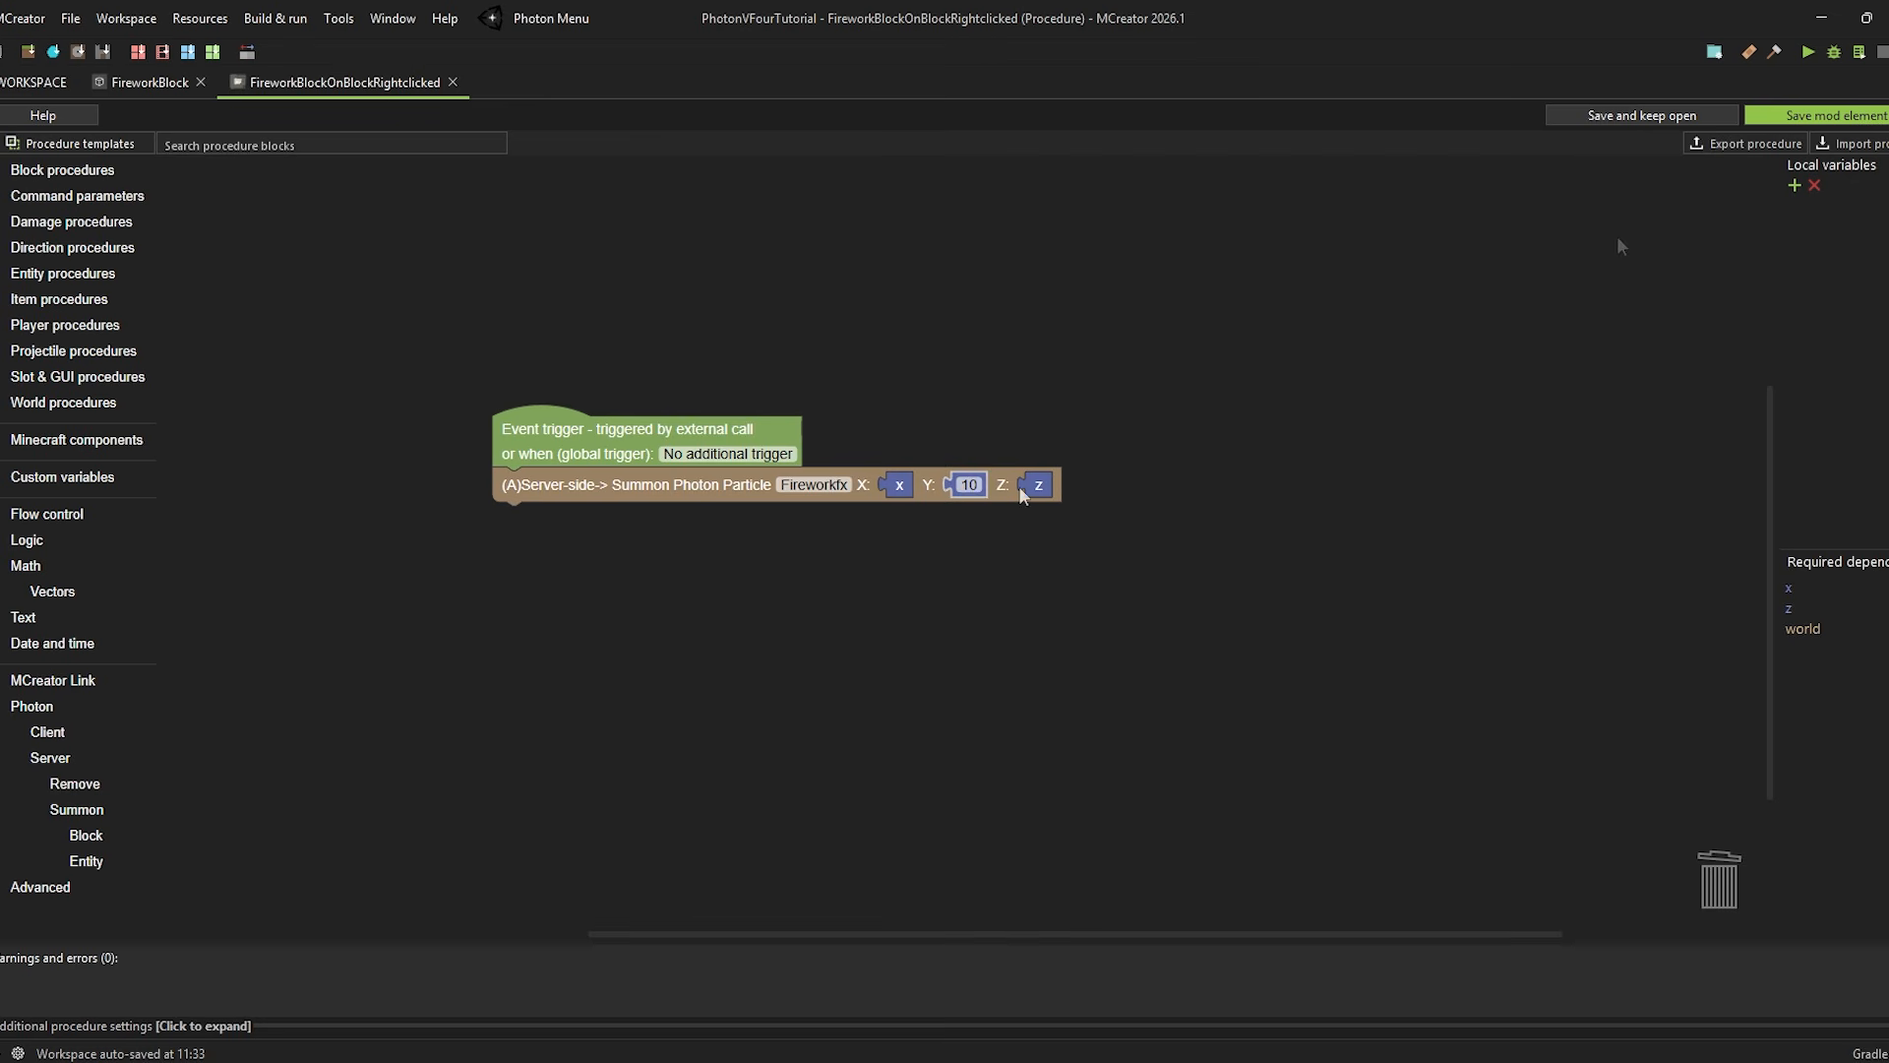
Step: Save the right-click procedure and the FireworkBlock element, and launch the game client for testing
{"action": "left_click", "coordinate": [1826, 122]}
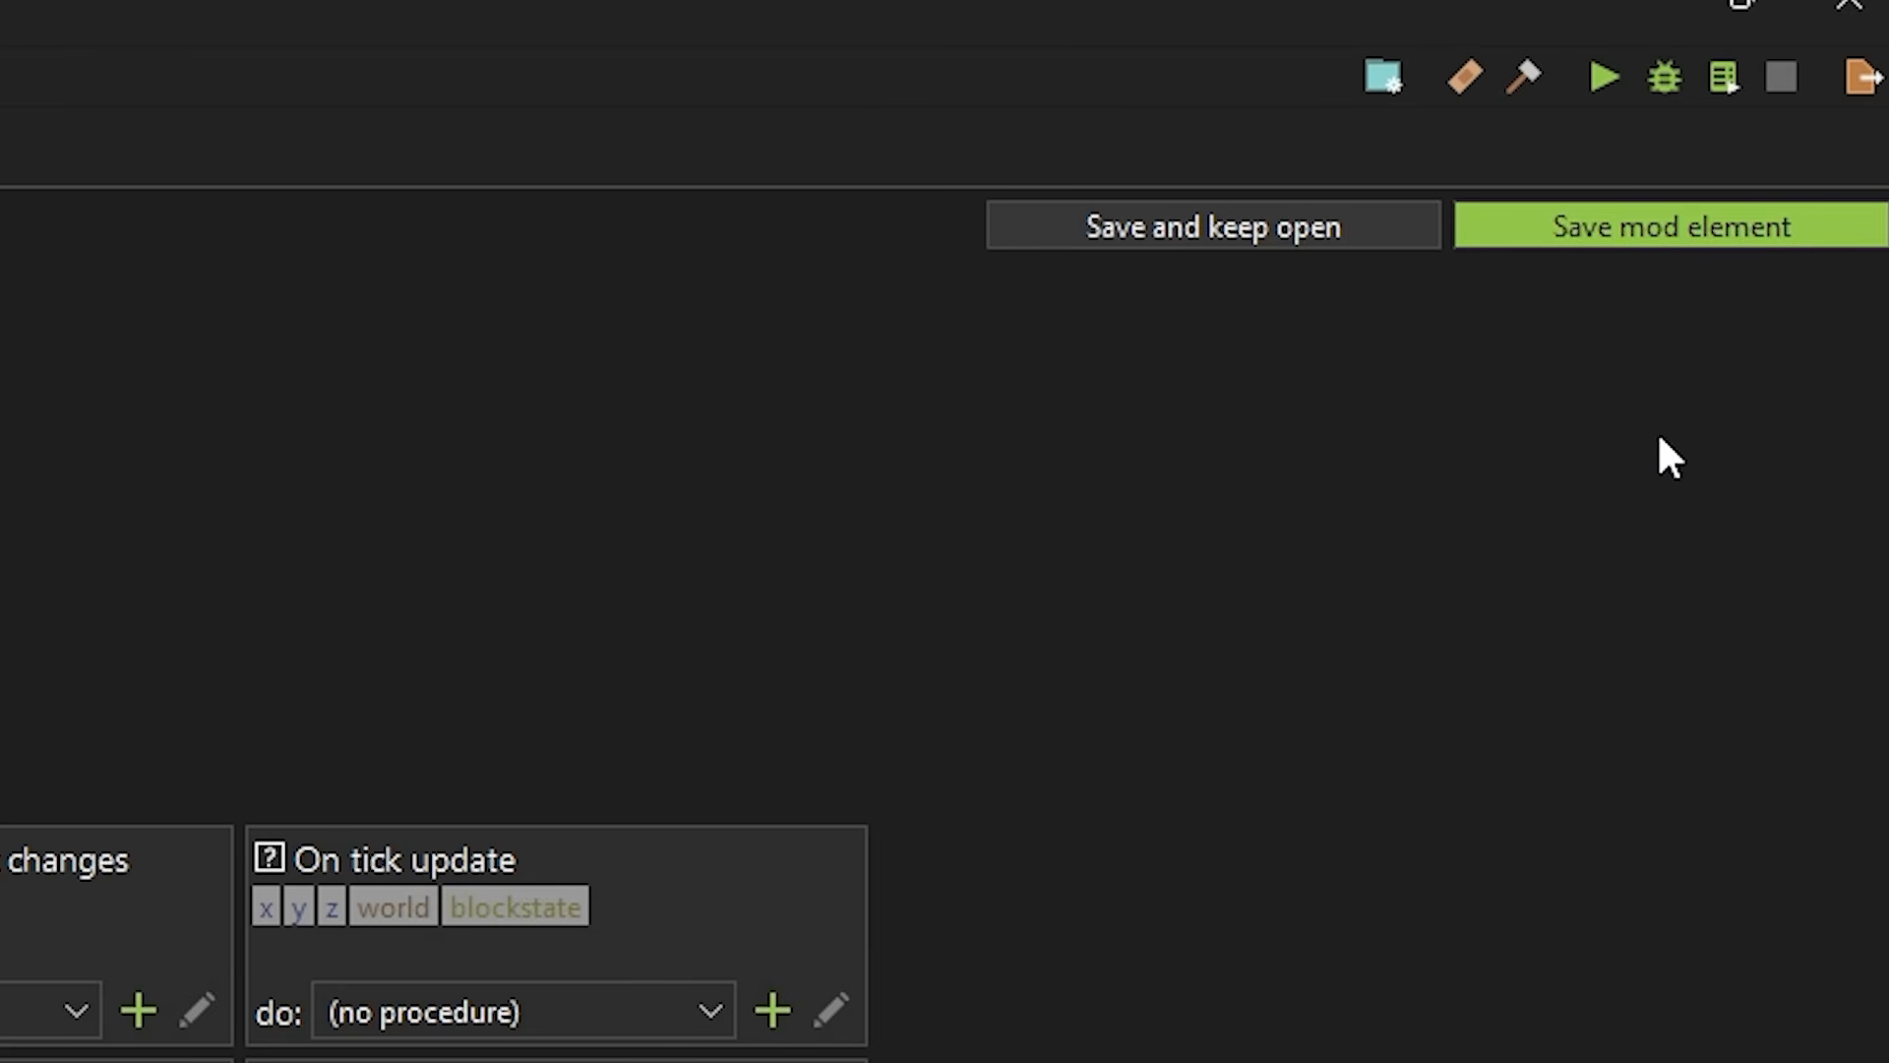
{"action": "left_click", "coordinate": [1706, 236]}
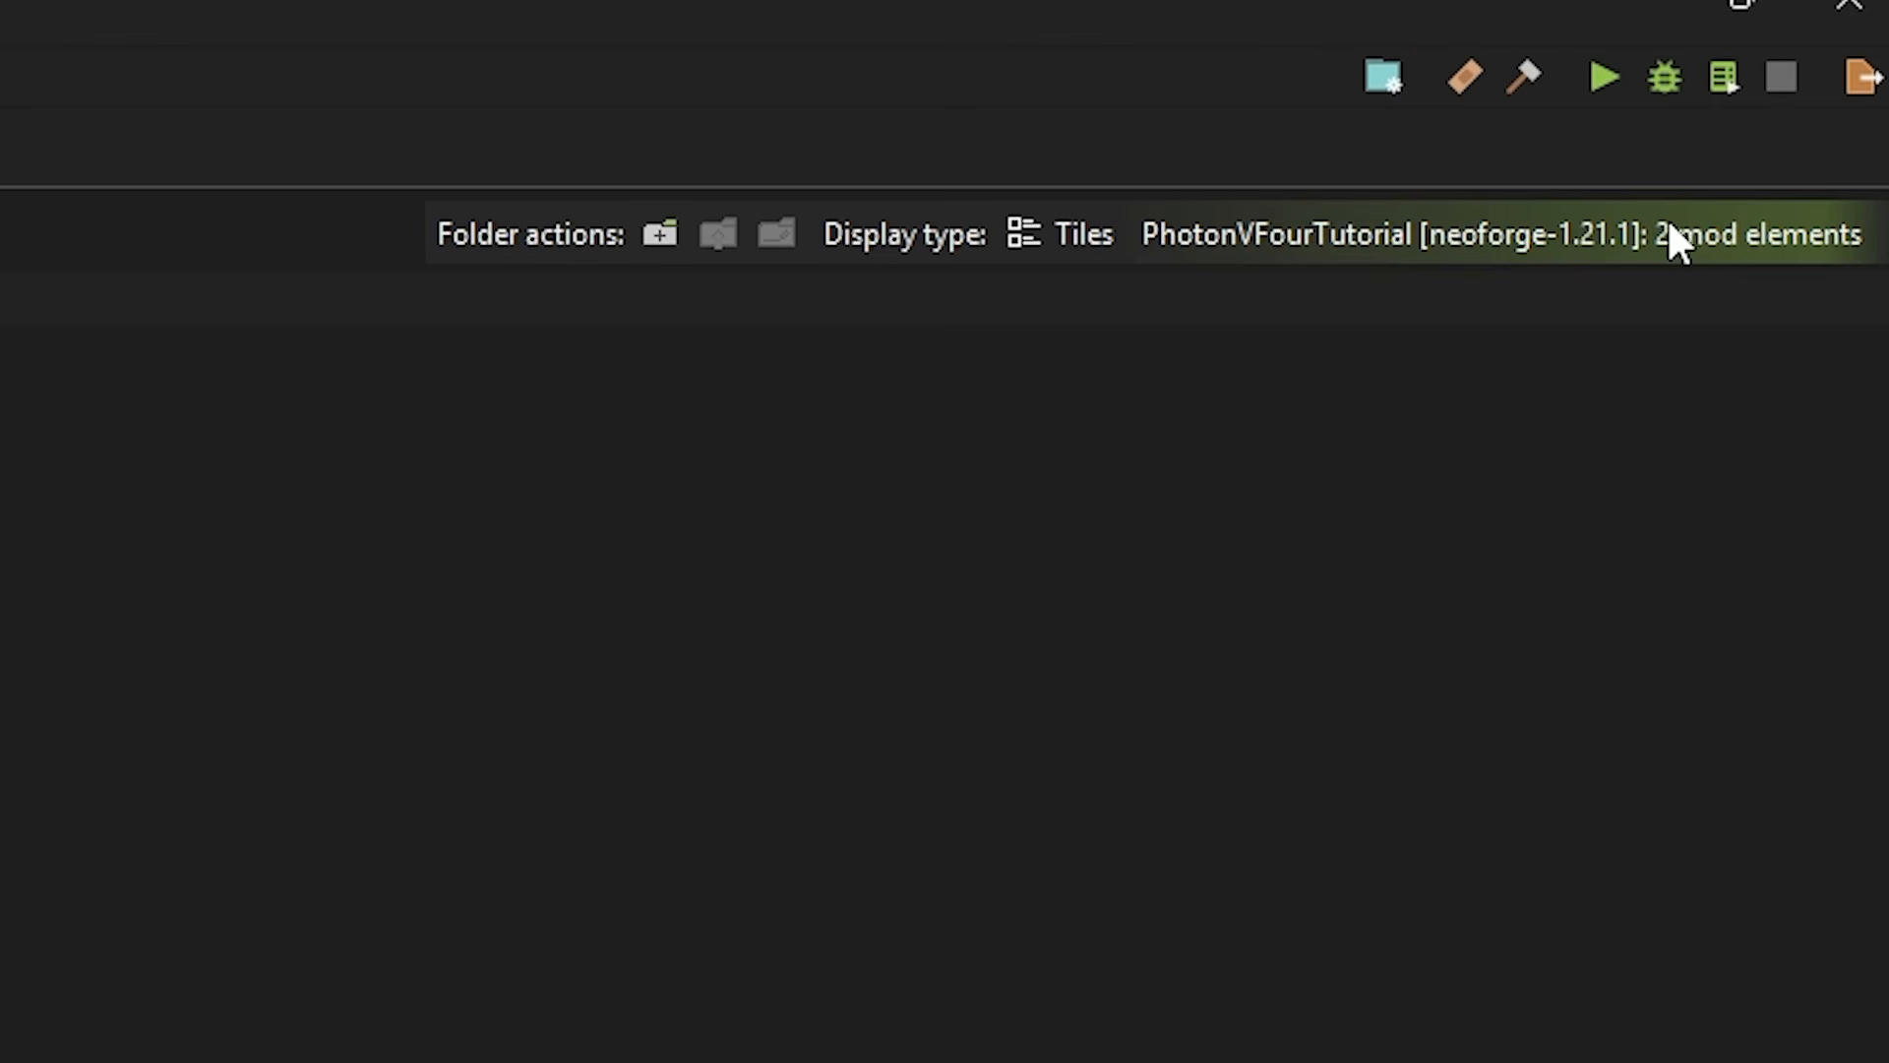
{"action": "left_click", "coordinate": [1604, 77]}
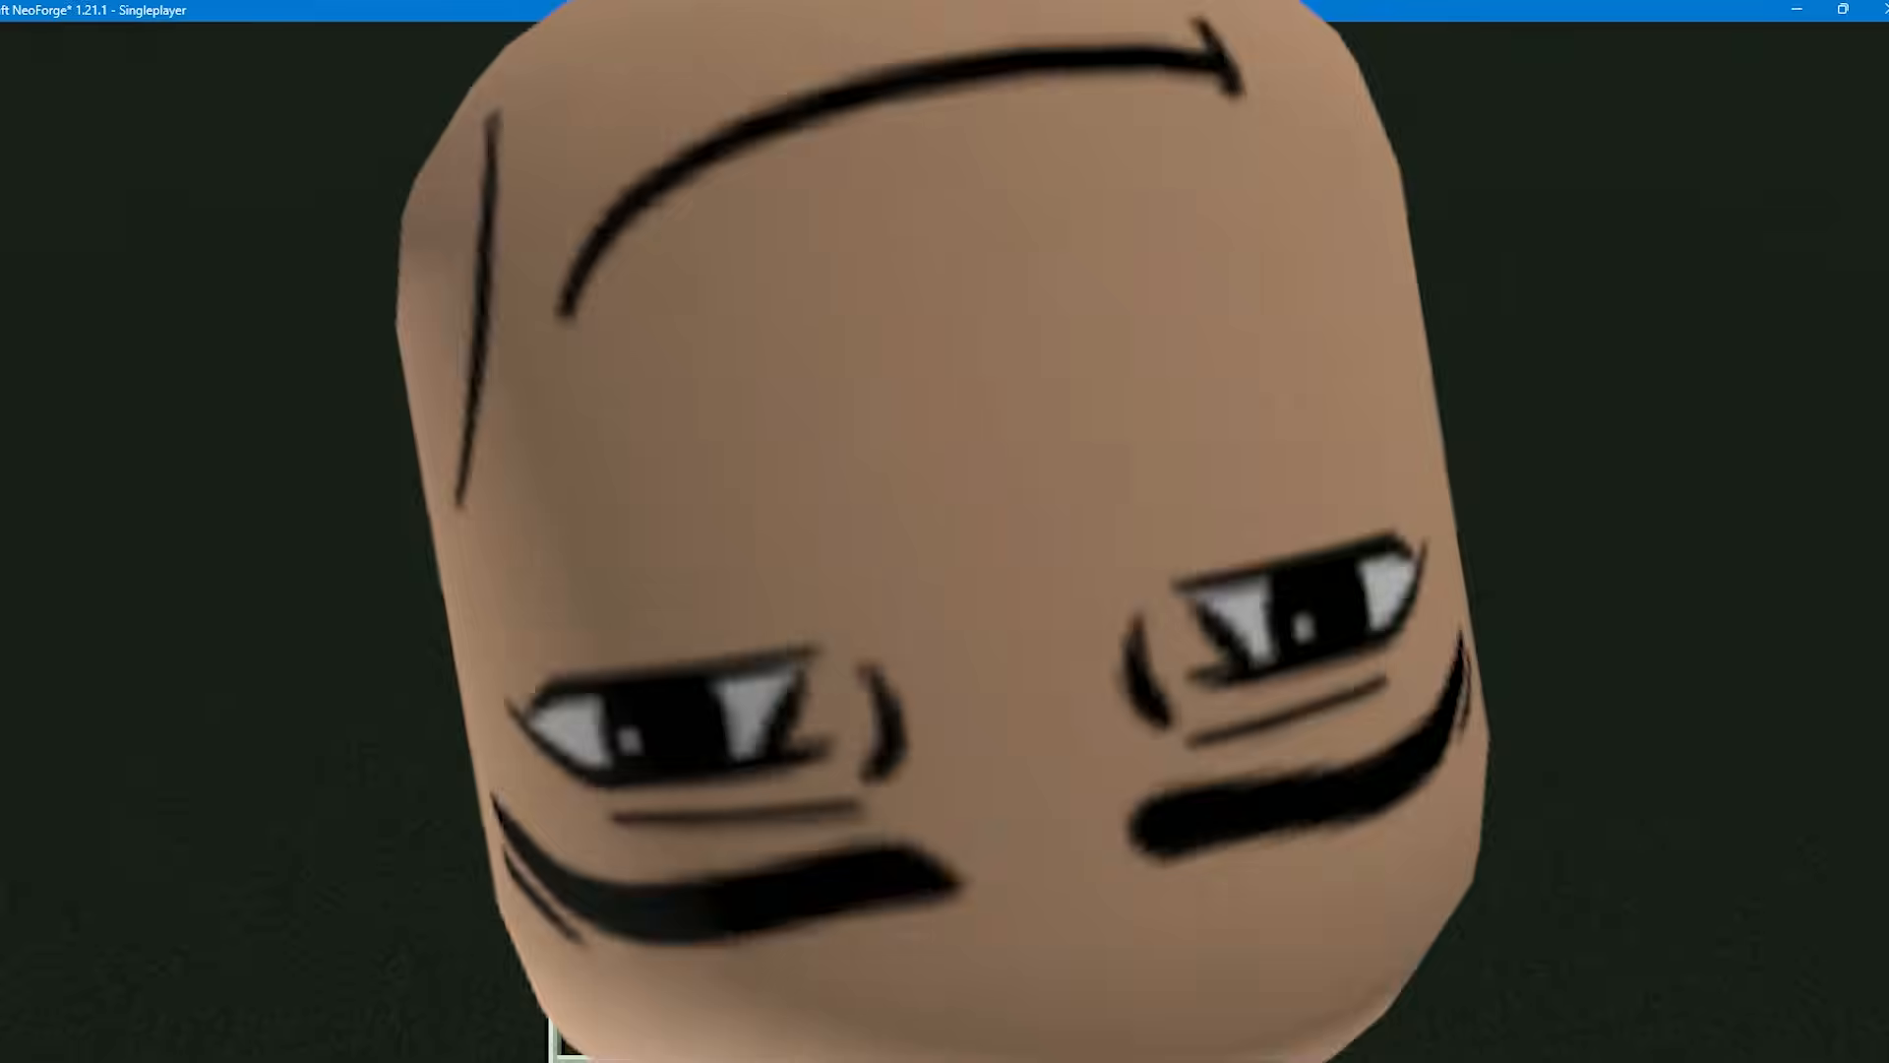
Step: Return to the first-person view in the world and give yourself one Firework Block with the /give @s command
{"action": "key", "text": "w"}
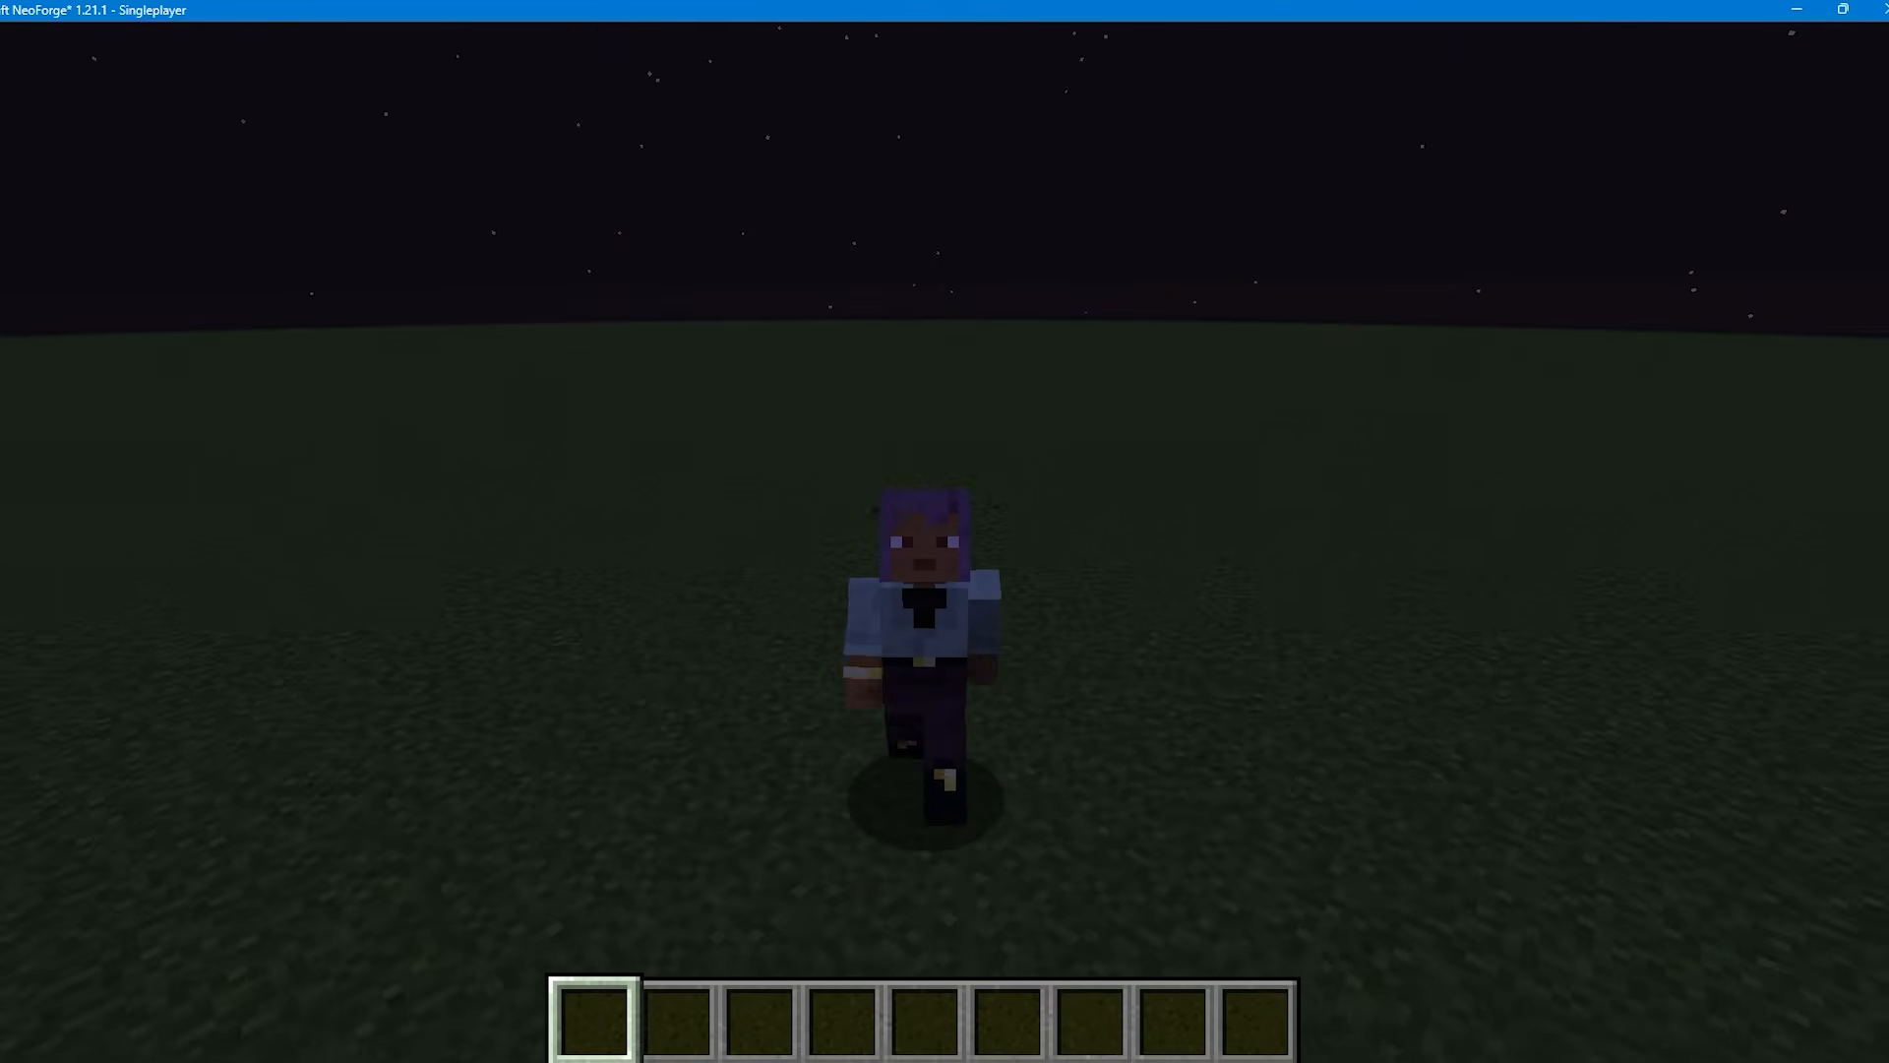
{"action": "key", "text": "F5"}
{"action": "type", "text": "/give @s"}
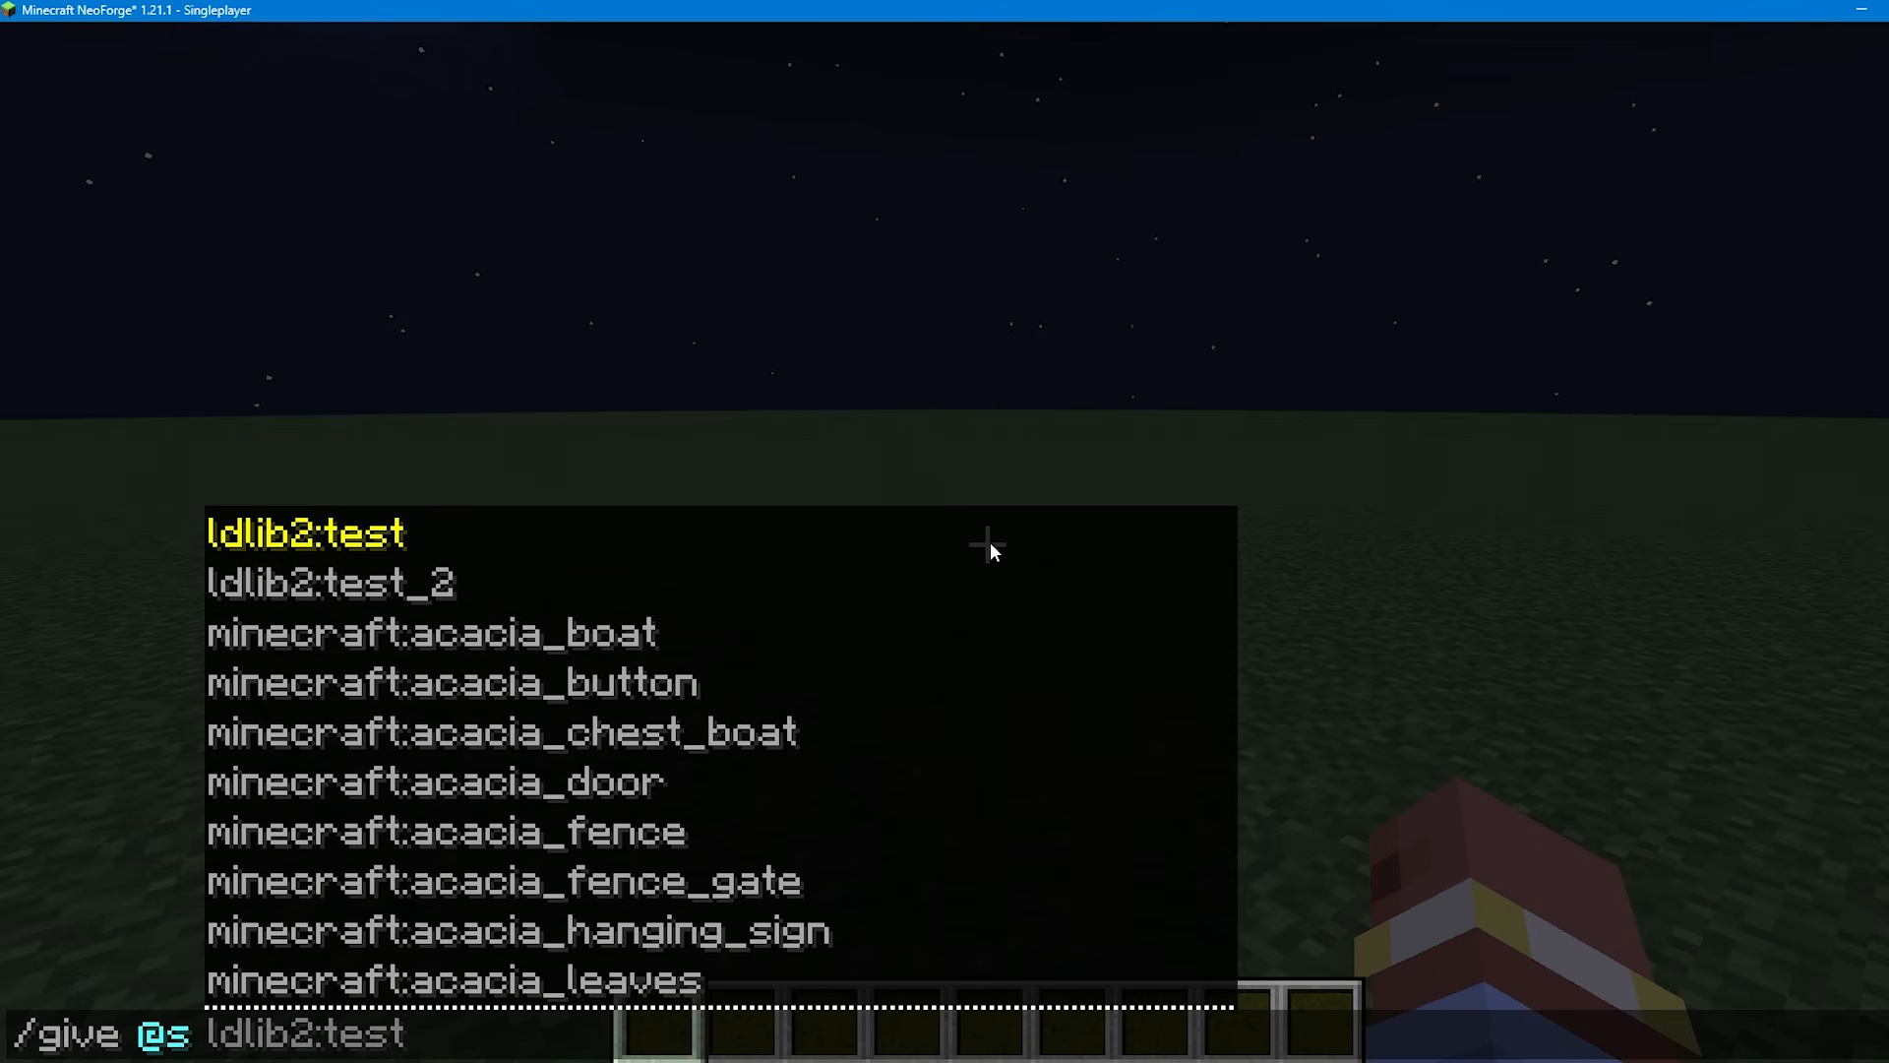
{"action": "key", "text": "Up"}
{"action": "key", "text": "Tab"}
{"action": "key", "text": "Return"}
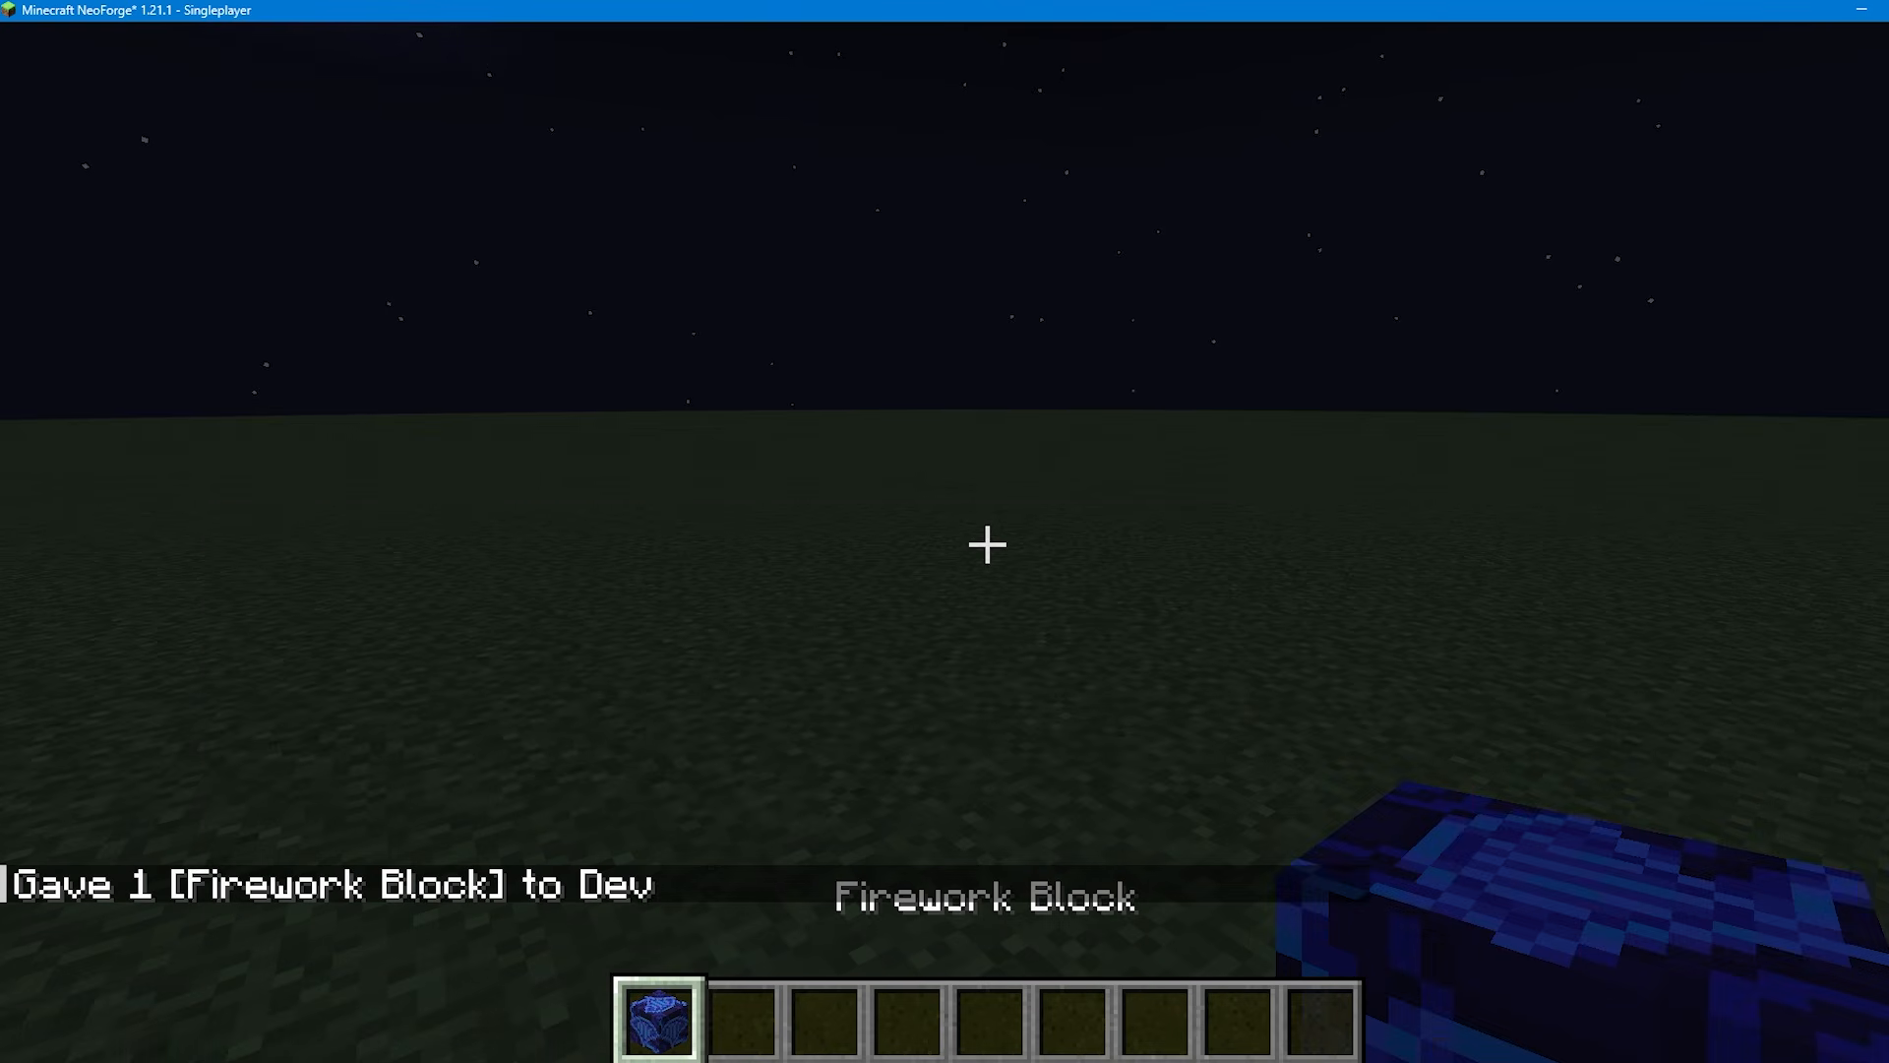
Step: Place the Firework Block on the ground and switch to an empty hotbar slot
{"action": "right_click", "coordinate": [987, 544]}
{"action": "scroll", "coordinate": [986, 544], "scroll_direction": "down", "scroll_amount": 1}
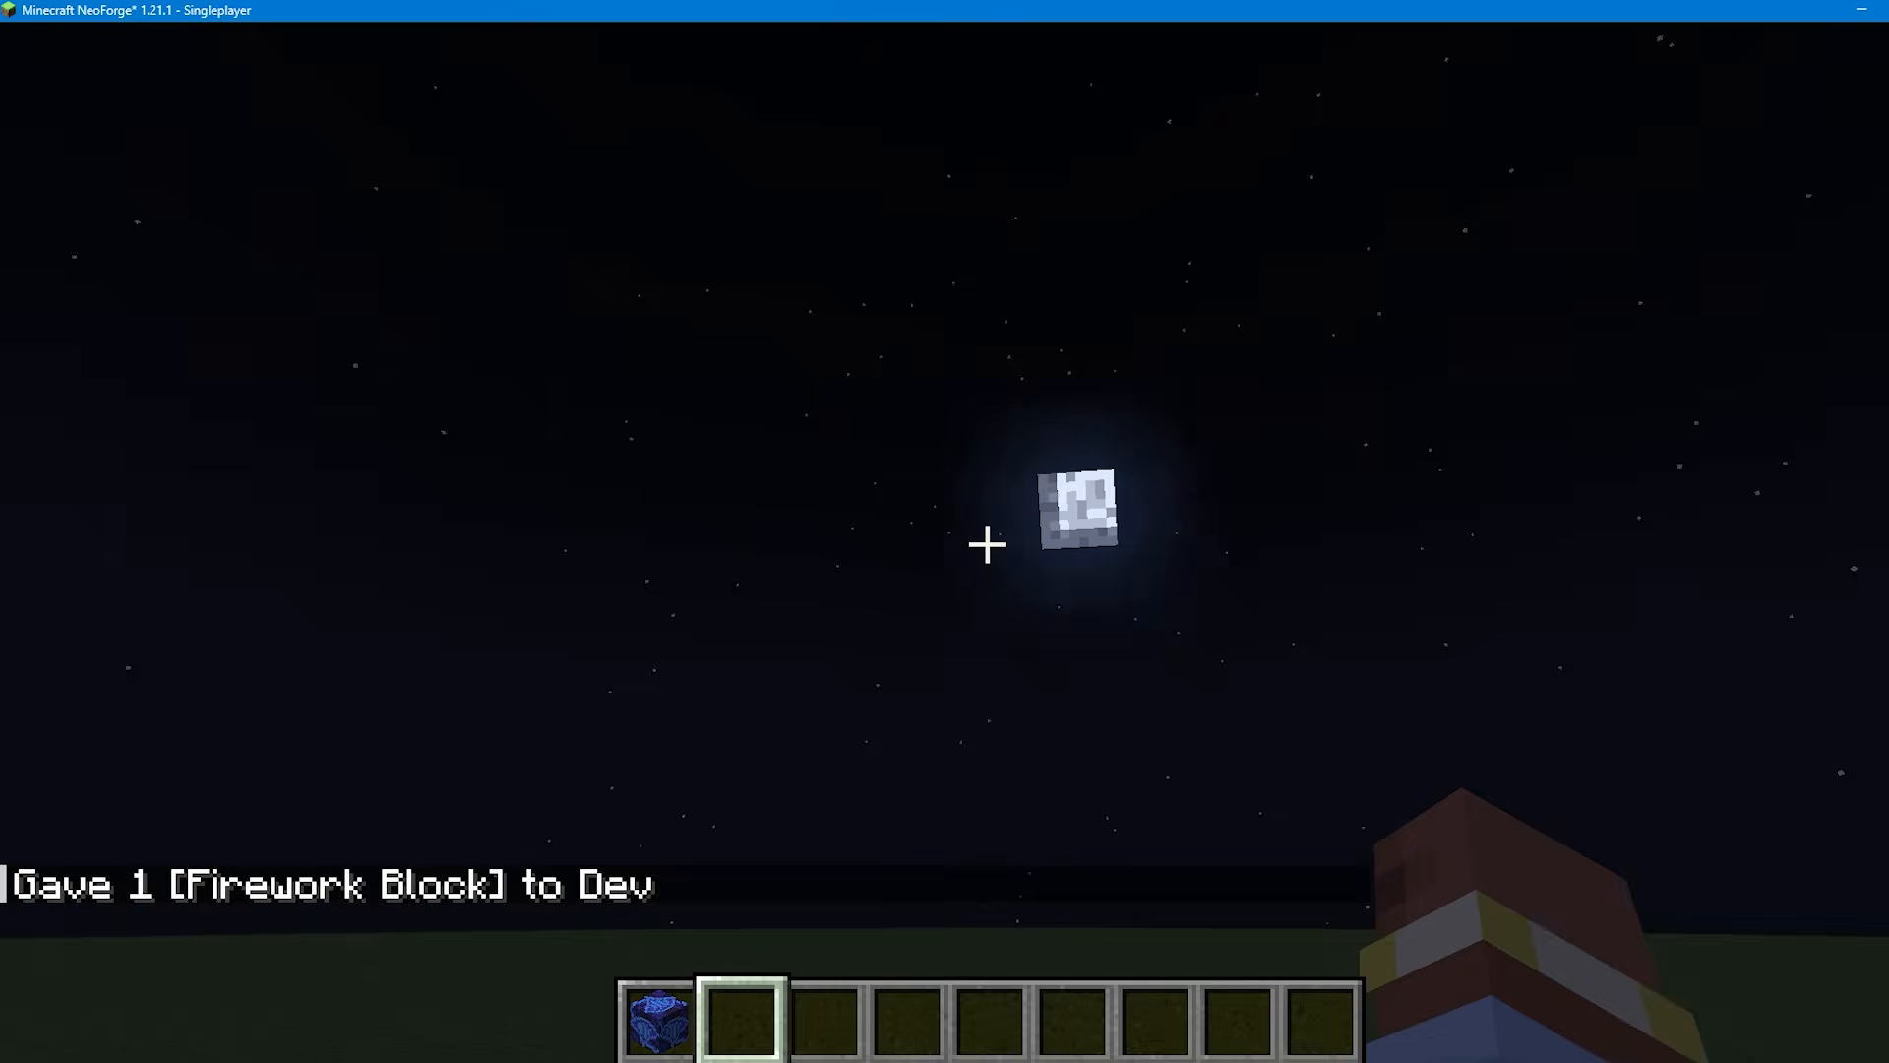